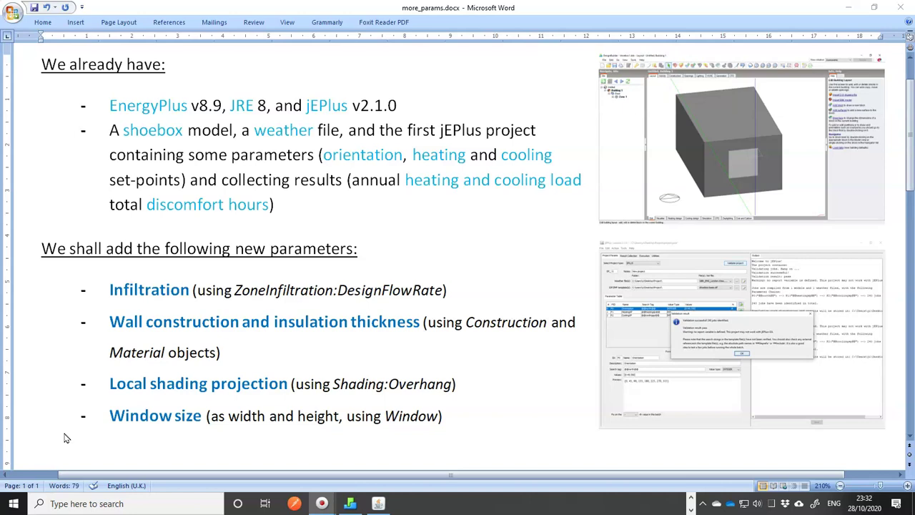
- Leave the Word new-parameters slide and bring the blank jEPlus New Project window to the front
click(59, 435)
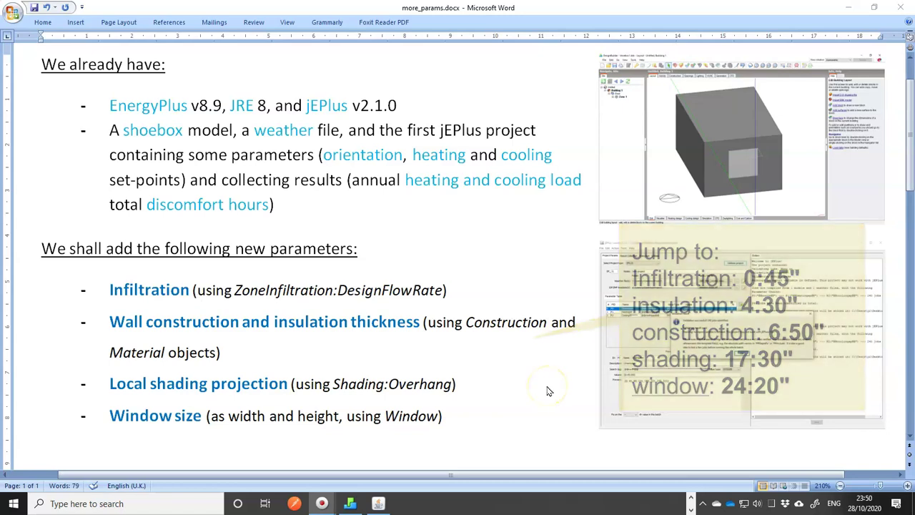
click(379, 502)
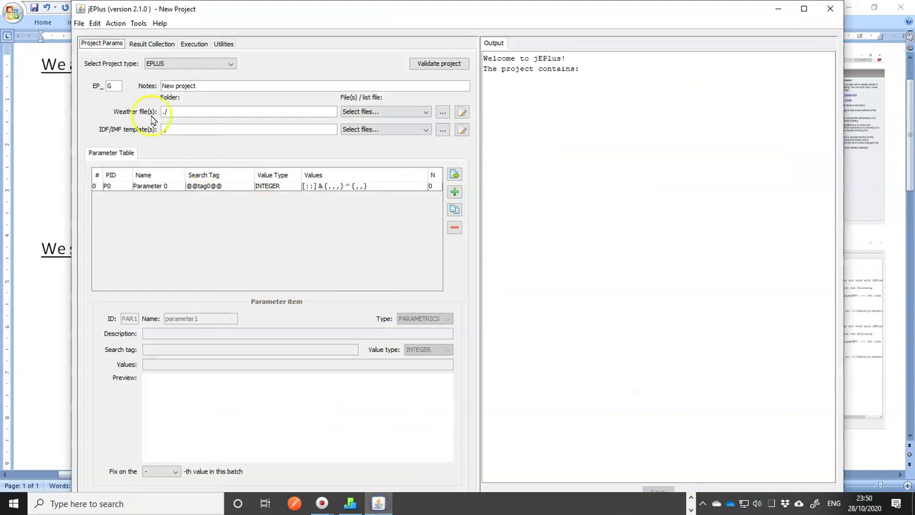
- Maximize jEPlus, reopen the recent project.json and open the shoebox-base.idf template for editing
click(804, 9)
click(8, 19)
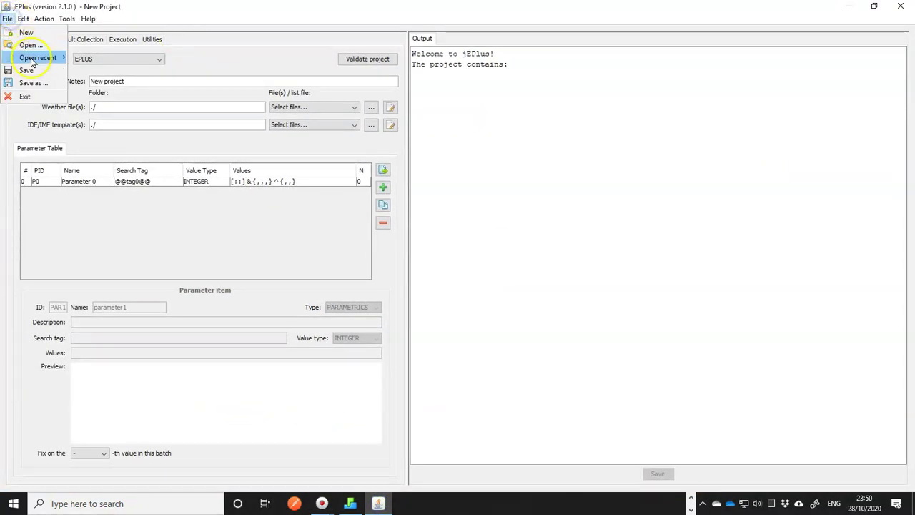
mouse_move(38, 57)
click(145, 58)
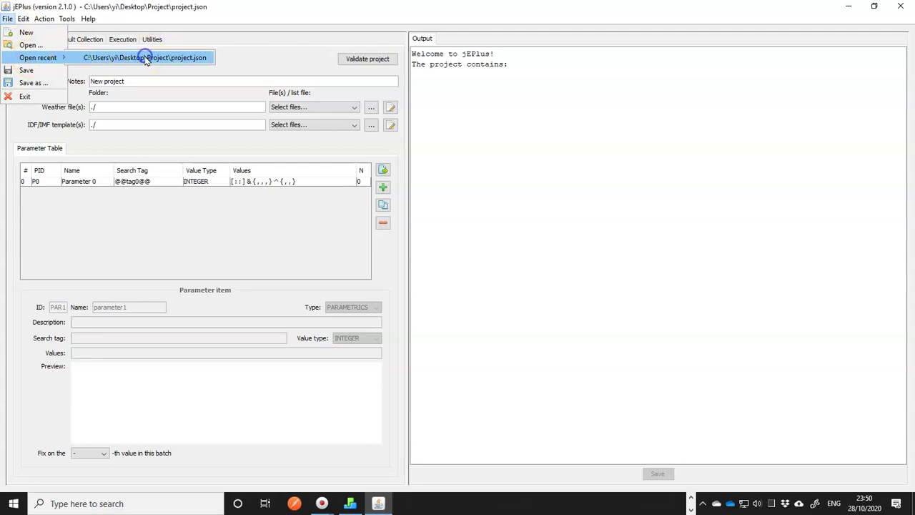
click(390, 126)
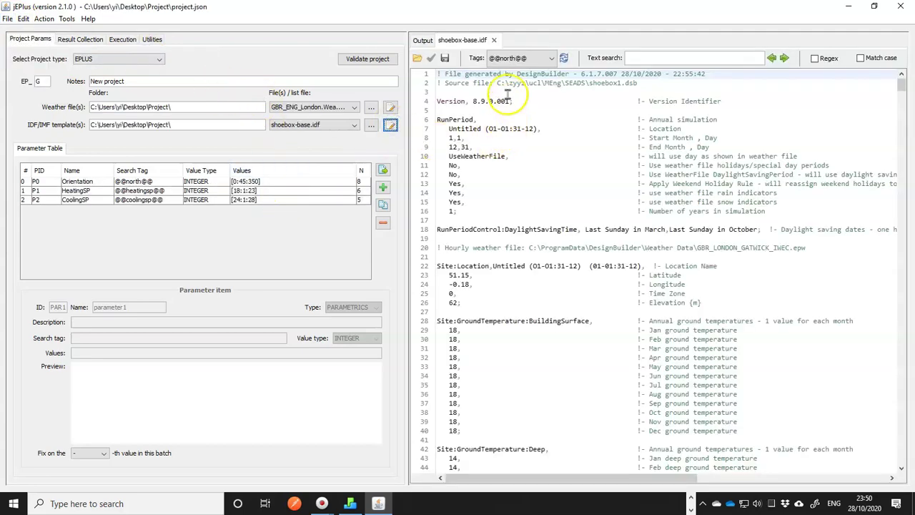
- Search the template for 'infil' to find the ZoneInfiltration:DesignFlowRate object and its values
click(633, 58)
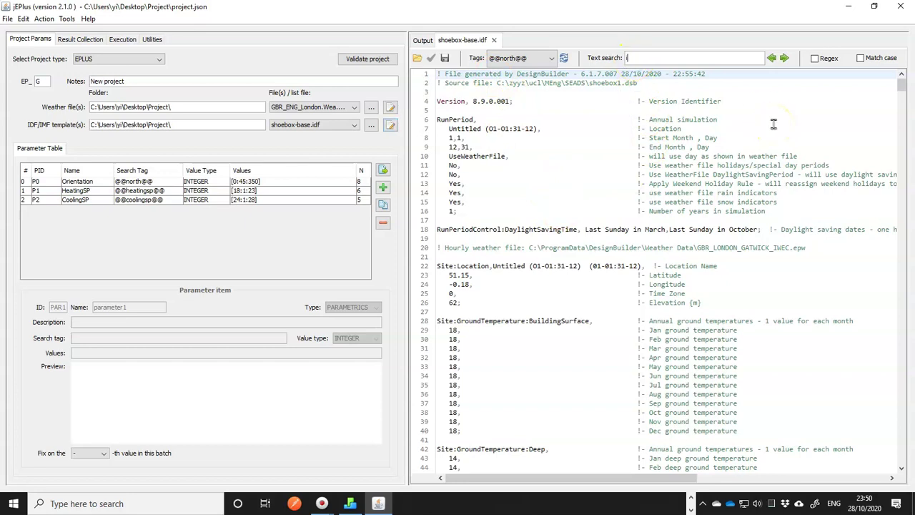
text(infil)
key(Return)
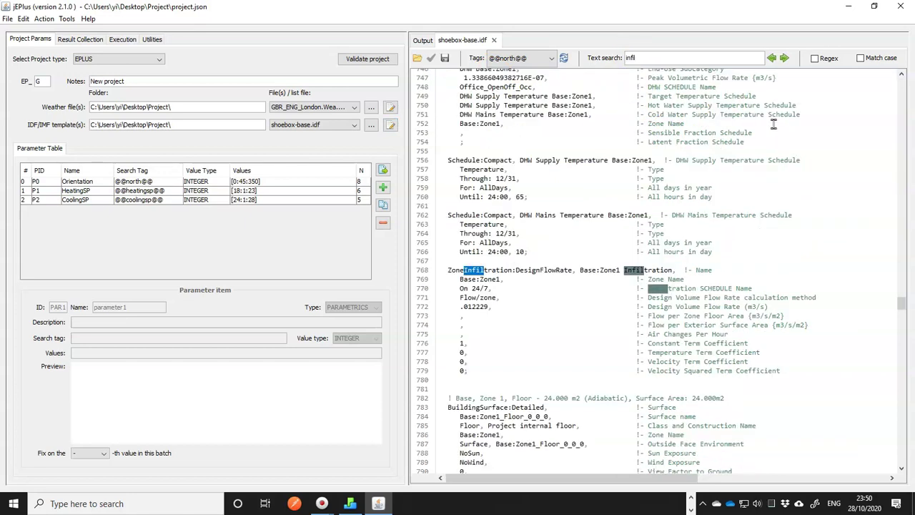
drag(448, 270, 684, 271)
drag(460, 298, 499, 301)
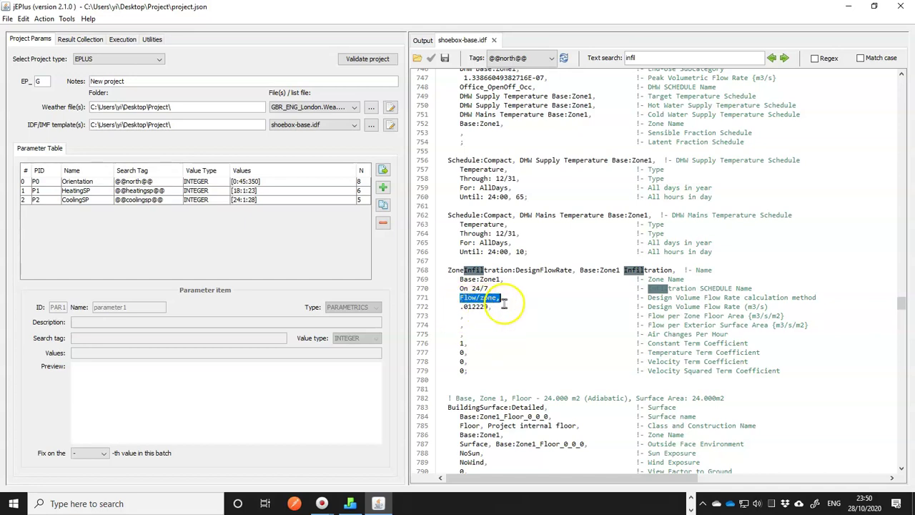
drag(460, 307, 726, 334)
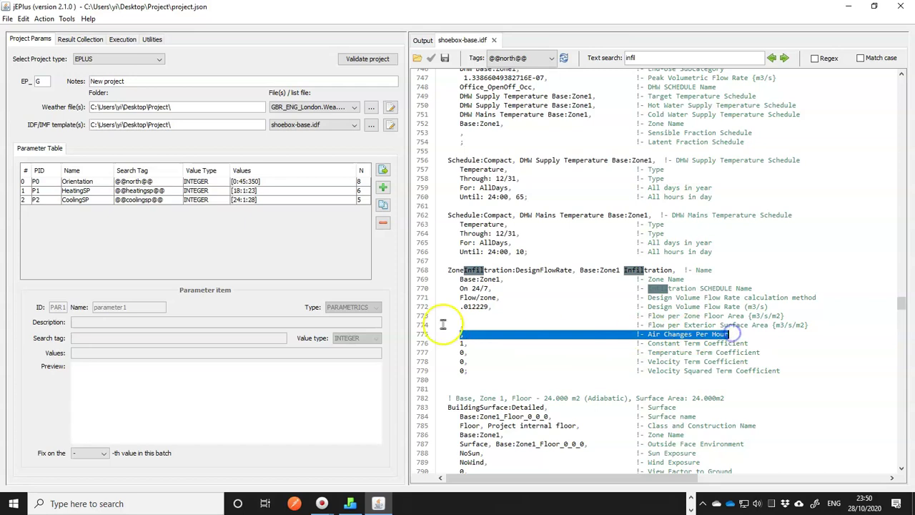
- Select the Flow/zone calculation method value on line 771 so it can be replaced
click(461, 297)
drag(461, 297, 499, 299)
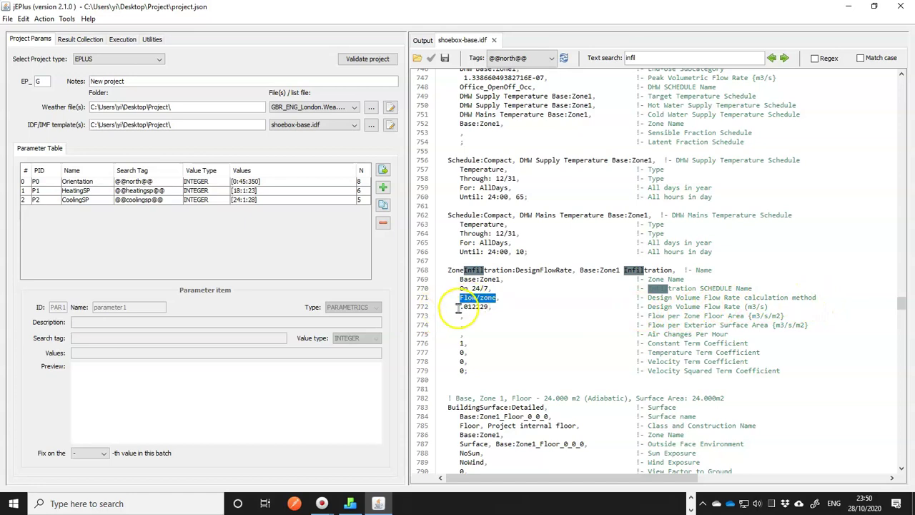
drag(458, 307, 471, 307)
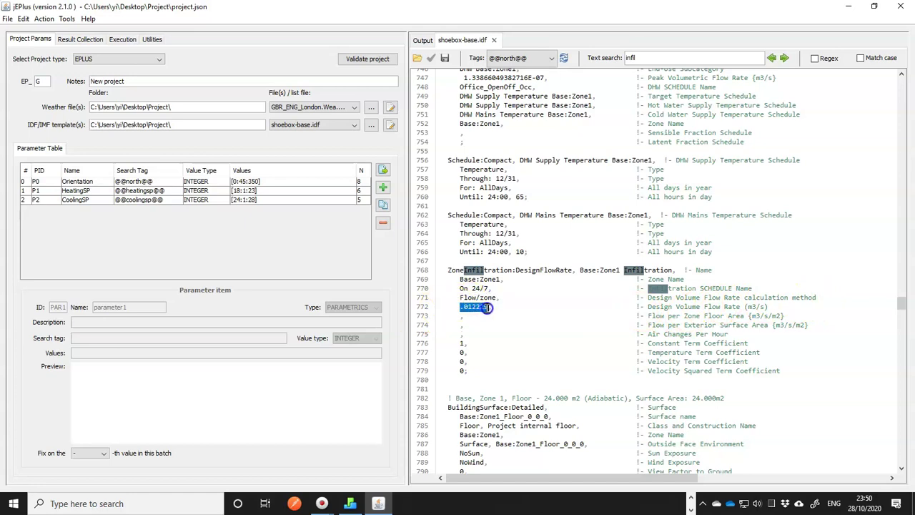
click(460, 334)
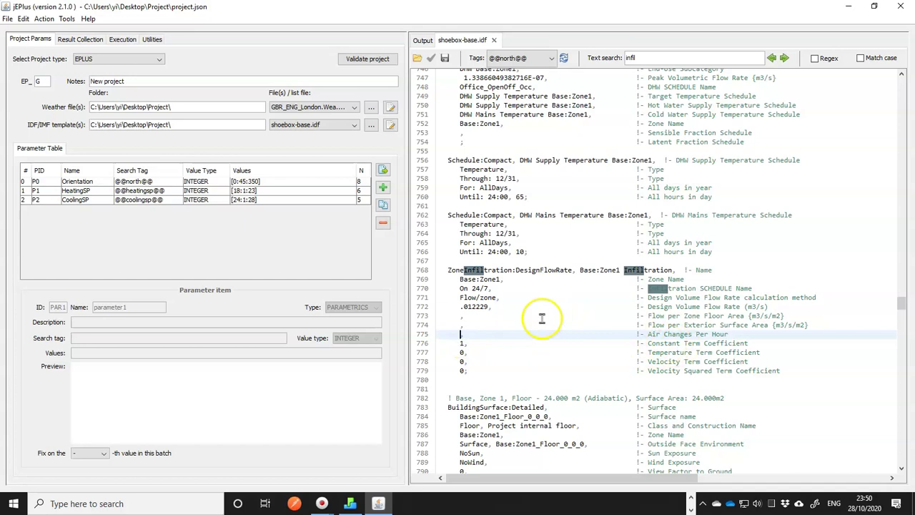
click(460, 297)
drag(460, 298, 492, 298)
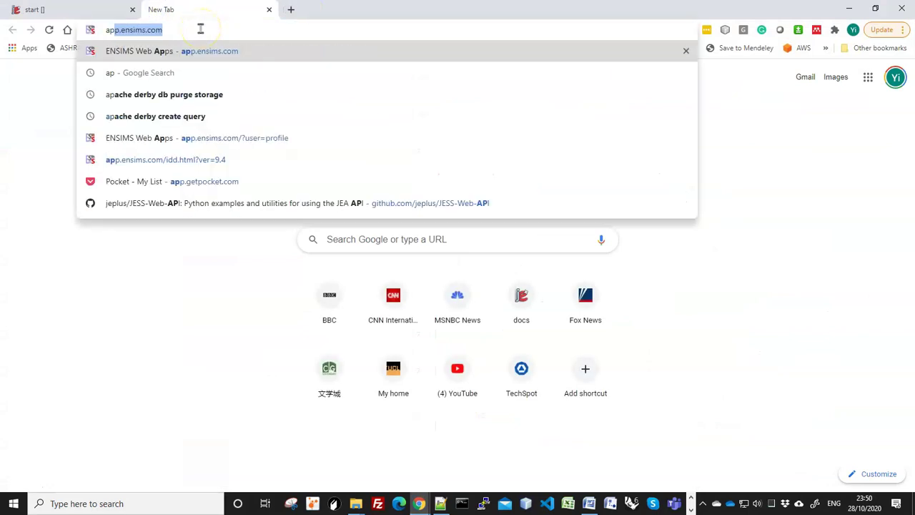
- Load the EnergyPlus 8.9 IDD reference at app.ensims.com/idd.html?ver=8.9
key(End)
text(/id)
key(End)
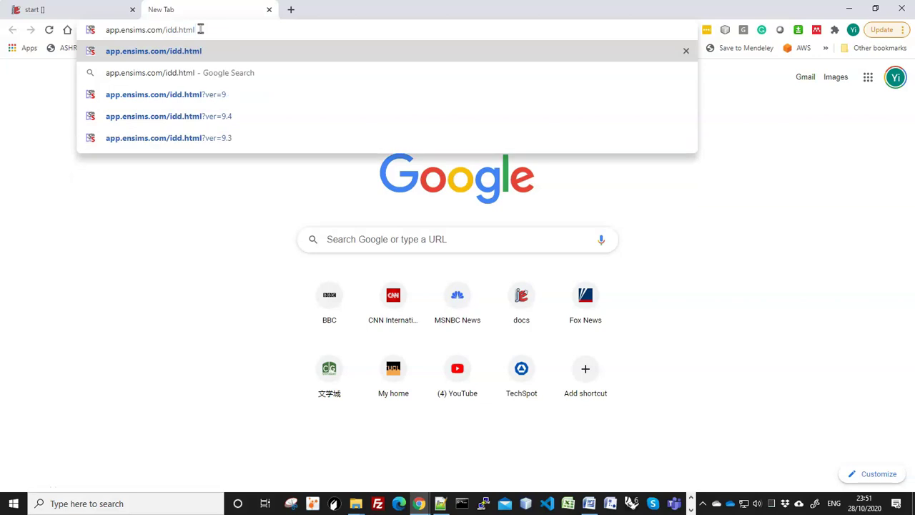
key(Down)
key(Down)
key(Down)
key(Down)
key(Up)
key(Up)
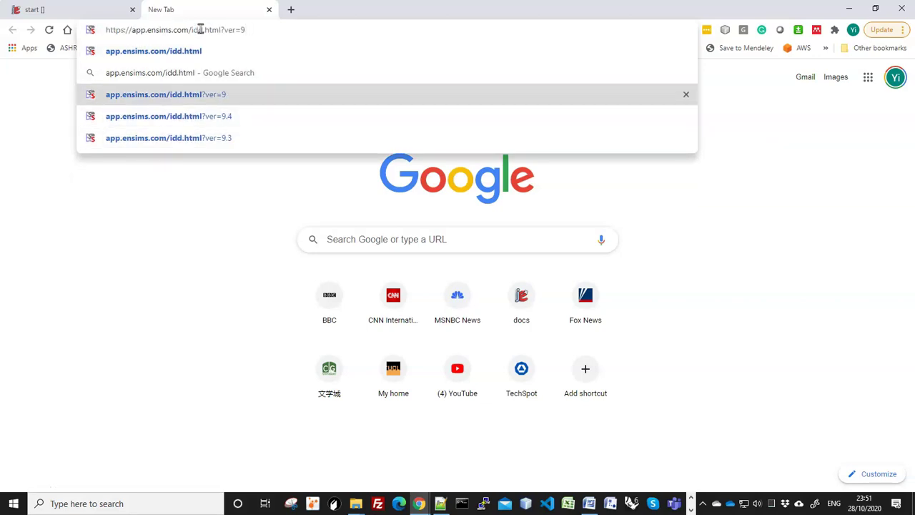
key(BackSpace)
text(8.9)
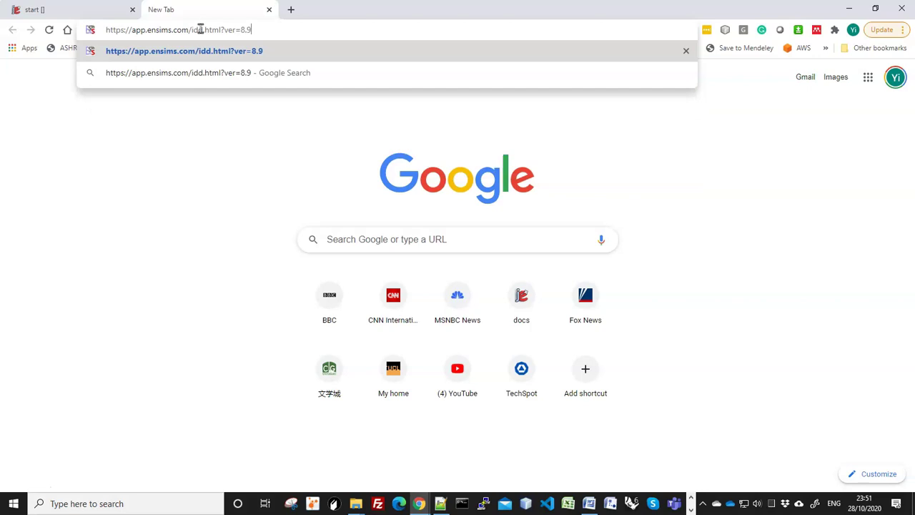
key(Return)
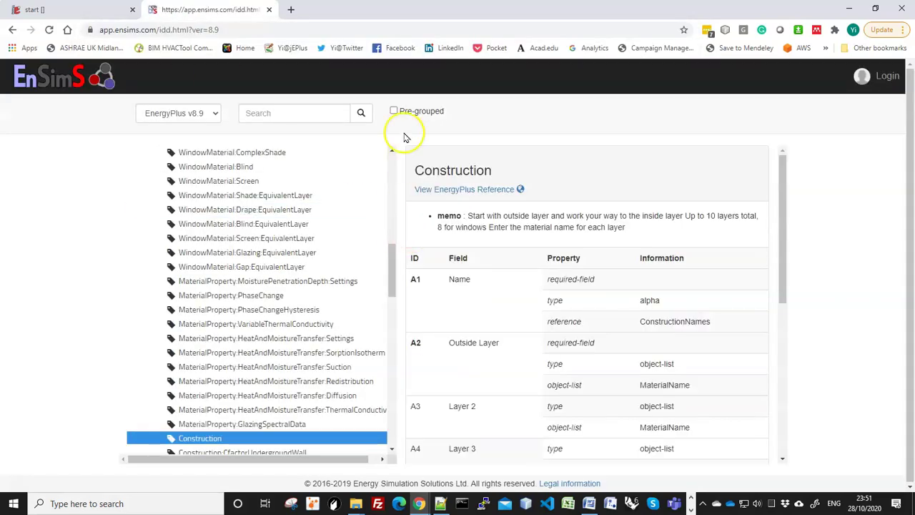
- Search 'infil', open ZoneInfiltration:DesignFlowRate and copy the AirChanges/Hour method key
click(283, 109)
text(infil)
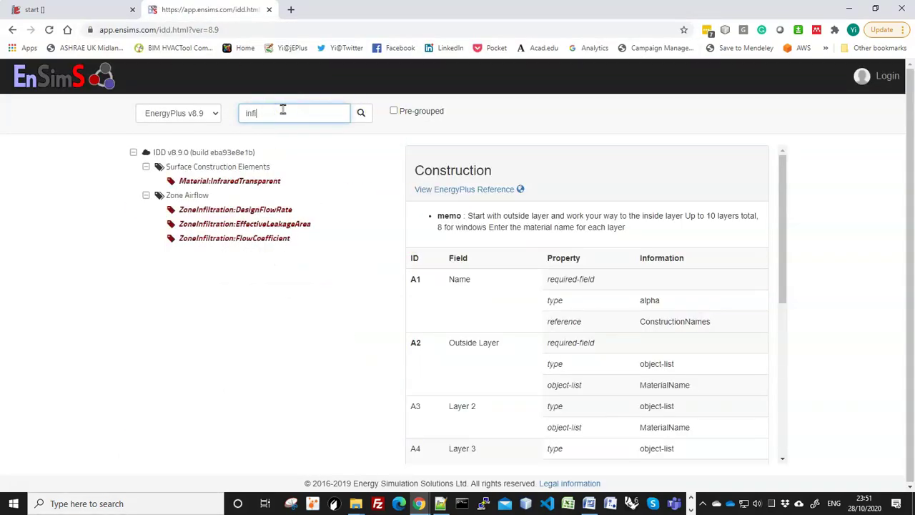
click(235, 181)
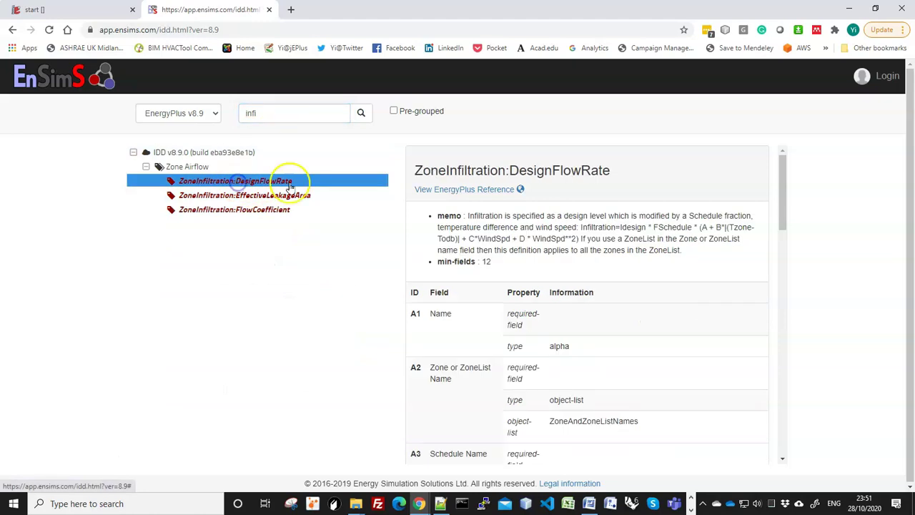
scroll(648, 341, down, 5)
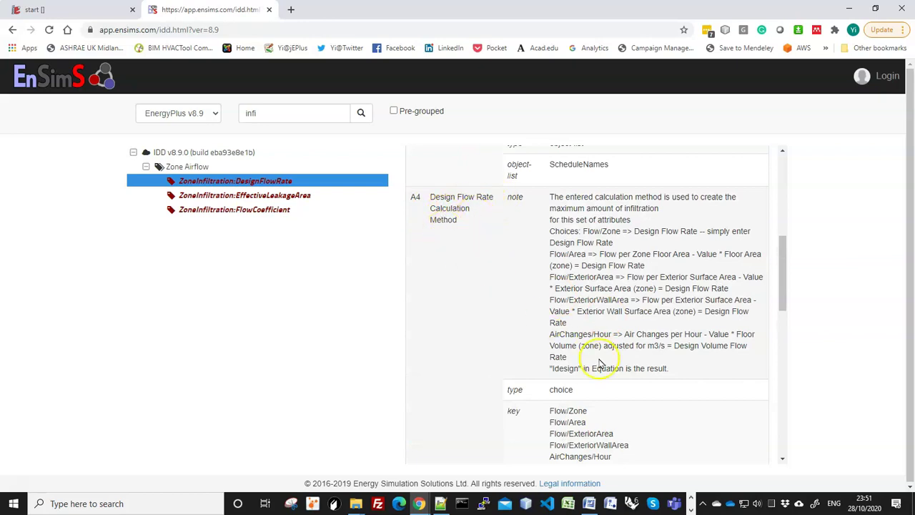
scroll(593, 353, down, 2)
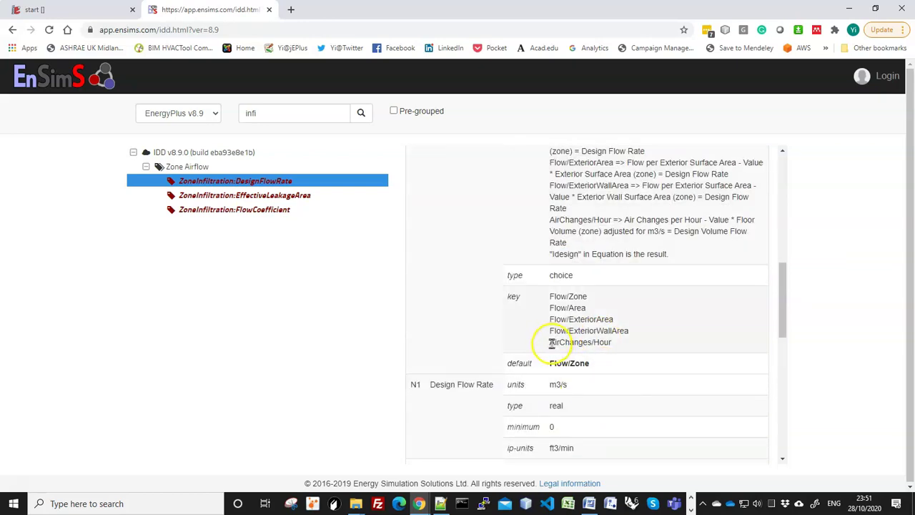
drag(550, 343, 613, 345)
key(ctrl+c)
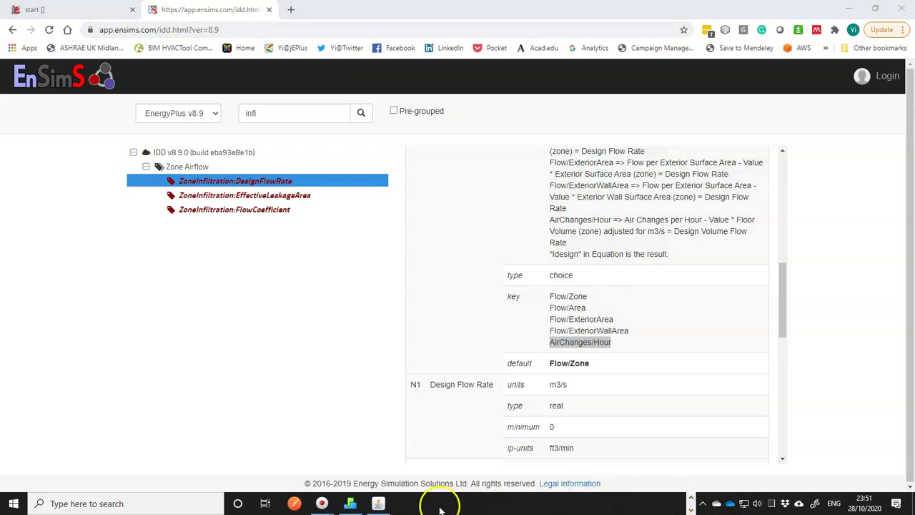
- Paste AirChanges/Hour over Flow/zone on line 771 and delete .012229 on line 772
click(381, 503)
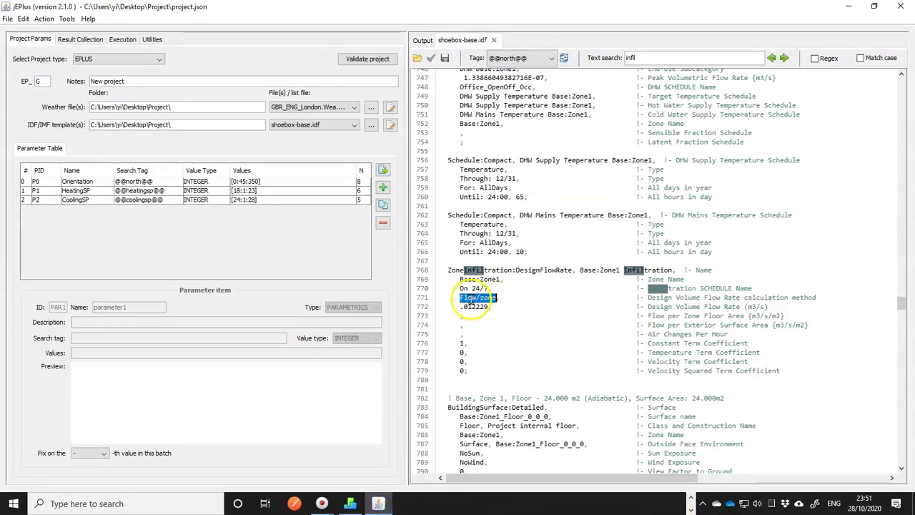
key(ctrl+v)
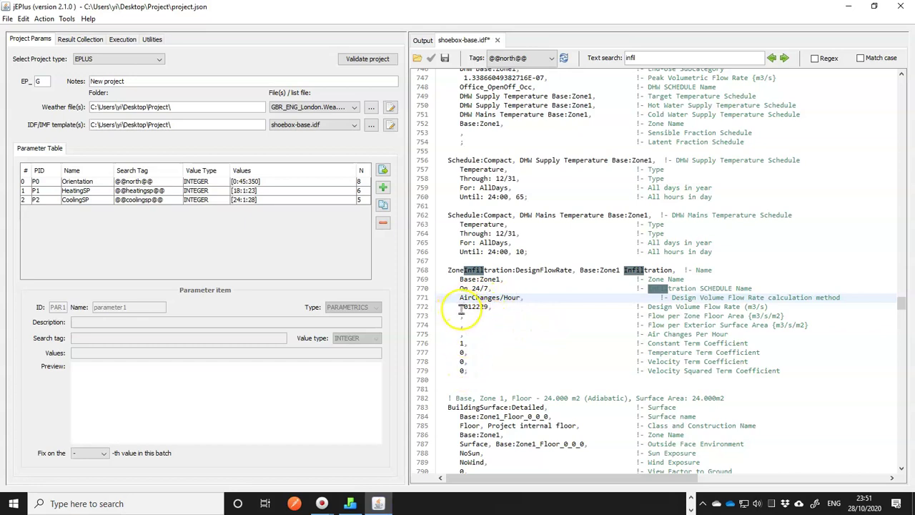
drag(459, 307, 483, 306)
key(BackSpace)
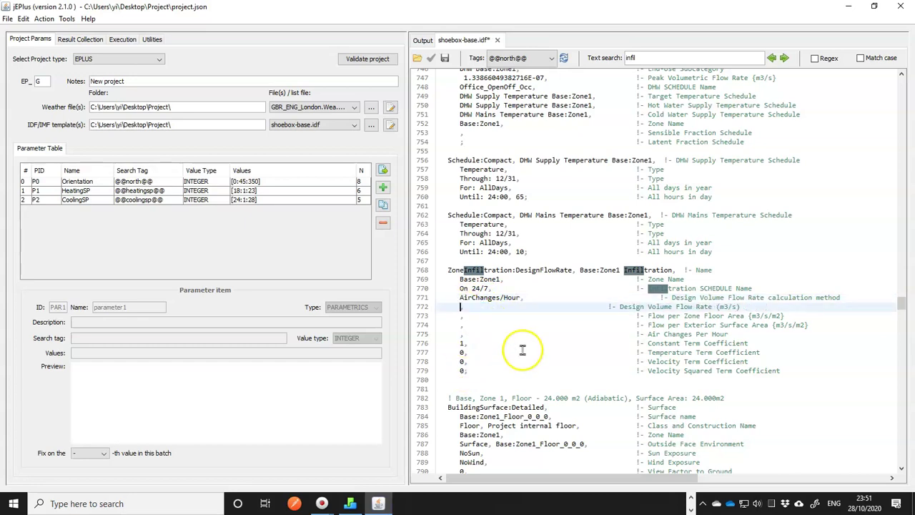
click(457, 334)
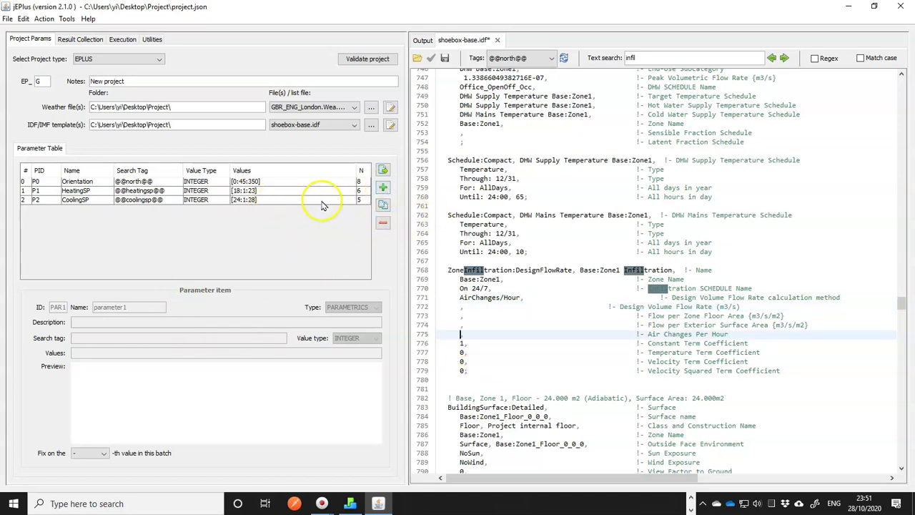
- Add a new Infiltration parameter to the table, with its name and description filled in
click(382, 187)
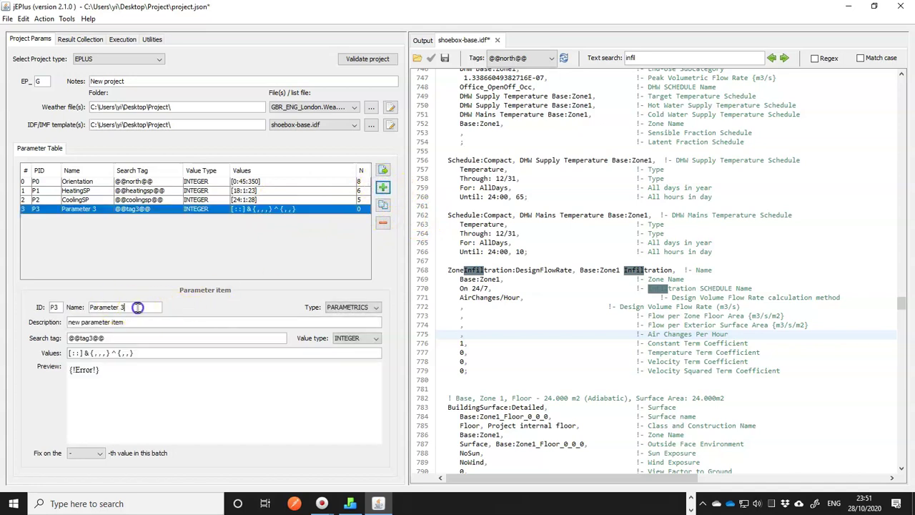
drag(136, 308, 41, 308)
text(Infiltration)
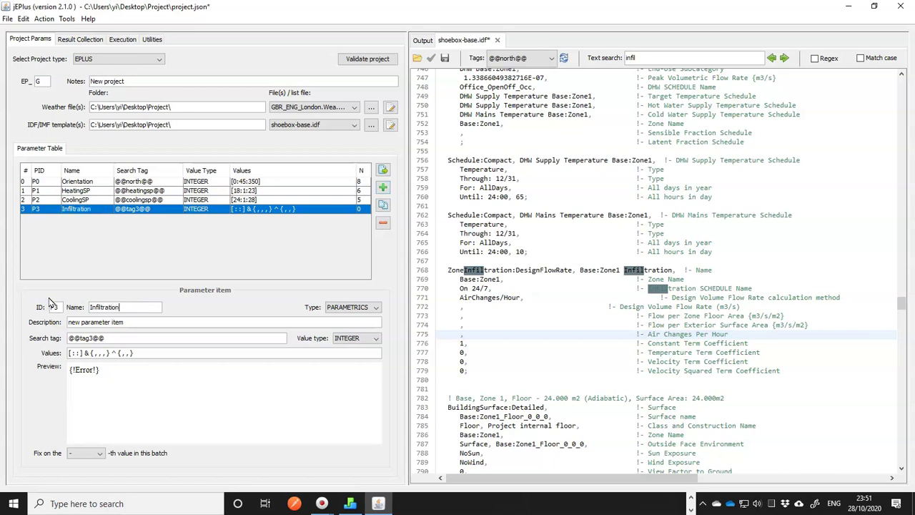
key(Tab)
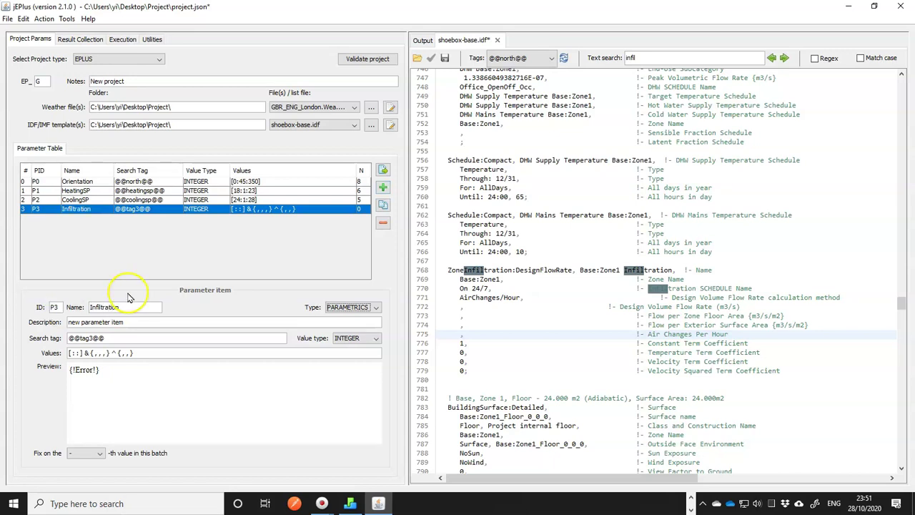
drag(135, 321, 46, 323)
text(In)
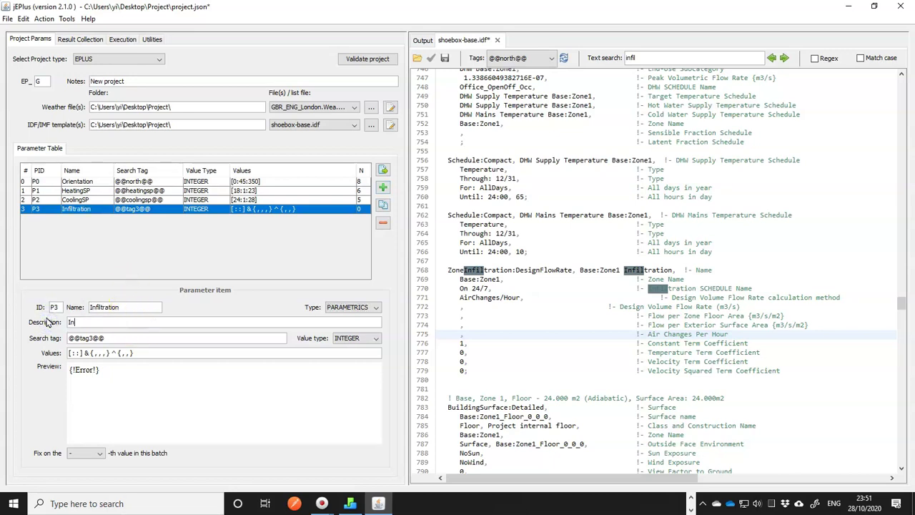
text(filtration ACH)
drag(89, 338, 93, 341)
text(infil)
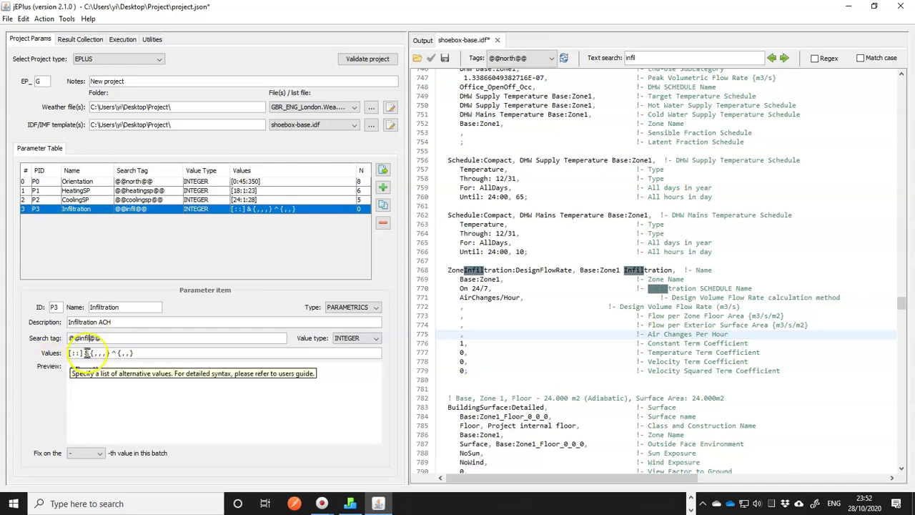
drag(157, 355, 68, 356)
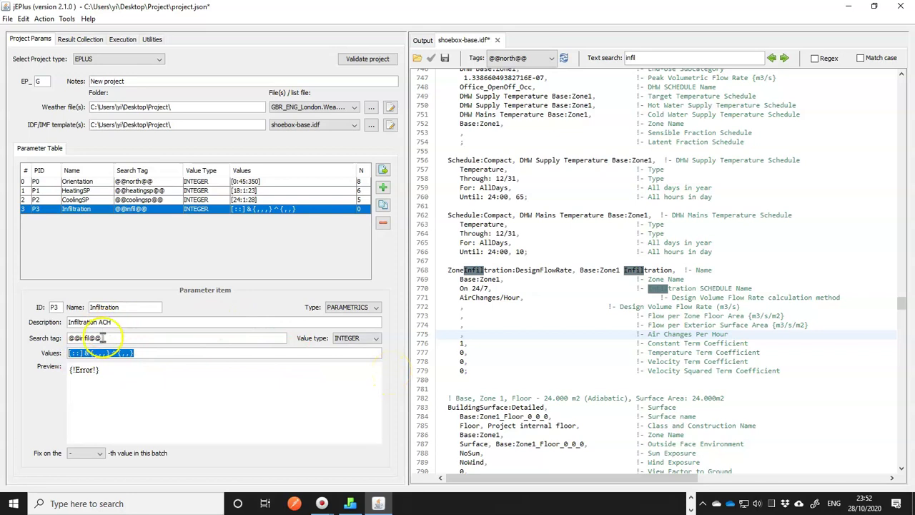
drag(103, 338, 68, 338)
key(ctrl+c)
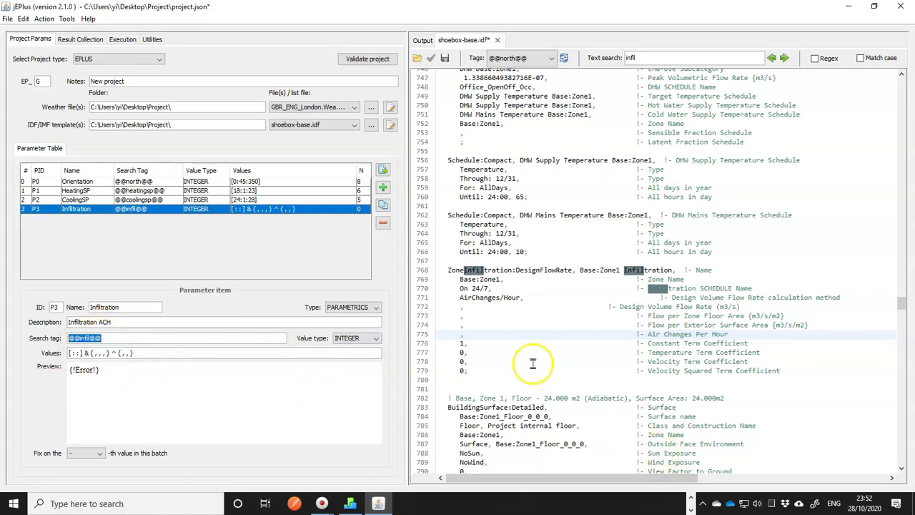
click(461, 334)
key(ctrl+v)
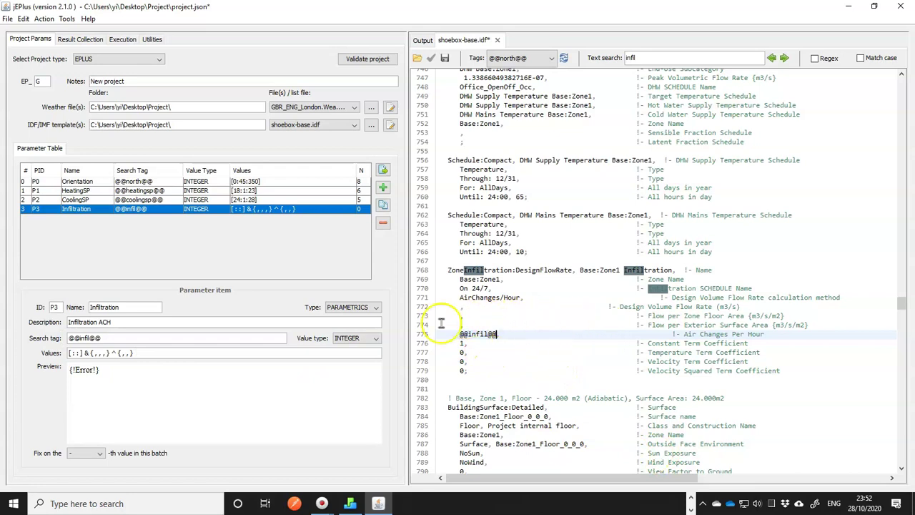
drag(70, 353, 128, 352)
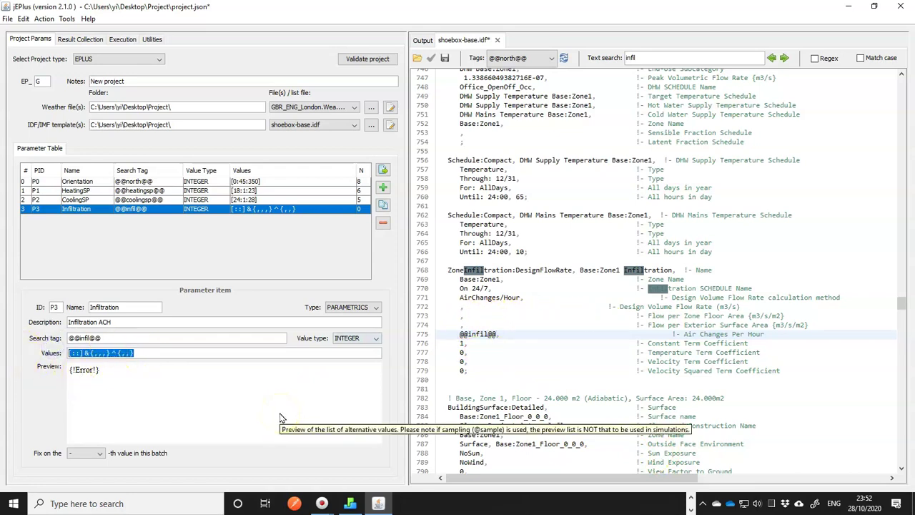
text([)
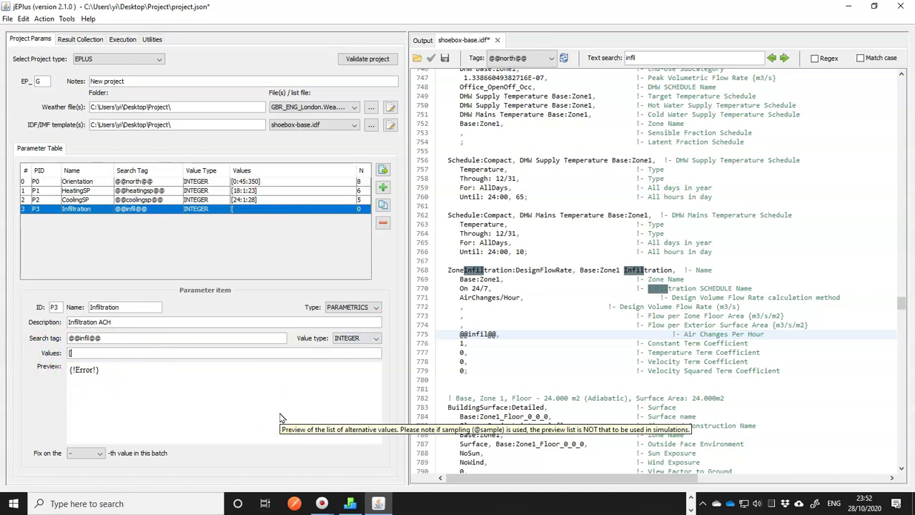
text(0.03:0.01:0.09)
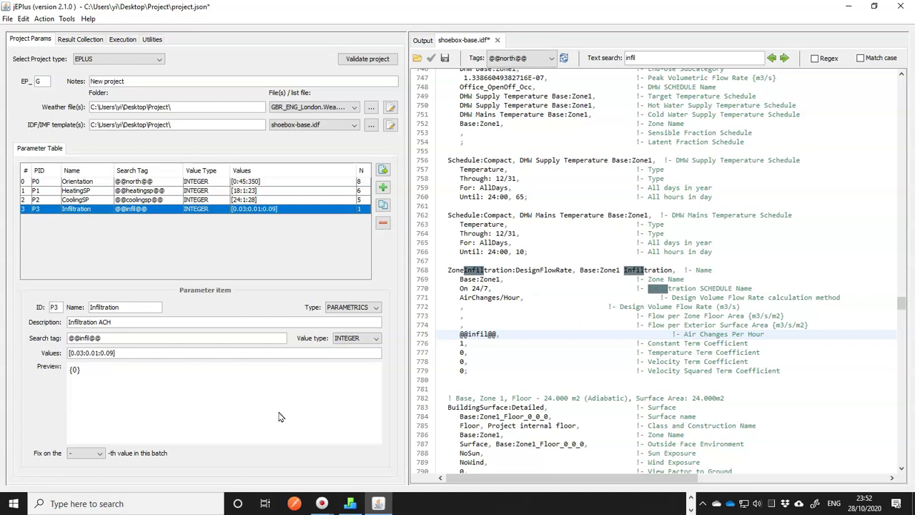
click(75, 368)
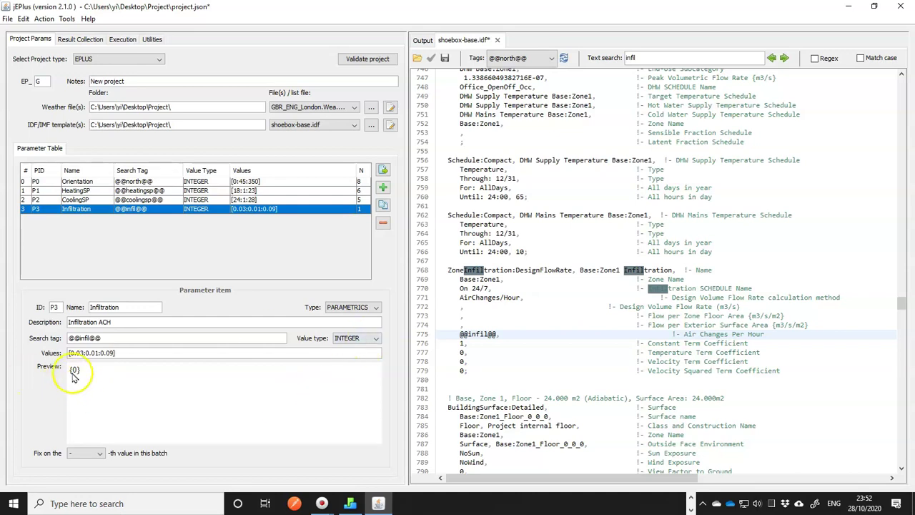
click(352, 338)
click(347, 359)
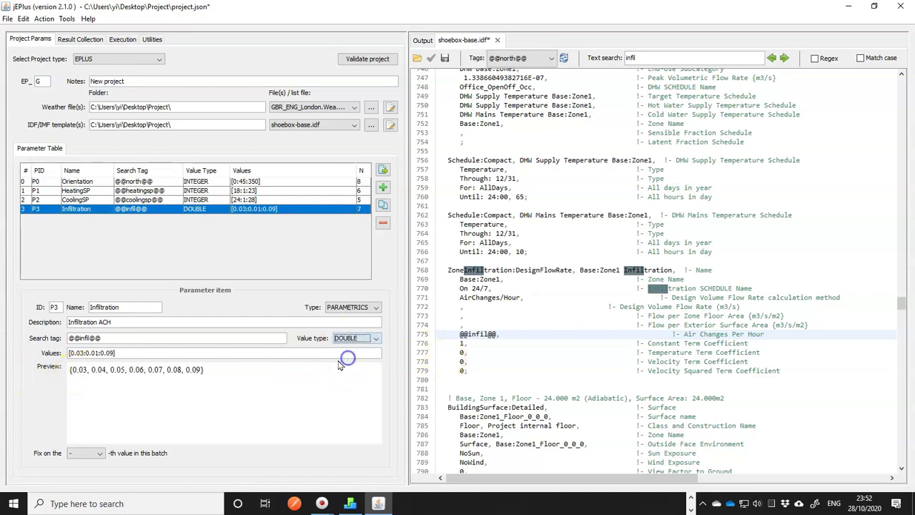
click(133, 351)
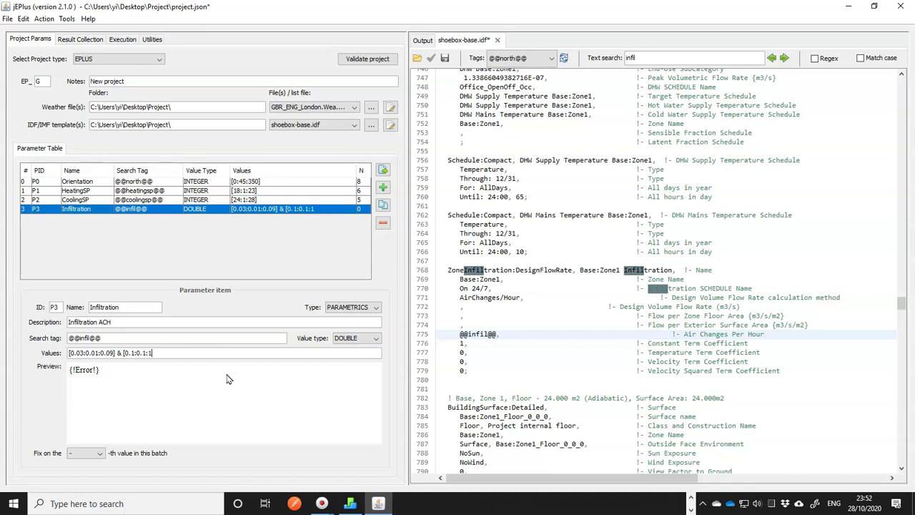
text(])
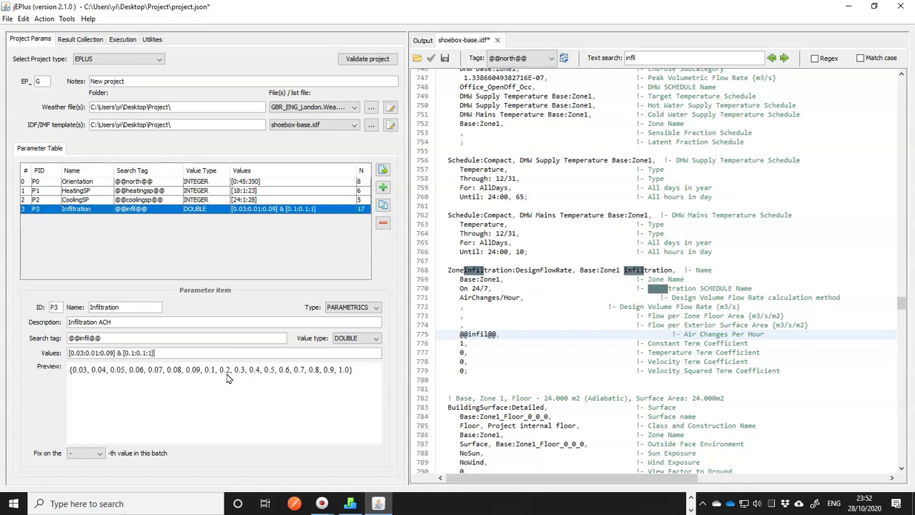
click(162, 377)
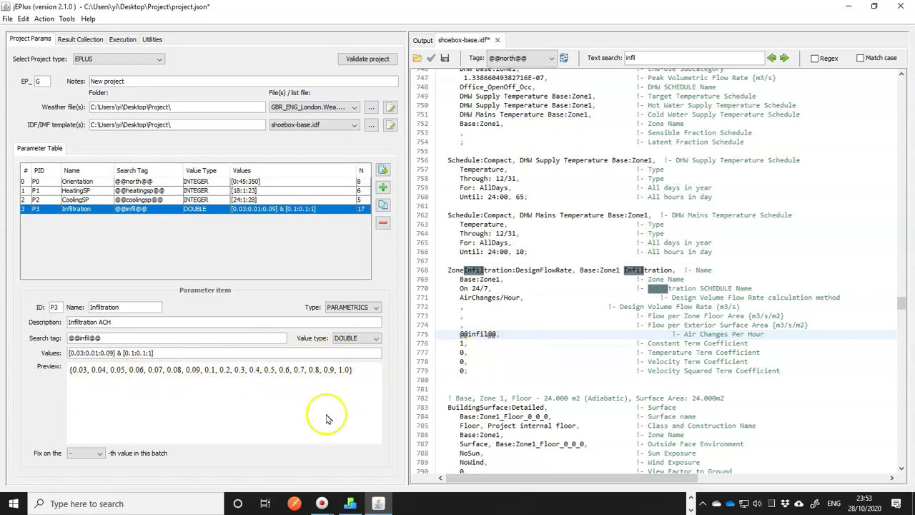
click(476, 353)
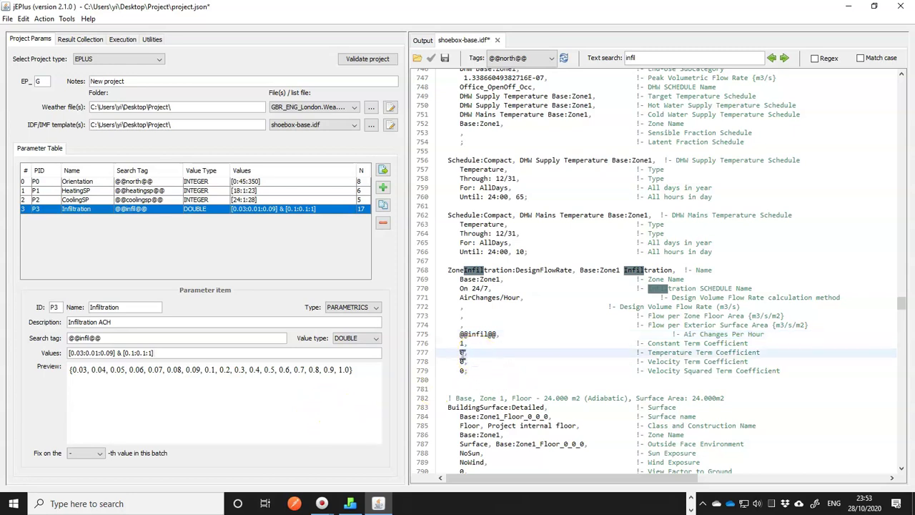
click(464, 362)
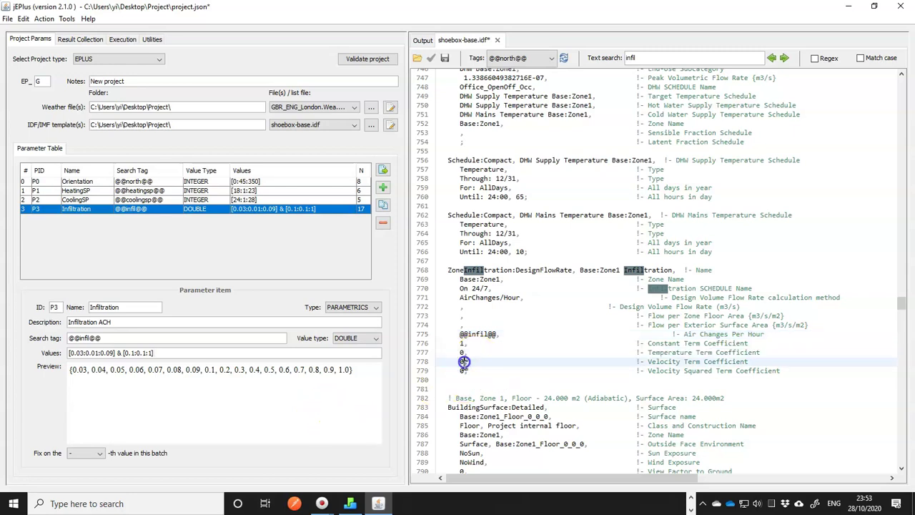
click(464, 372)
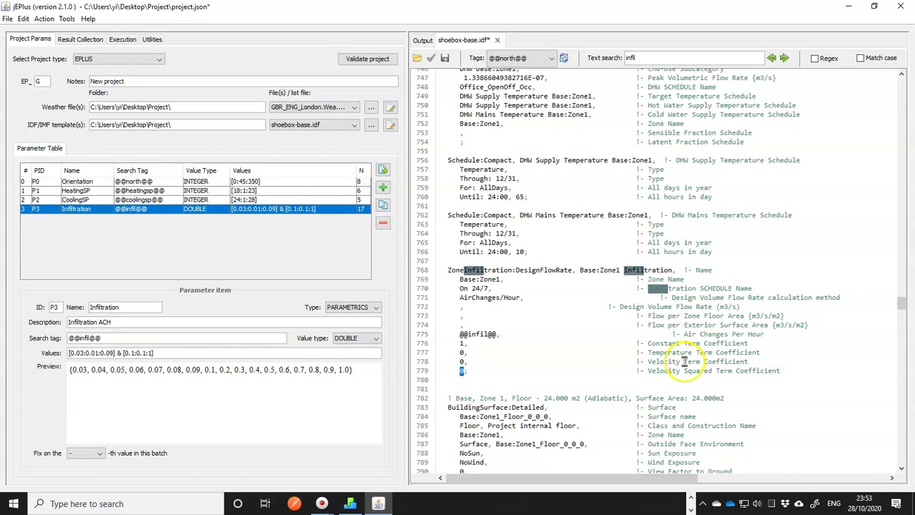
click(461, 351)
drag(458, 352, 460, 370)
click(461, 371)
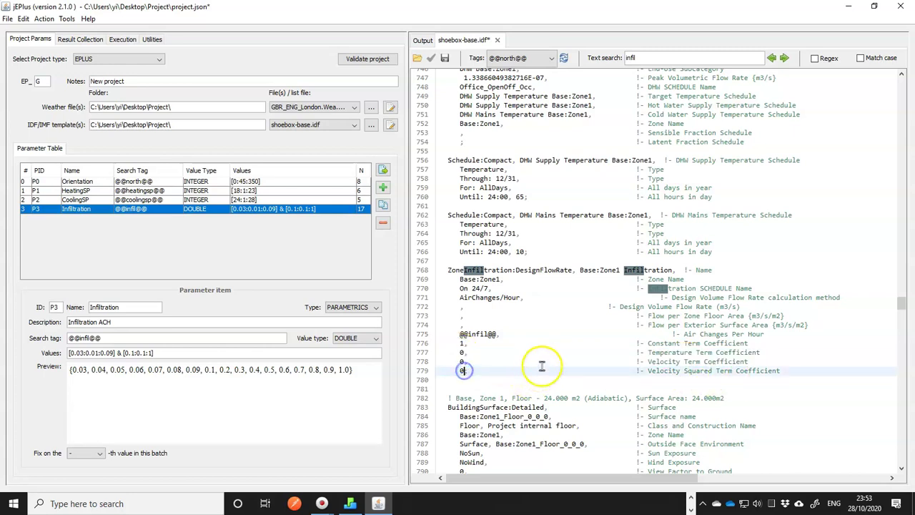
click(690, 503)
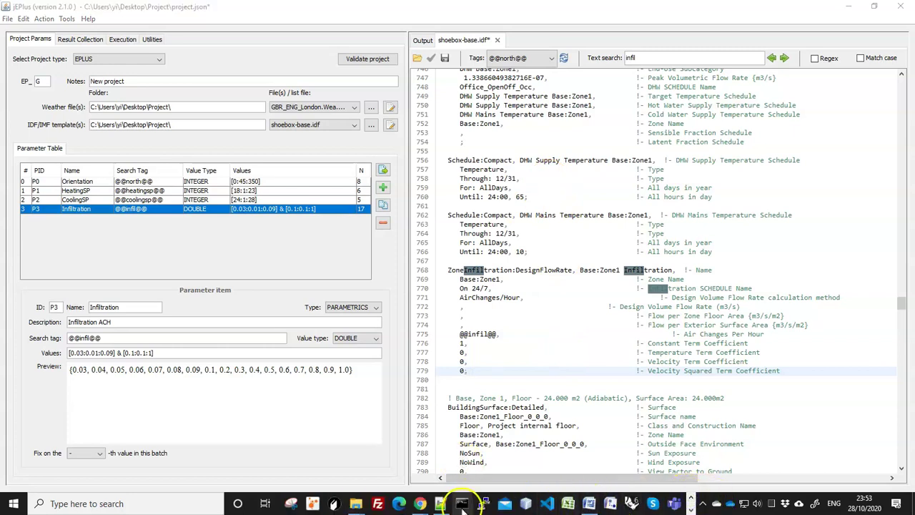
- Read the EnergyPlus reference description of ZoneInfiltration:DesignFlowRate and its coefficients in Chrome
click(450, 465)
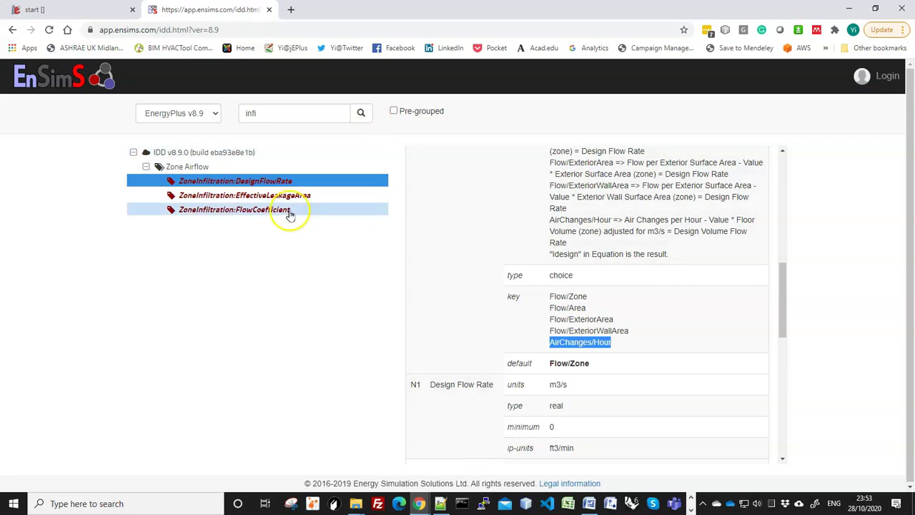
scroll(574, 329, up, 7)
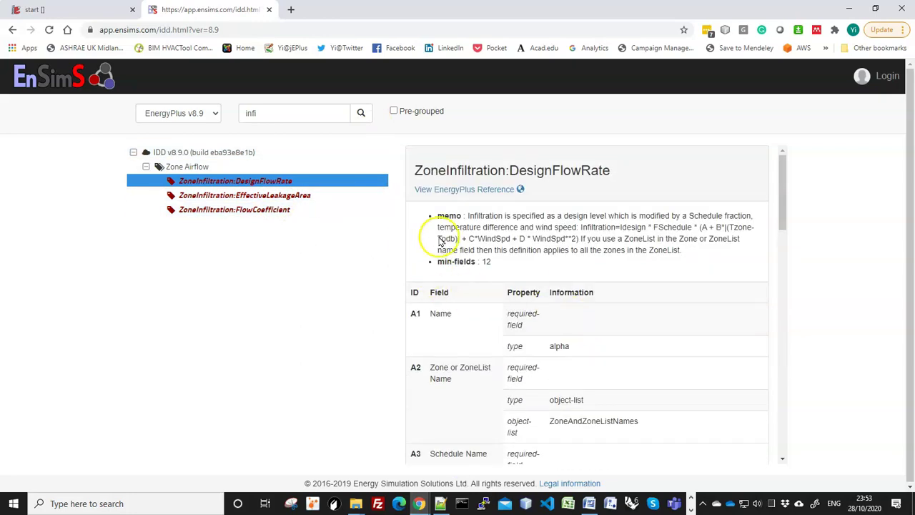
click(451, 190)
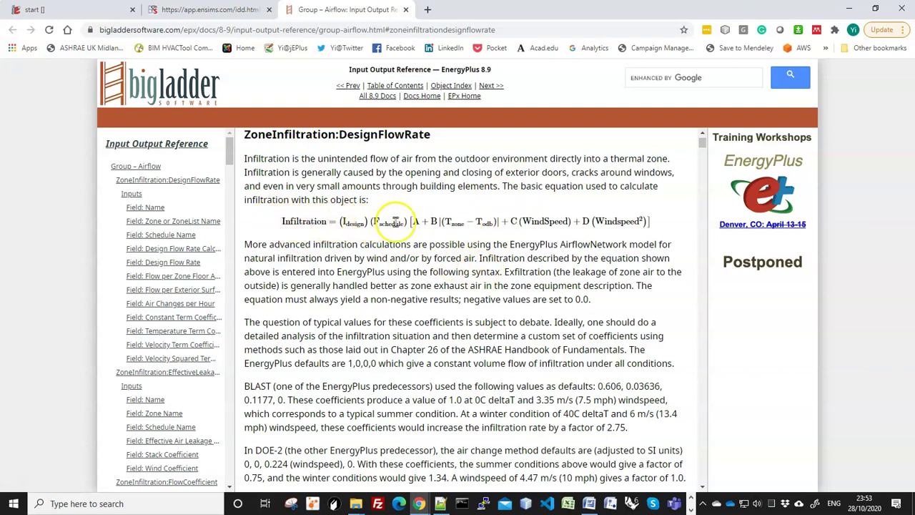
scroll(572, 278, down, 2)
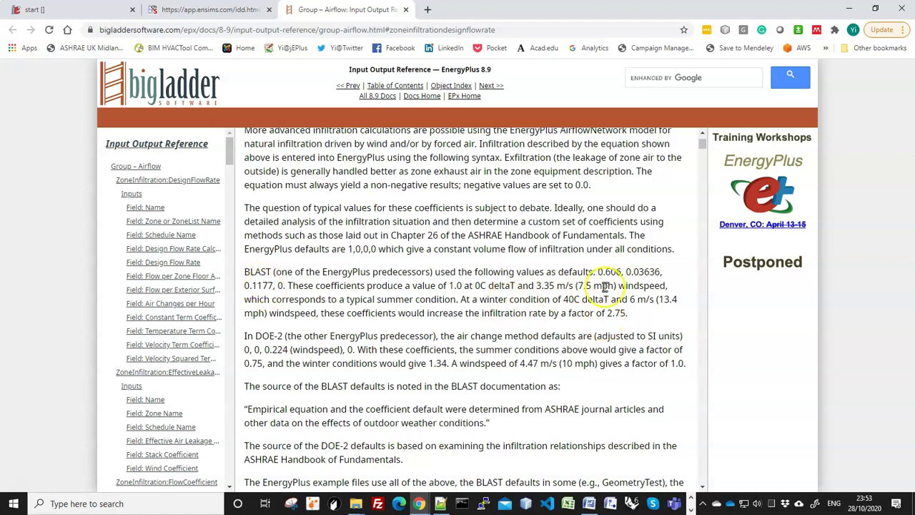
scroll(579, 284, up, 2)
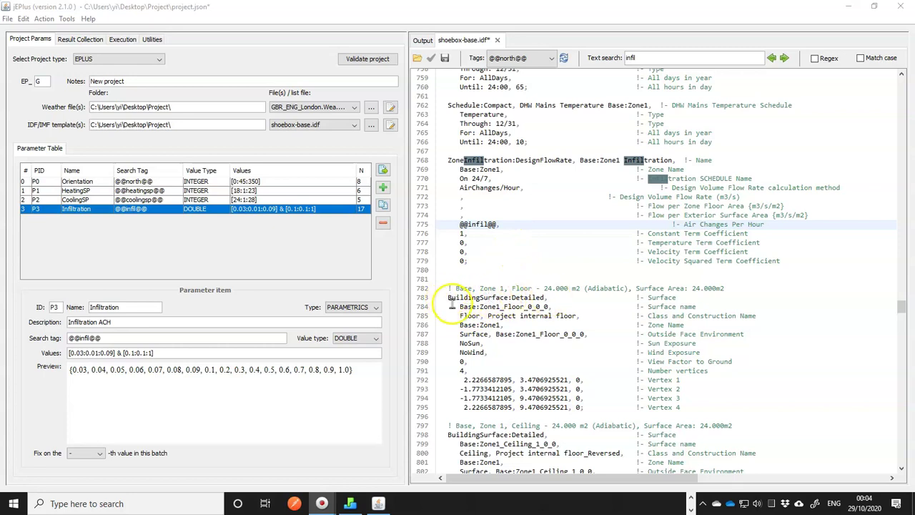
- Find the wall surface's Project wall construction and jump to its definition in the template
click(449, 299)
drag(450, 299, 581, 318)
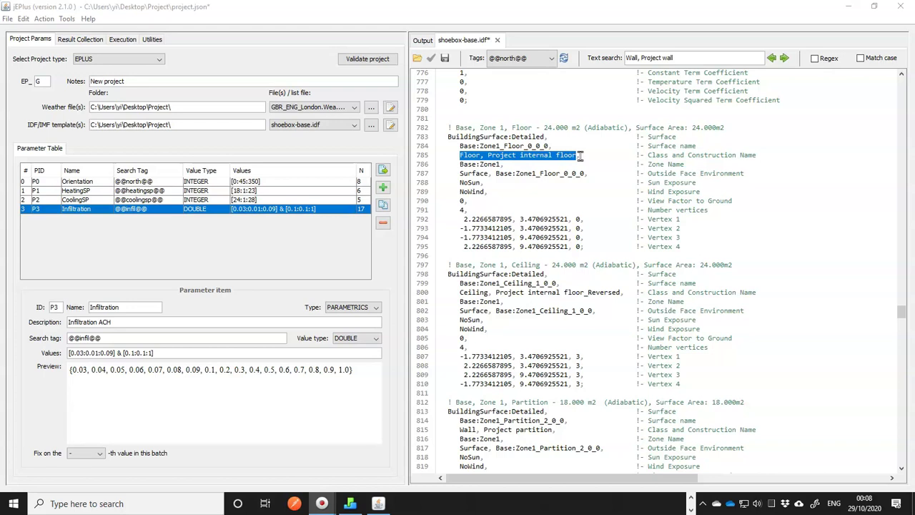
scroll(576, 236, down, 11)
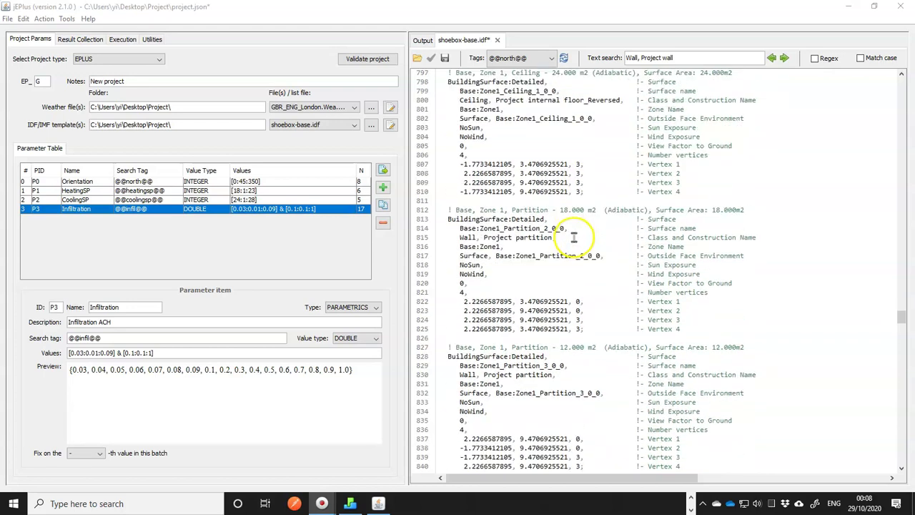
scroll(572, 238, down, 9)
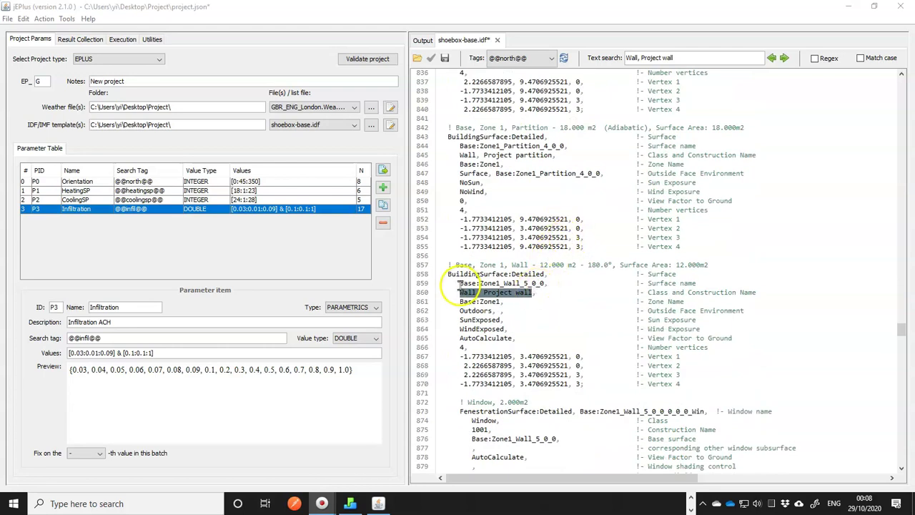
drag(459, 285, 548, 285)
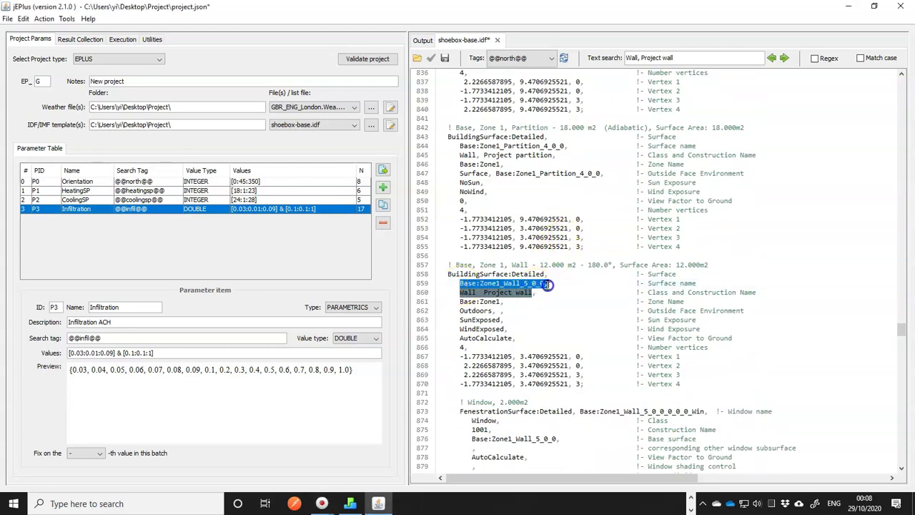
click(475, 295)
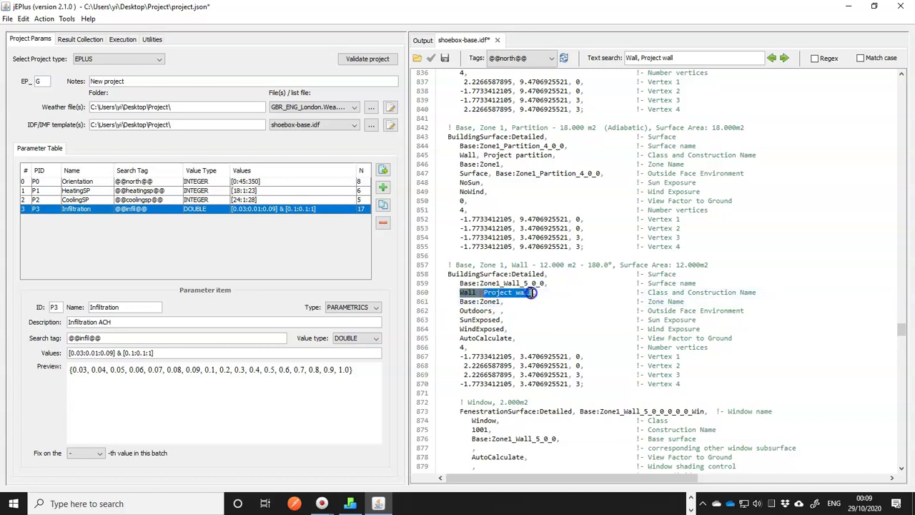
click(533, 294)
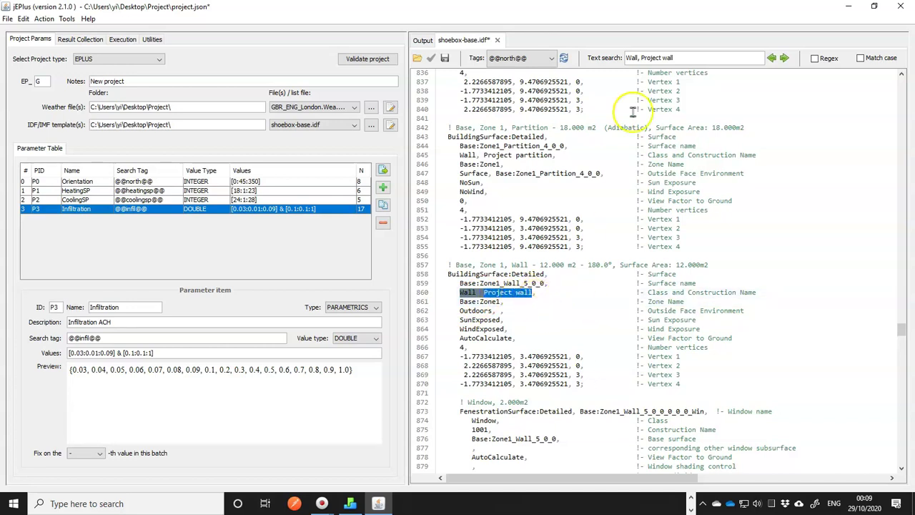
click(603, 58)
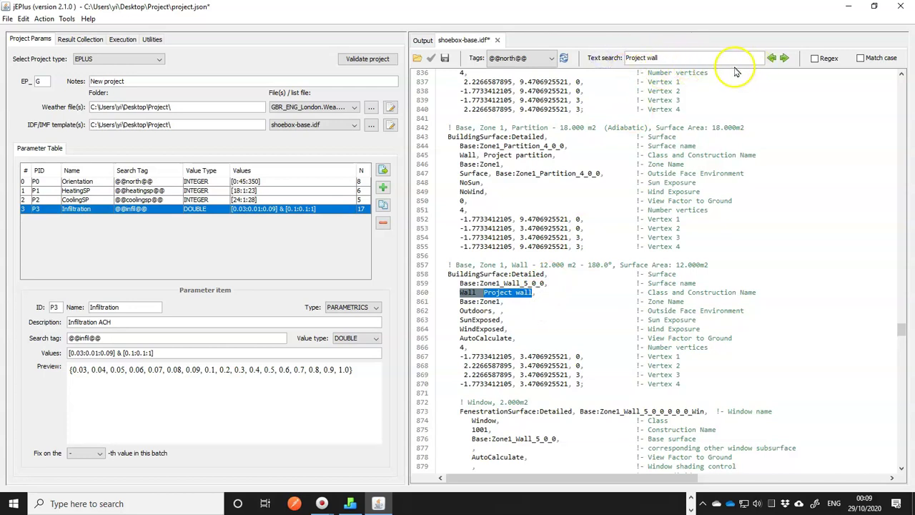
click(785, 58)
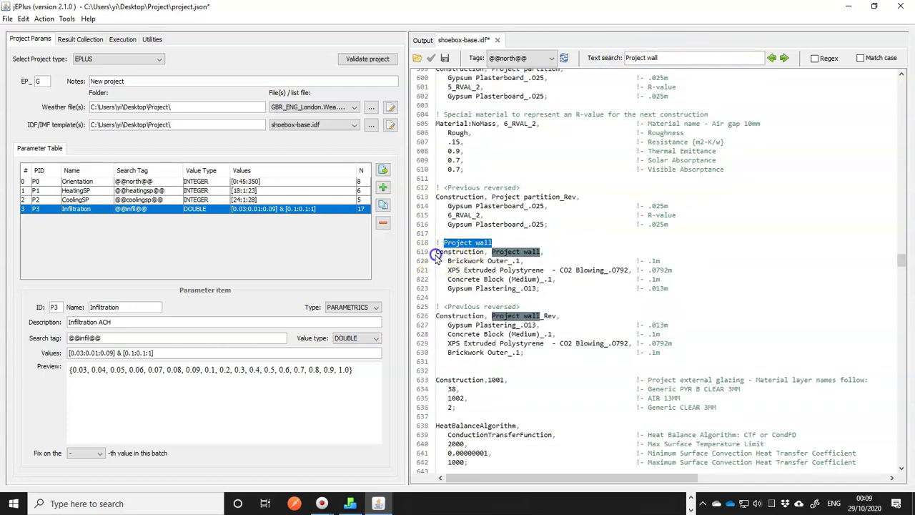
- Copy the XPS Extruded Polystyrene layer name into the Text search box, replacing Project wall
drag(437, 252, 436, 297)
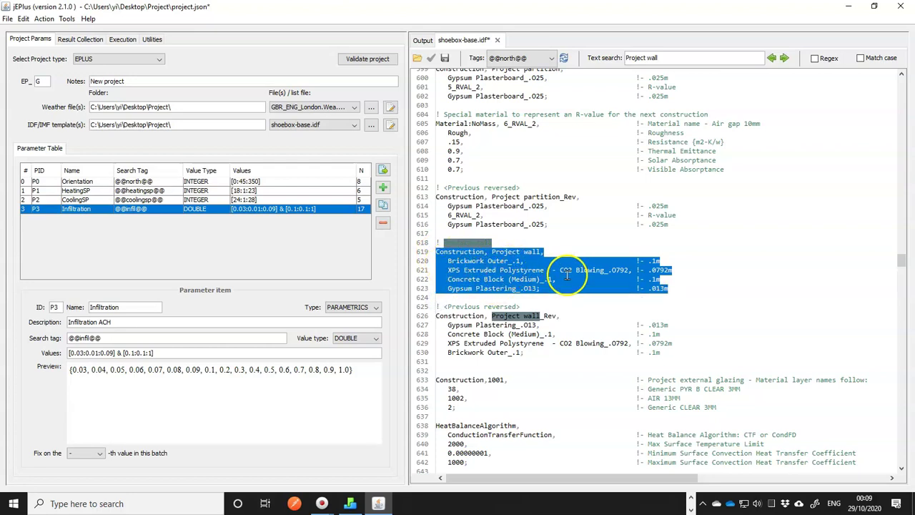
click(525, 271)
drag(447, 261, 512, 261)
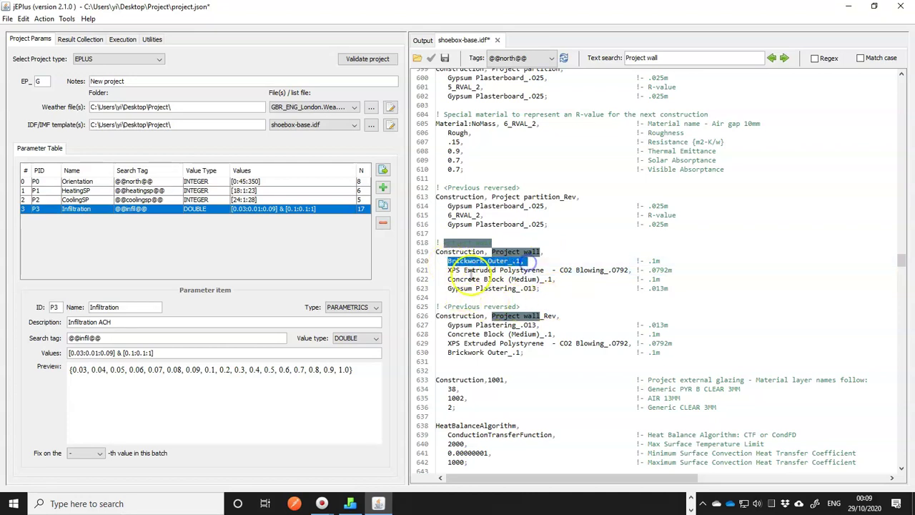
drag(444, 271, 615, 270)
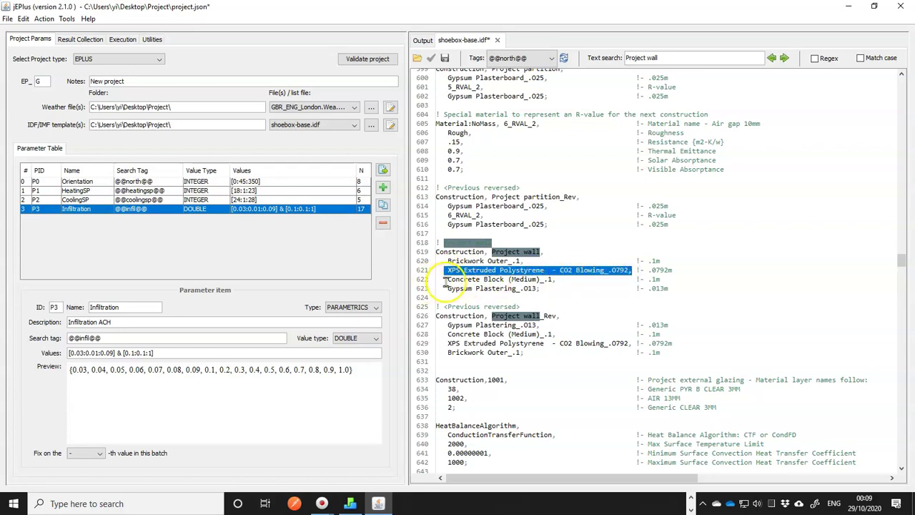
drag(448, 279, 540, 280)
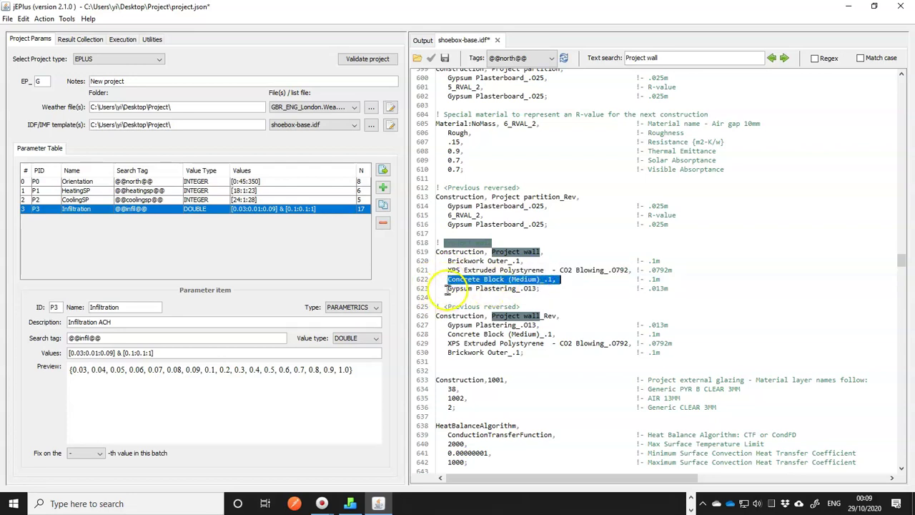
drag(448, 289, 541, 289)
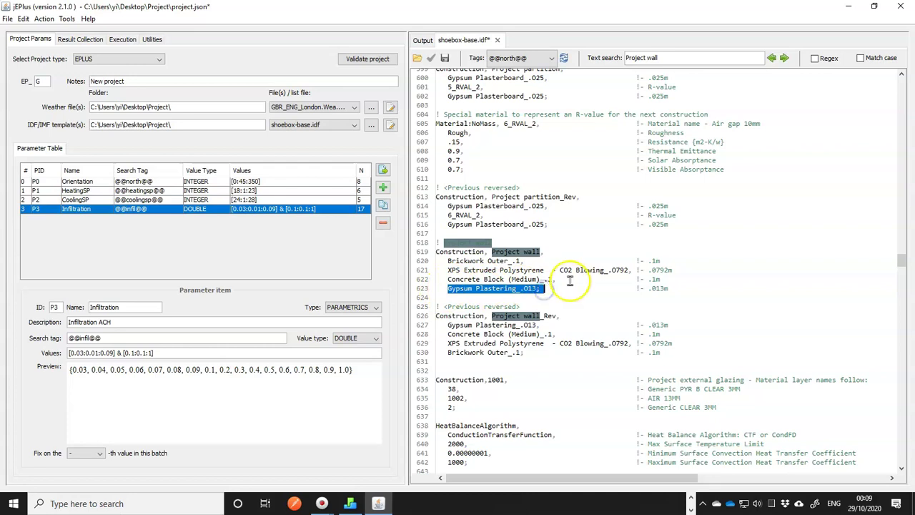
click(543, 281)
drag(448, 270, 629, 273)
key(ctrl+c)
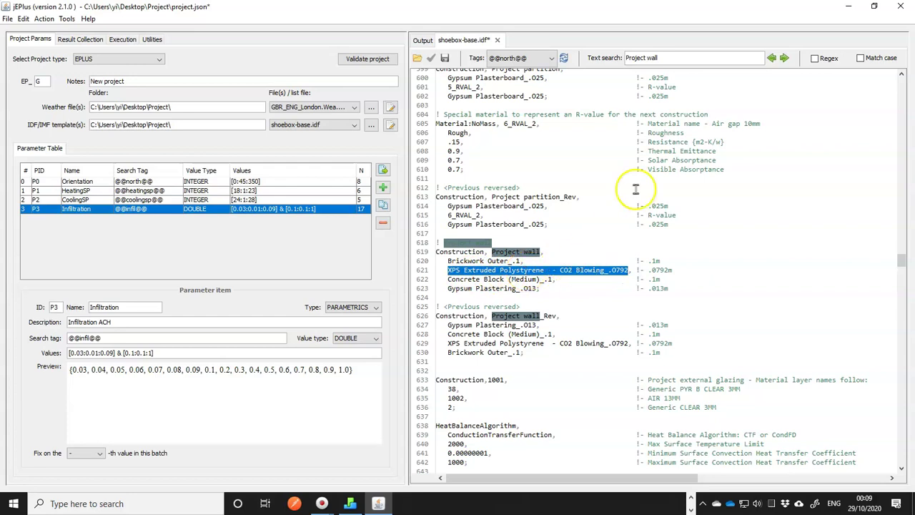
triple_click(661, 59)
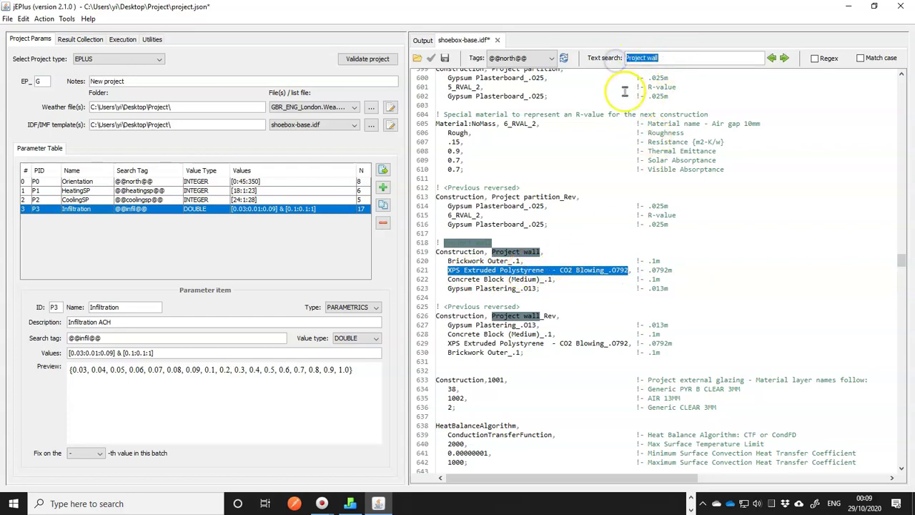
key(ctrl+v)
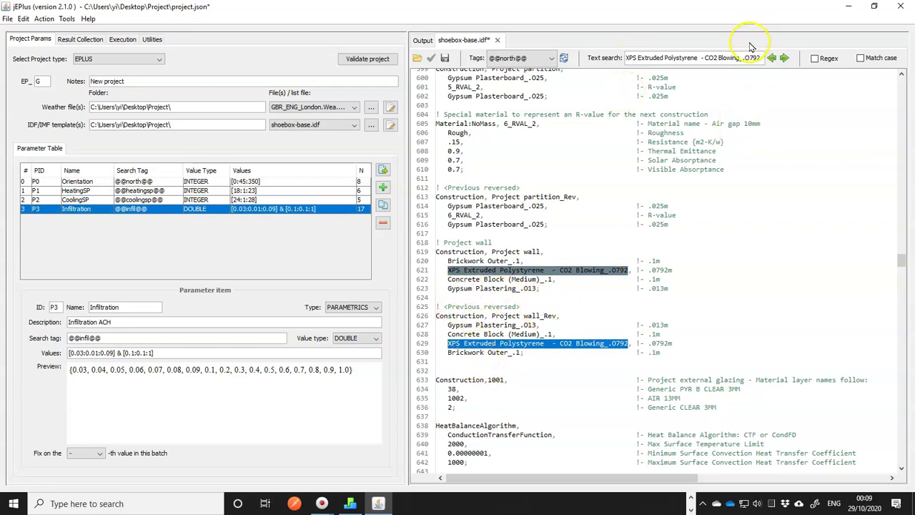
- Locate the XPS material definition and select its .0792 thickness value
click(784, 58)
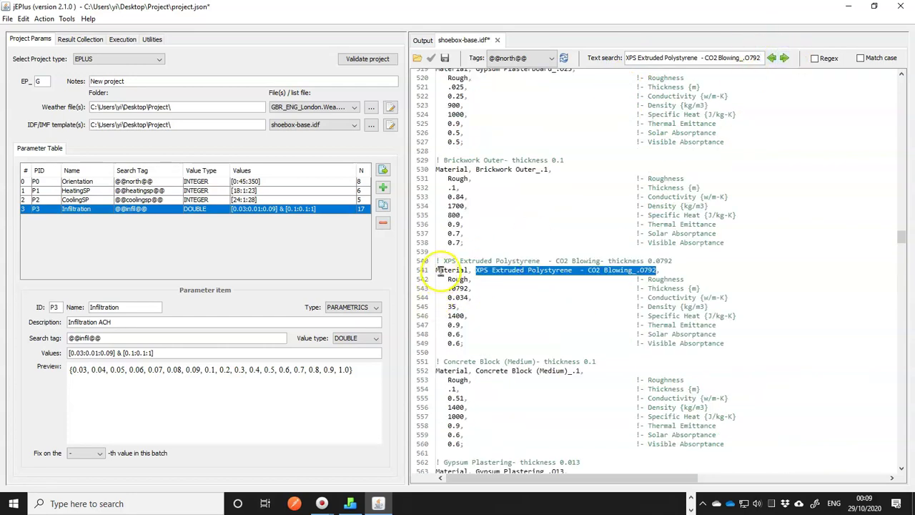
drag(435, 270, 471, 271)
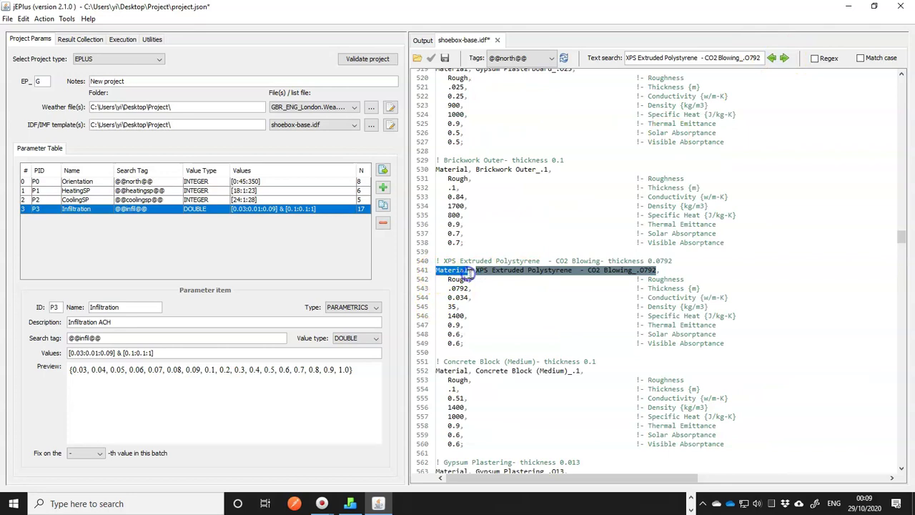
click(477, 271)
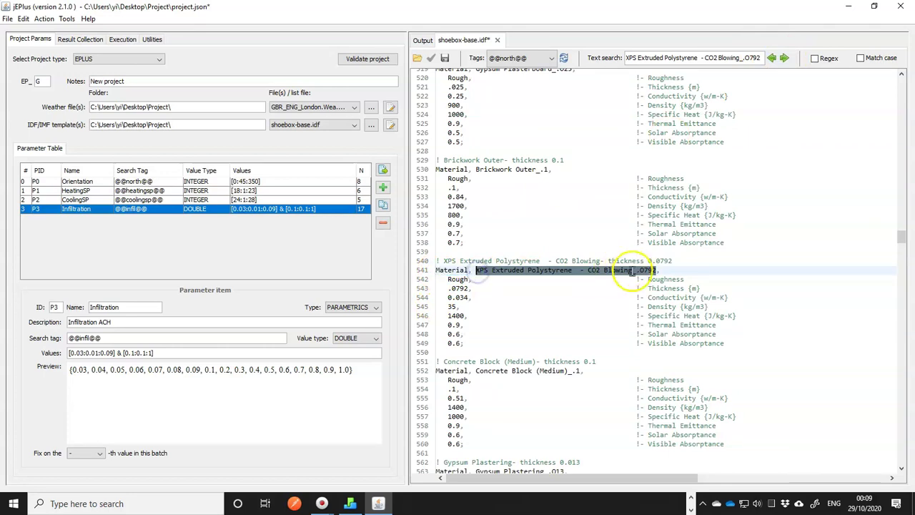
drag(448, 288, 468, 288)
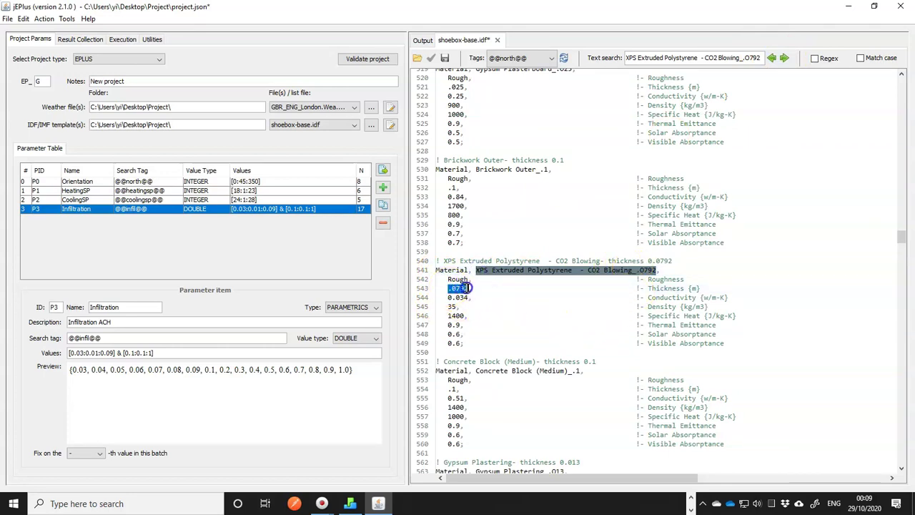
click(384, 188)
drag(132, 306, 69, 306)
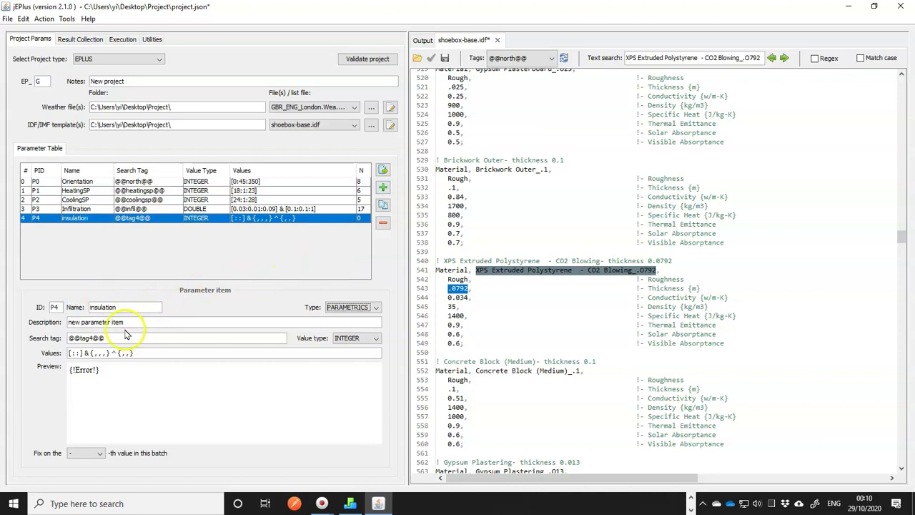
drag(123, 322, 67, 322)
key(BackSpace)
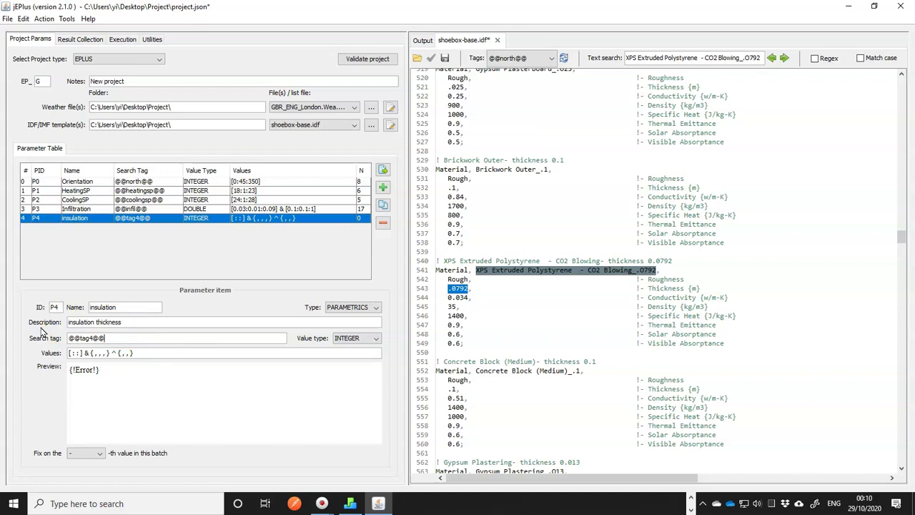
double_click(87, 337)
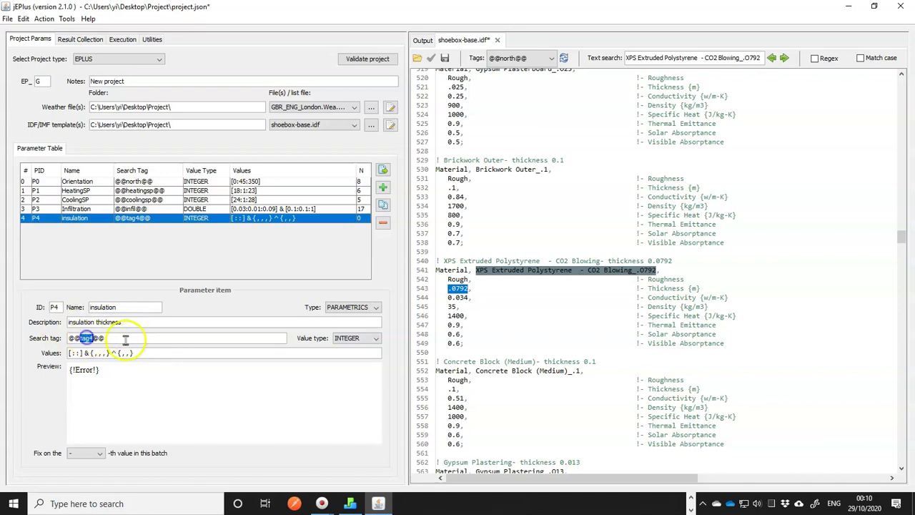
text(insulation)
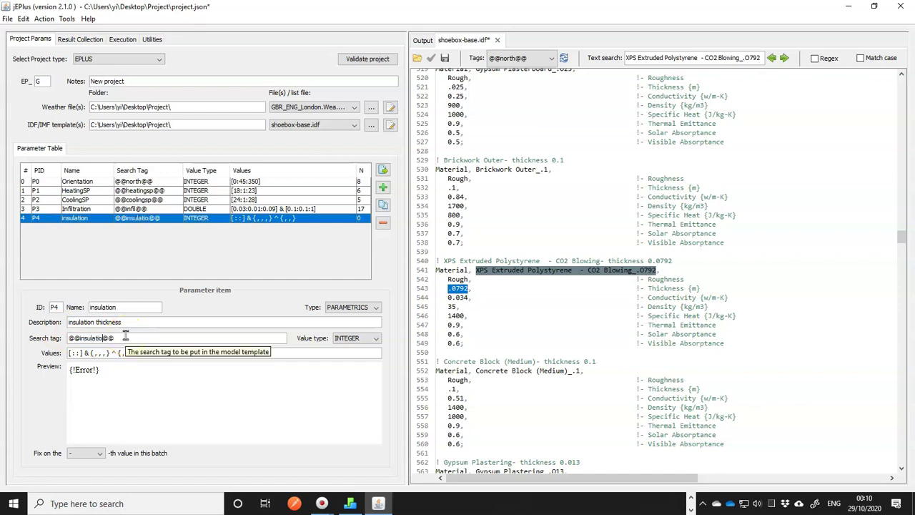
drag(133, 353, 41, 355)
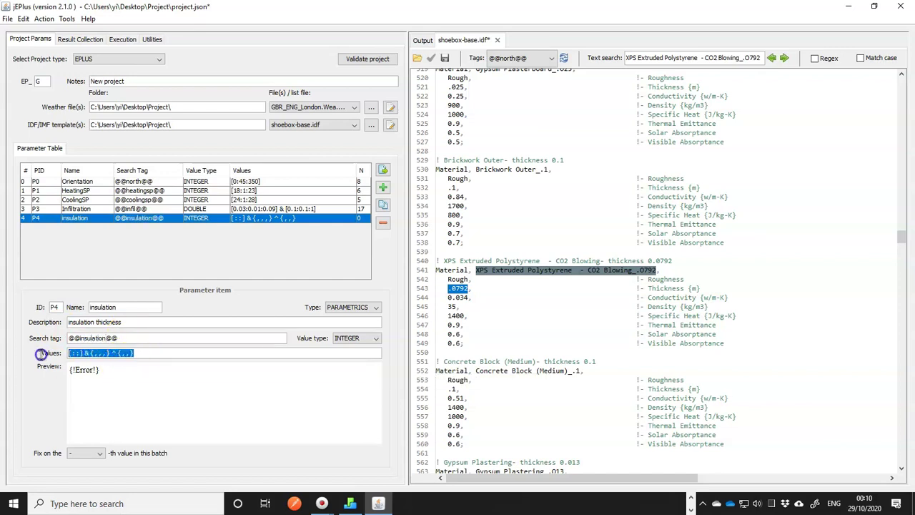
text([0.05:0.05:0.3)
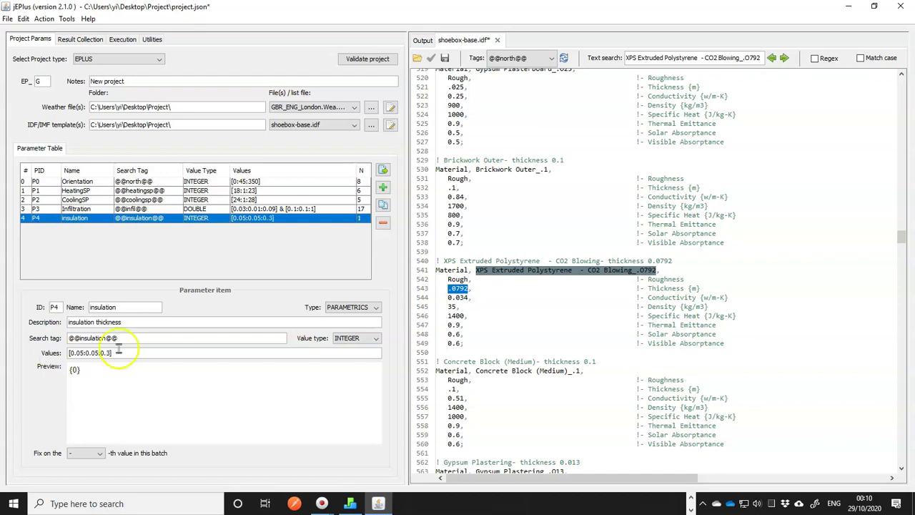
click(350, 338)
click(351, 358)
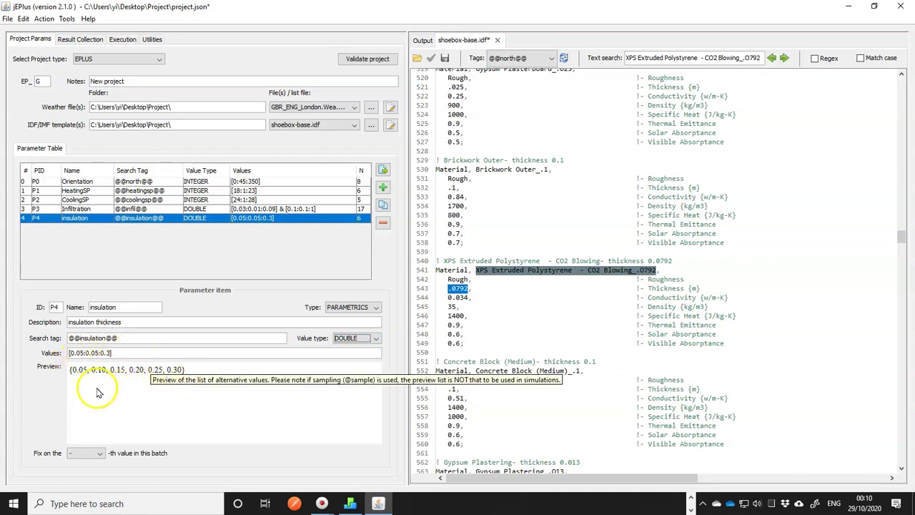
drag(118, 338, 68, 338)
key(ctrl+c)
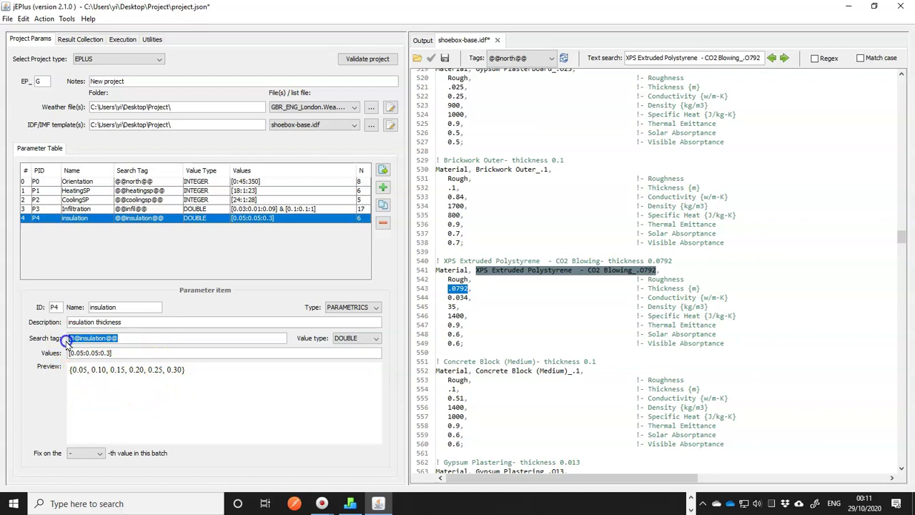
double_click(459, 289)
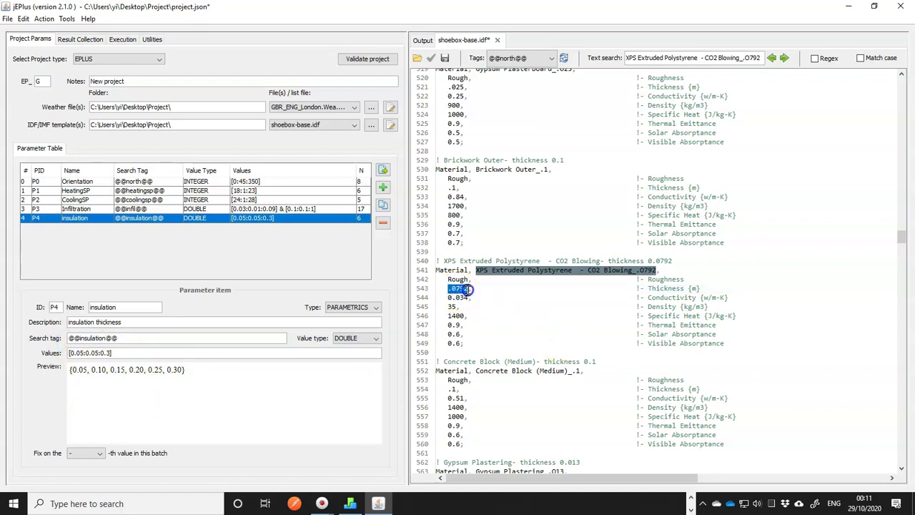
key(ctrl+v)
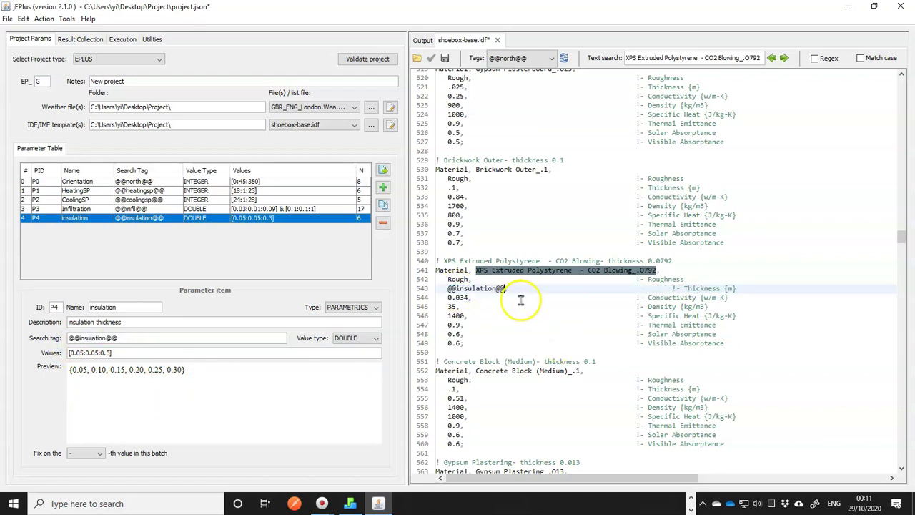
click(784, 58)
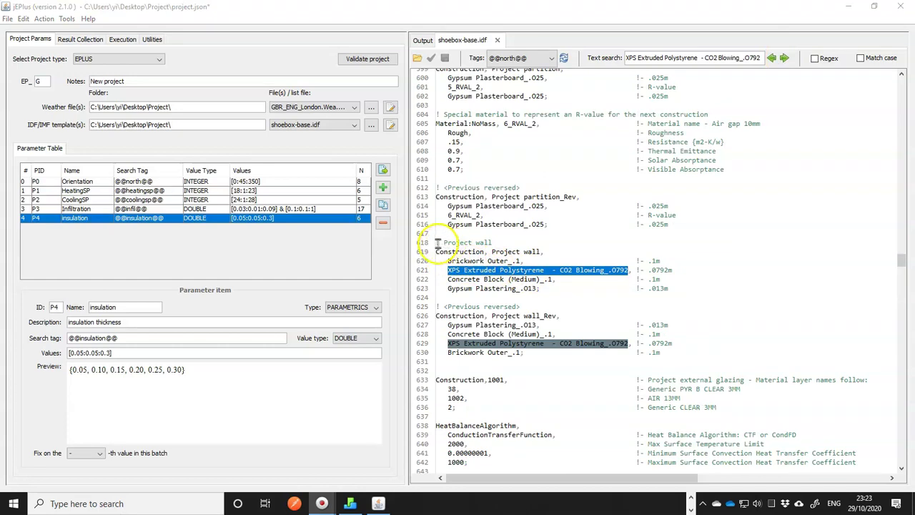
- Duplicate the Project wall construction block twice below the original
click(437, 243)
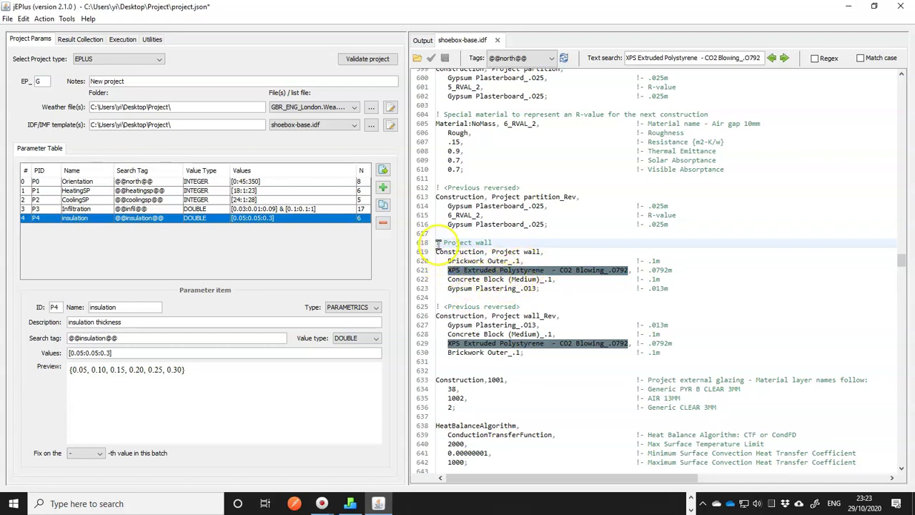
drag(437, 243, 437, 297)
key(ctrl+c)
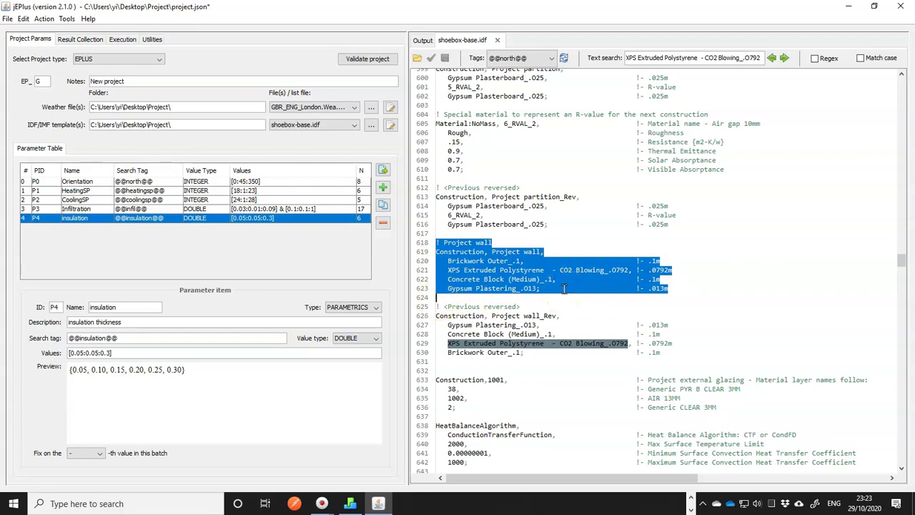
key(Down)
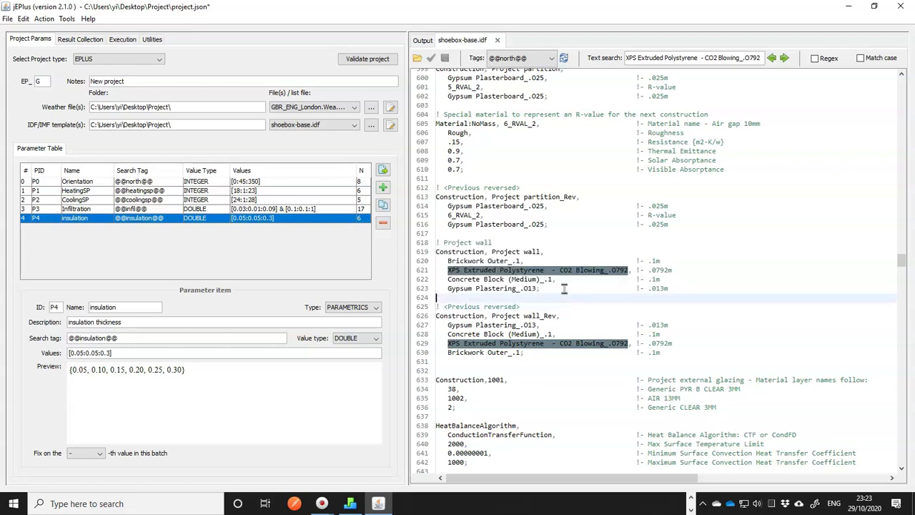
key(ctrl+v)
key(Return)
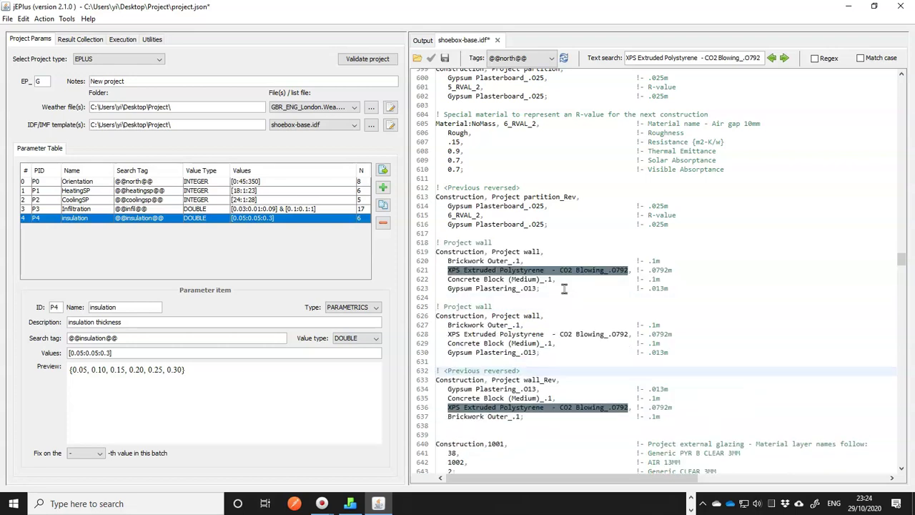
key(ctrl+v)
key(Return)
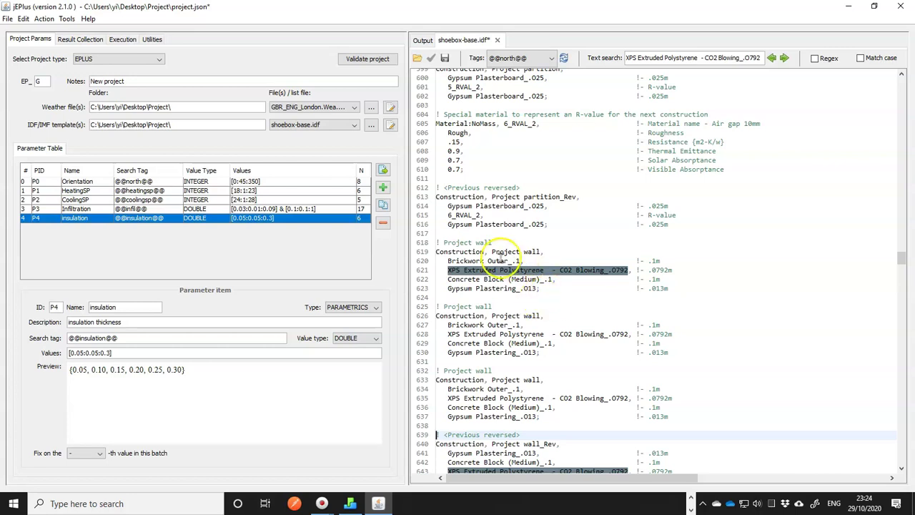
- Rename the three constructions to Wall cavity, Wall external and Wall internal
drag(492, 251, 540, 252)
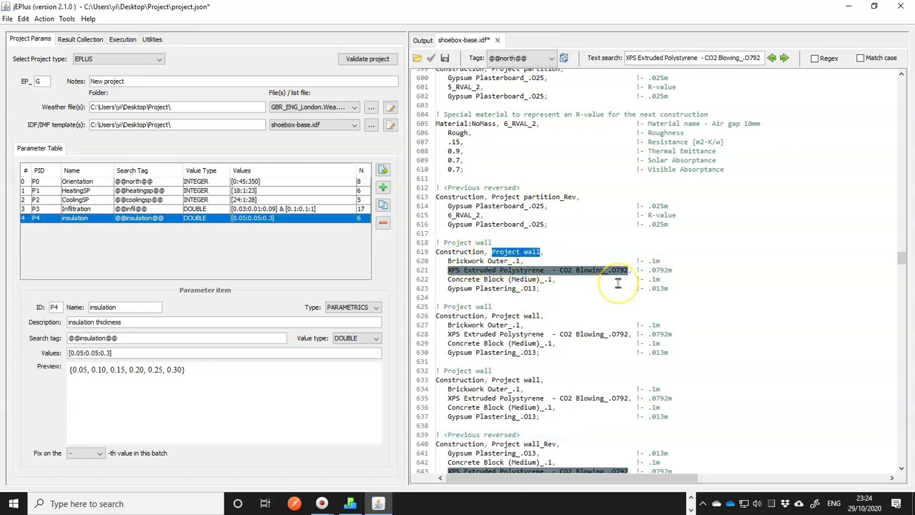
text(@)
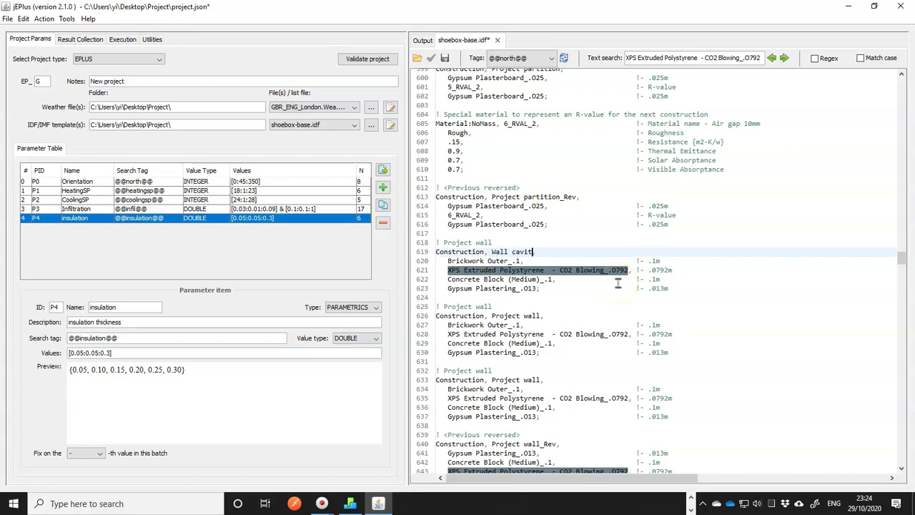
click(452, 316)
drag(492, 315, 525, 319)
text(W)
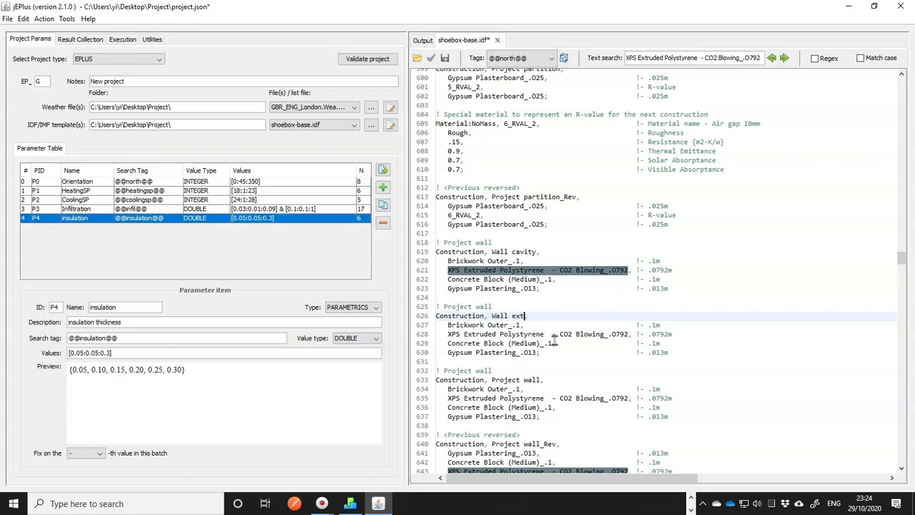
text(ernal)
drag(492, 380, 529, 380)
text(W)
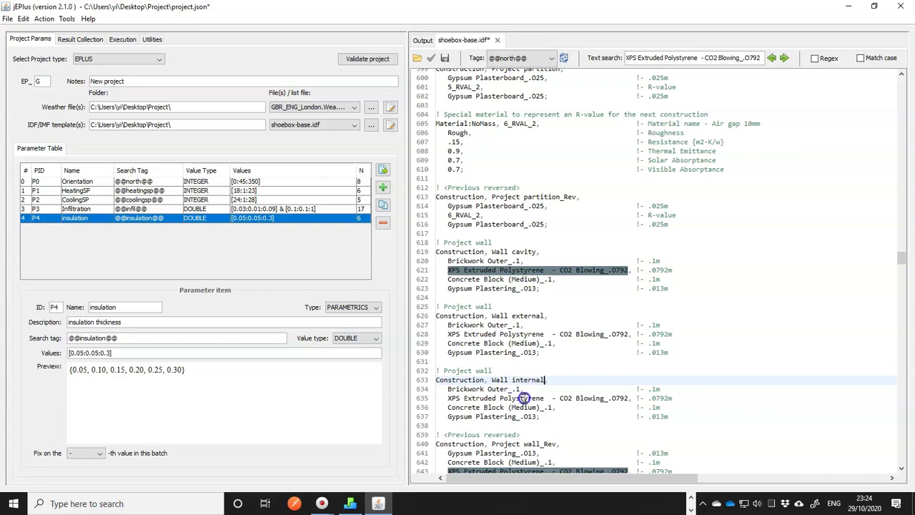
- Add Gypsum Plastering as the first layer of Wall external
scroll(519, 397, down, 1)
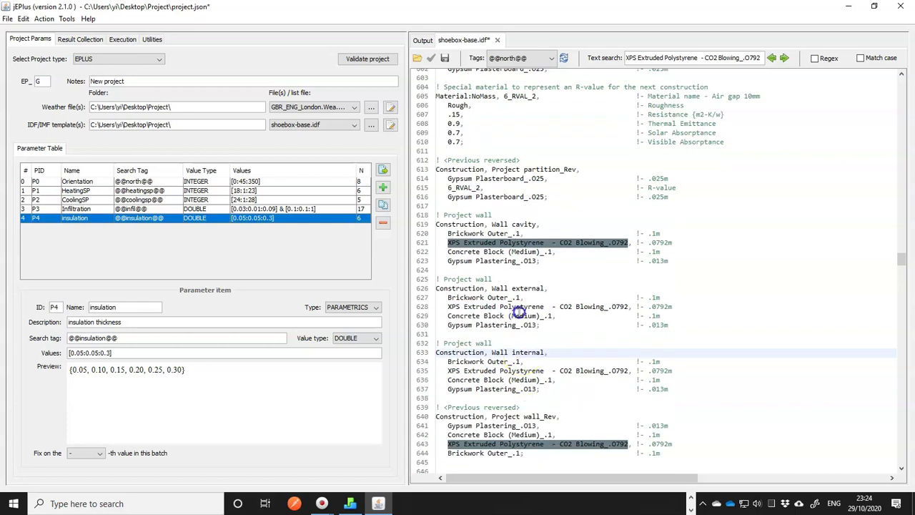
click(470, 280)
click(518, 287)
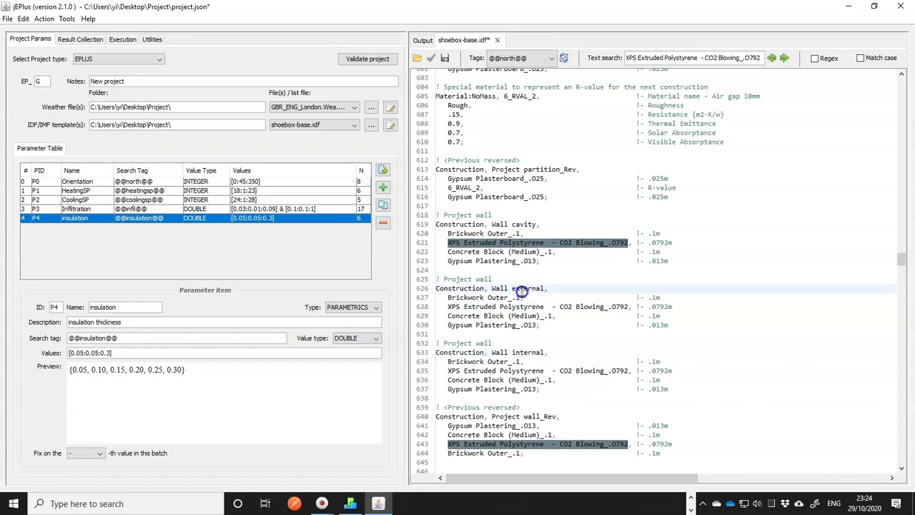
click(436, 325)
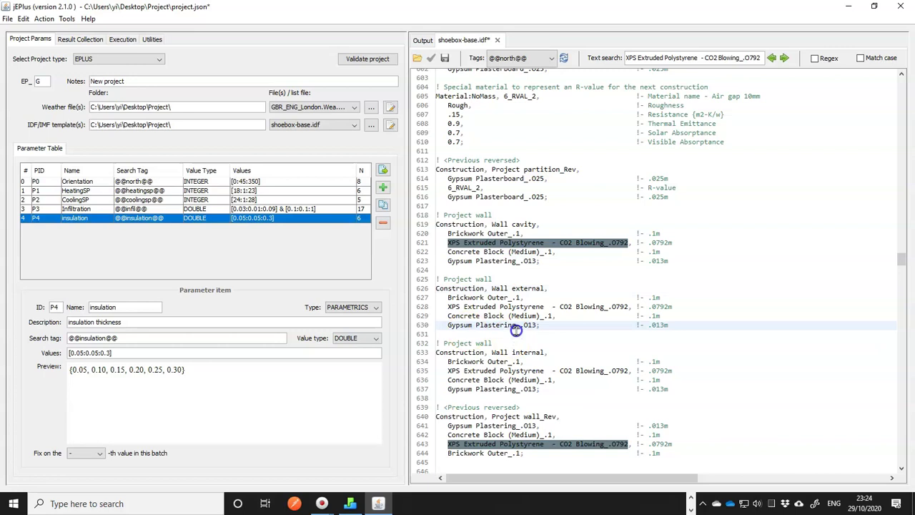
key(shift+Down)
key(shift+Up)
key(ctrl+shift+Right)
key(ctrl+shift+Right)
key(ctrl+shift+Right)
key(ctrl+shift+Right)
key(ctrl+c)
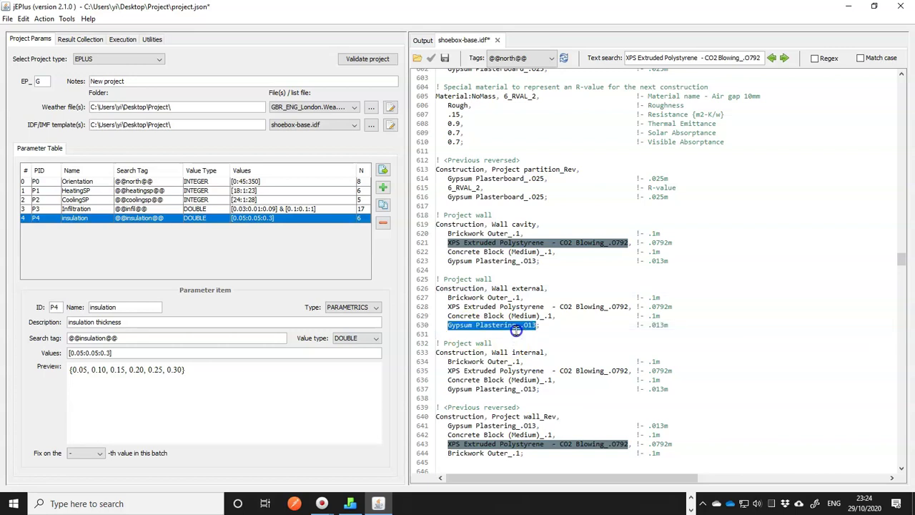
key(Up)
key(Up)
key(Up)
key(Up)
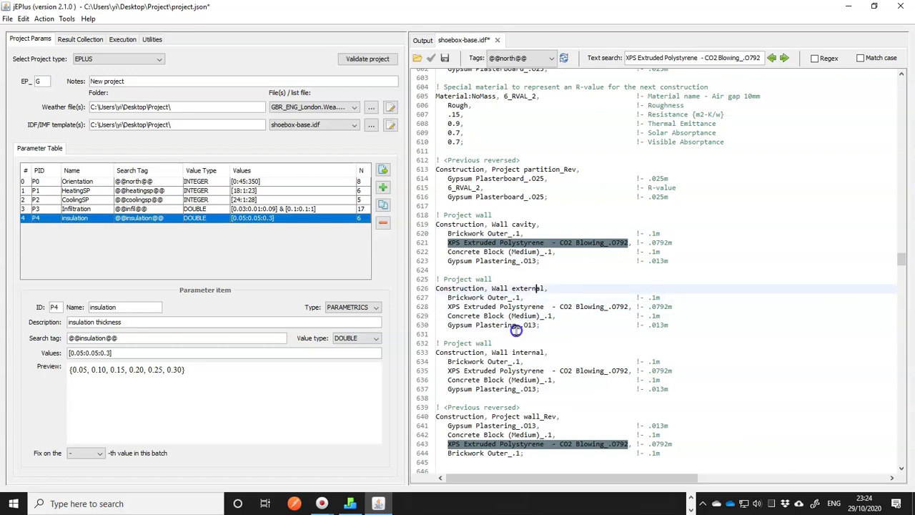
key(Return)
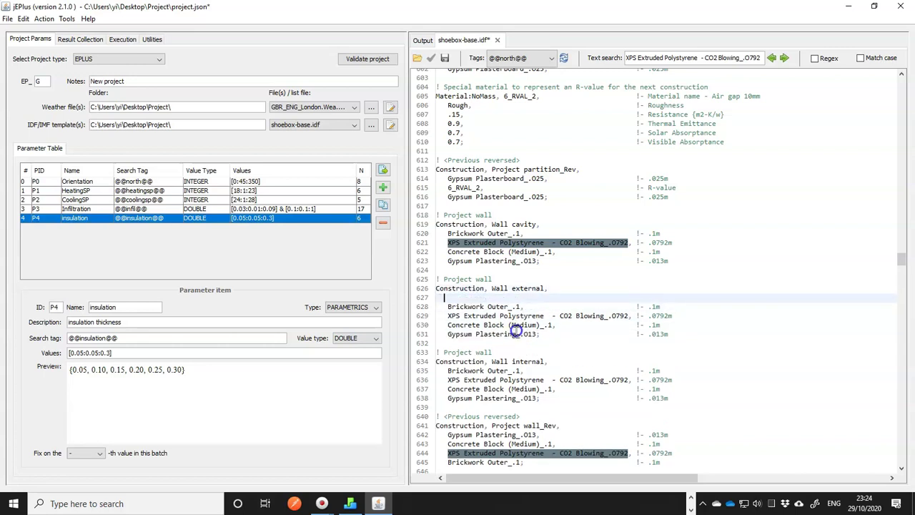
key(ctrl+v)
- Move the XPS Extruded Polystyrene layer above Brickwork Outer in Wall external
key(Down)
key(Down)
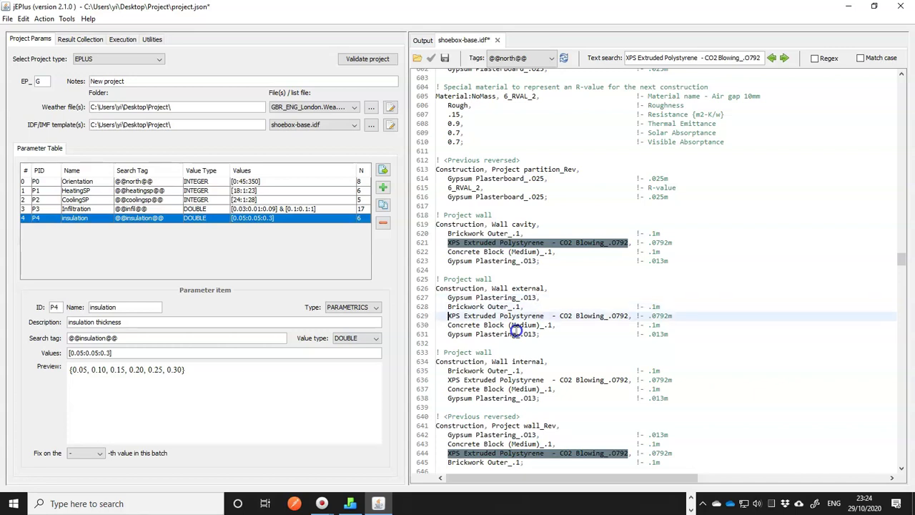
key(Up)
key(Up)
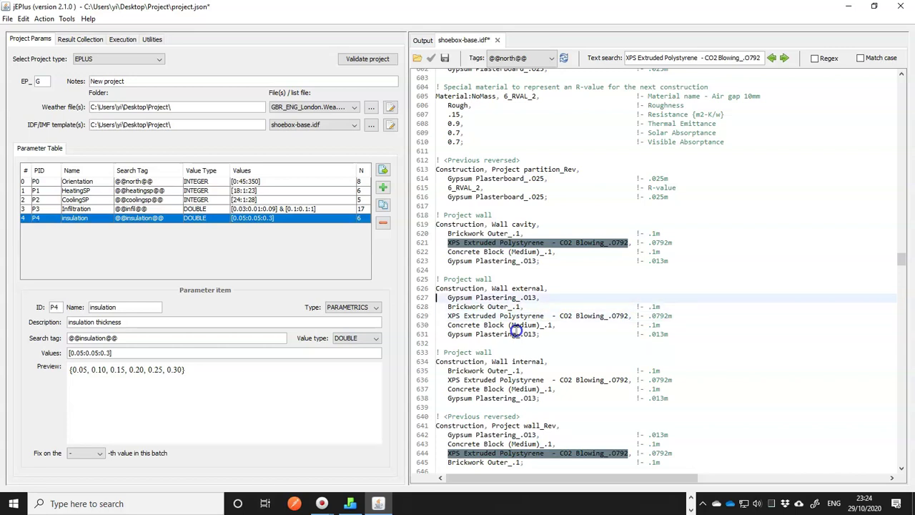
key(Down)
key(Down)
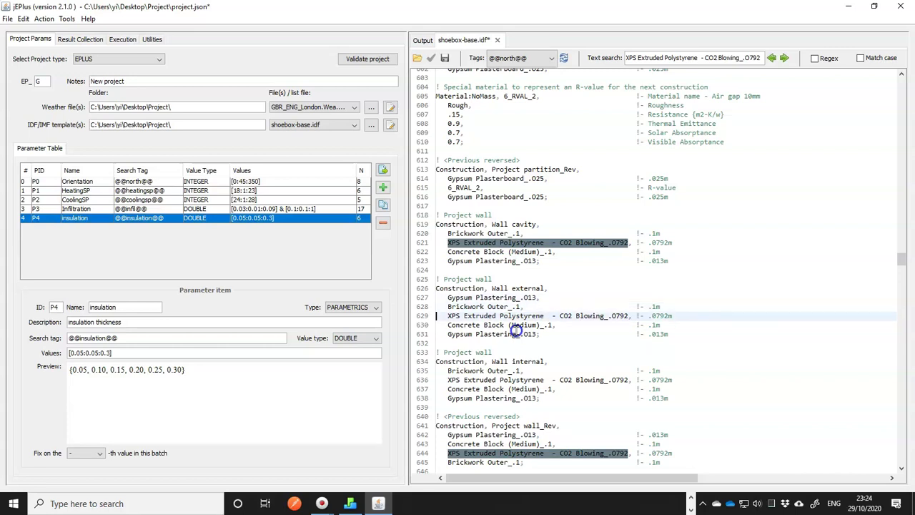
key(shift+Down)
key(ctrl+x)
key(Up)
key(ctrl+v)
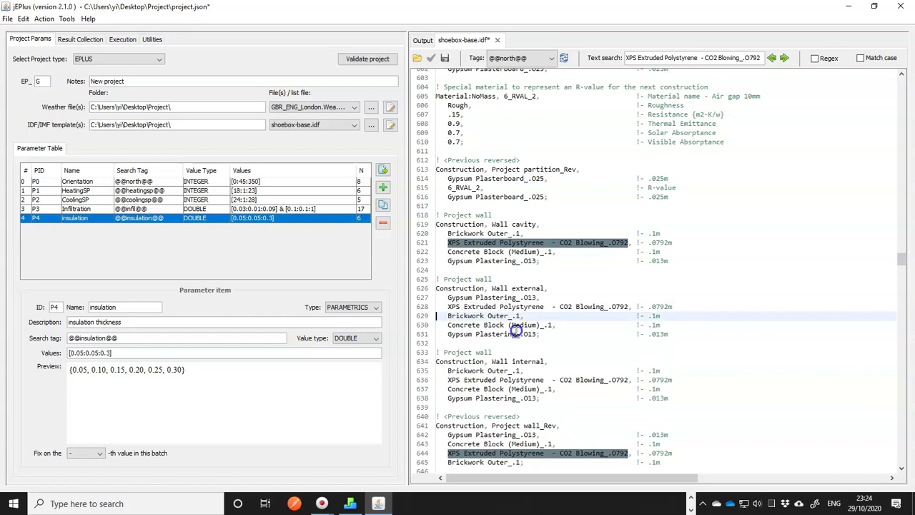
- Remove the Concrete Block layer from Wall external
key(Up)
key(Down)
key(Down)
key(Up)
key(Down)
key(shift+Down)
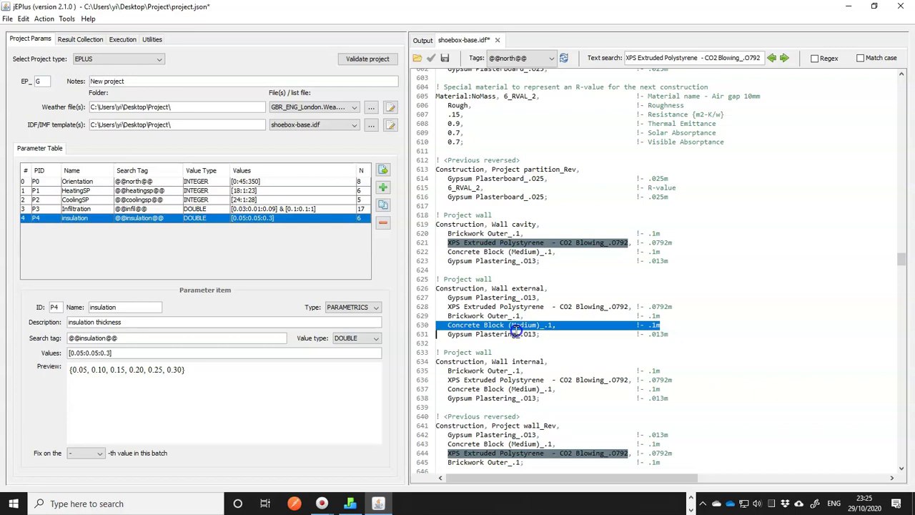
key(ctrl+x)
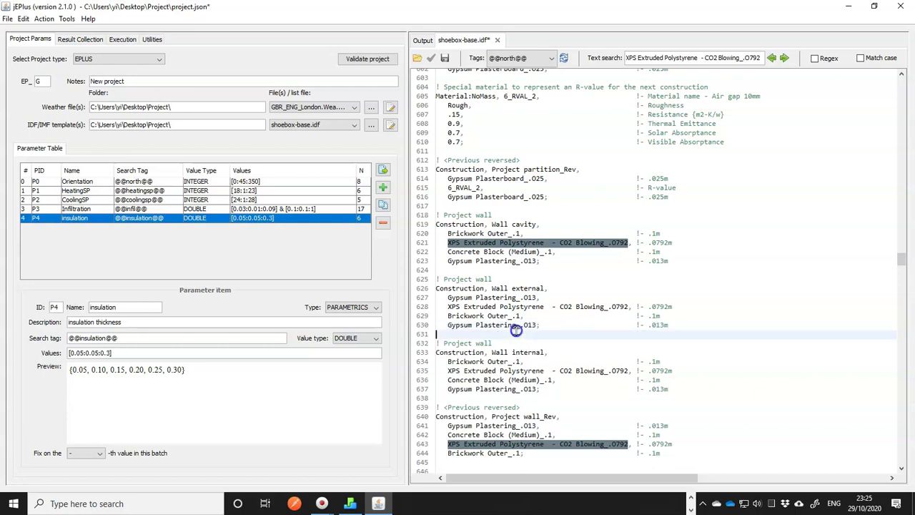
key(Up)
key(Up)
key(Up)
key(Up)
- Delete the Concrete Block layer from Wall internal
key(Down)
key(Down)
key(Down)
key(Down)
key(Down)
key(Down)
key(Down)
key(Down)
key(Down)
key(Up)
key(Up)
key(Down)
key(Down)
key(Up)
key(Down)
key(Up)
key(Down)
key(Down)
key(shift+Down)
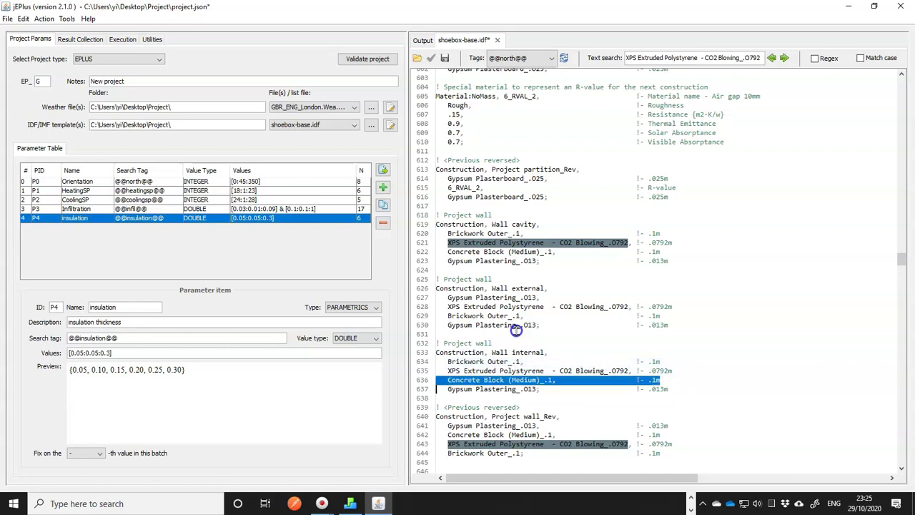
key(Delete)
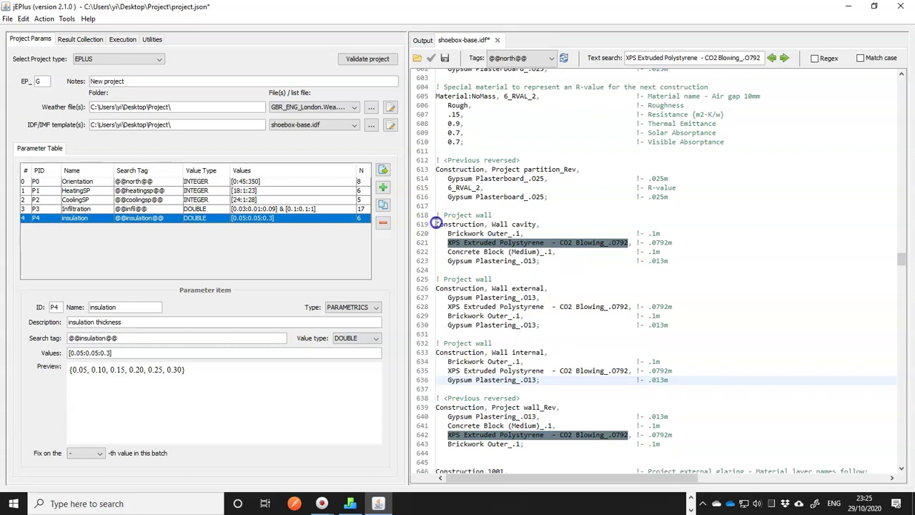
- Select 'Project wall' in the construction field of surface Base:Zone1_Wall_5_0_0
click(543, 226)
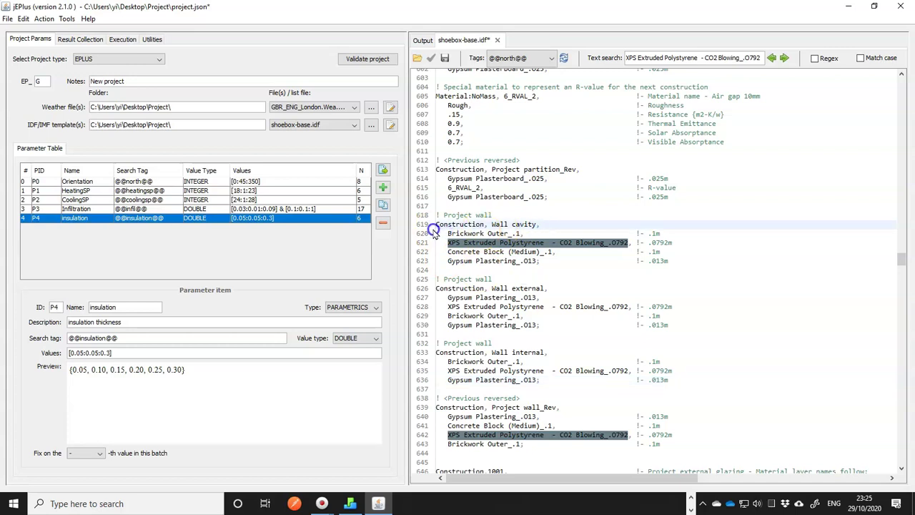
drag(434, 228, 431, 394)
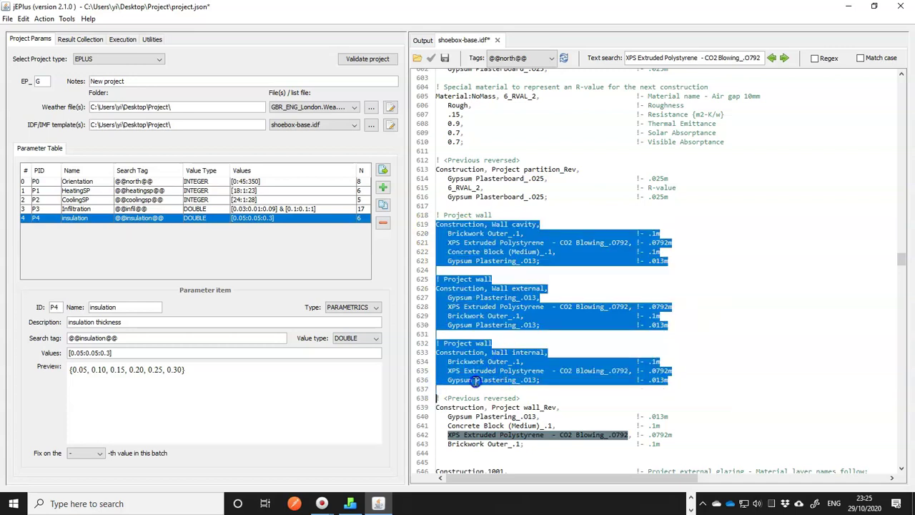
click(518, 261)
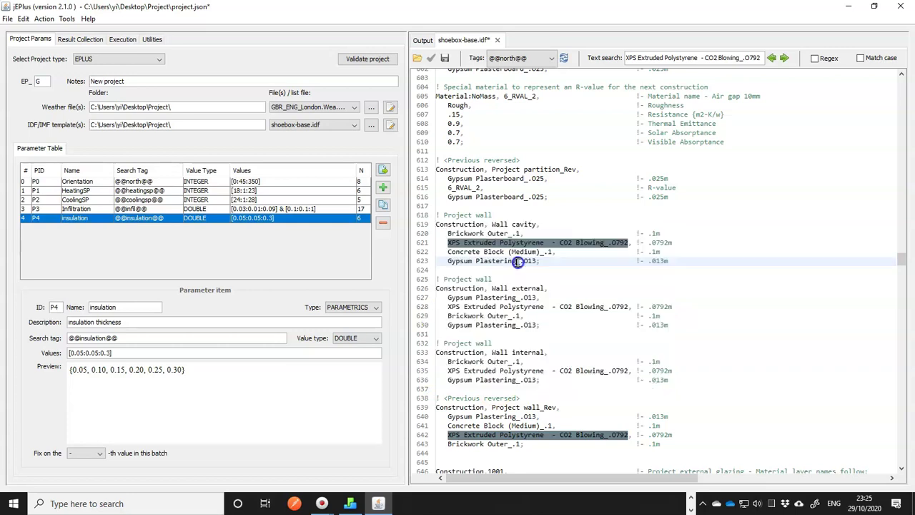
drag(902, 260, 901, 322)
scroll(590, 327, down, 10)
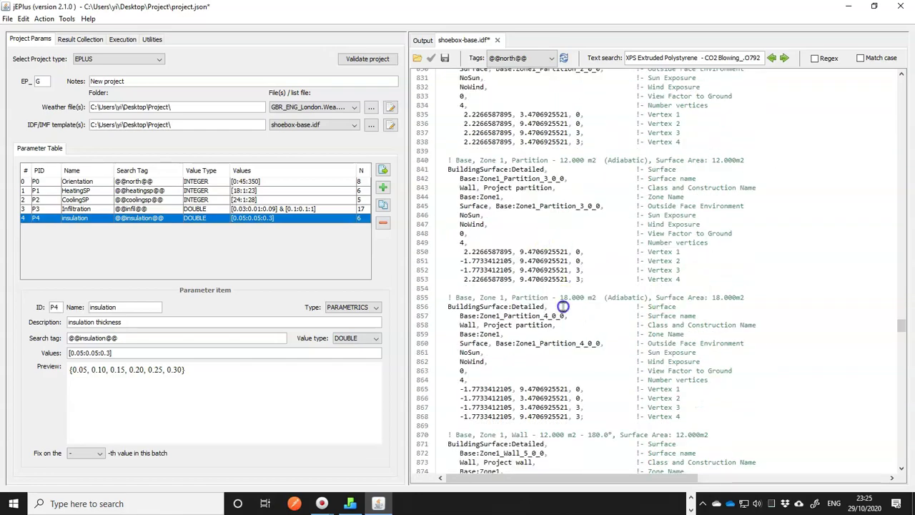
click(503, 261)
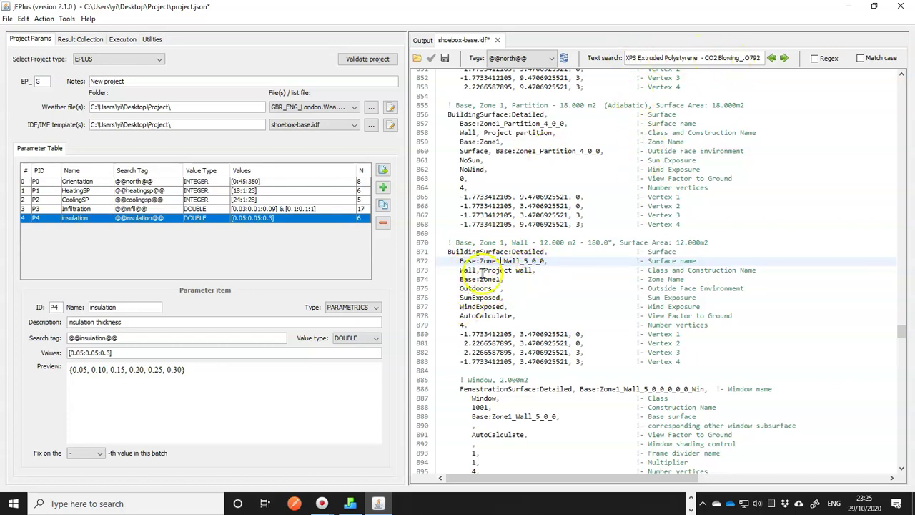
click(461, 269)
drag(484, 270, 529, 271)
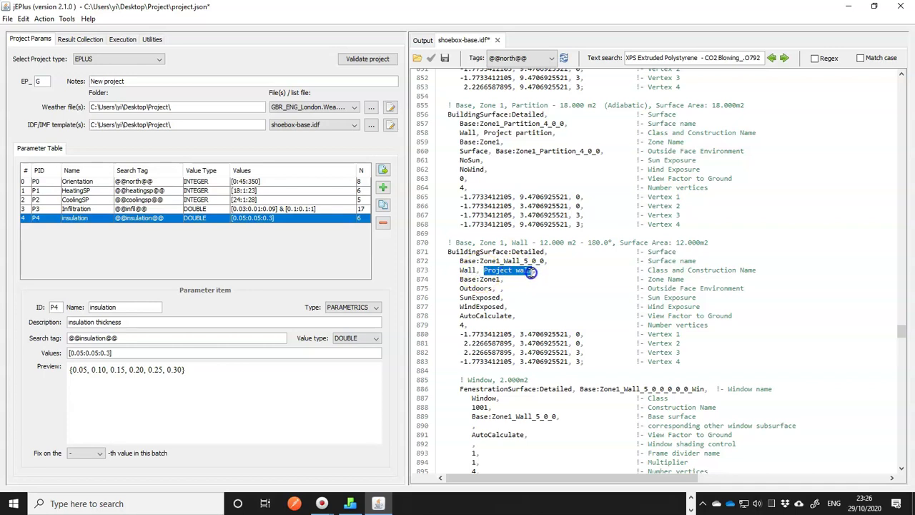
click(383, 188)
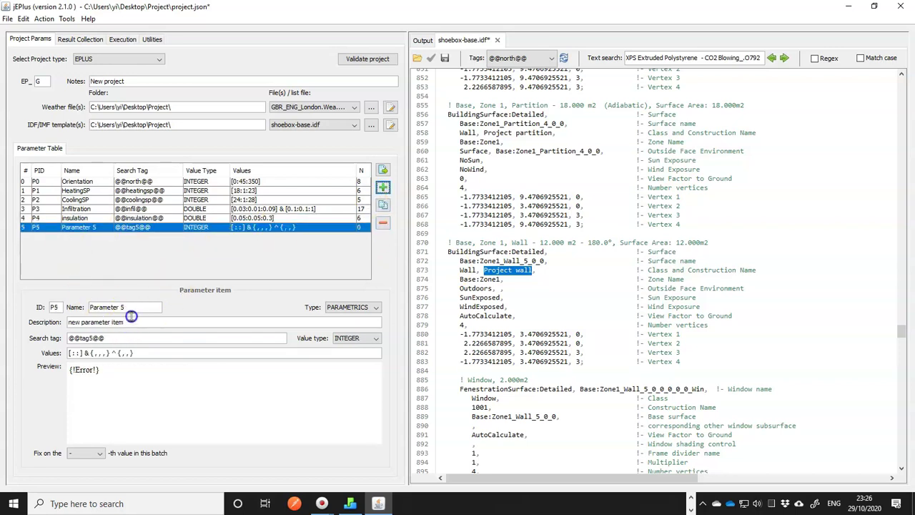
drag(130, 309, 86, 309)
text(Wall)
drag(147, 322, 70, 320)
text(wall construction)
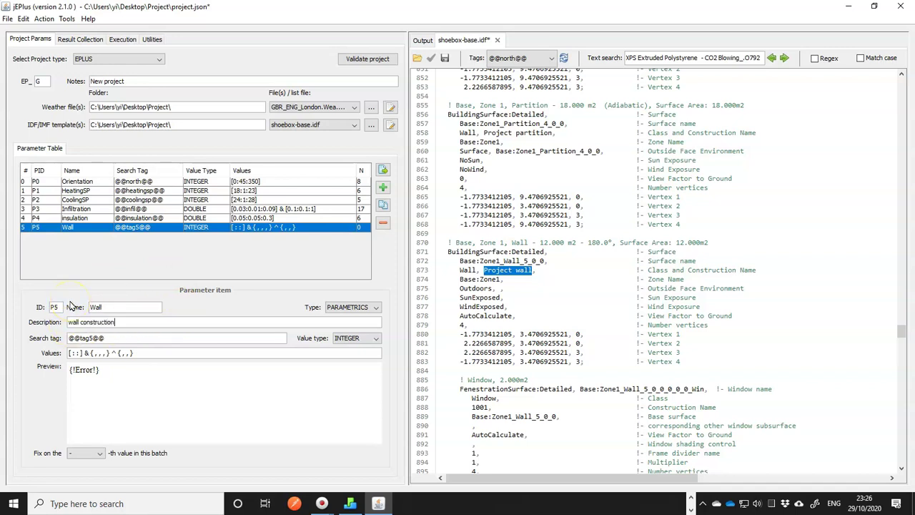
drag(75, 338, 94, 340)
text(c)
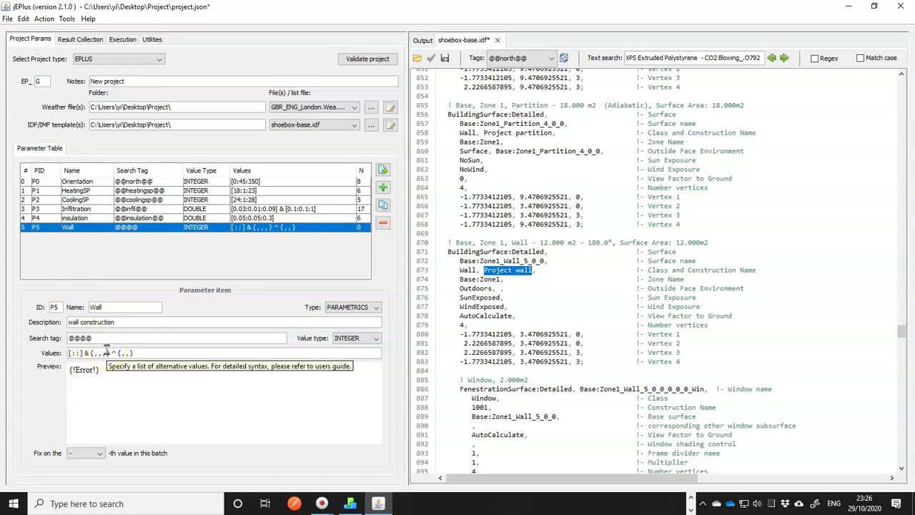
text(wo)
text(ll)
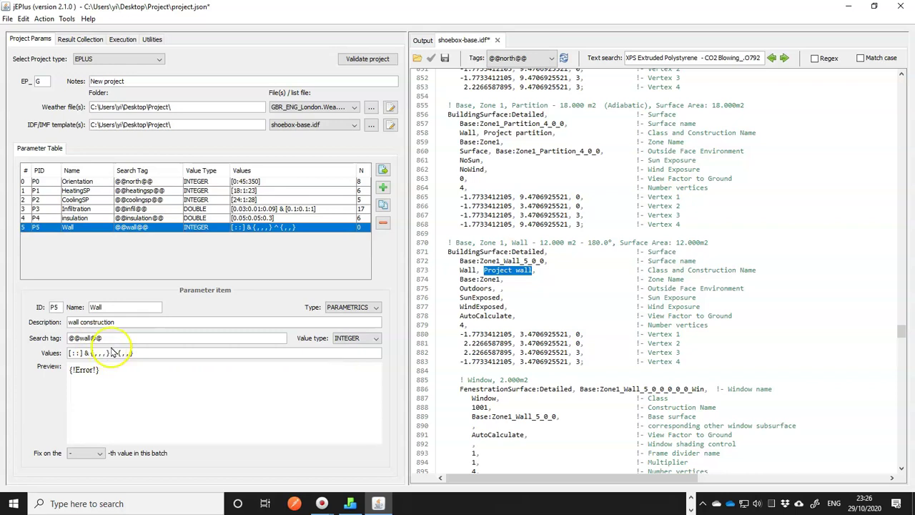
drag(107, 338, 57, 341)
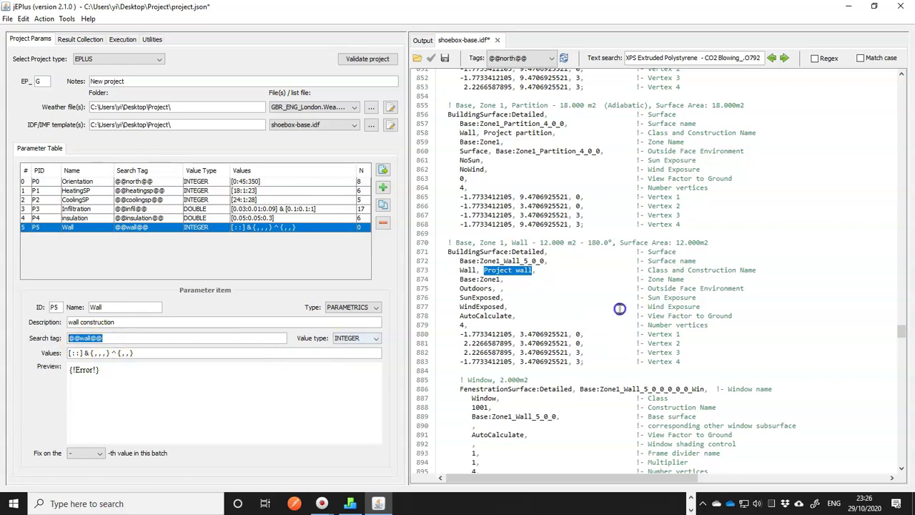
click(480, 271)
drag(484, 270, 529, 270)
key(ctrl+v)
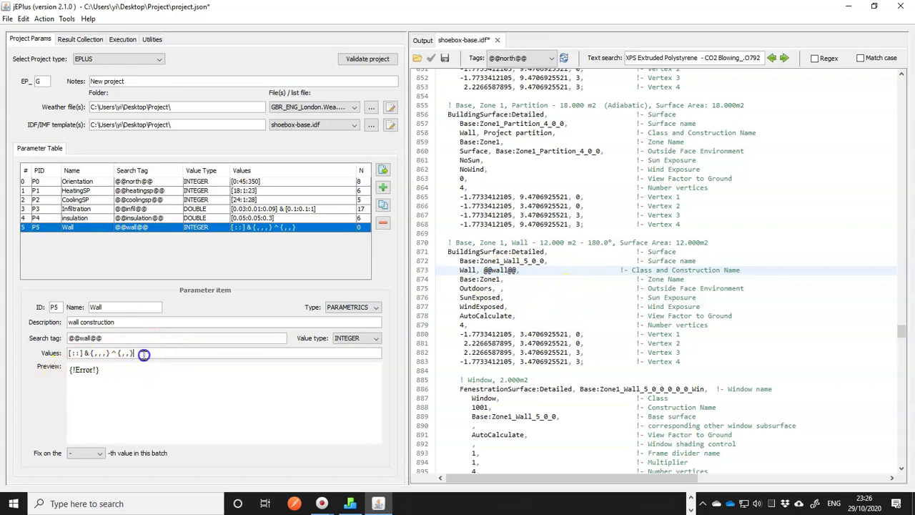
drag(143, 353, 45, 353)
text({)
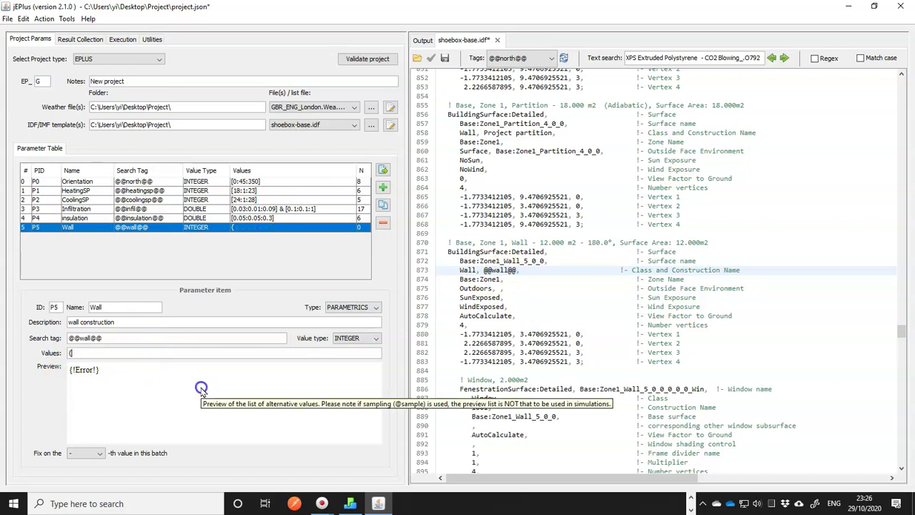
text(Wa)
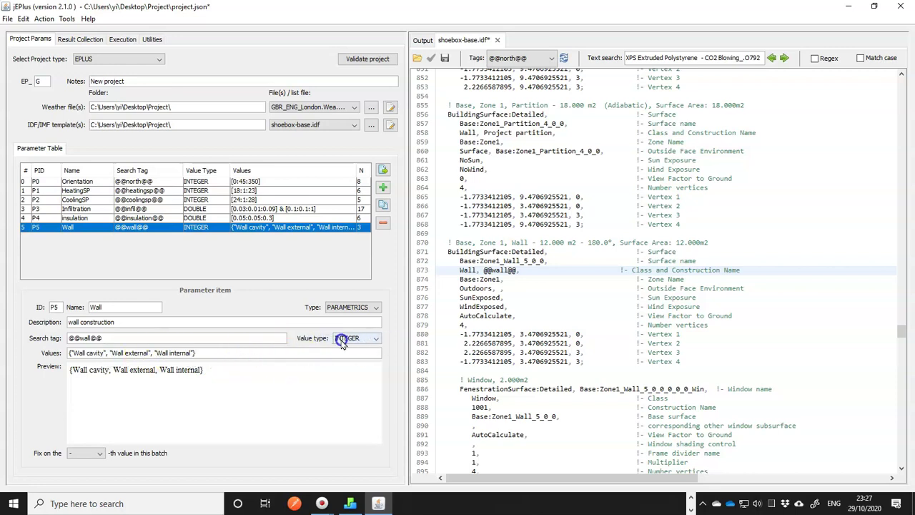
- Set the Wall parameter's value type to DISCRETE
click(350, 339)
click(349, 370)
click(75, 369)
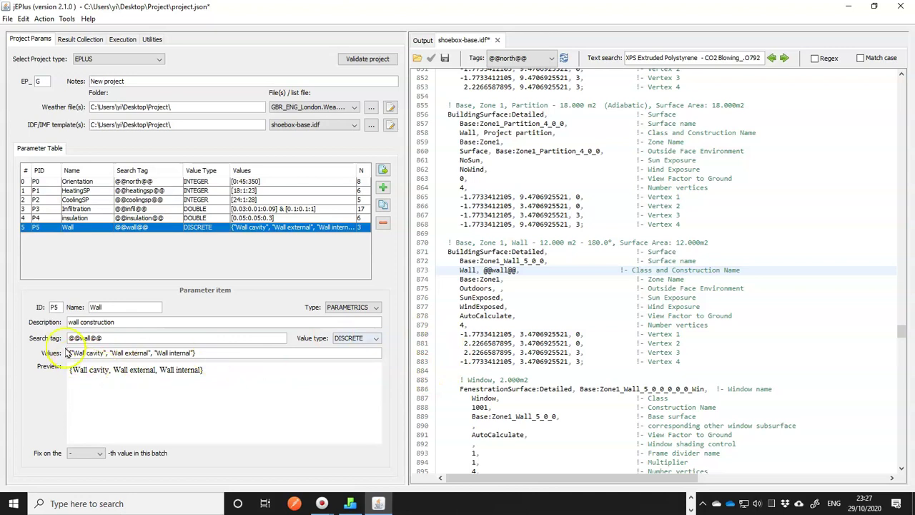
click(72, 353)
click(490, 270)
drag(485, 270, 514, 270)
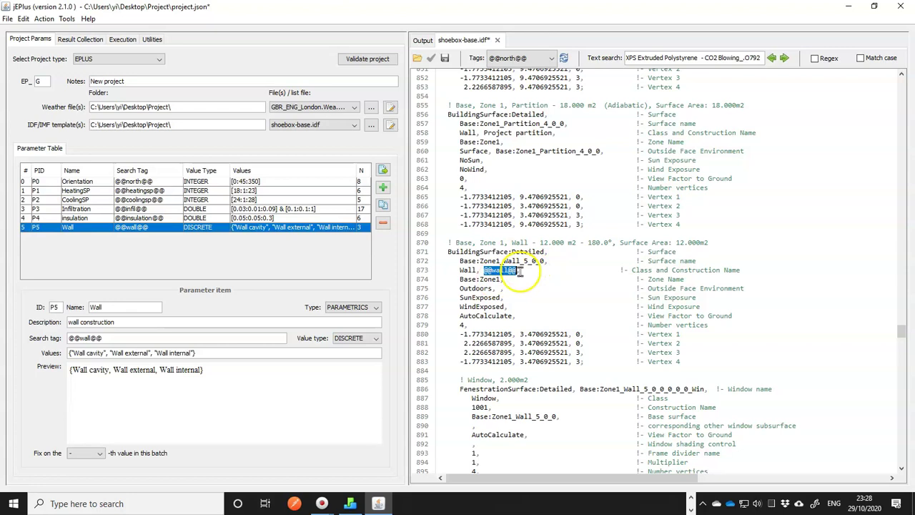
key(Left)
text(Wall)
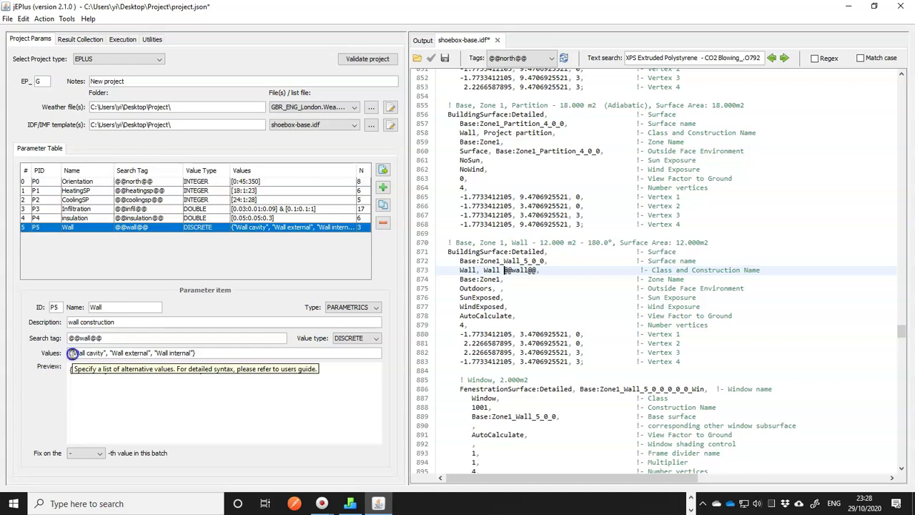
- Trim the Wall values to {cavity, external, internal}
double_click(80, 353)
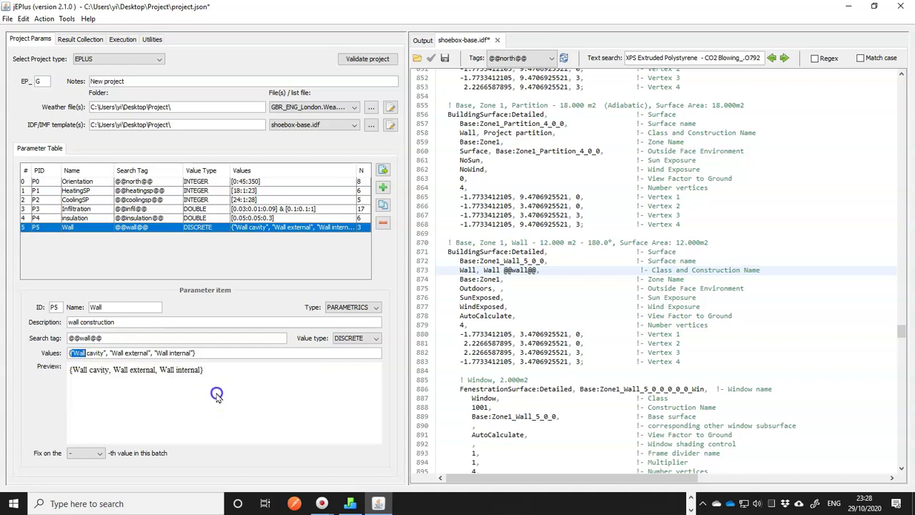
key(Right)
key(Right)
key(BackSpace)
key(BackSpace)
key(BackSpace)
key(BackSpace)
key(BackSpace)
key(BackSpace)
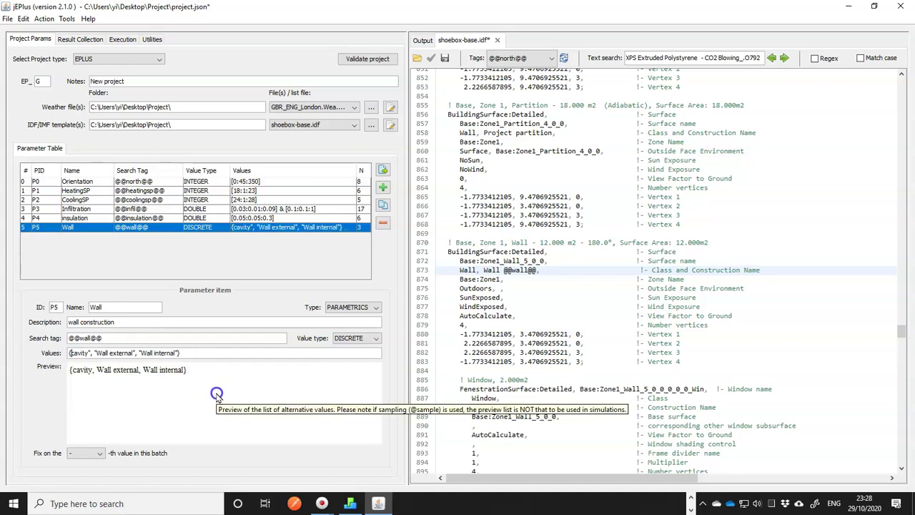
key(Delete)
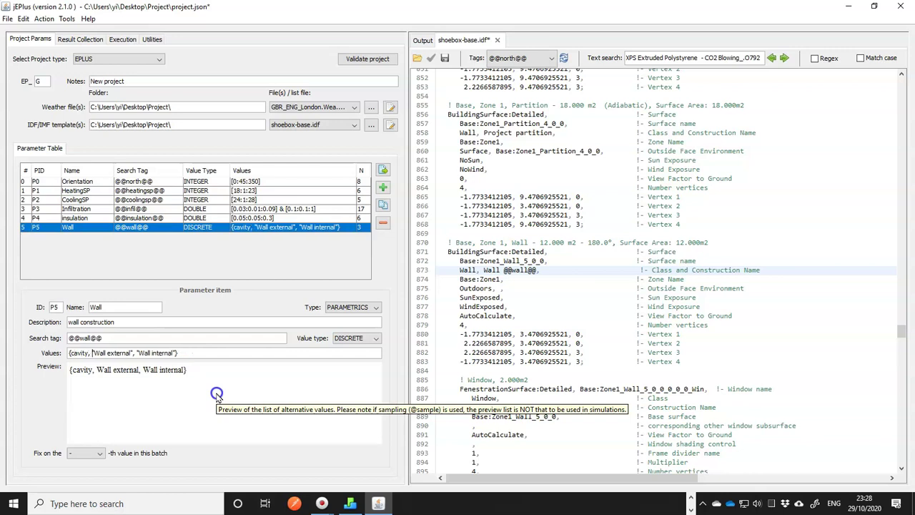
key(Delete)
key(Delete)
key(Delete)
key(Delete)
key(Delete)
key(Delete)
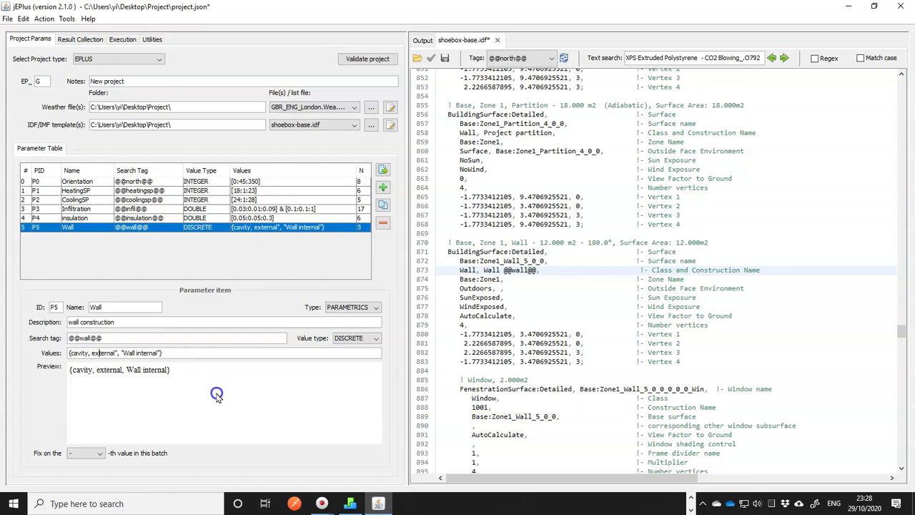
key(Delete)
key(Right)
key(Delete)
key(Delete)
key(Delete)
key(Delete)
key(Delete)
key(Delete)
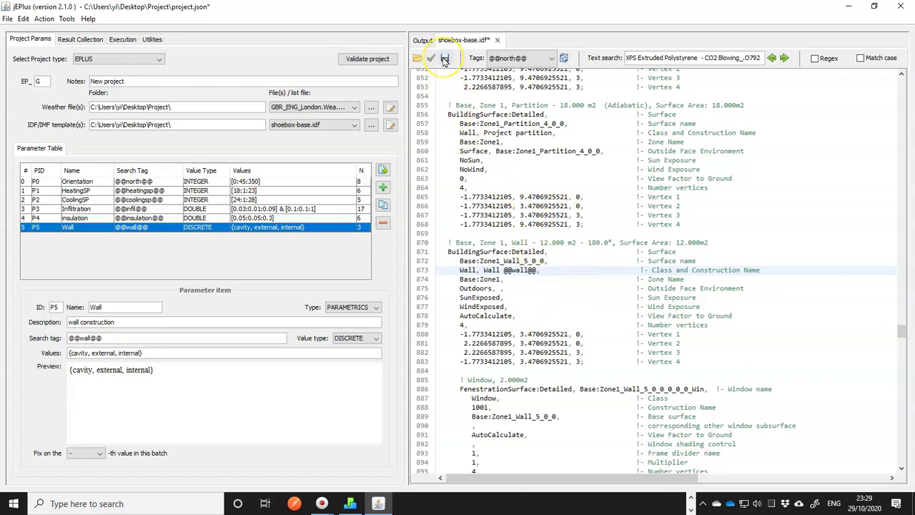
- Save shoebox-base.idf, run the one-job test simulation, and list the result files
click(444, 60)
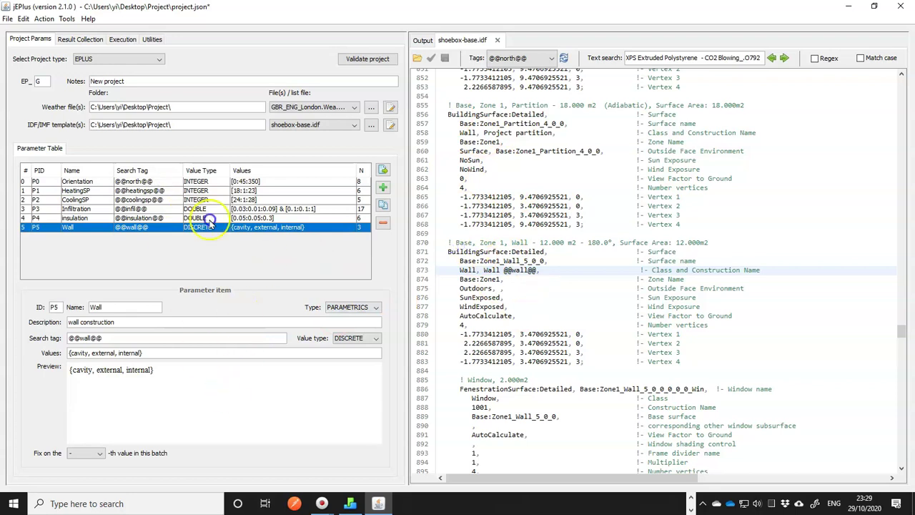
click(123, 40)
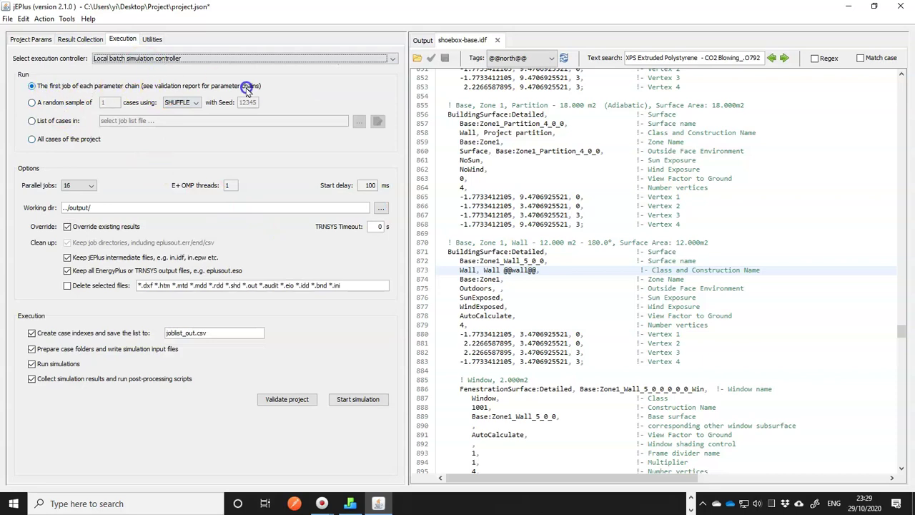
click(363, 401)
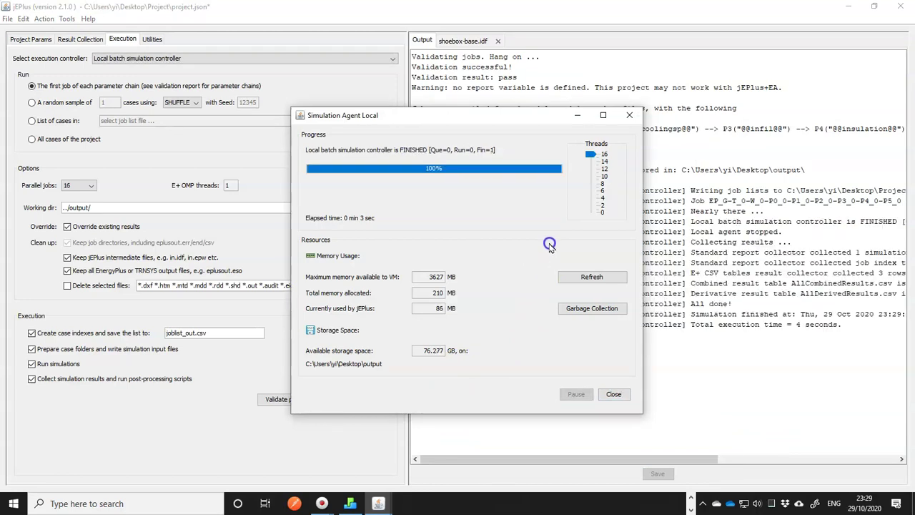
click(599, 393)
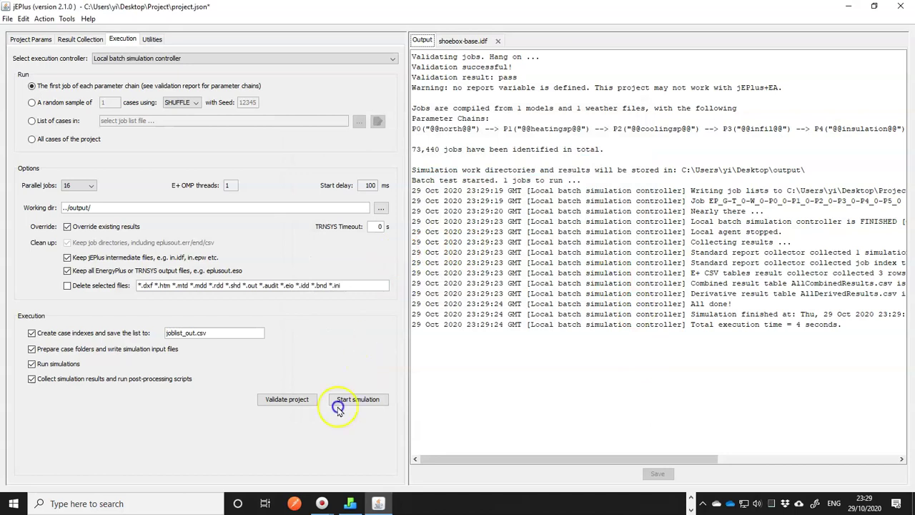
click(43, 18)
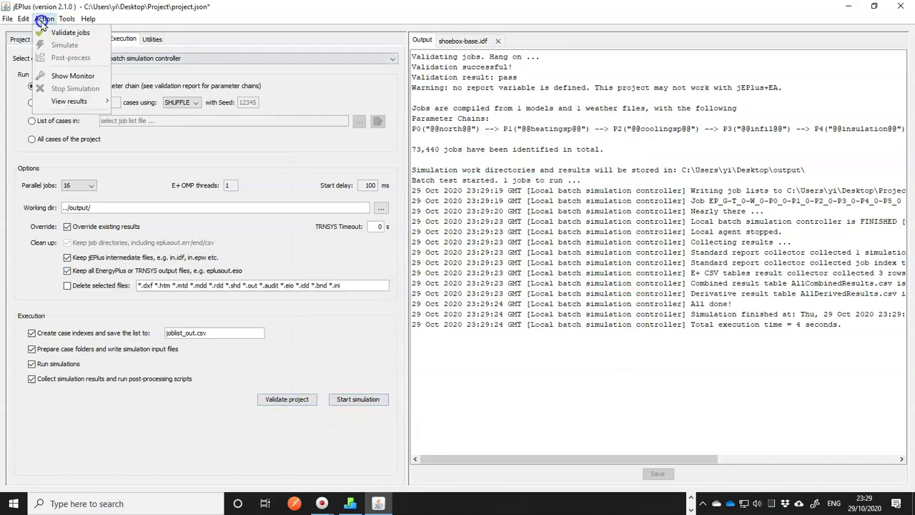
click(68, 104)
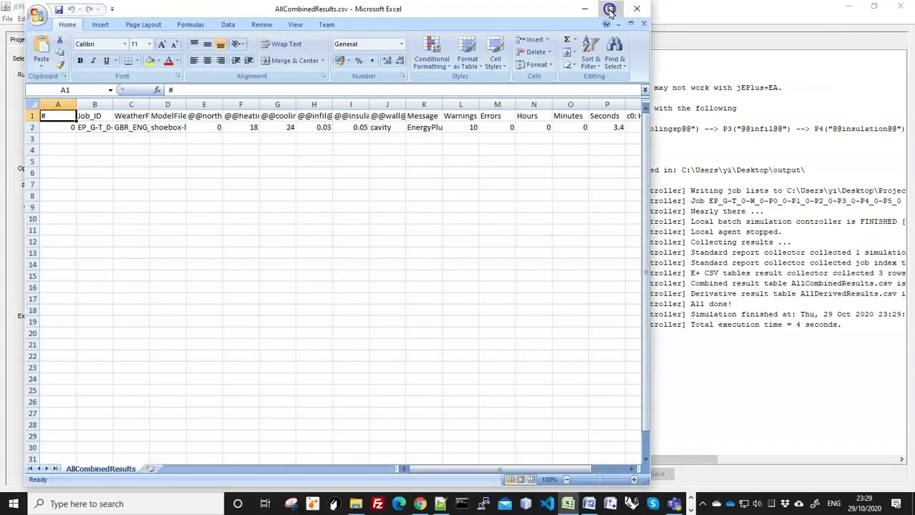
- Maximize AllCombinedResults.csv, auto-fit all columns, and check orientation and setpoints in E2:G2
click(610, 9)
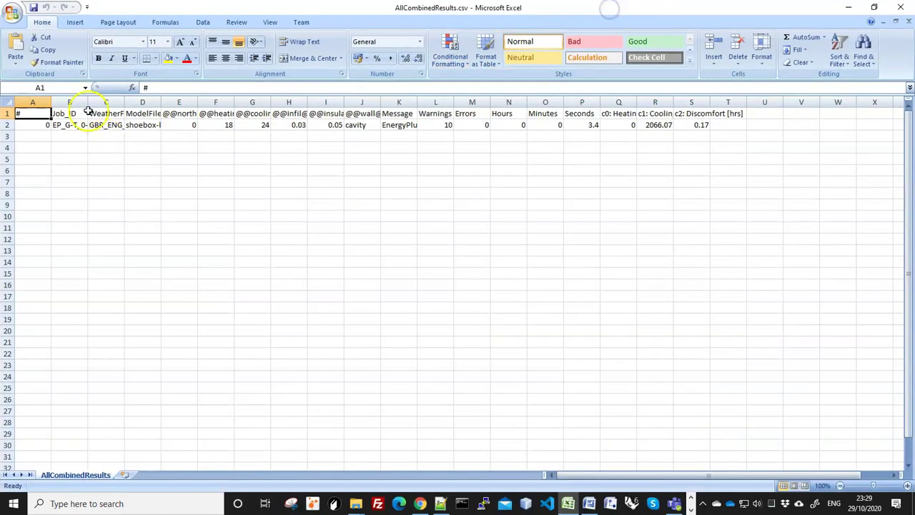
click(8, 101)
double_click(87, 101)
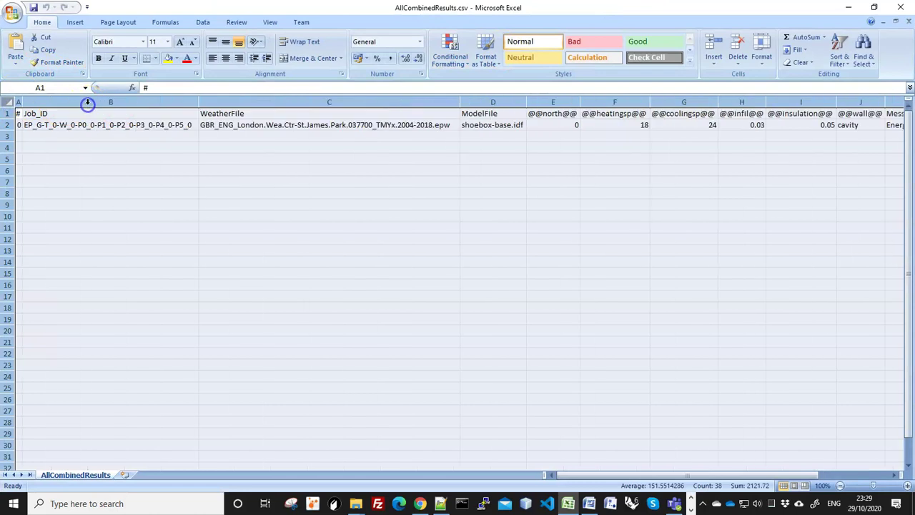
drag(629, 476, 677, 480)
click(127, 125)
click(179, 125)
click(225, 127)
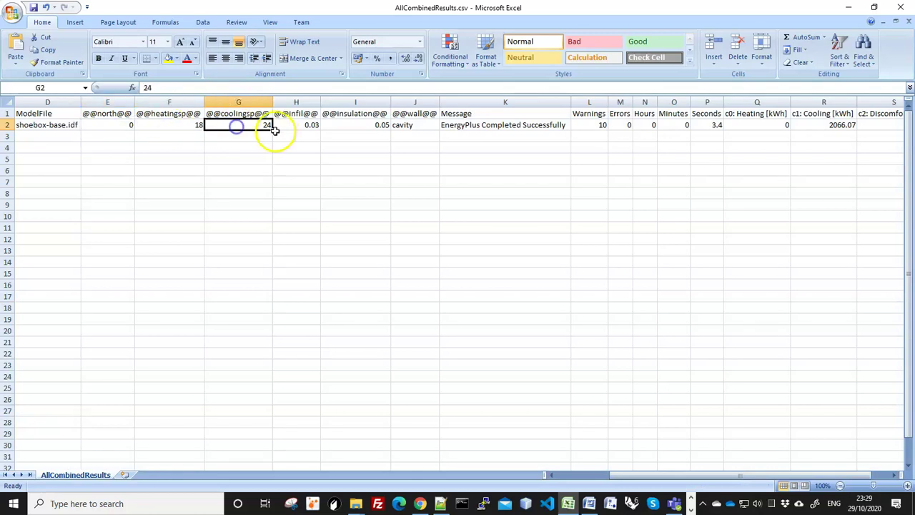
drag(115, 126, 255, 128)
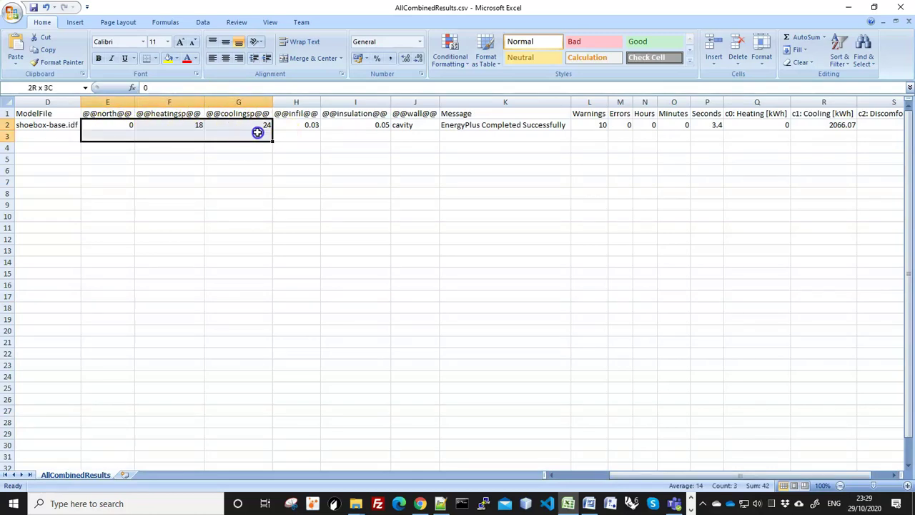
- Check row 2's infiltration, insulation, wall, warnings and heating values, then close without saving
click(309, 125)
click(358, 124)
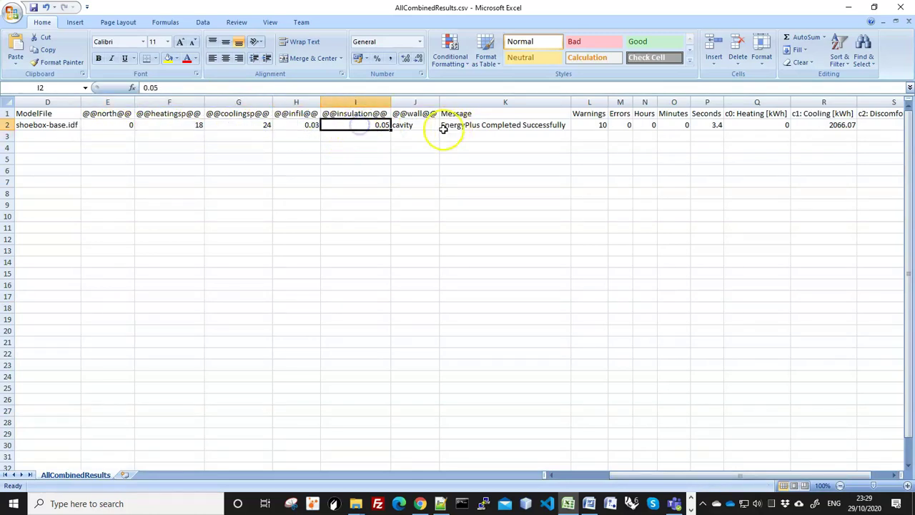
click(405, 126)
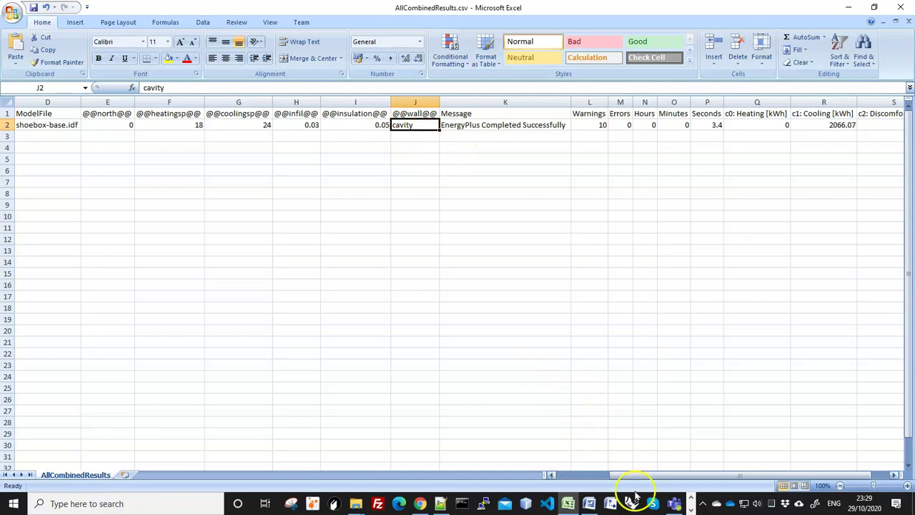
drag(623, 475, 677, 474)
click(533, 126)
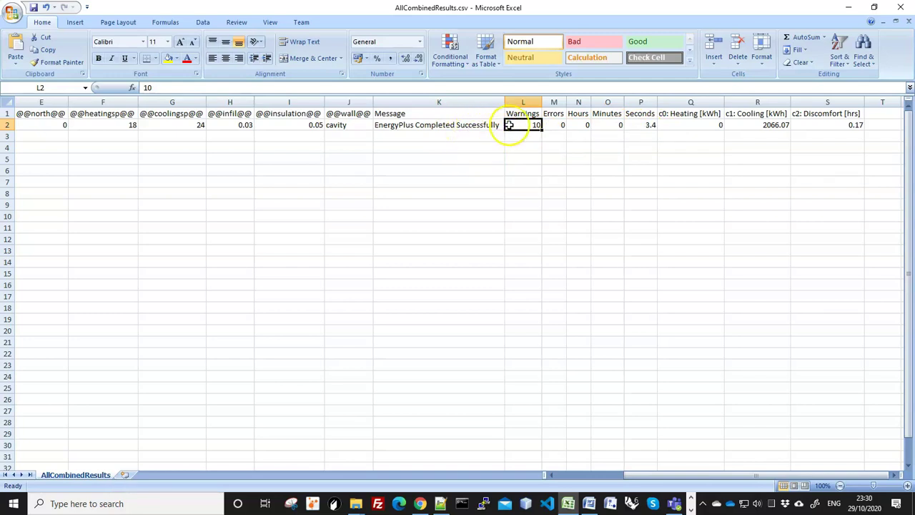
click(686, 125)
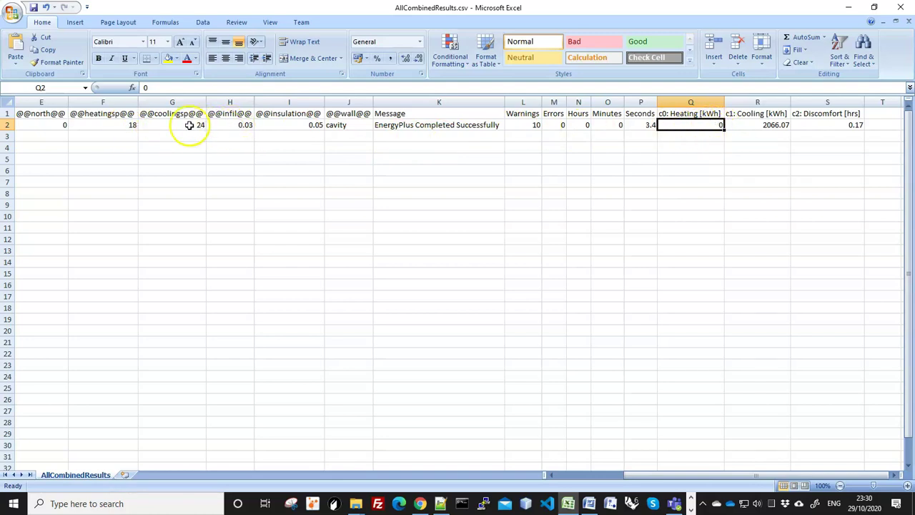
click(92, 124)
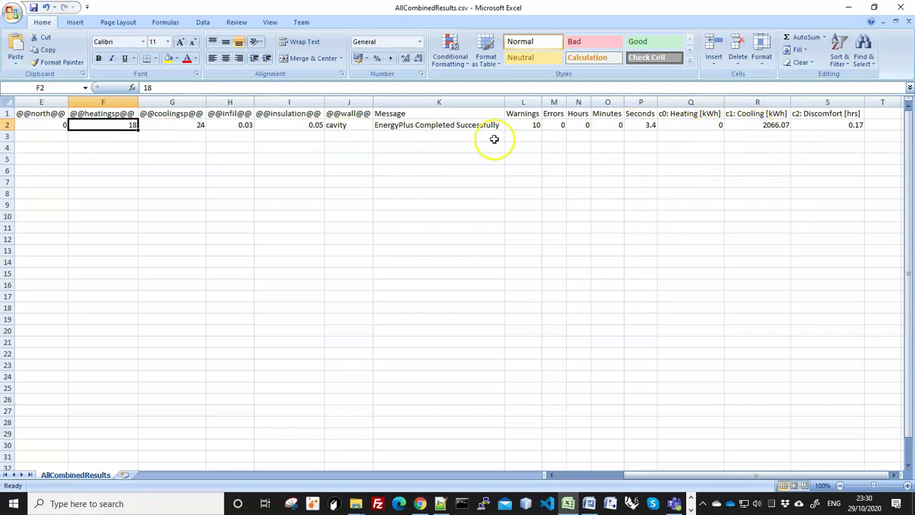
click(900, 9)
click(461, 282)
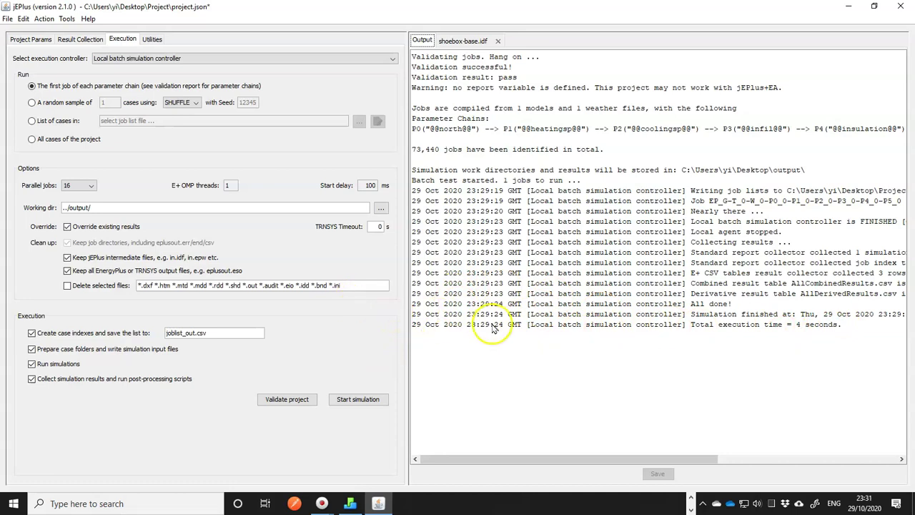
- Show the Wall constructions in shoebox-base.idf, then switch to the DesignBuilder model
click(30, 40)
click(461, 45)
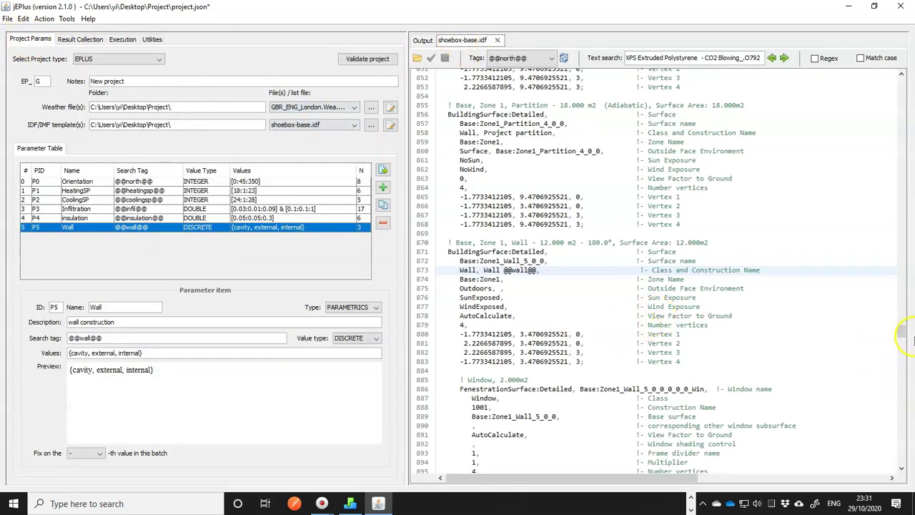
drag(908, 336, 906, 265)
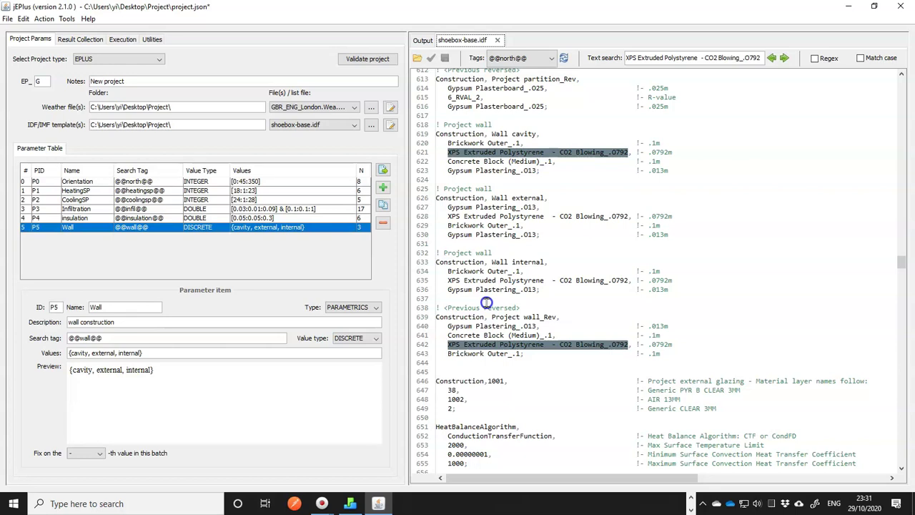
click(349, 504)
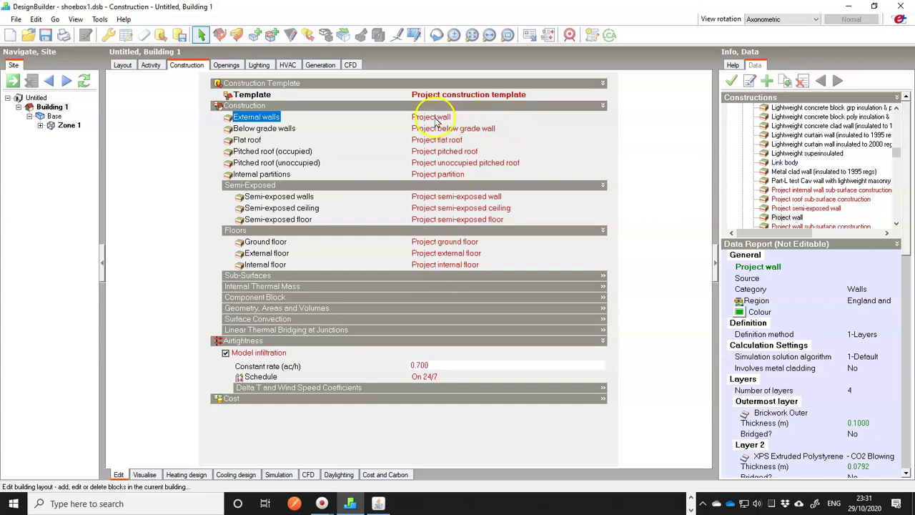
- Set External walls to 'Brick/block wall (insulated to 1985 regs)'
click(432, 118)
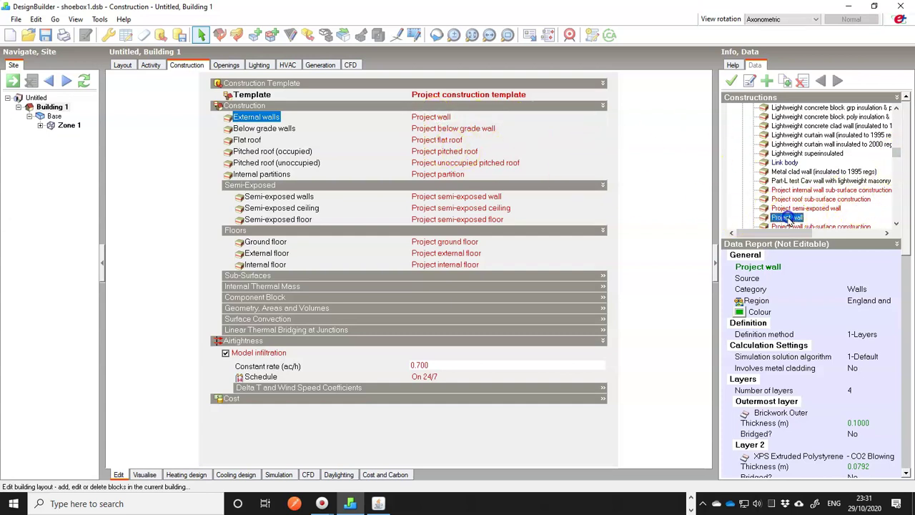
scroll(801, 211, up, 4)
scroll(821, 193, up, 5)
scroll(821, 192, up, 5)
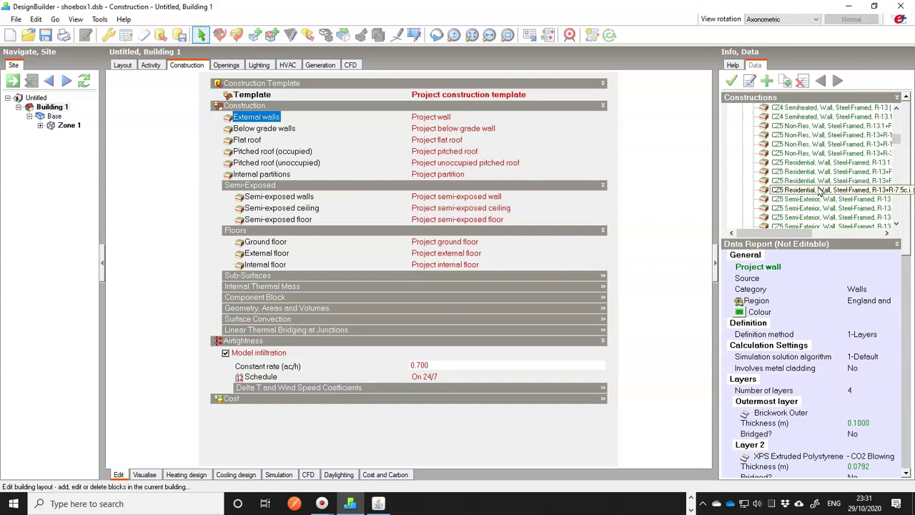
scroll(821, 191, up, 5)
scroll(821, 192, up, 5)
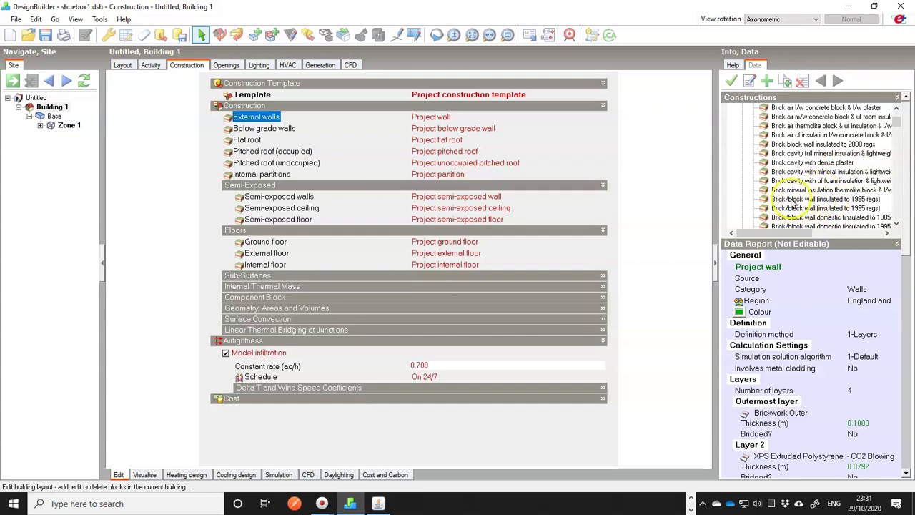
click(792, 200)
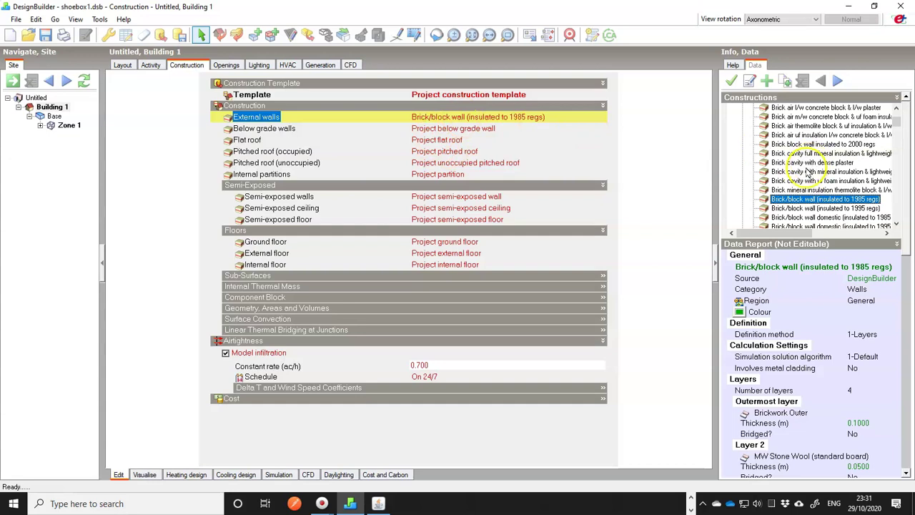
- Browse the File > Export options, cancel, and select the infiltration constant rate value
click(14, 19)
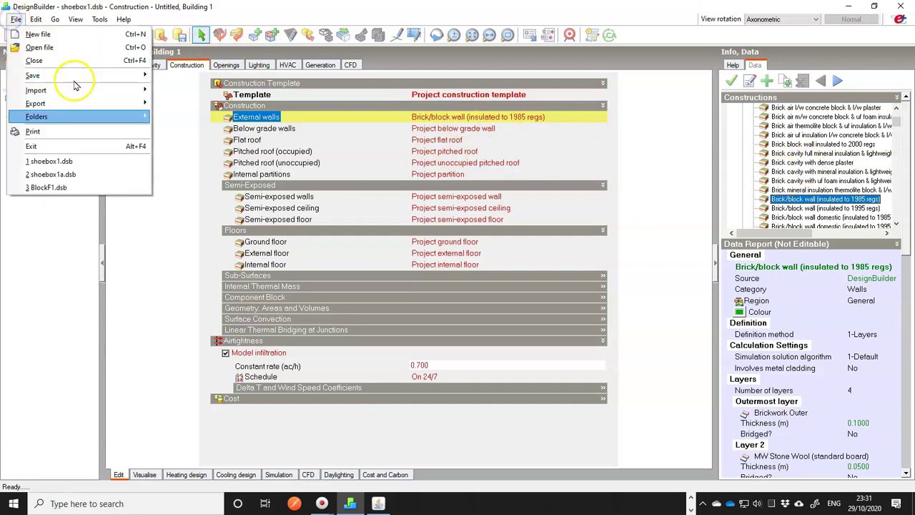
mouse_move(44, 105)
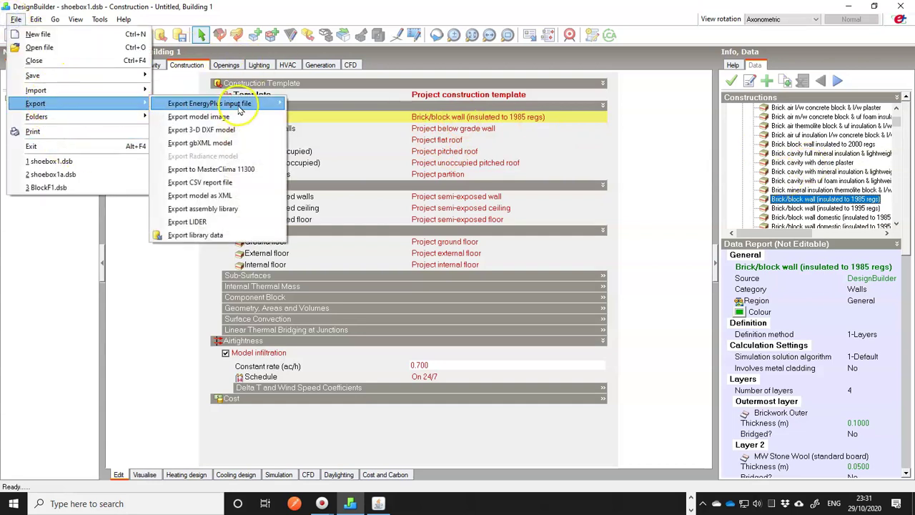
mouse_move(239, 104)
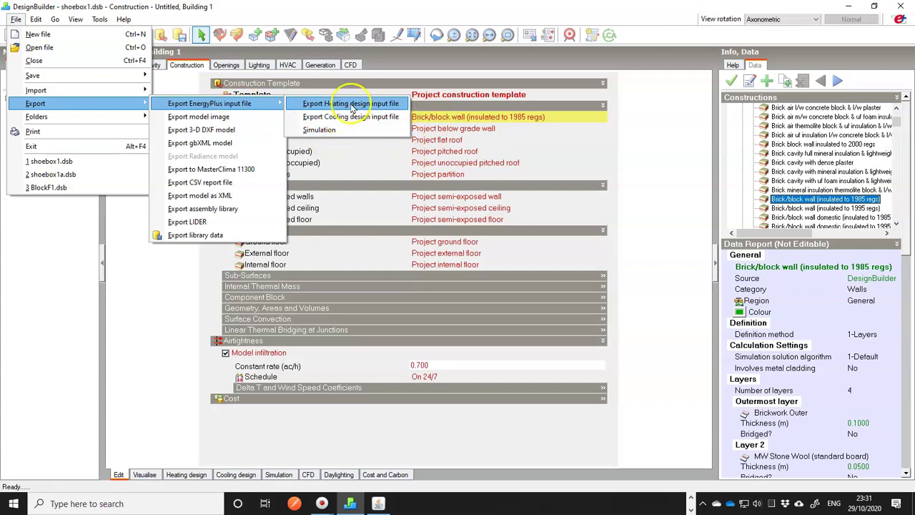
click(672, 299)
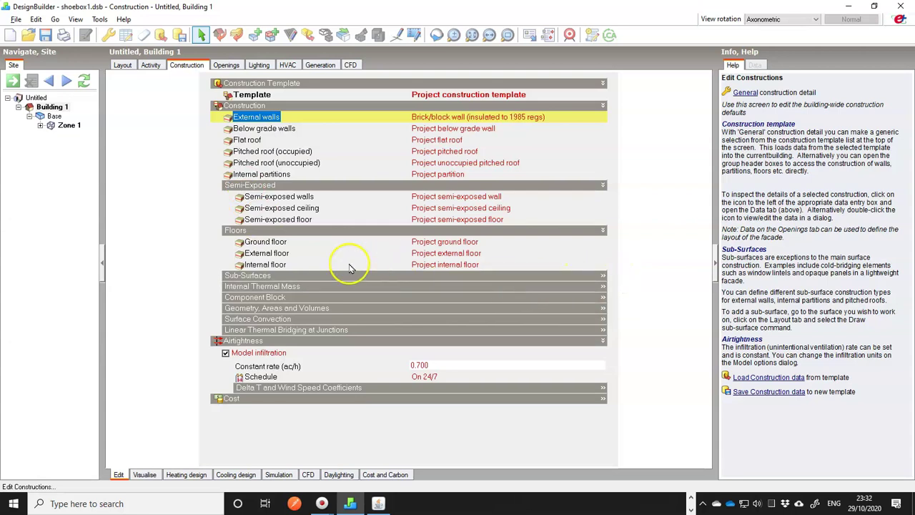
click(323, 367)
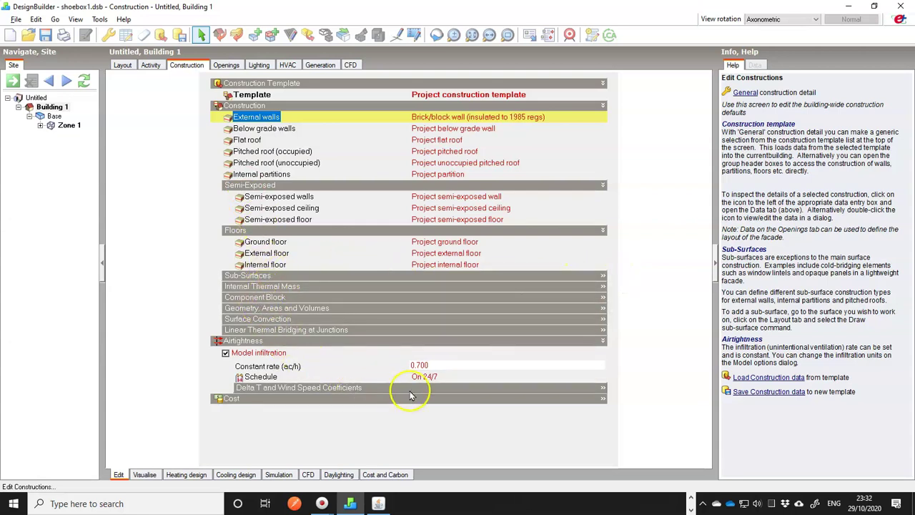
- Return to jEPlus to review the Wall cavity, external and internal constructions
click(385, 503)
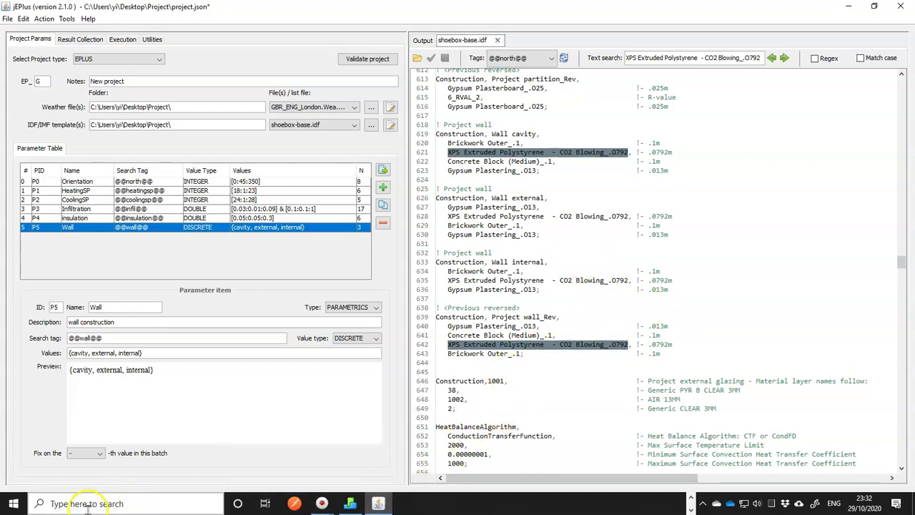
- Launch IDF Editor and open the ASHRAE_2005_HOF_Materials.idf dataset
click(137, 504)
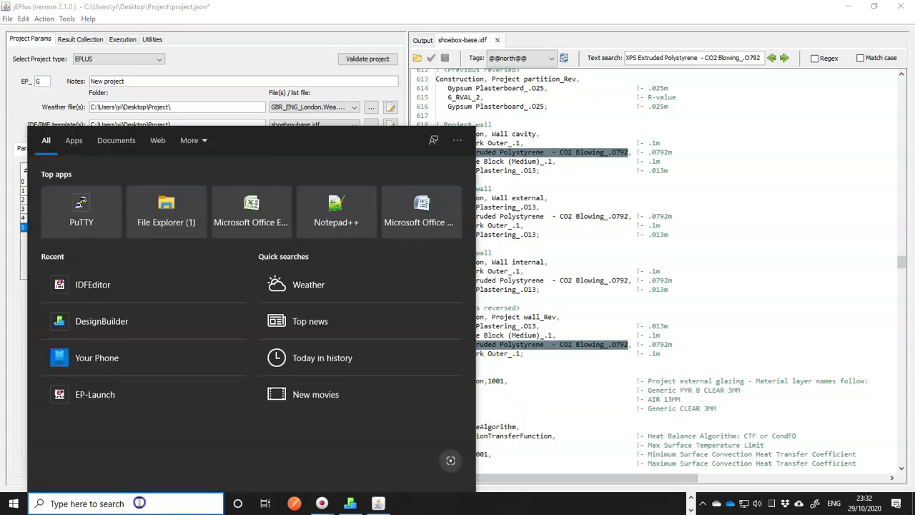
text(i)
key(Escape)
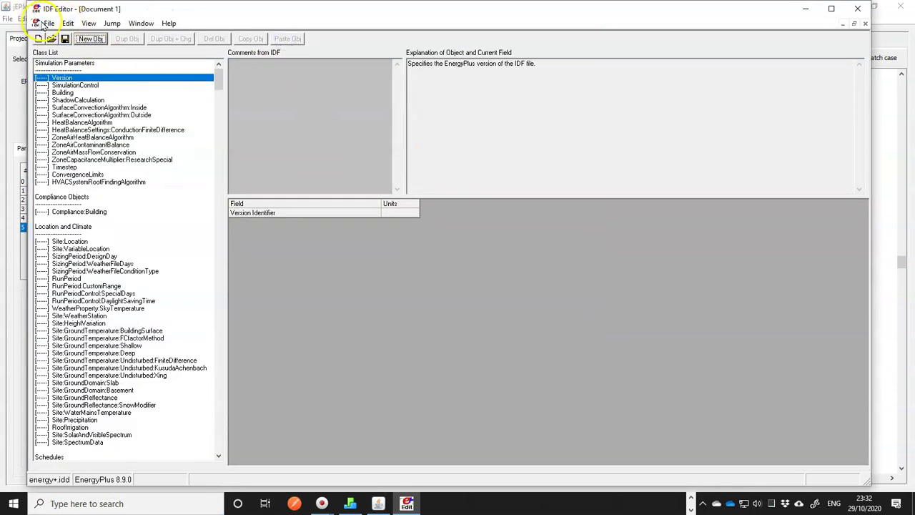
click(49, 23)
mouse_move(197, 64)
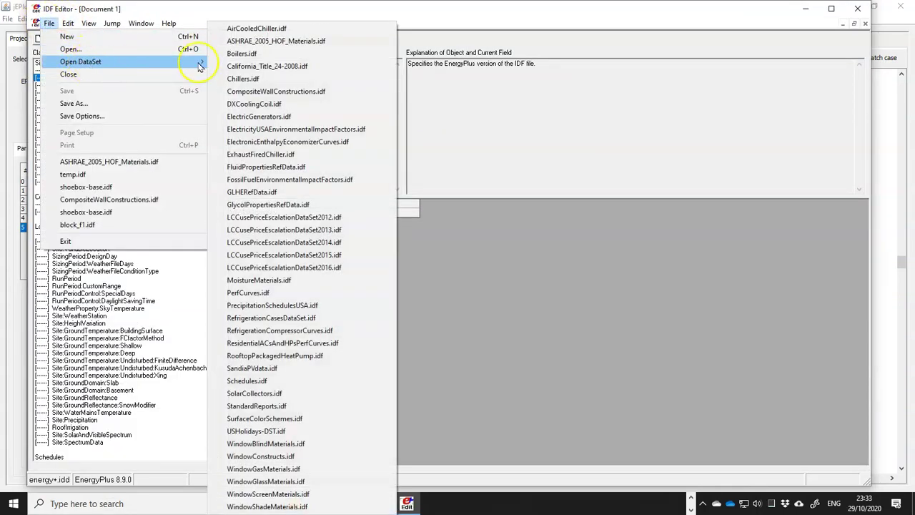
click(298, 45)
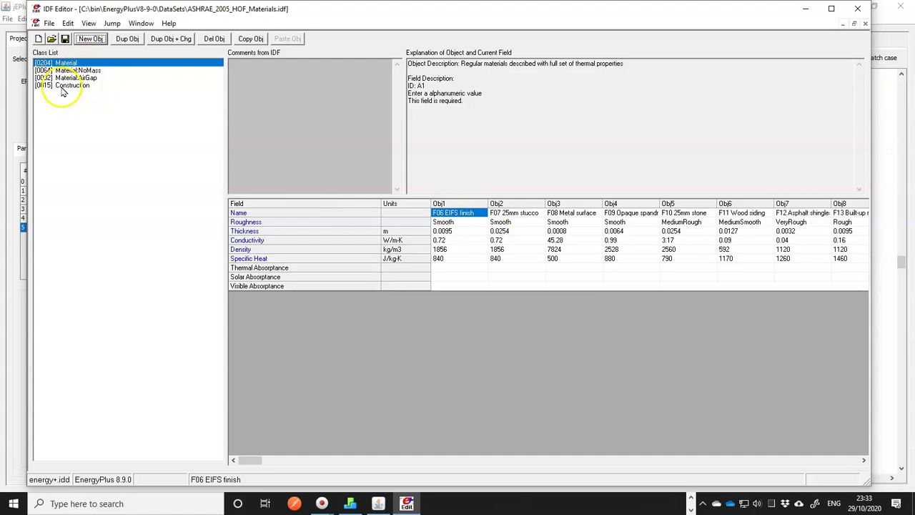
- Browse the dataset's Construction, Material:NoMass and Material:AirGap objects
click(63, 86)
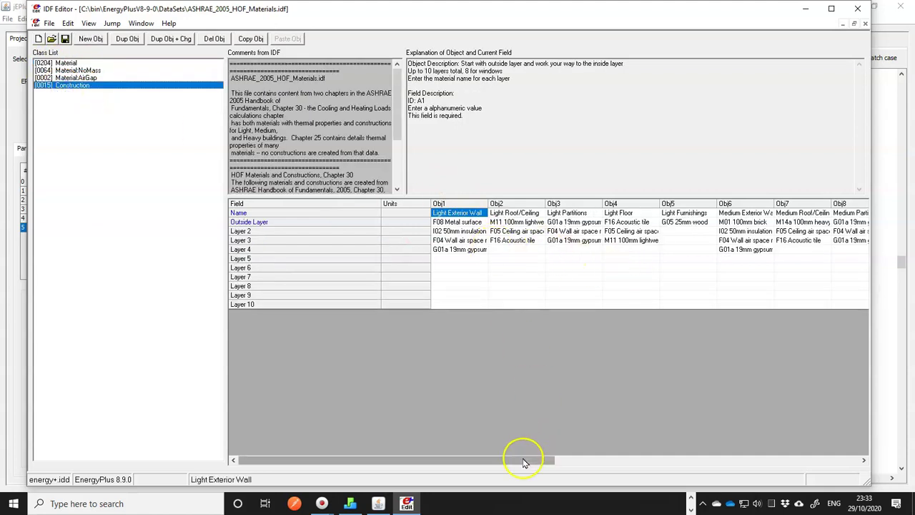
drag(523, 459, 760, 460)
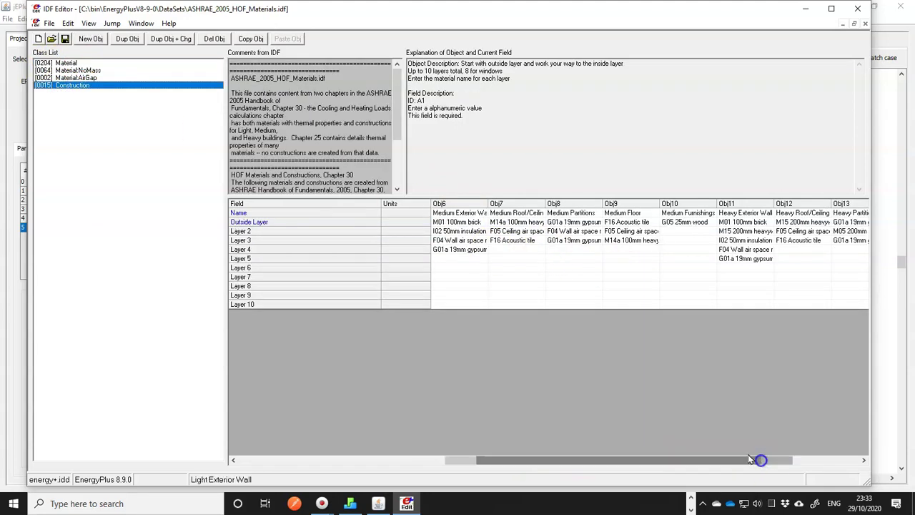
click(73, 71)
click(72, 79)
click(70, 71)
click(72, 78)
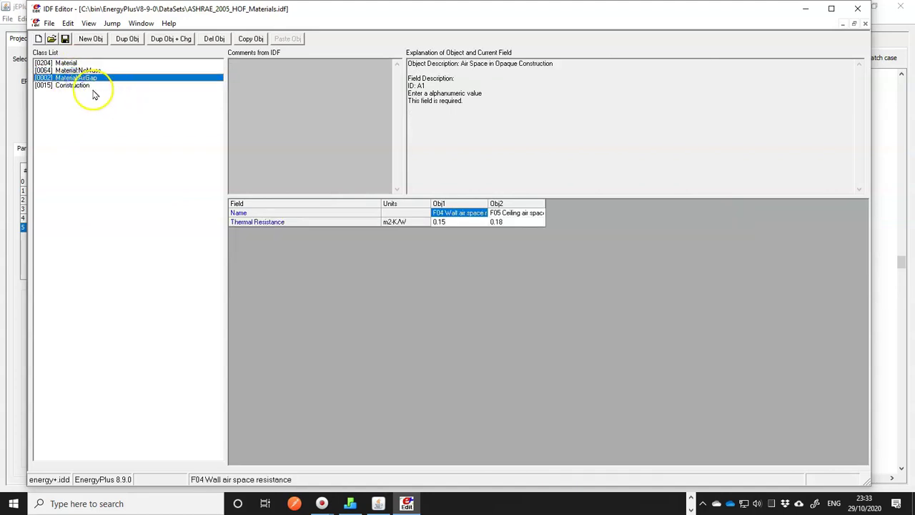
click(71, 86)
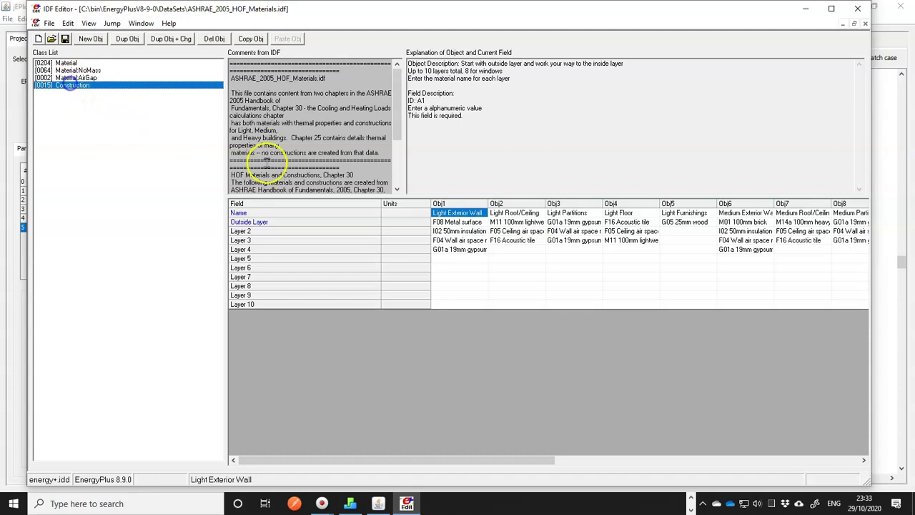
drag(541, 461, 815, 460)
drag(738, 458, 522, 455)
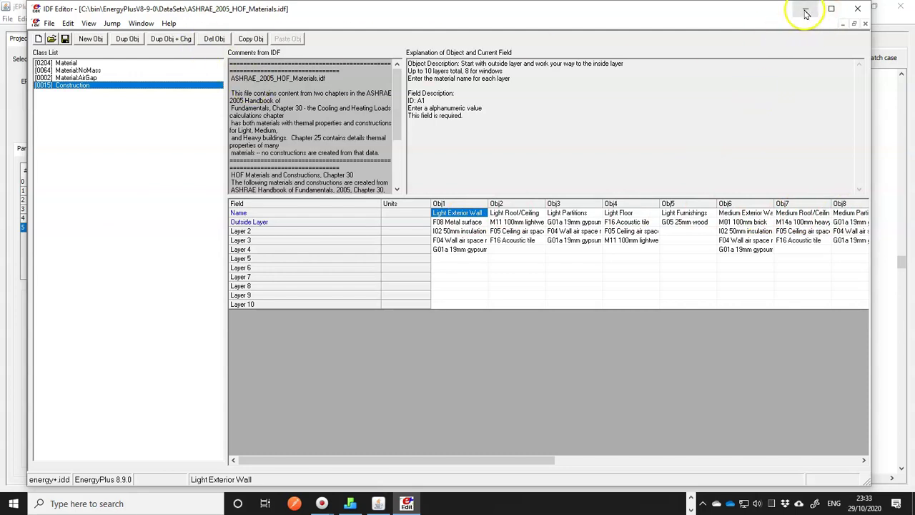
- Back in jEPlus, select the Construction,1001 glazing block, its name 1001 and layer reference 38
click(806, 14)
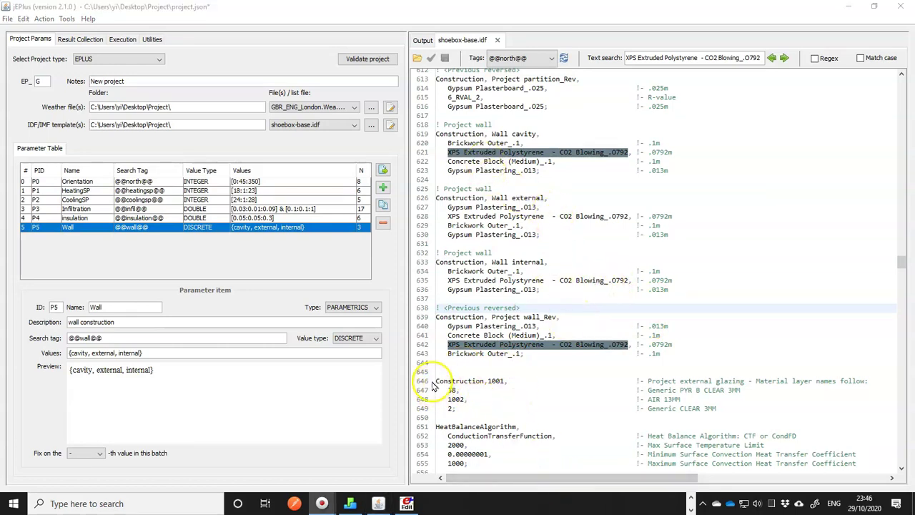
drag(435, 381, 433, 424)
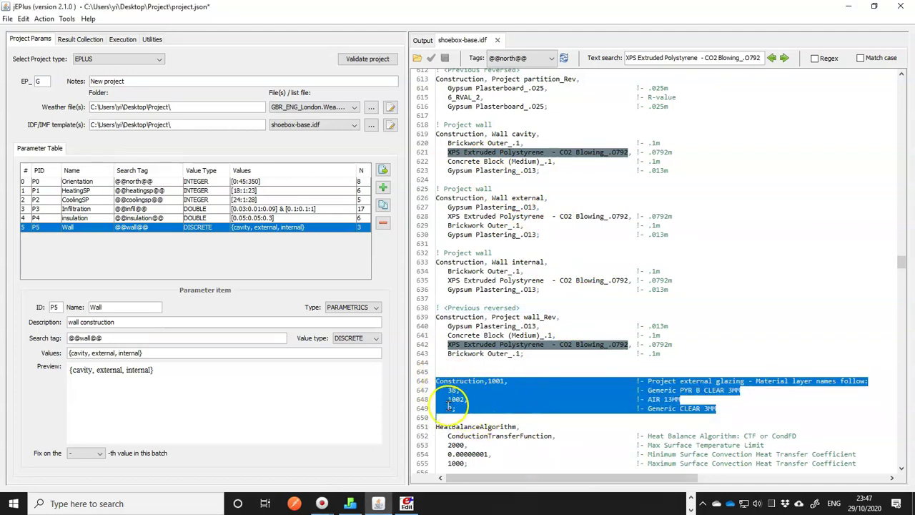
double_click(494, 380)
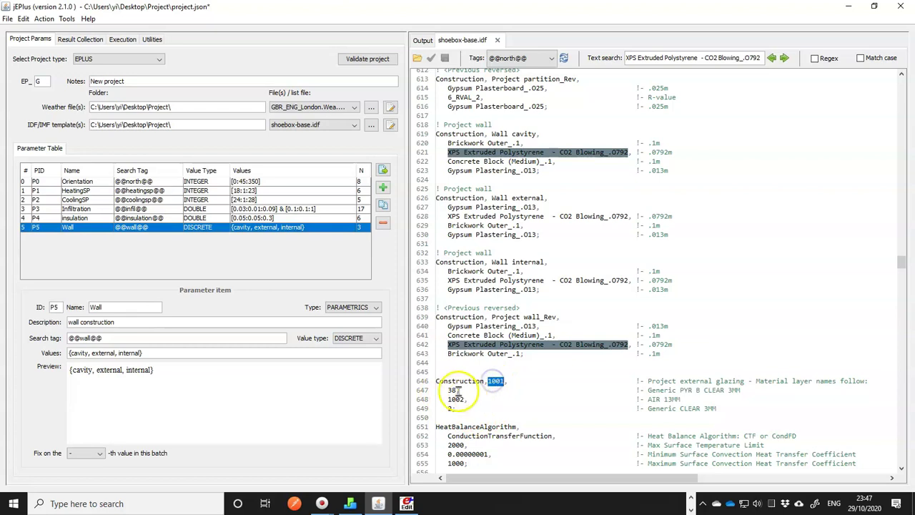
double_click(452, 390)
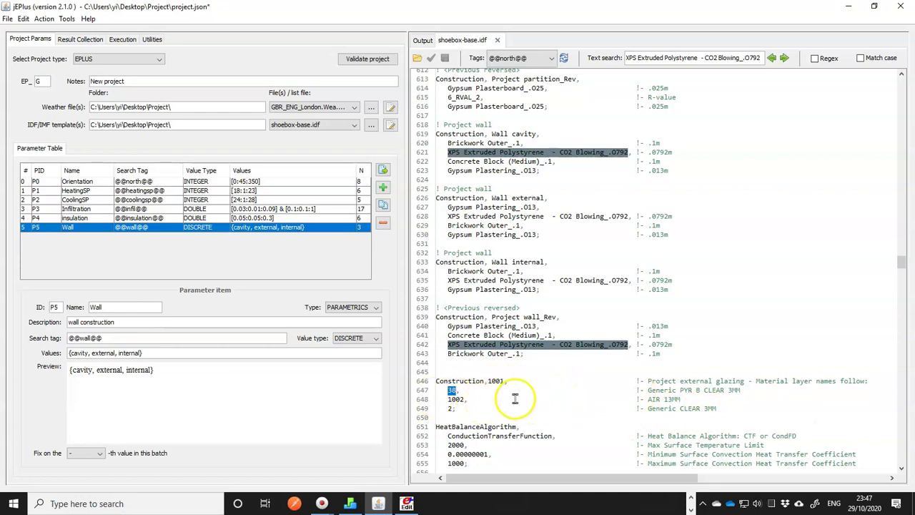
- Scroll up and select the SummerDesignDay compact schedule block and its value 1 on line 382
scroll(500, 379, up, 1)
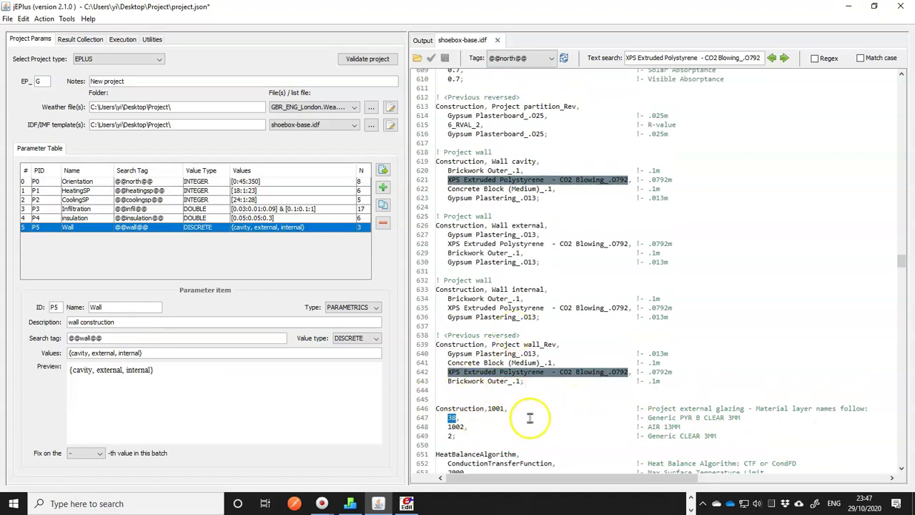
scroll(531, 417, up, 2)
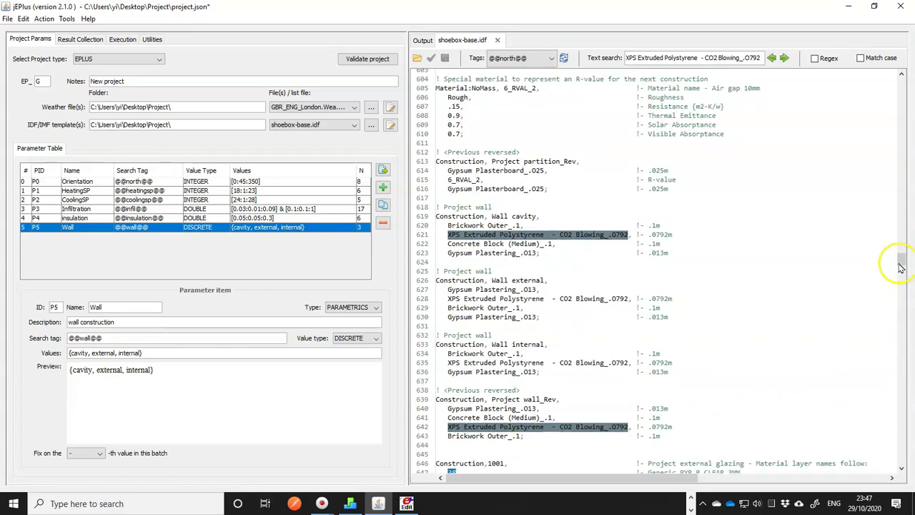
drag(899, 261, 900, 190)
drag(438, 194, 434, 272)
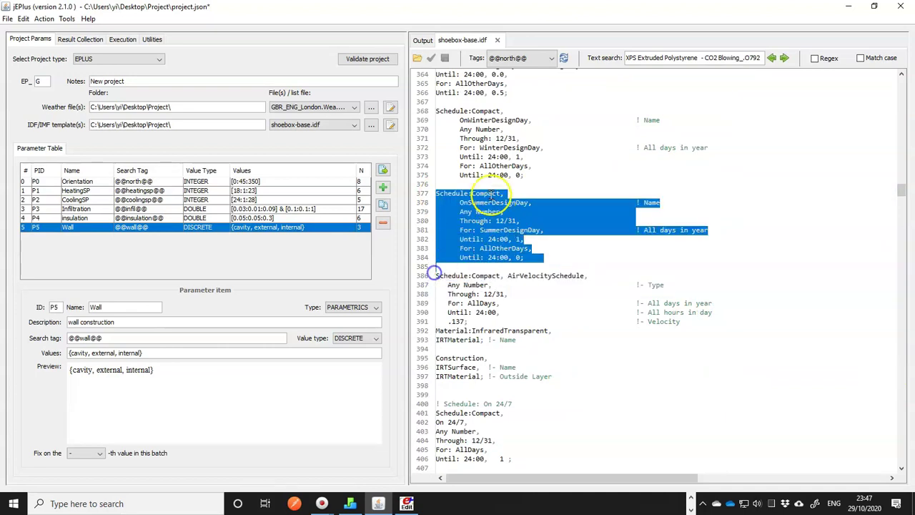
double_click(517, 239)
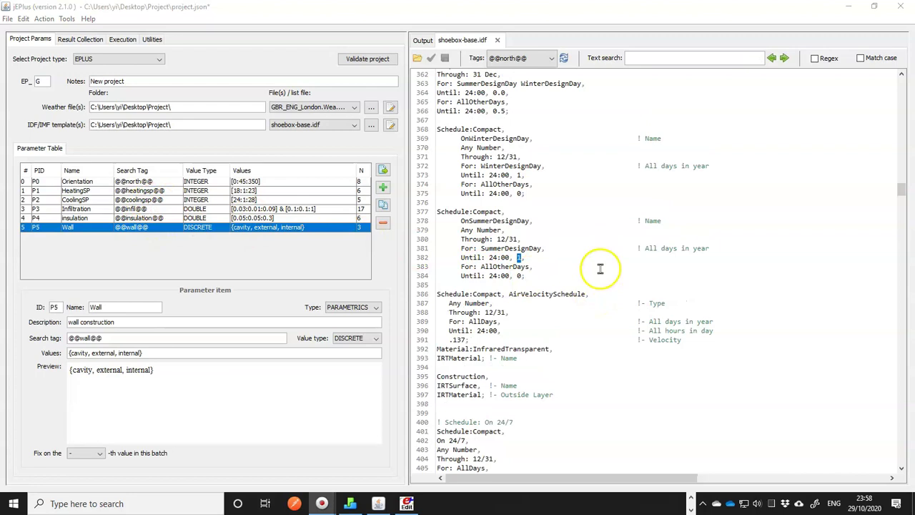
- Search the template for 'shading' and jump to the second match at line 901
click(638, 58)
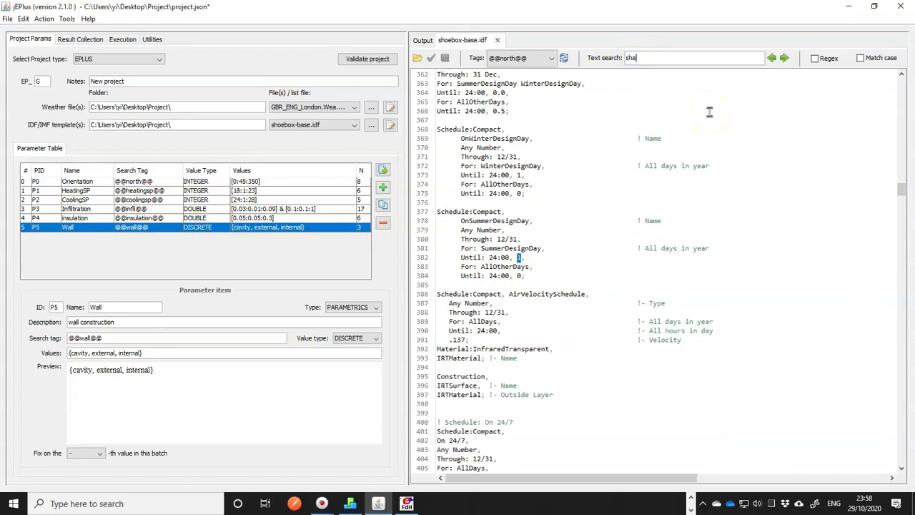
key(Return)
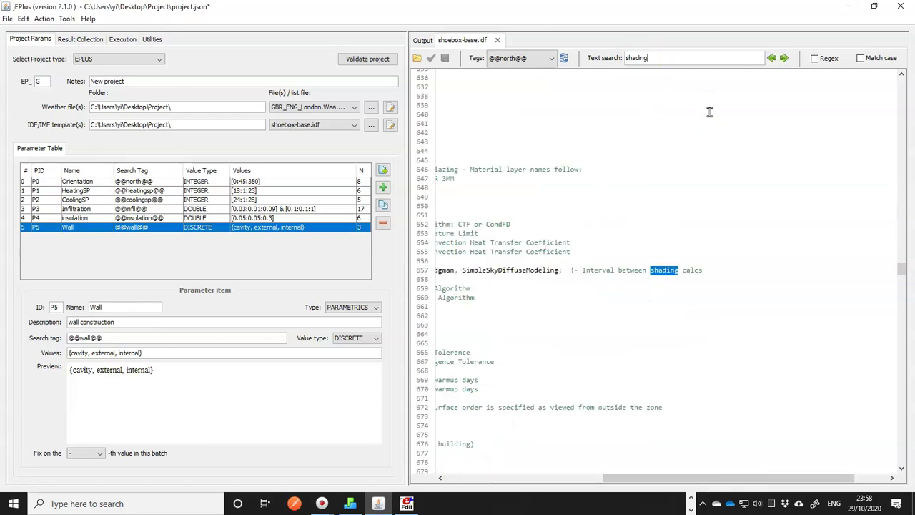
key(Return)
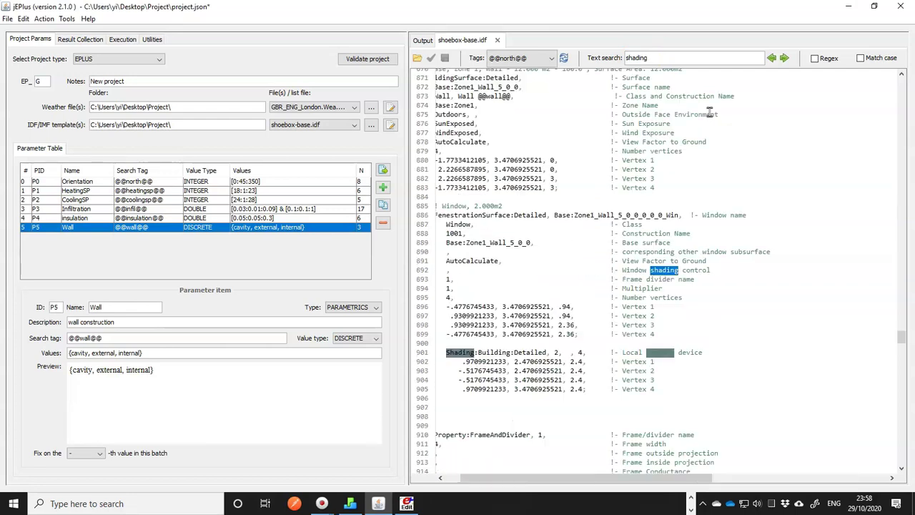
- Select the Shading:Building:Detailed block on lines 901–905, including its vertex coordinates
click(437, 353)
drag(437, 353, 436, 397)
click(433, 353)
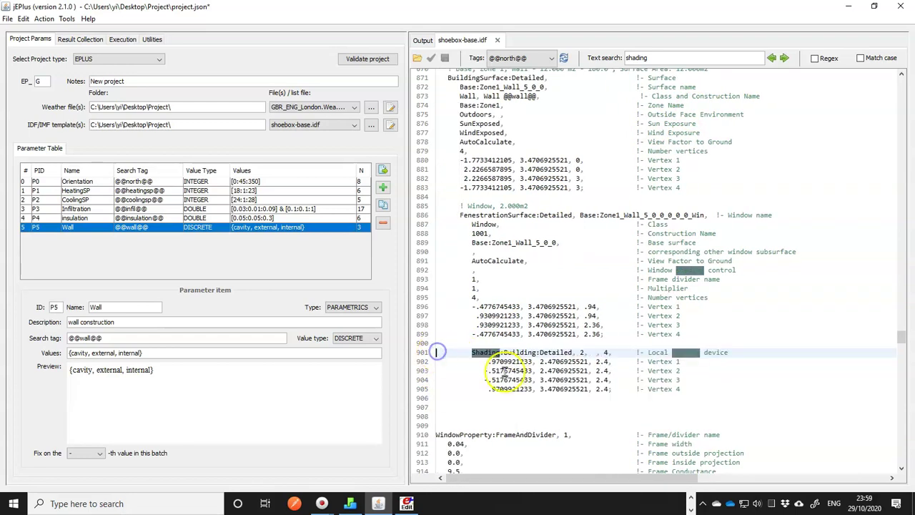
click(530, 364)
click(543, 353)
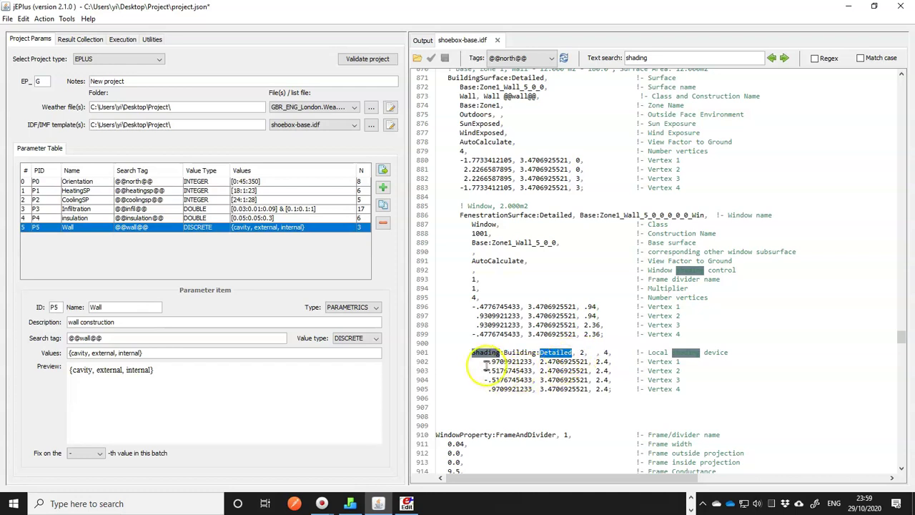
drag(488, 361, 612, 390)
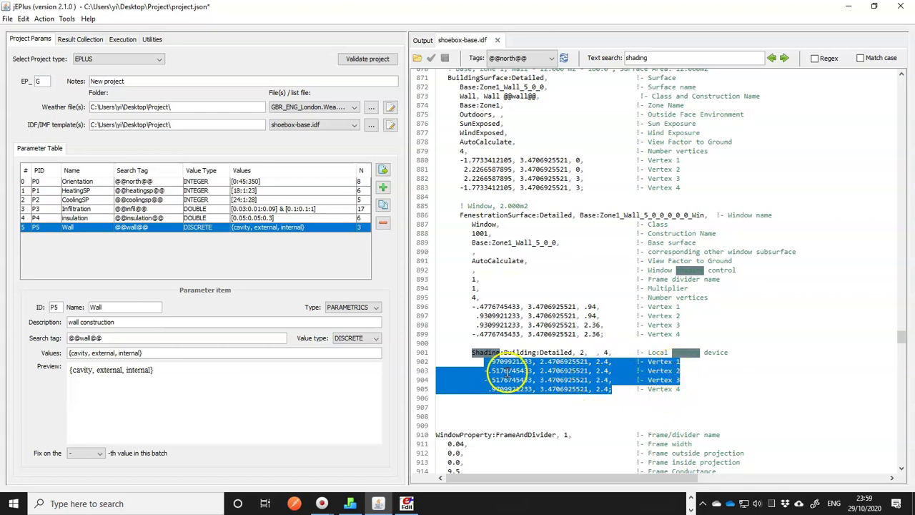
drag(436, 353, 438, 398)
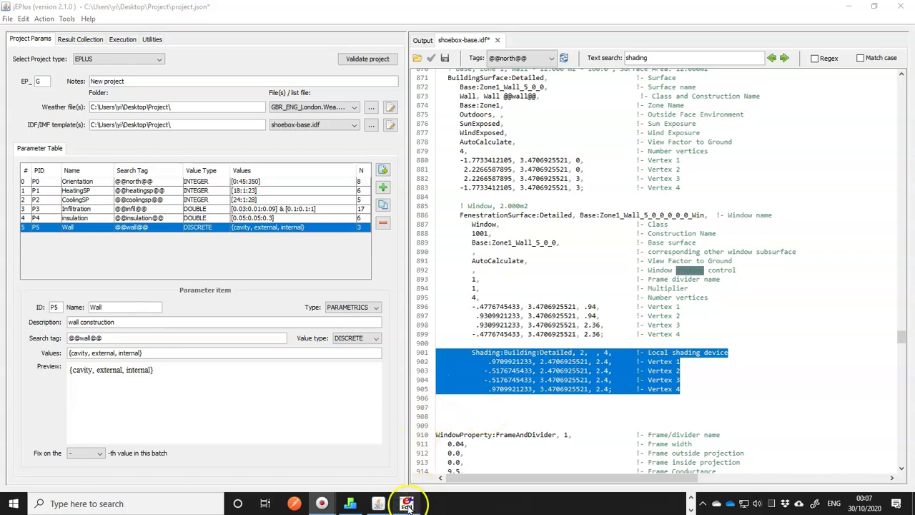
mouse_move(407, 506)
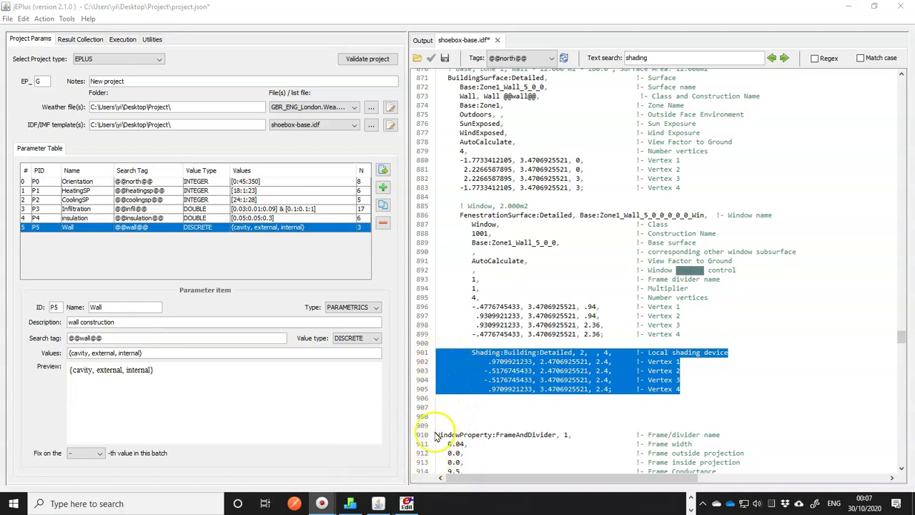
- Start a new IDF file in IDF Editor and pick the Shading:Overhang class under Thermal Zones and Surfaces
click(406, 503)
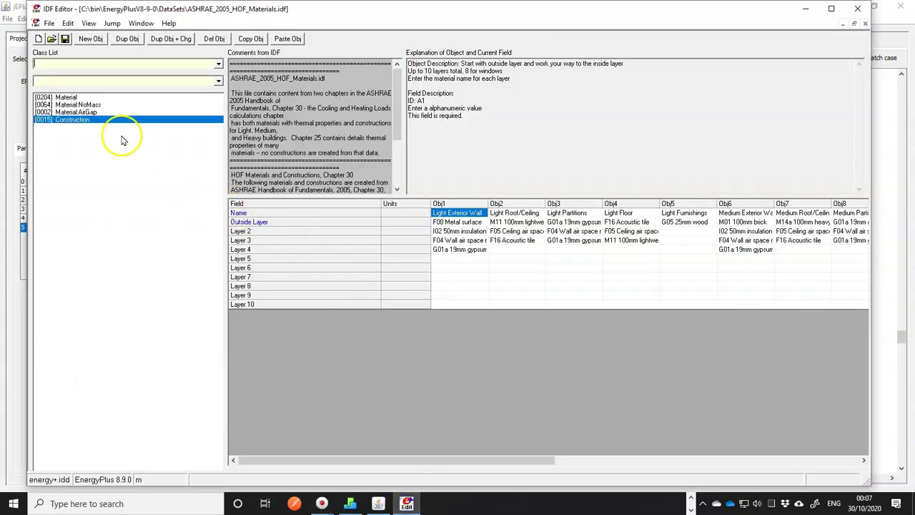
click(39, 40)
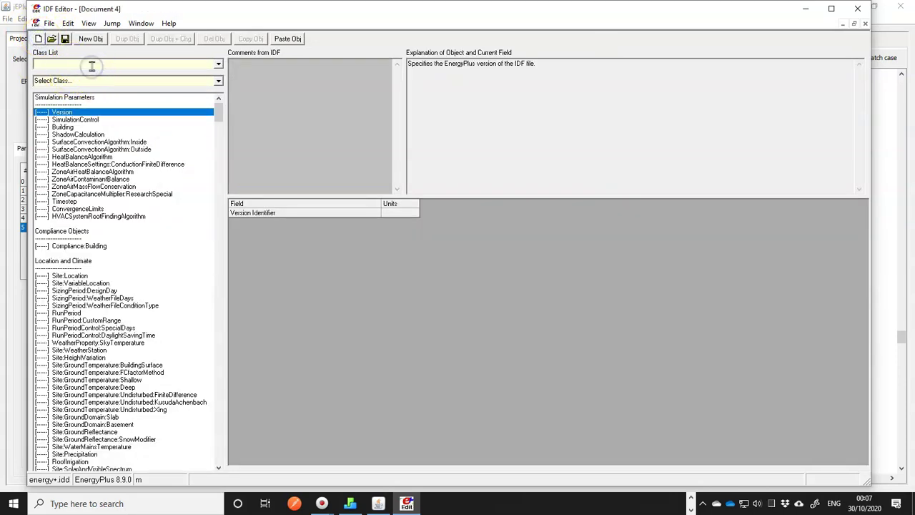
text(ther)
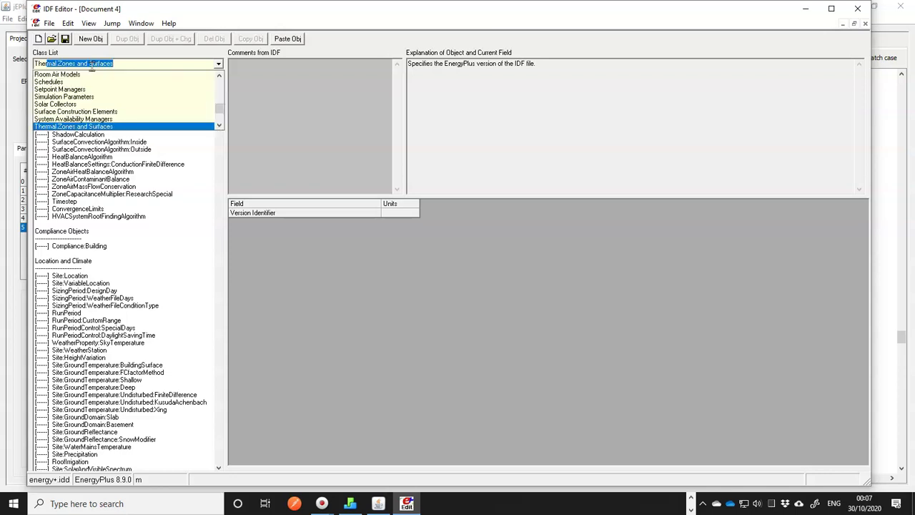
key(Return)
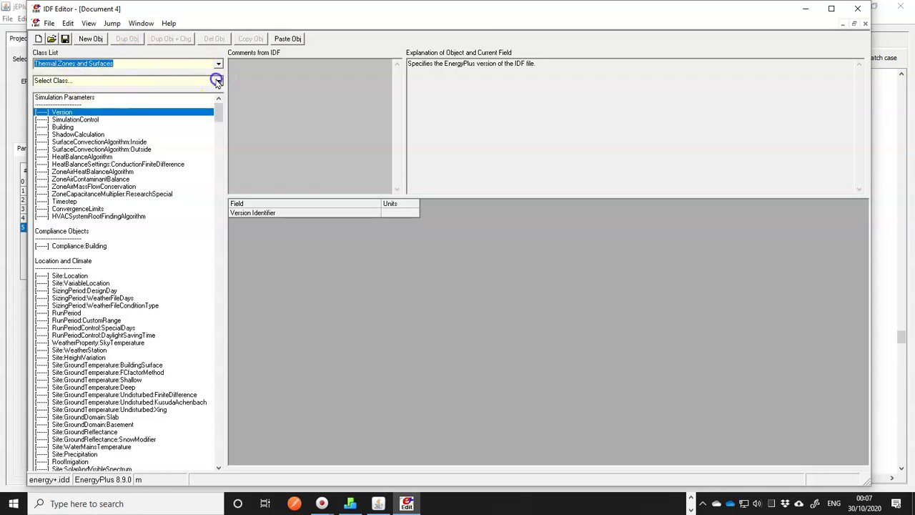
click(218, 81)
scroll(111, 121, down, 6)
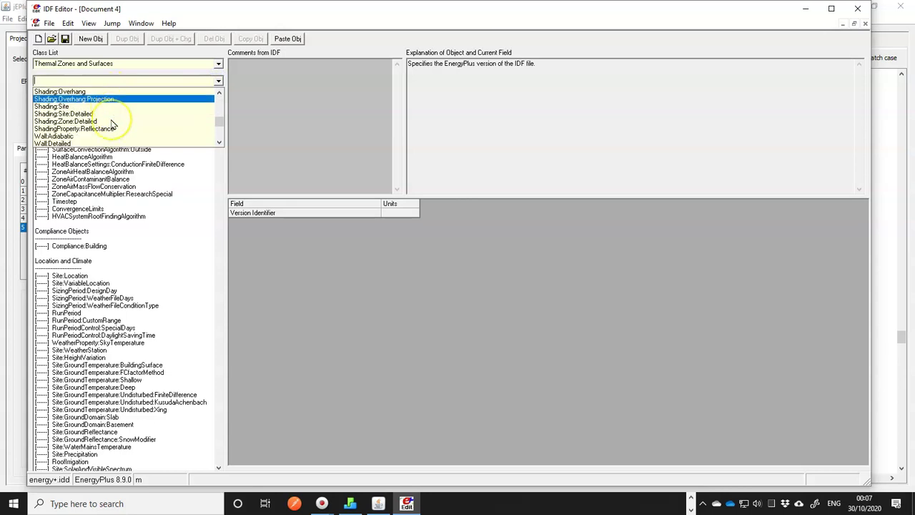
scroll(111, 122, up, 5)
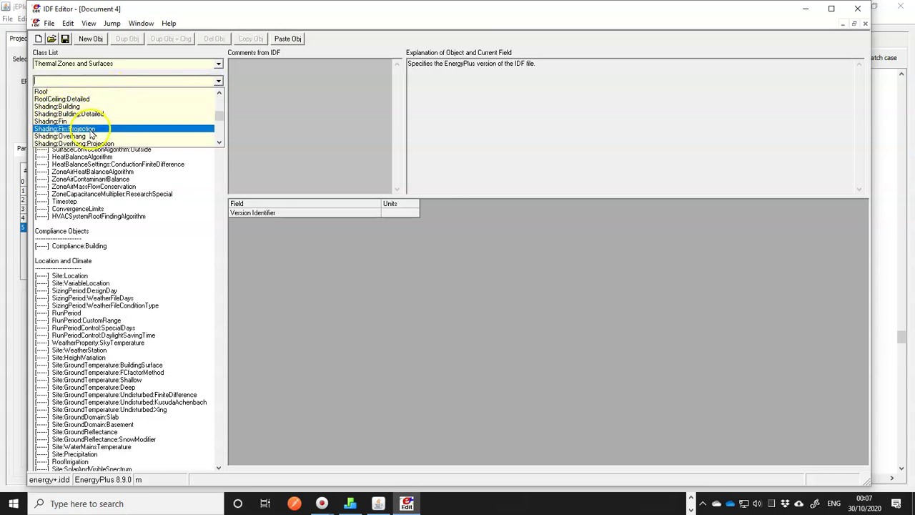
click(68, 129)
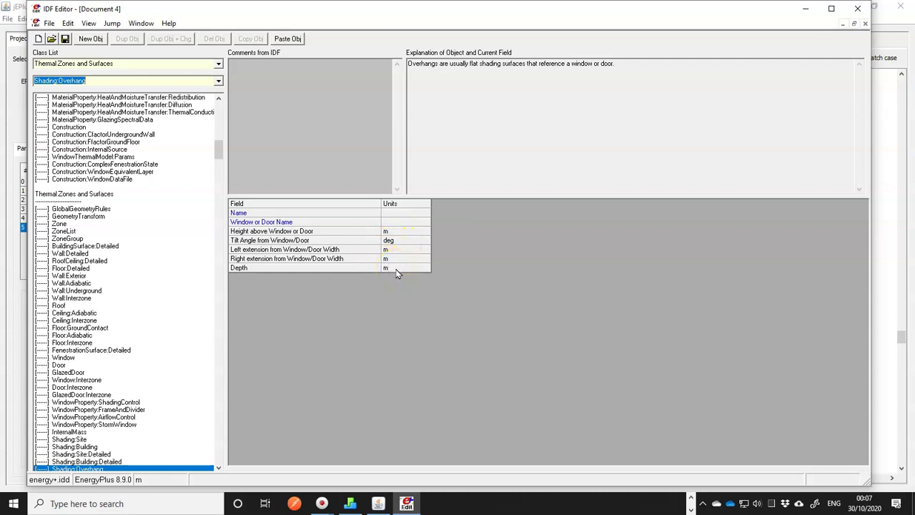
- Add a Shading:Overhang named Overhang: height 0, tilt 90, extensions 0.3 and 0.3, depth 0.5; copy it
click(87, 40)
click(442, 215)
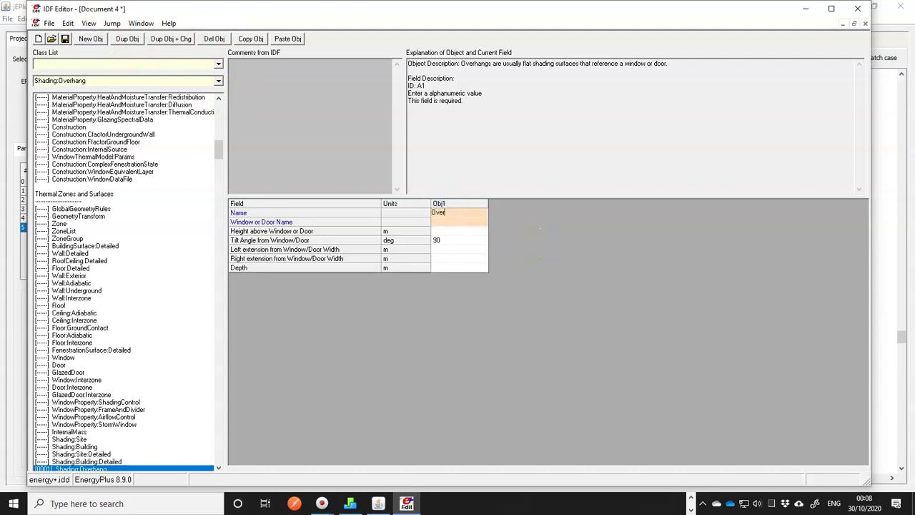
text(Overhang)
click(439, 222)
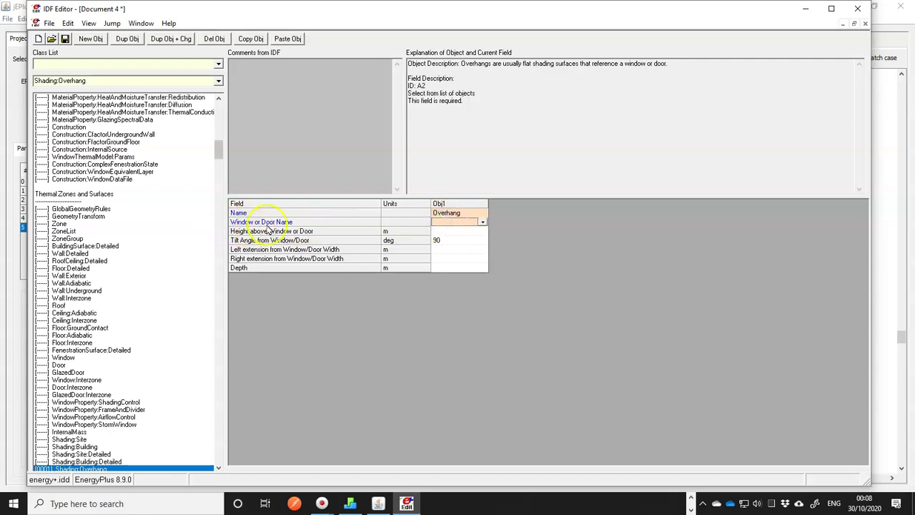
click(444, 231)
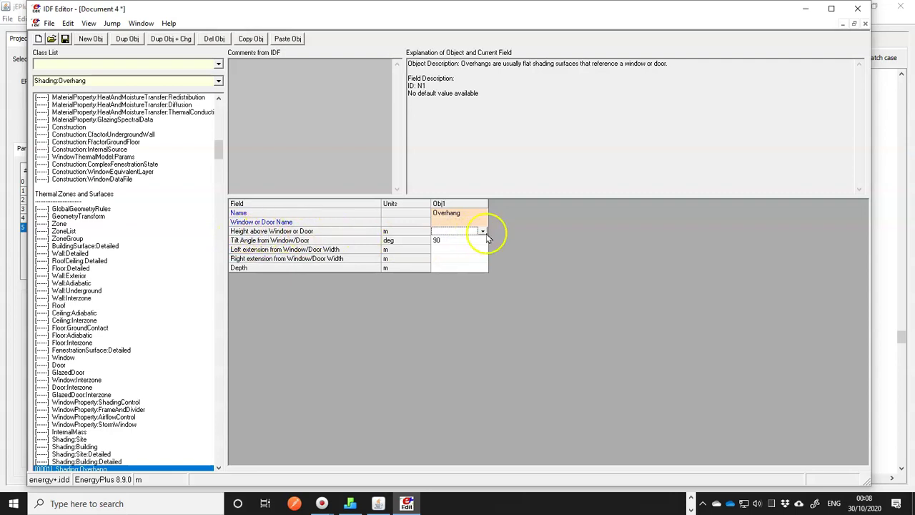
click(441, 233)
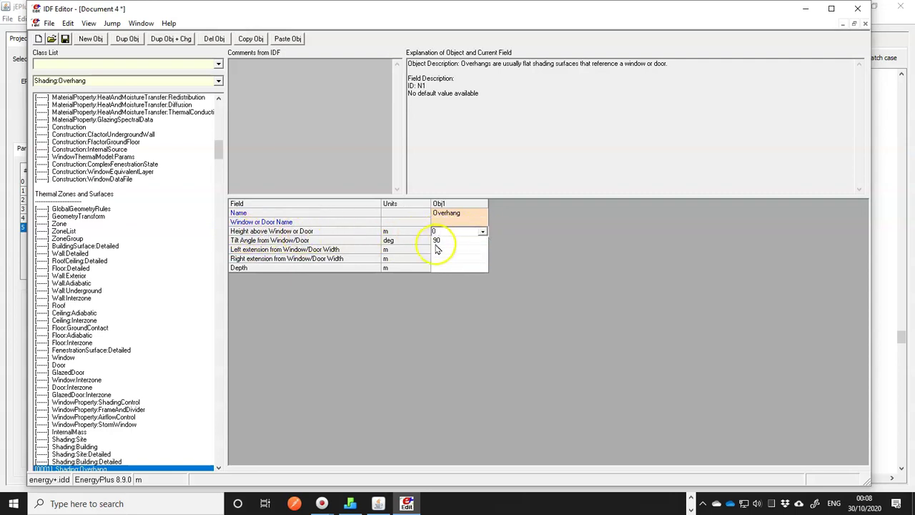
click(444, 241)
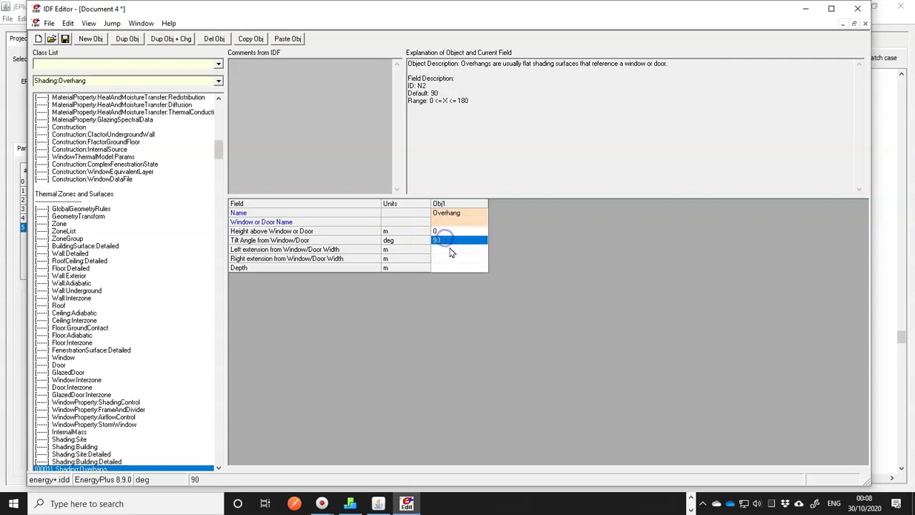
click(438, 250)
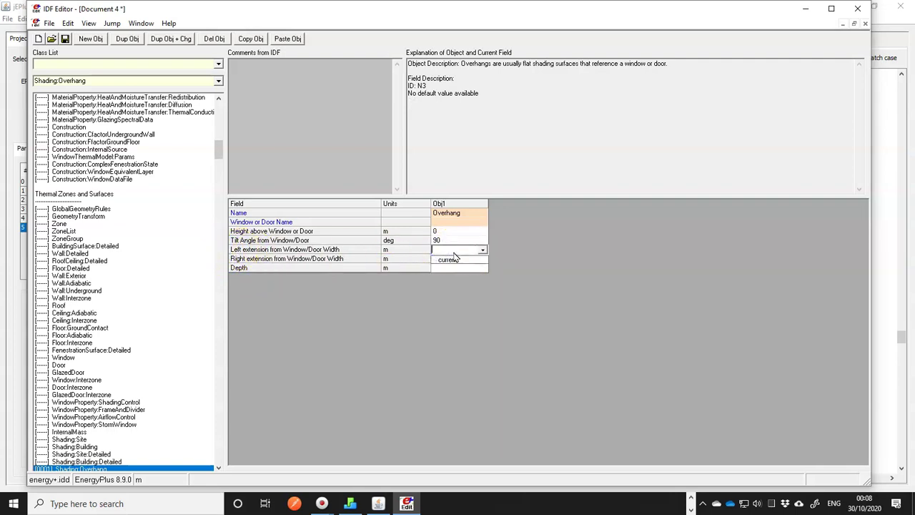
key(Return)
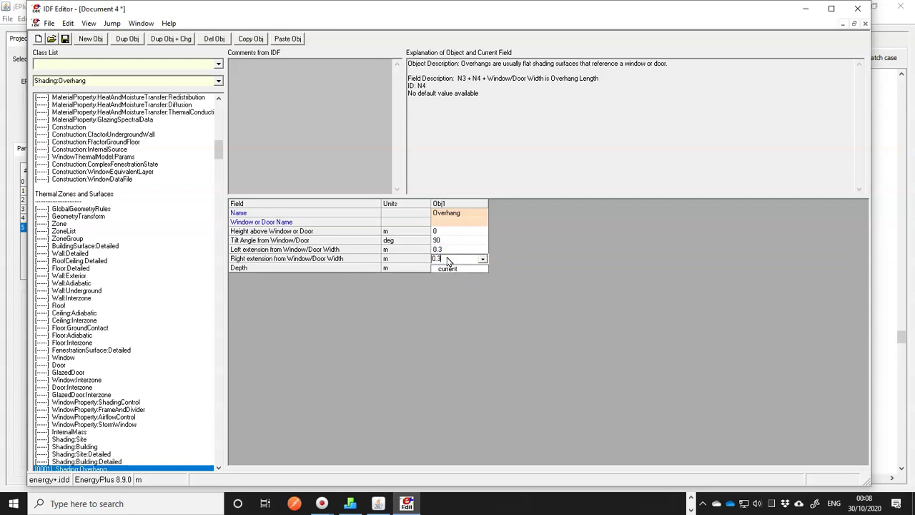
key(Return)
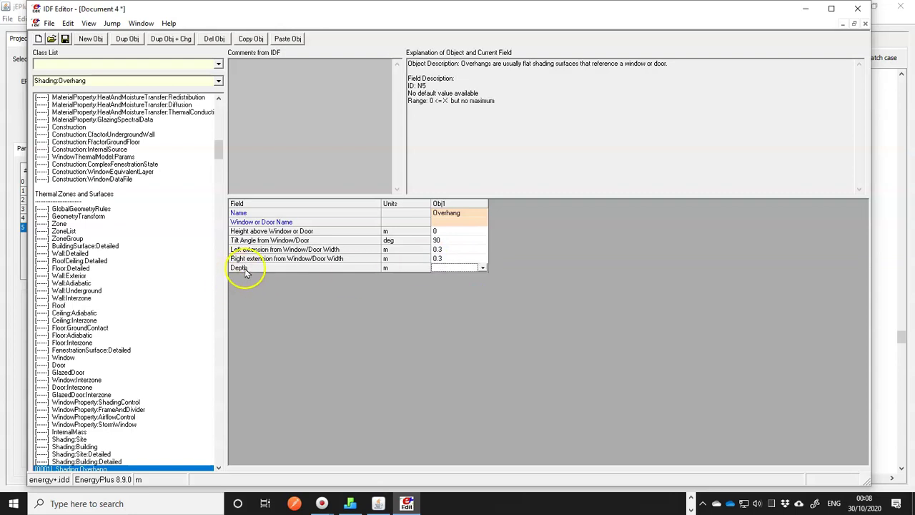
click(436, 268)
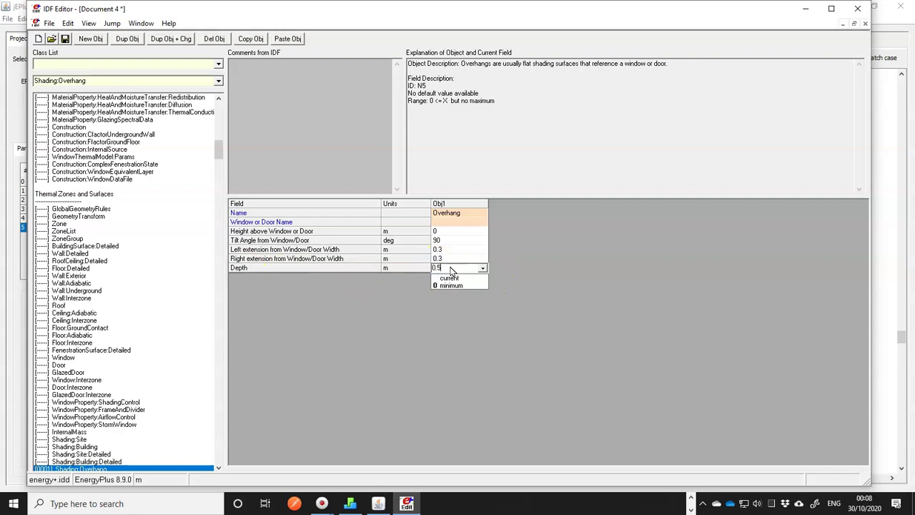
click(451, 270)
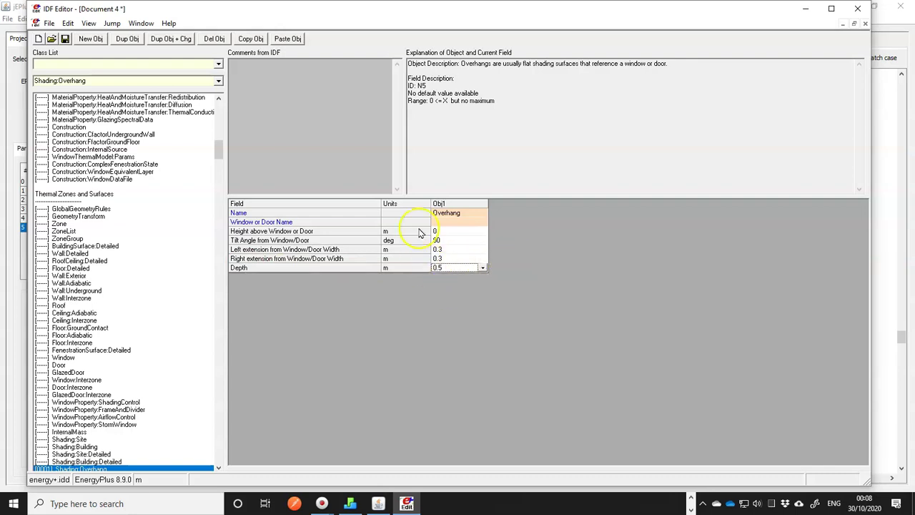
click(458, 232)
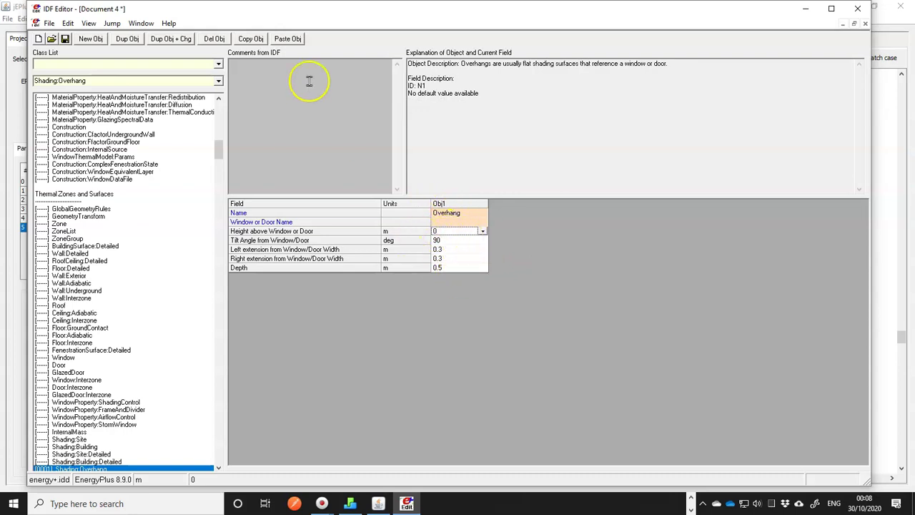
click(251, 39)
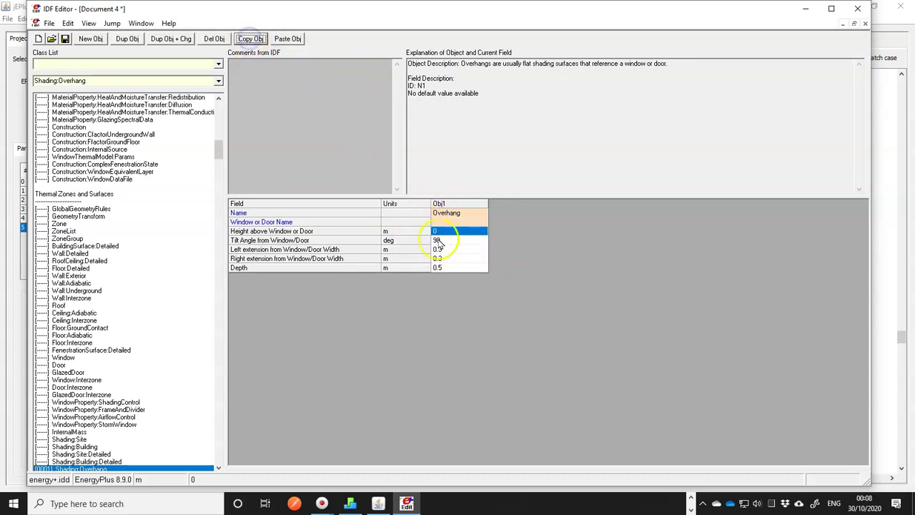
- Paste the copied overhang object onto empty line 907 of the jEPlus template
click(378, 503)
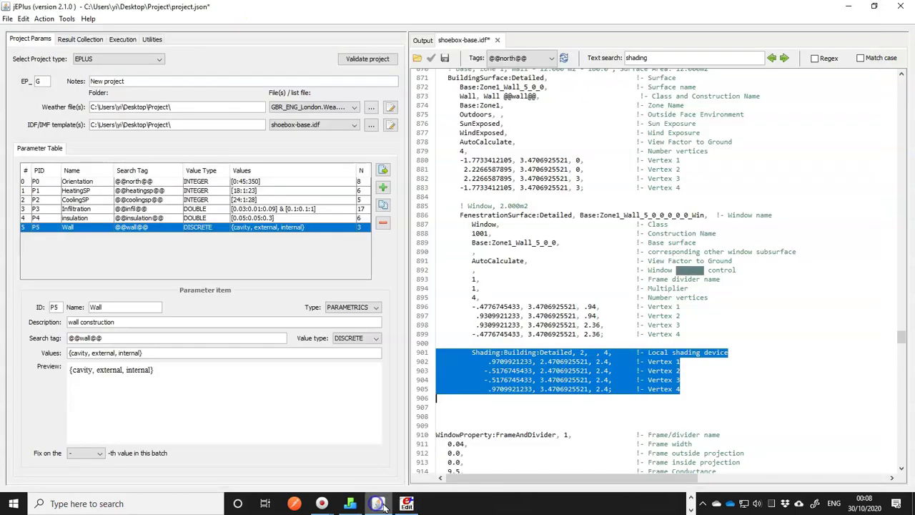
click(443, 407)
key(ctrl+v)
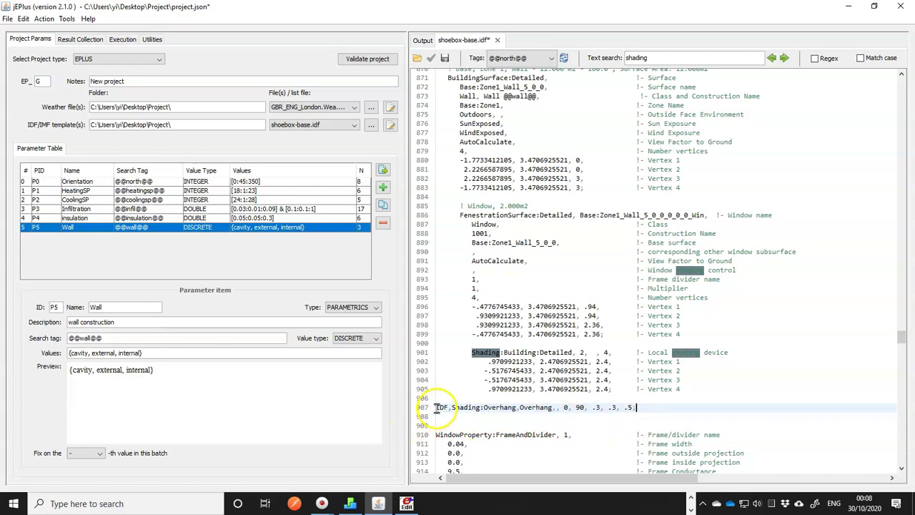
drag(433, 407, 645, 409)
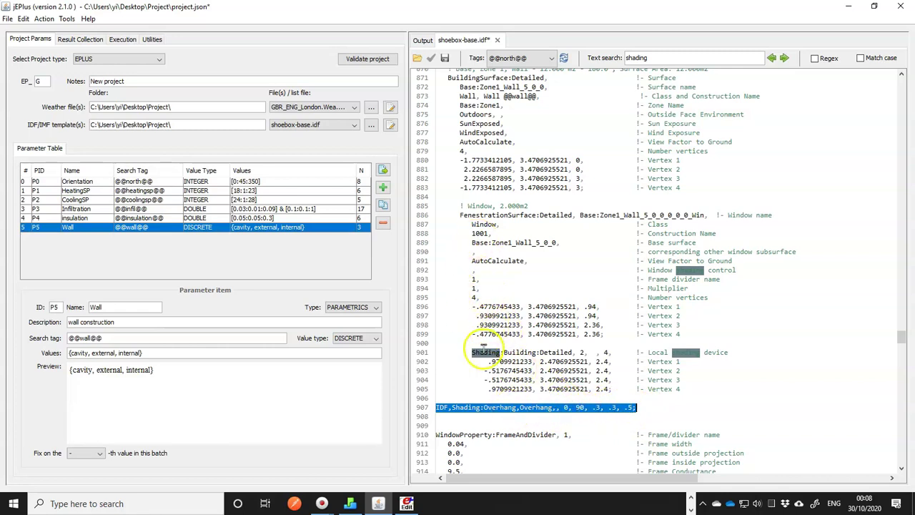
click(557, 406)
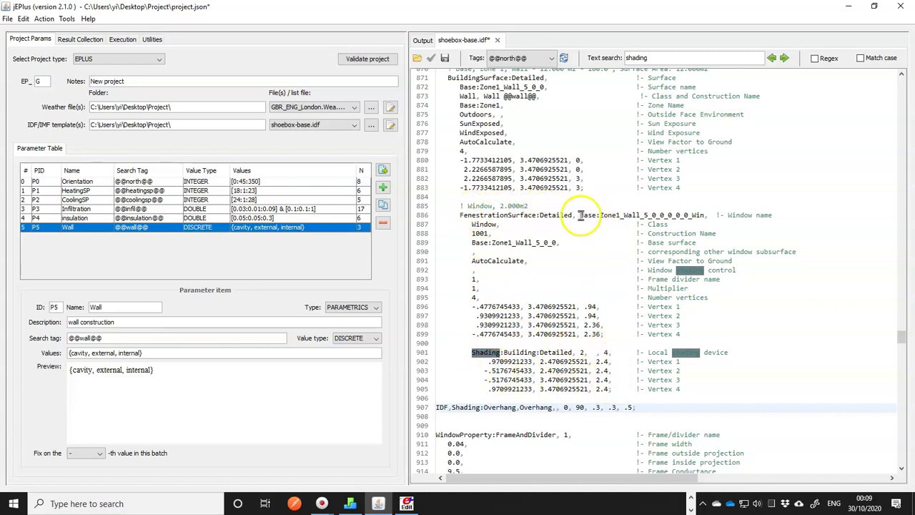
- Insert the window name from line 886 into the overhang line and delete its IDF prefix
drag(580, 215, 705, 216)
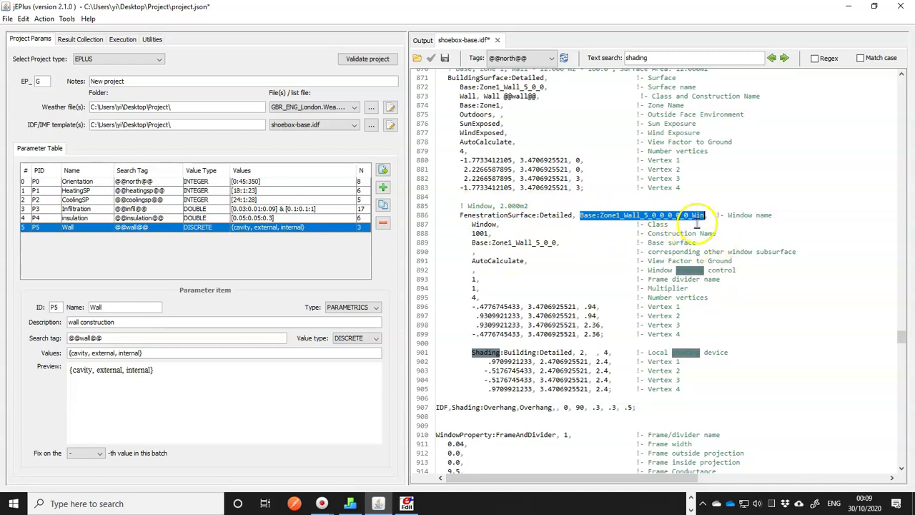
click(555, 406)
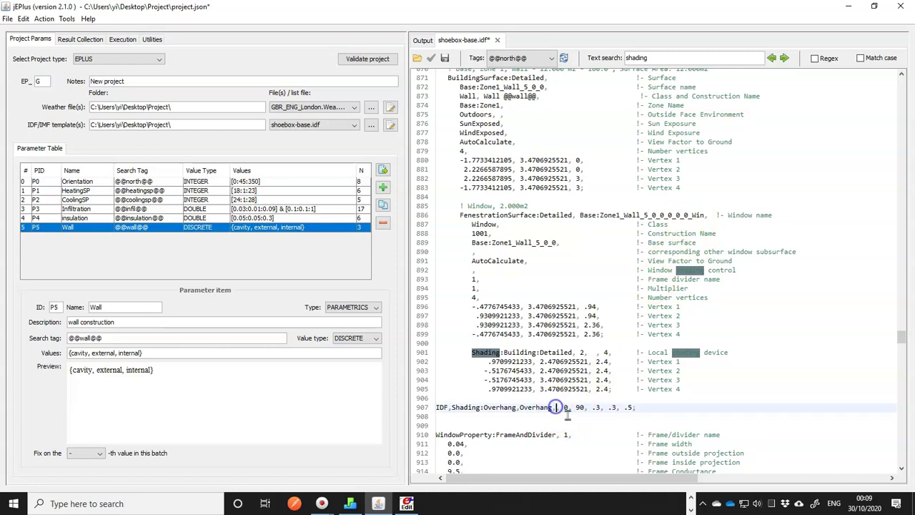
key(ctrl+v)
text(,)
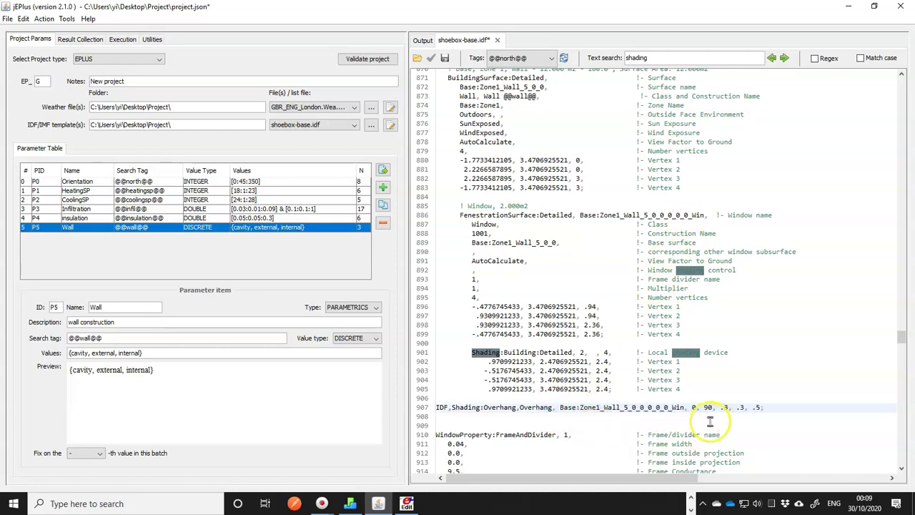
double_click(442, 407)
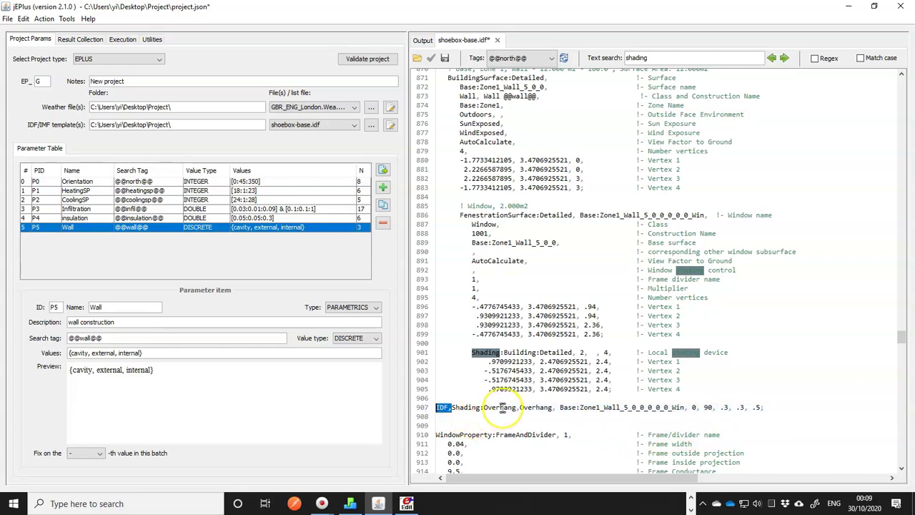
key(Delete)
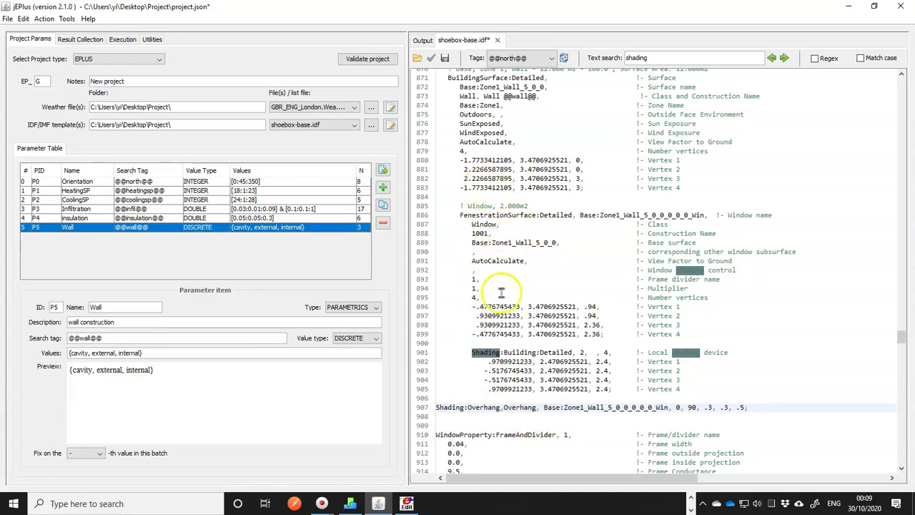
- Delete the old Shading:Building:Detailed block on lines 901–905
drag(432, 352, 427, 398)
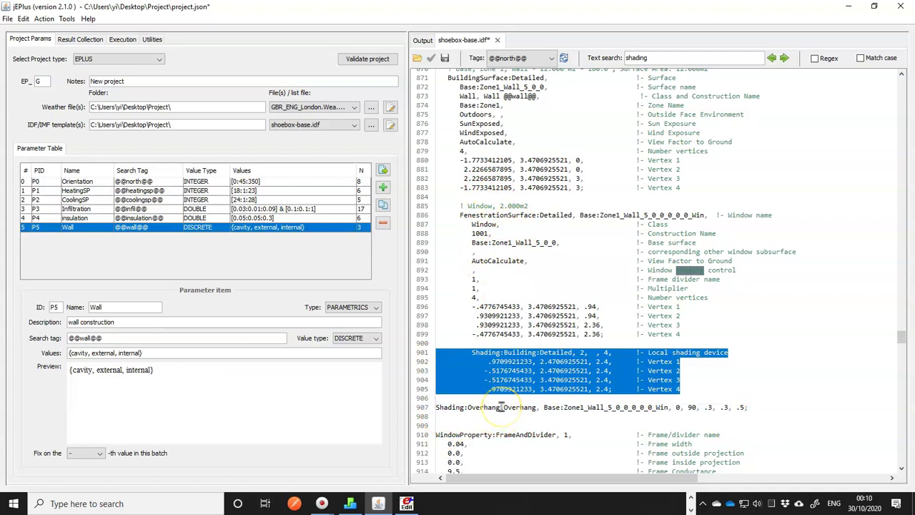
key(Delete)
key(Delete)
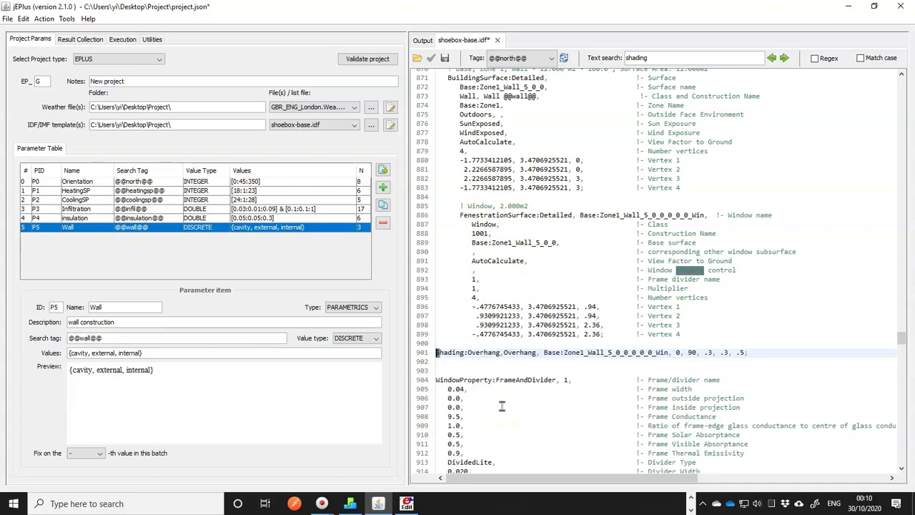
double_click(741, 353)
click(384, 187)
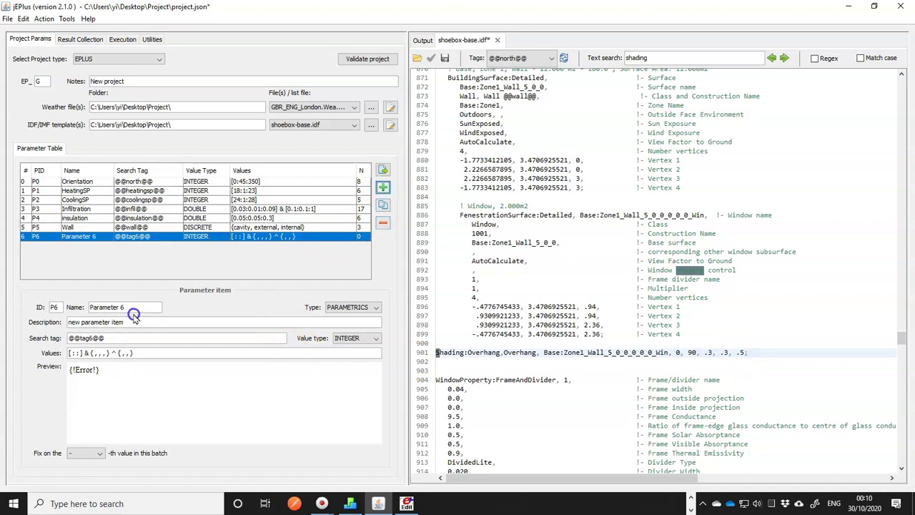
drag(133, 308, 92, 309)
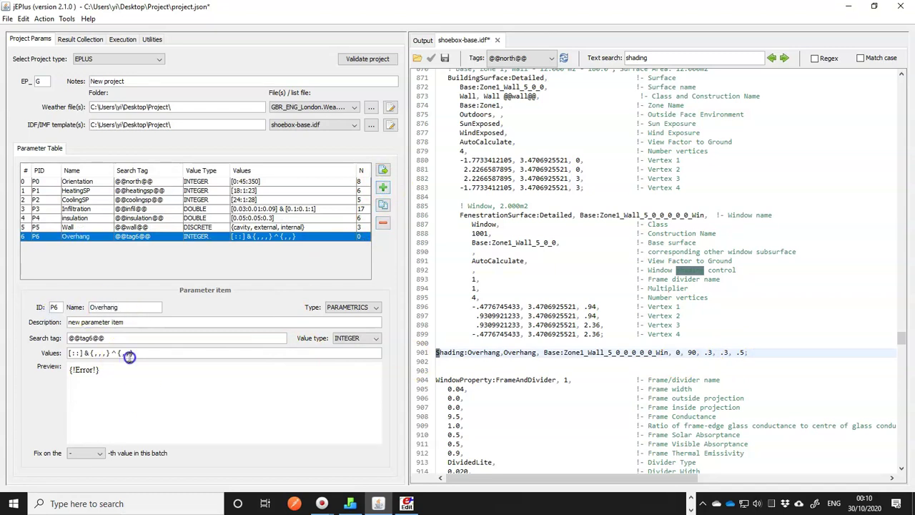
drag(129, 323, 35, 323)
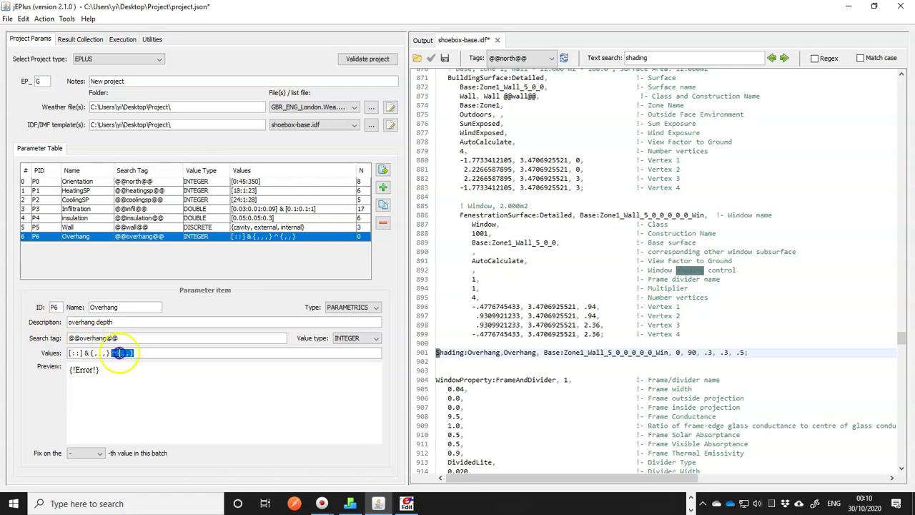
drag(49, 353, 27, 355)
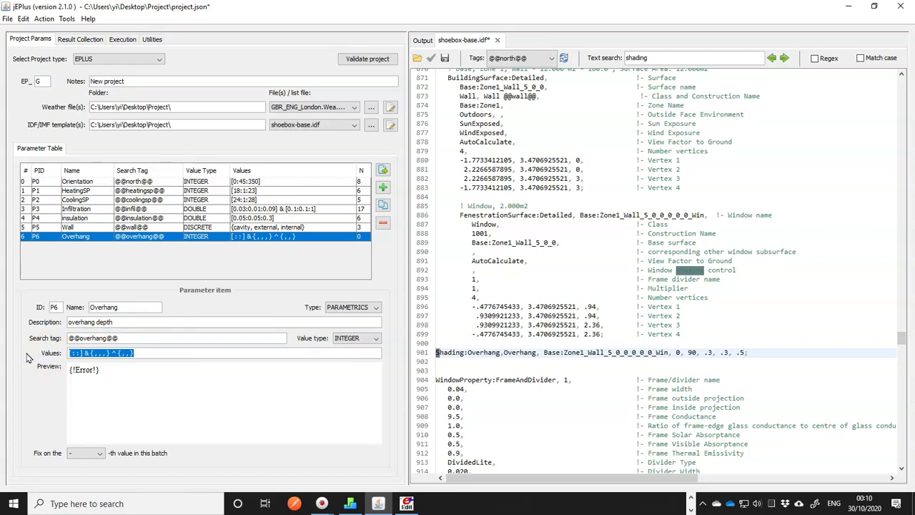
text([0.2:0.2:1)
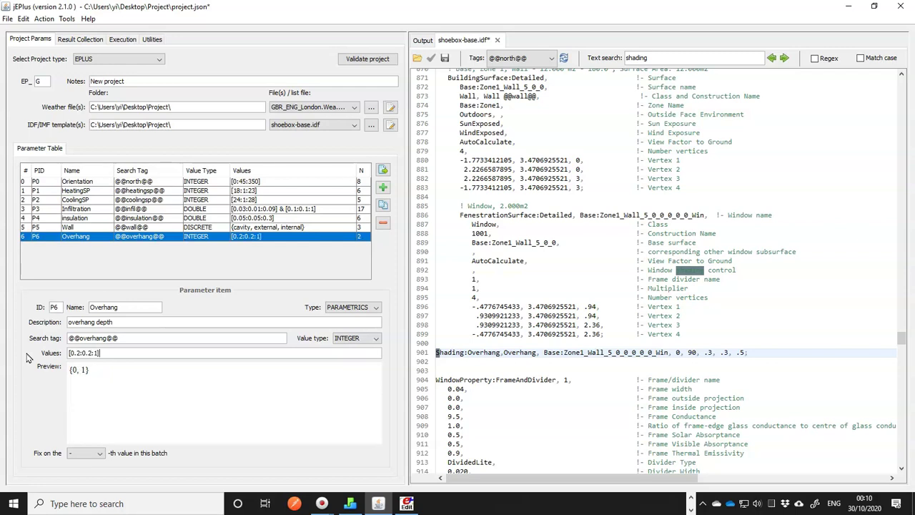
click(355, 338)
click(348, 355)
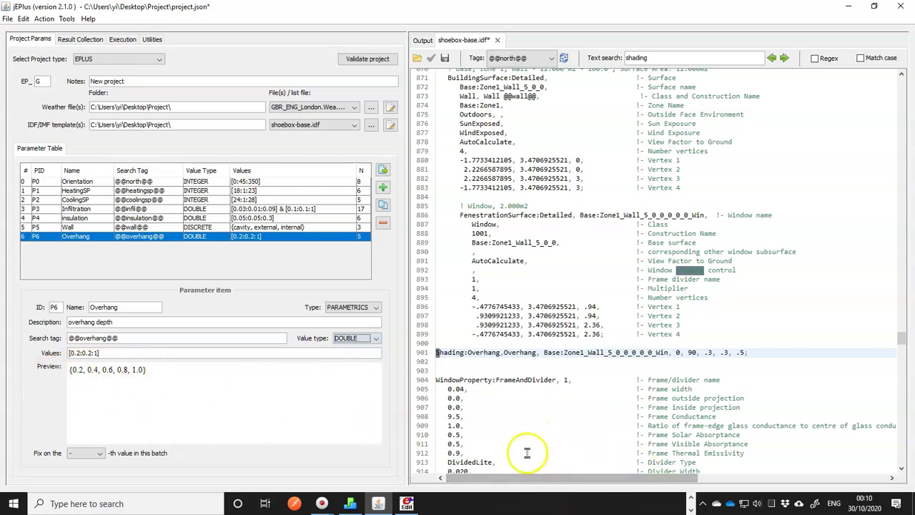
- In IDF Editor, add a Shading:Overhang:Projection object, copy it, and minimize the editor
click(404, 502)
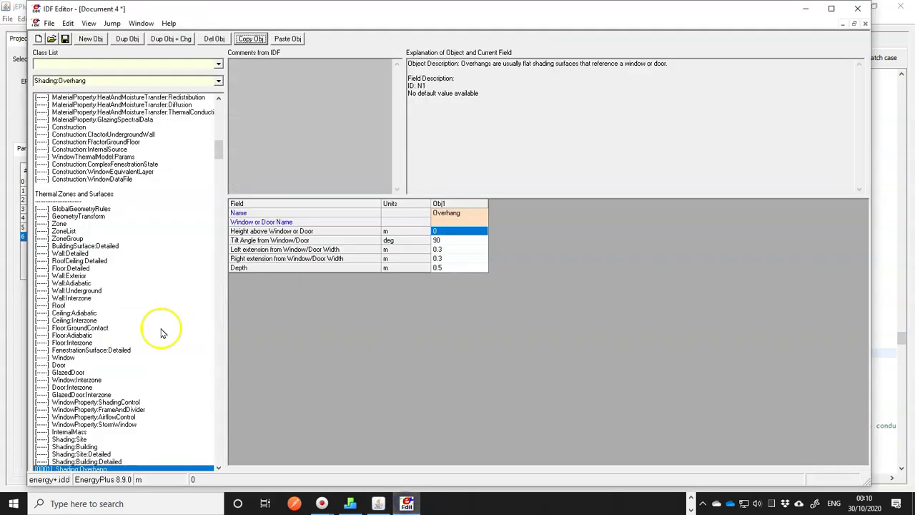
scroll(149, 369, down, 3)
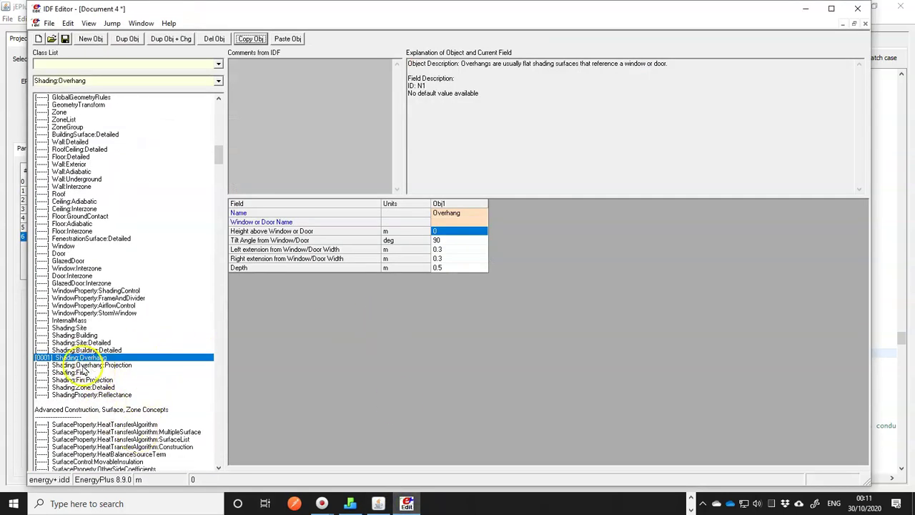
click(84, 365)
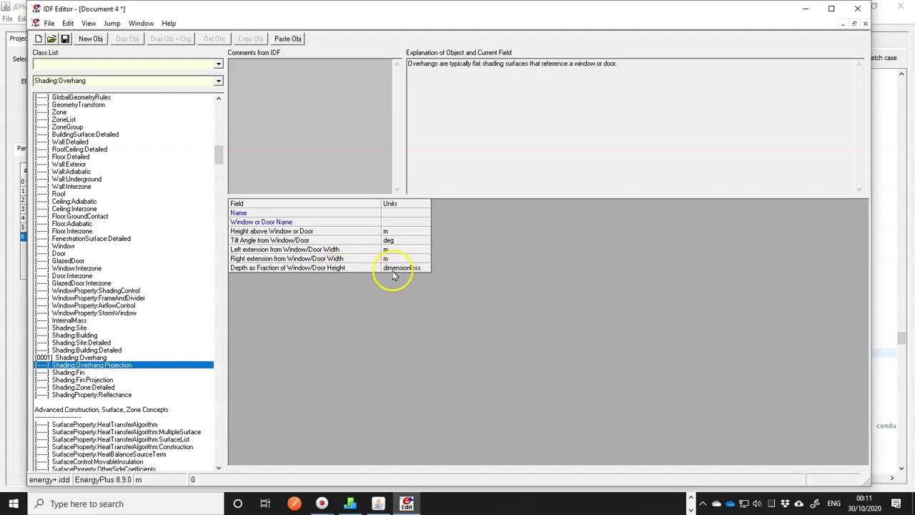
click(342, 268)
click(161, 365)
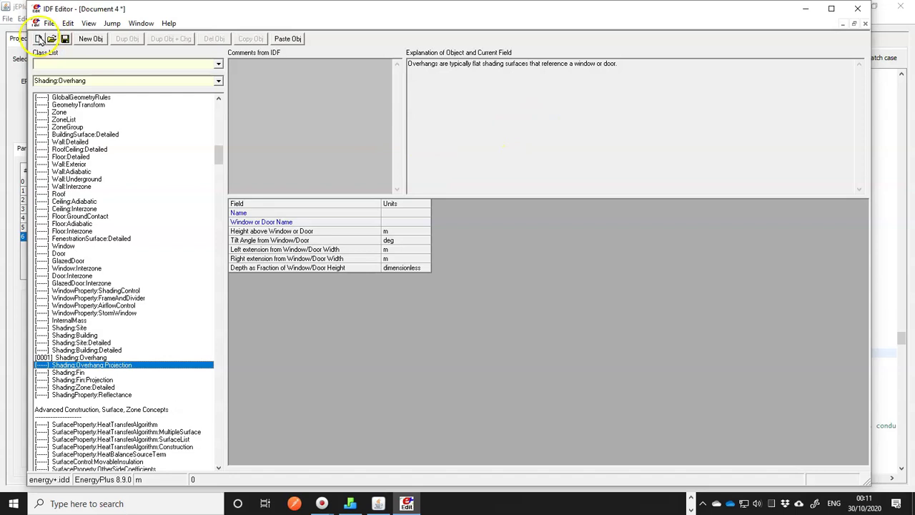
click(91, 39)
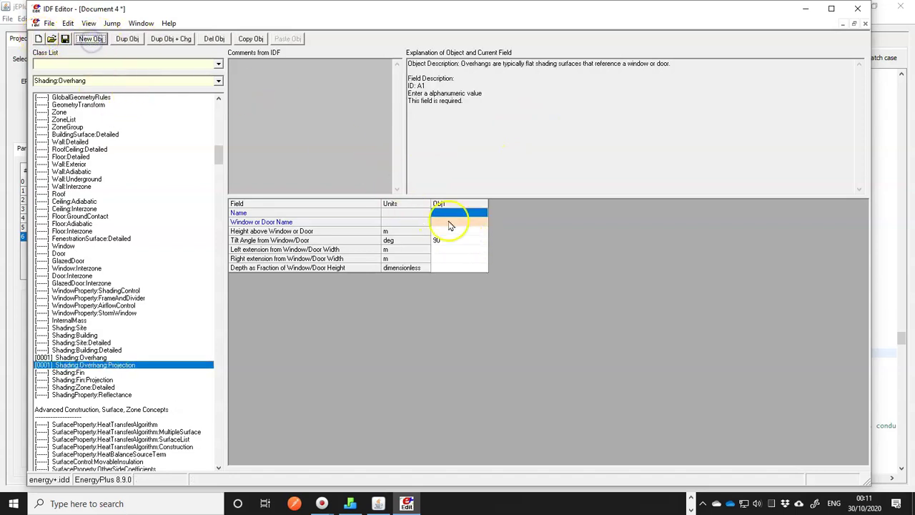
click(251, 38)
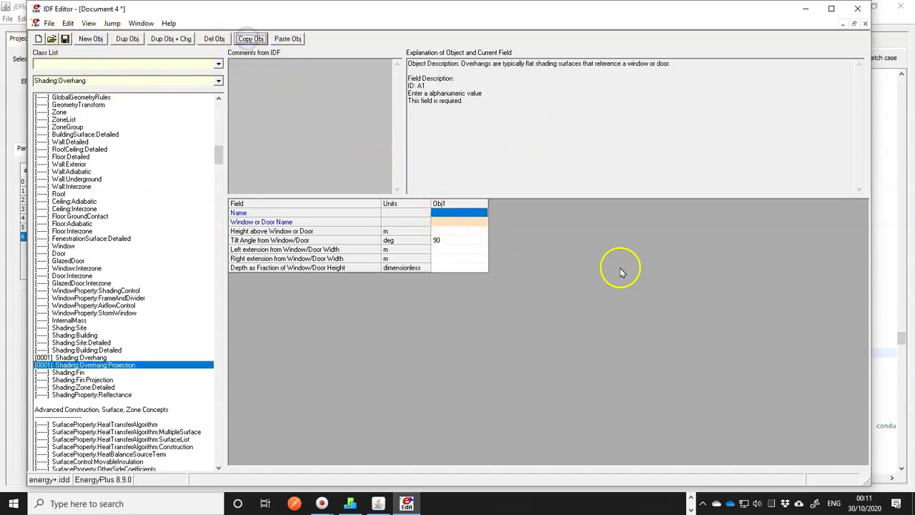
click(805, 8)
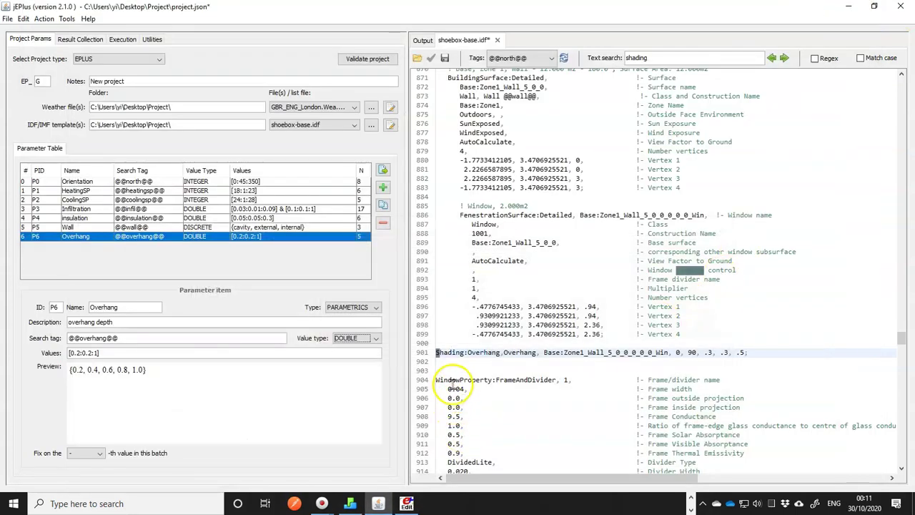
- Change line 901's class to Shading:Overhang:Projection using the pasted text, then delete the helper line
click(446, 363)
text(IDF,Shading:Overhang:Projection,,,, 90,,,;)
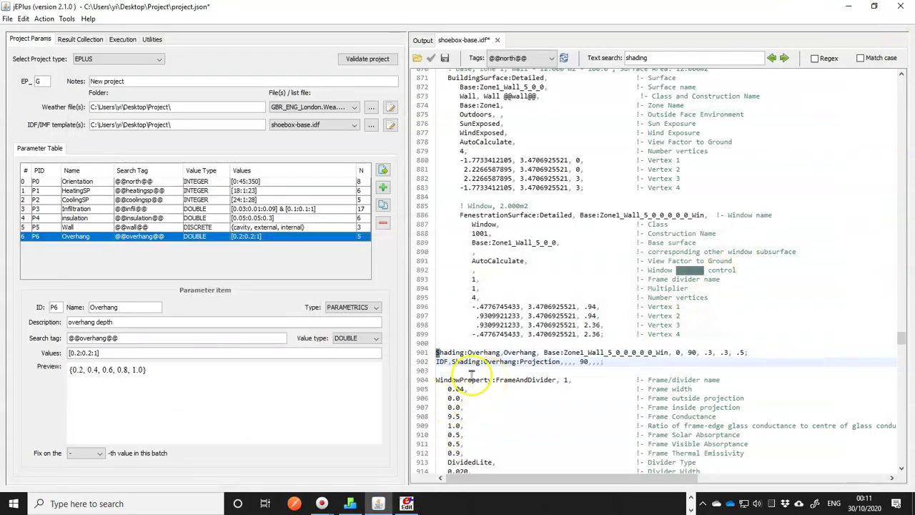
double_click(552, 362)
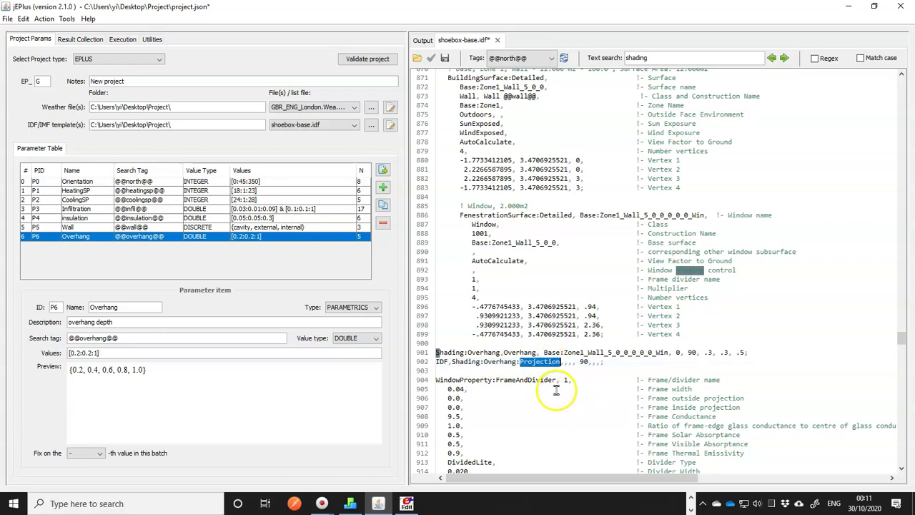
click(516, 363)
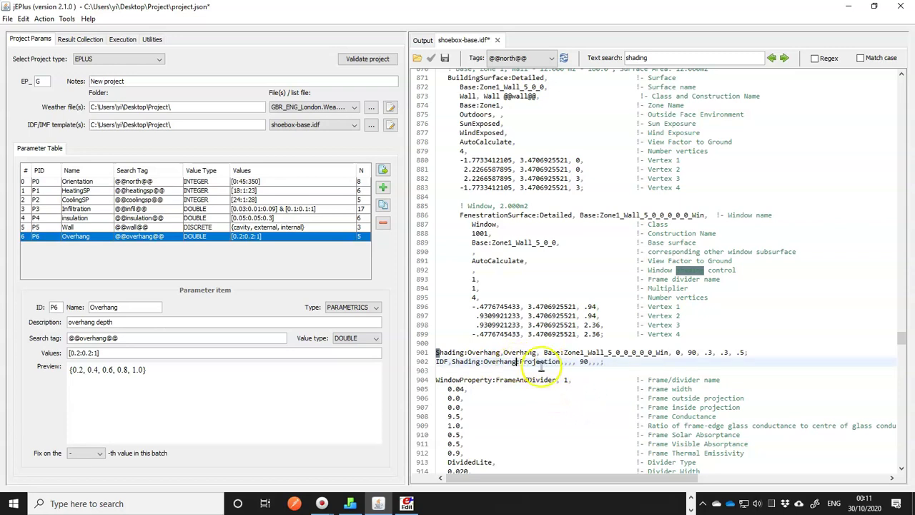
drag(517, 363, 562, 362)
key(ctrl+c)
click(503, 352)
key(ctrl+v)
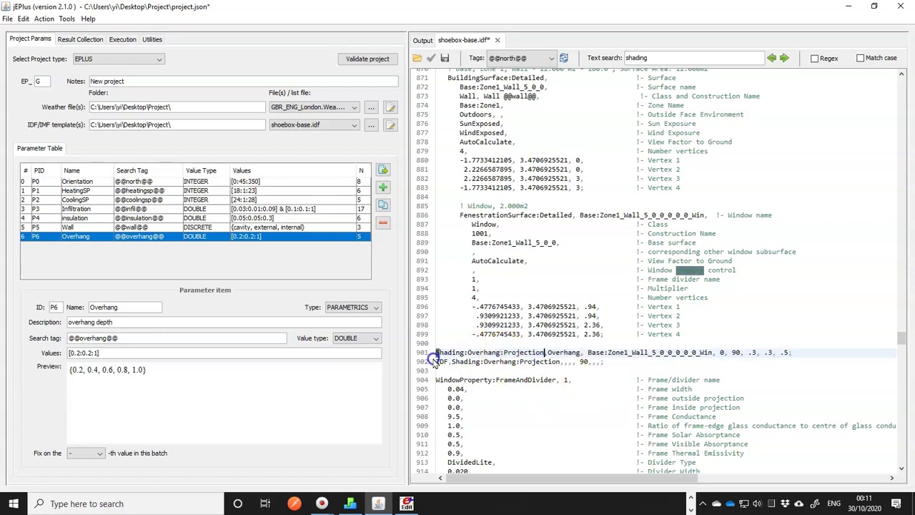
click(437, 362)
key(shift+End)
key(Delete)
key(Delete)
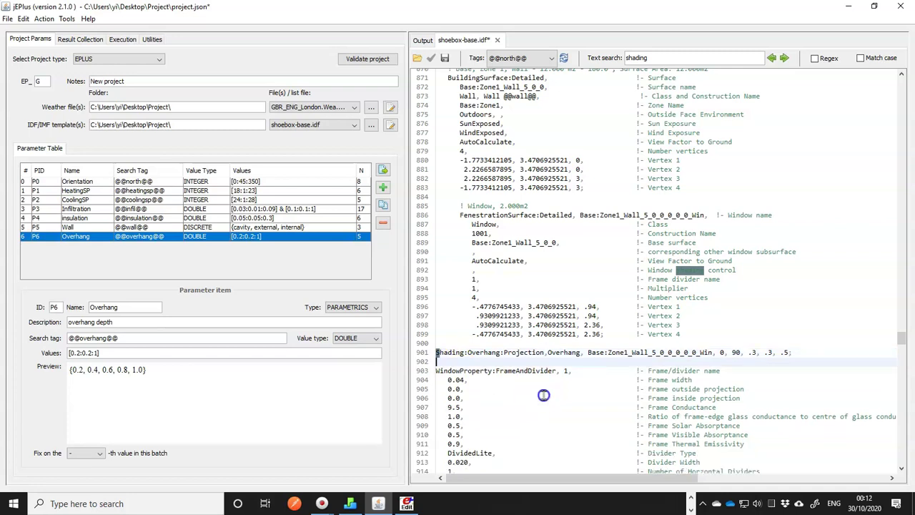
double_click(786, 351)
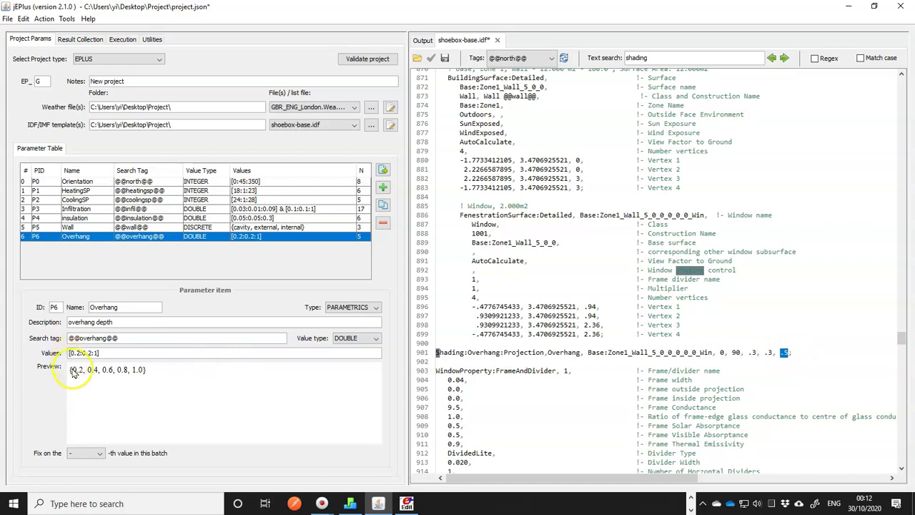
drag(102, 352, 74, 353)
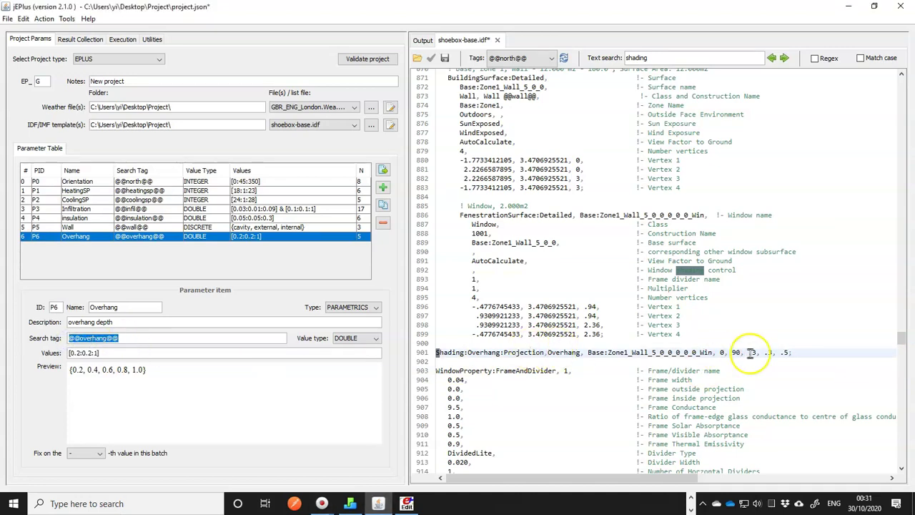
double_click(784, 352)
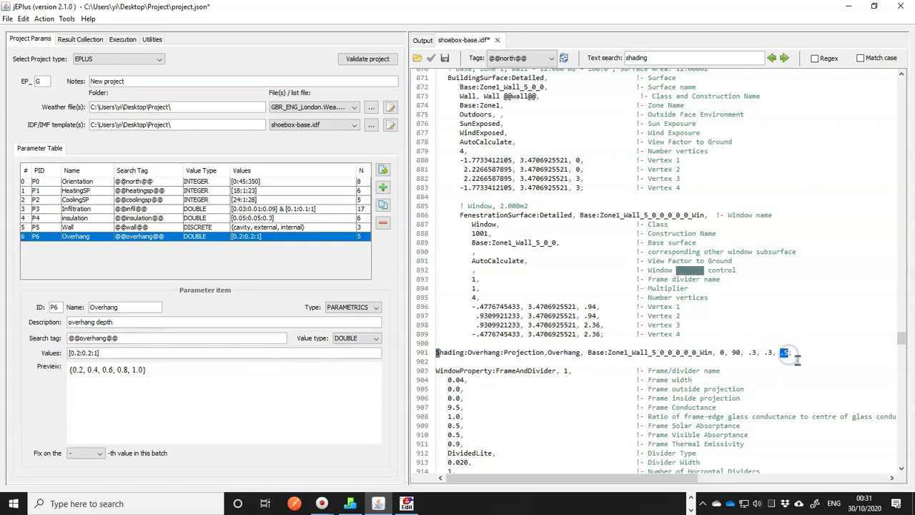
text(@@overhang@@)
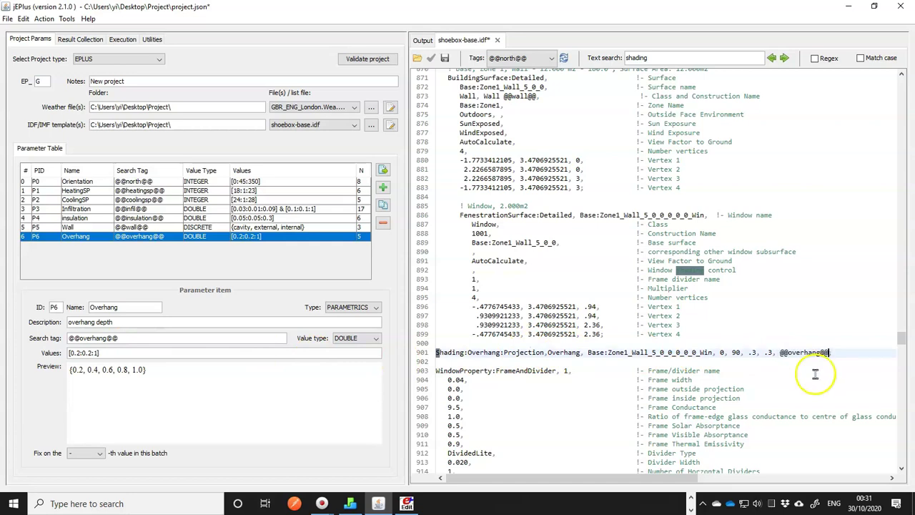
click(444, 61)
- Start the one-job test simulation from the Execution tab and close the finished progress window
click(115, 39)
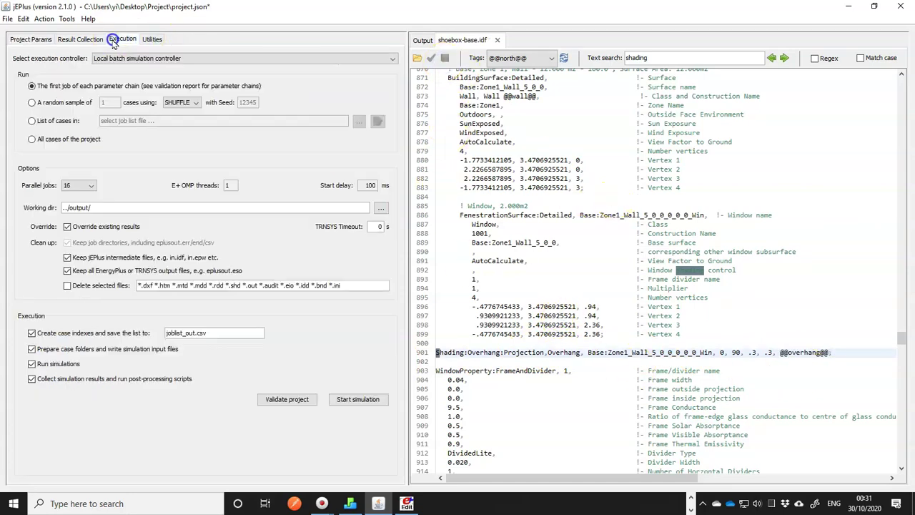
click(357, 399)
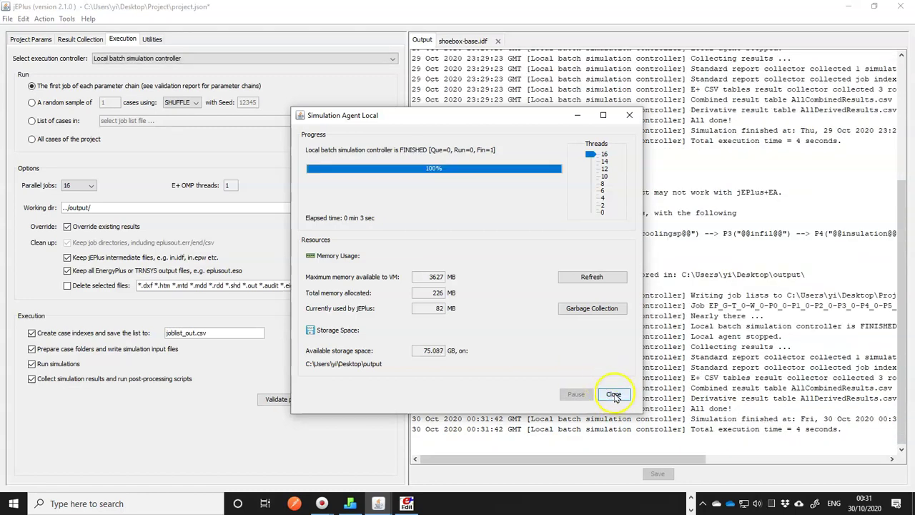
click(612, 393)
click(42, 18)
- Open the output folder, enter the EP_G-T_0-W_0-...-P6_0 job folder and select eplusout.dxf
mouse_move(72, 101)
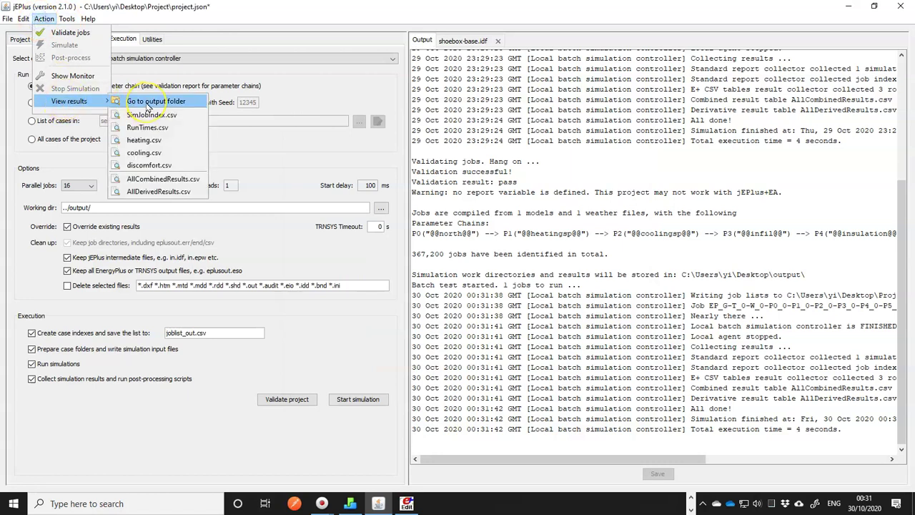
click(148, 104)
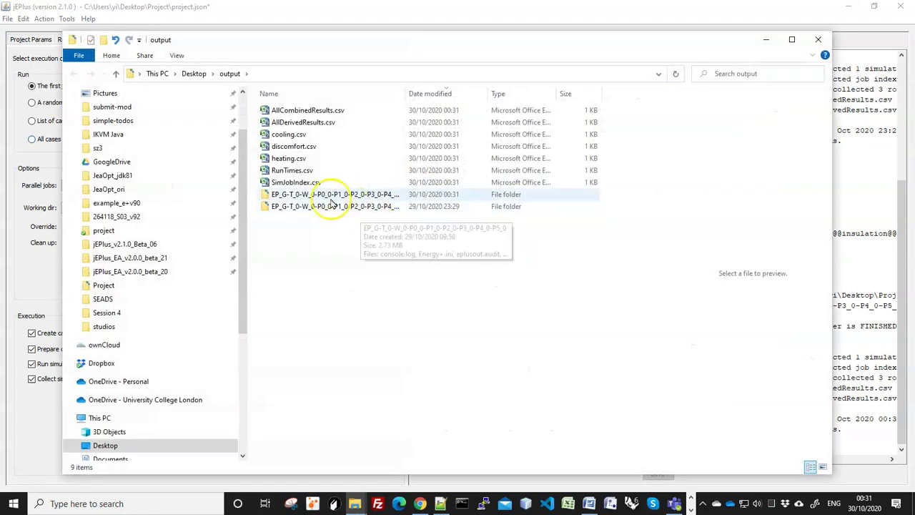
double_click(406, 91)
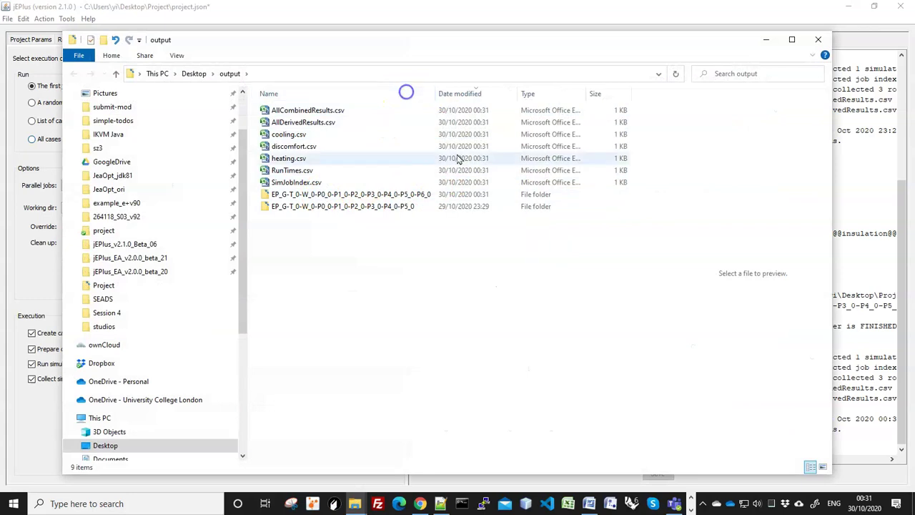
double_click(338, 194)
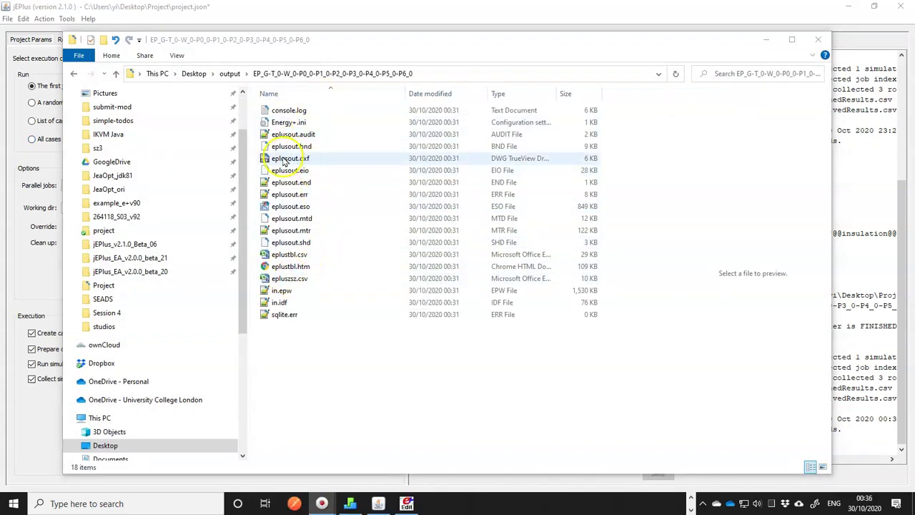
click(299, 160)
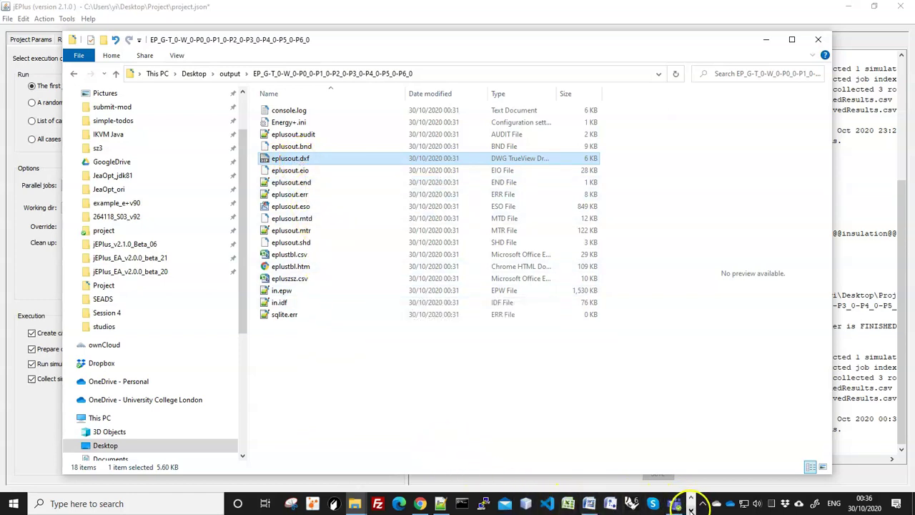
- Duplicate the template's DXF surface drawing output line and change the copy to VRML
click(379, 503)
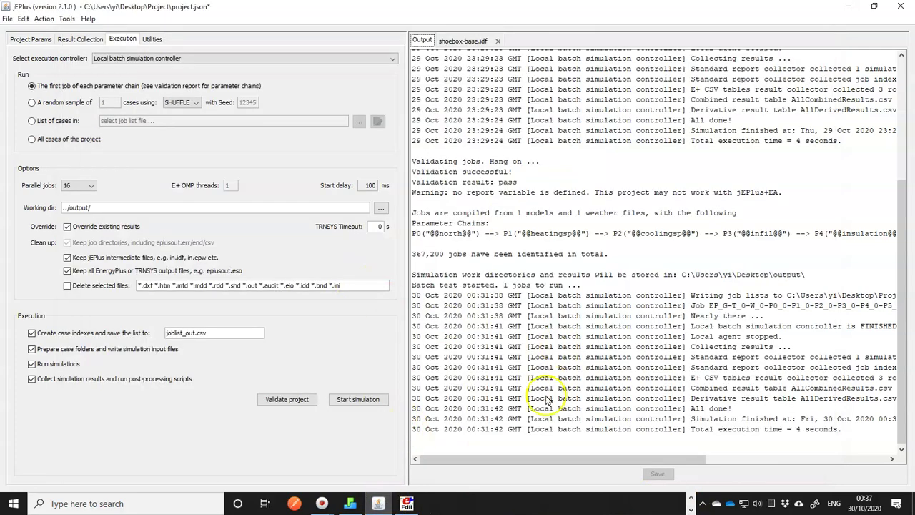
click(463, 41)
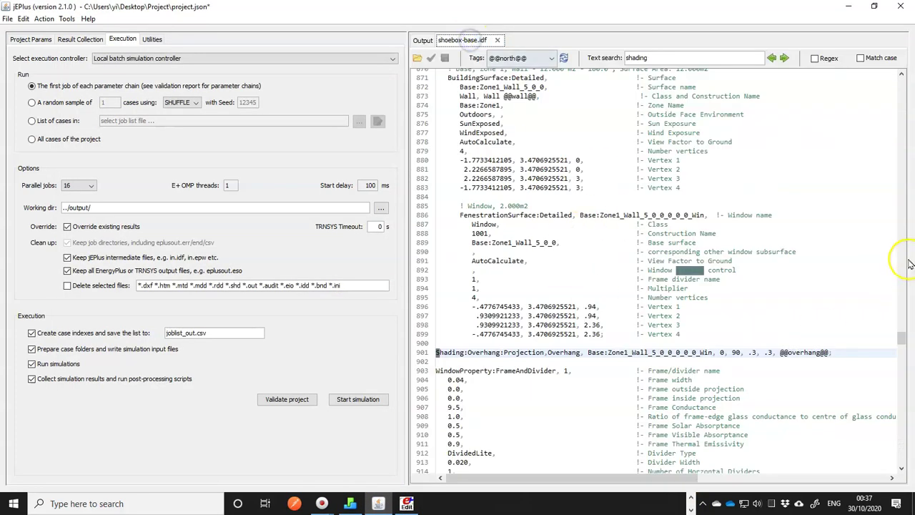
drag(903, 338, 910, 478)
click(496, 421)
key(shift+End)
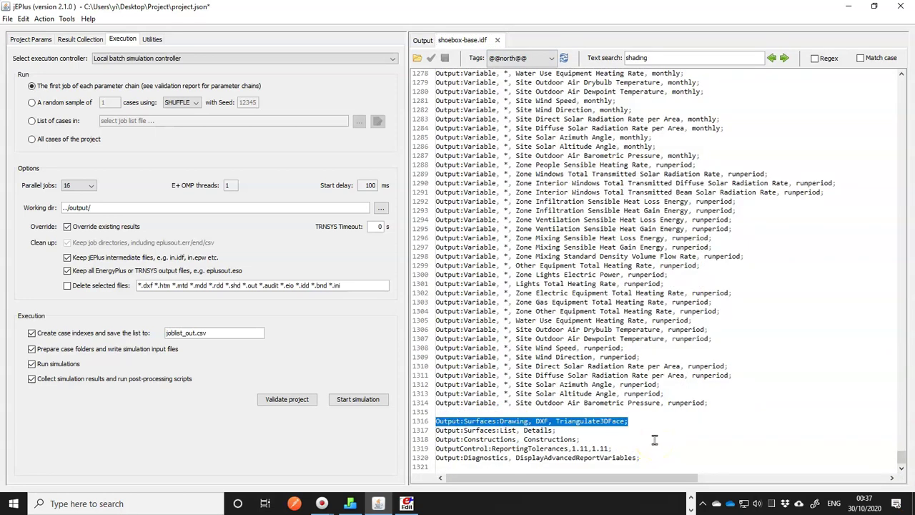
key(ctrl+c)
key(Down)
key(Home)
key(ctrl+v)
key(Return)
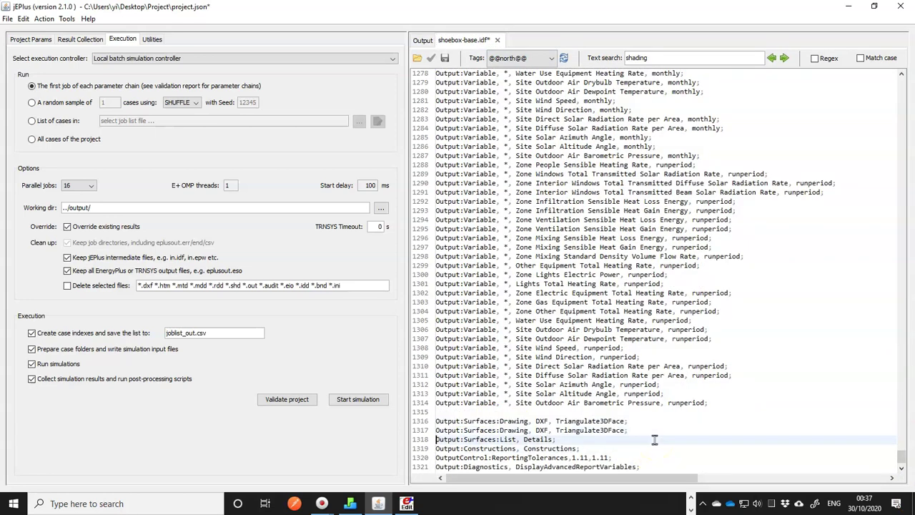
double_click(541, 429)
text(VRML)
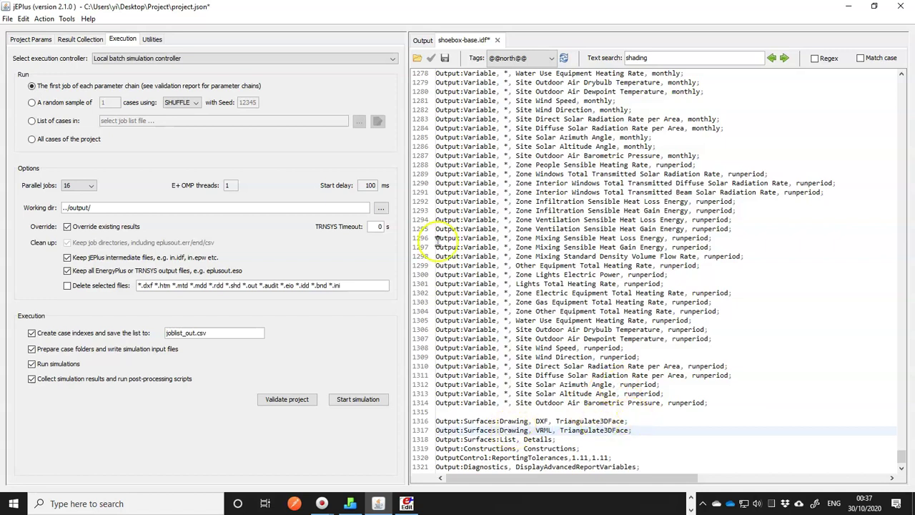
- Save the template, rerun the one-job simulation, and close the progress window at 100%
click(444, 58)
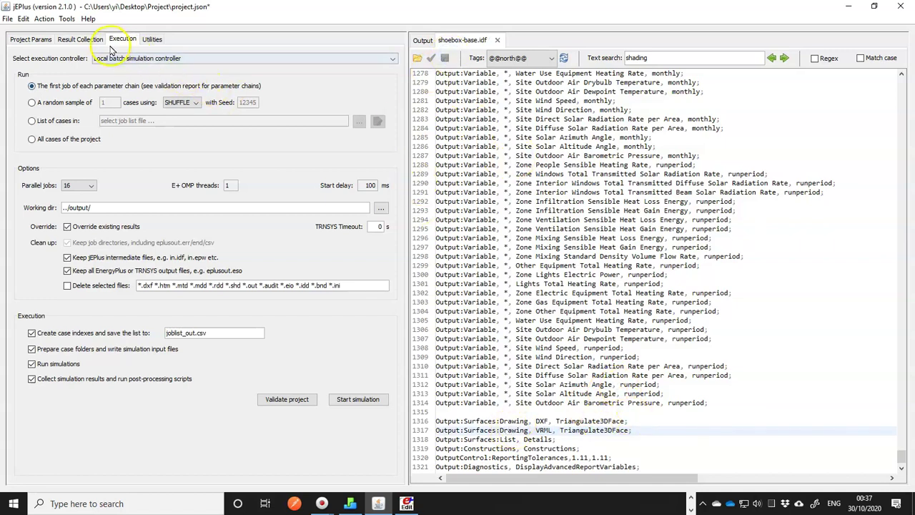
click(358, 399)
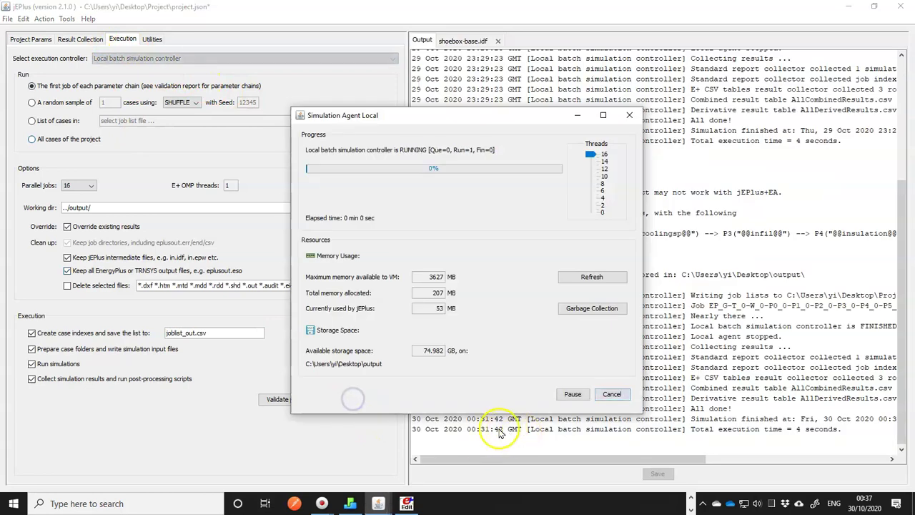
mouse_move(406, 503)
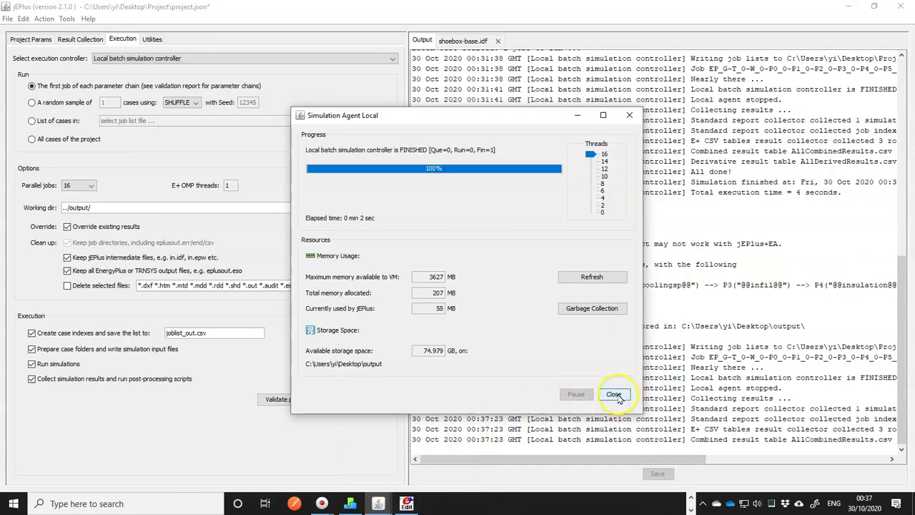
click(613, 394)
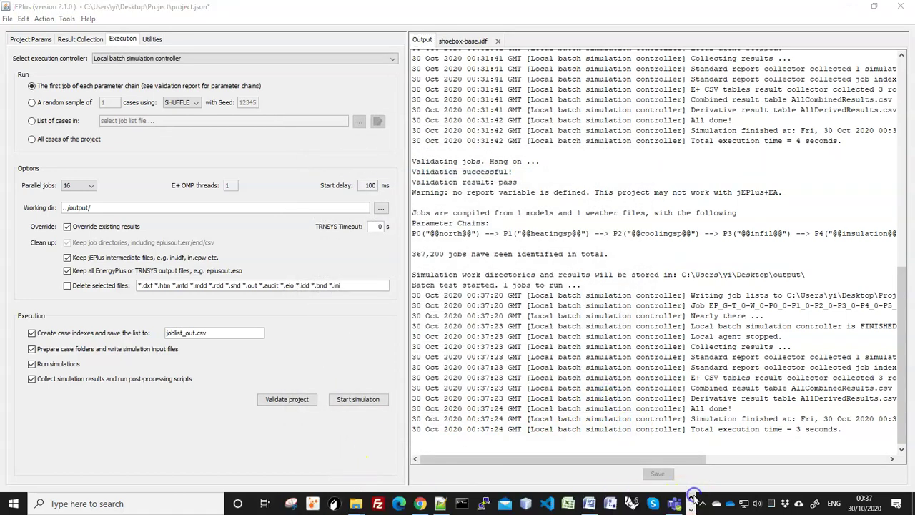
mouse_move(355, 504)
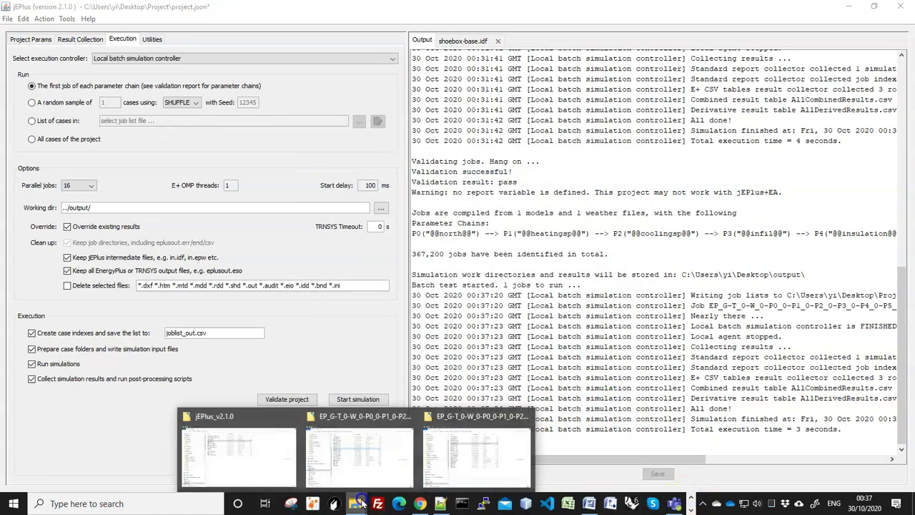
click(456, 454)
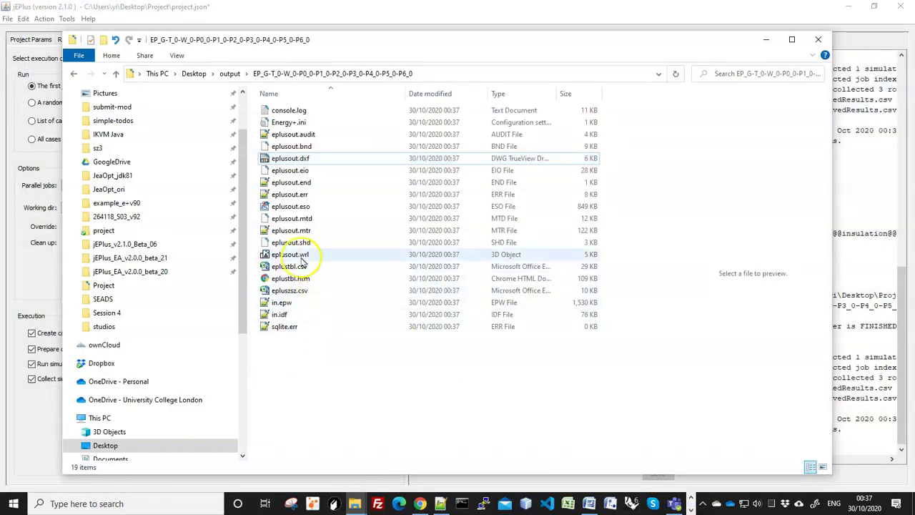
click(291, 256)
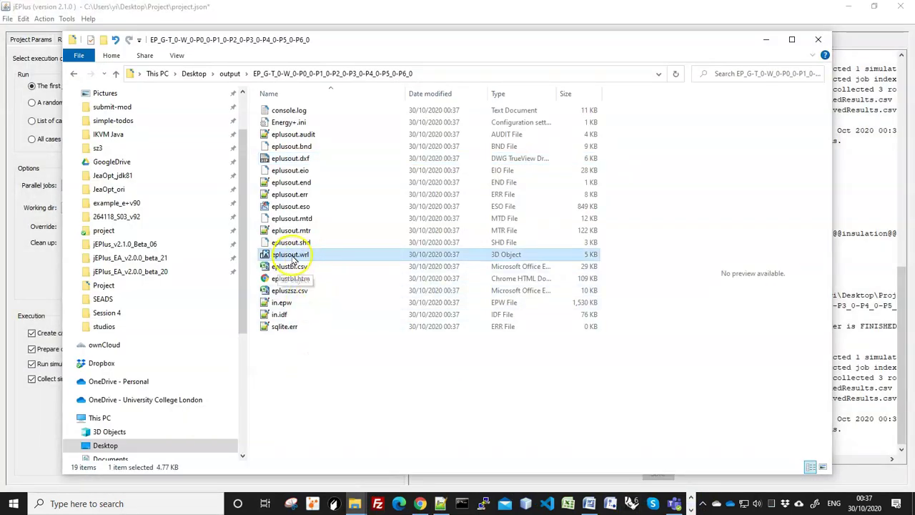
double_click(289, 259)
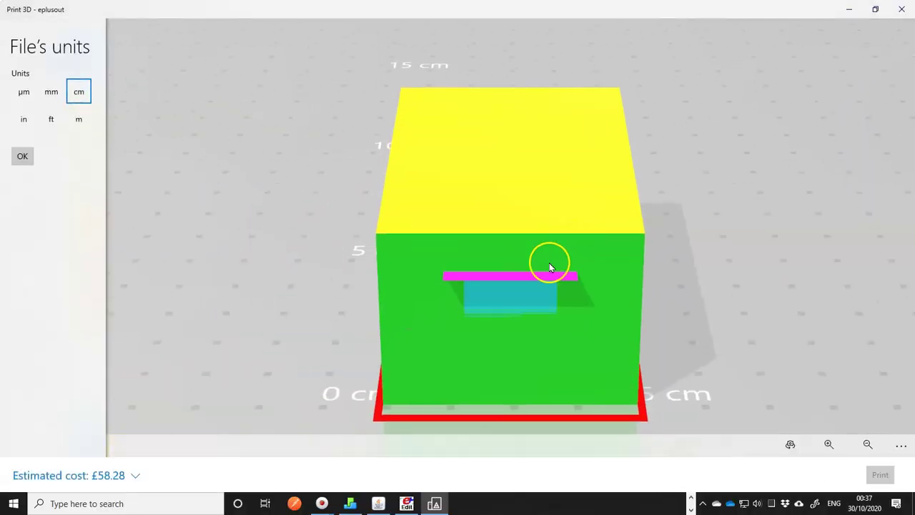
drag(543, 368, 523, 388)
drag(490, 348, 515, 314)
click(899, 9)
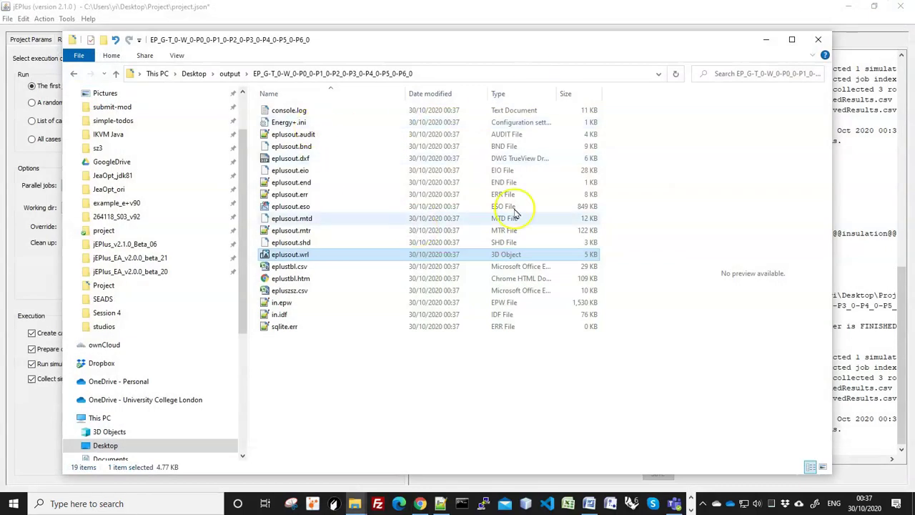
click(768, 41)
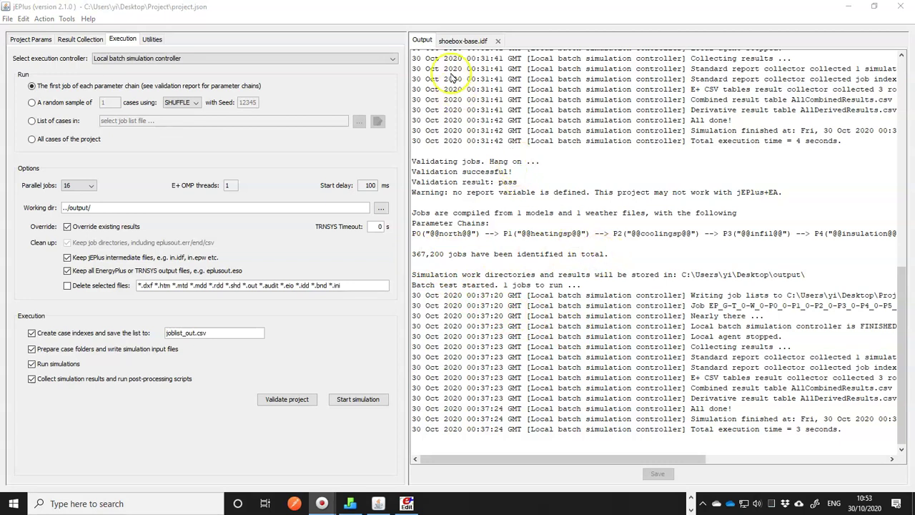
- Find 'fen' in the shoebox-base.idf template and select the window's Vertex 1–4 lines 896–899
click(461, 41)
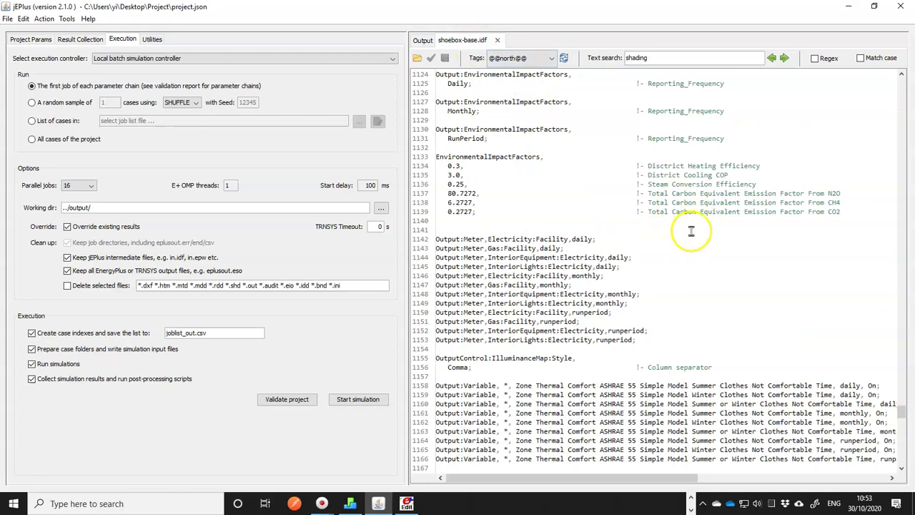
key(ctrl+f)
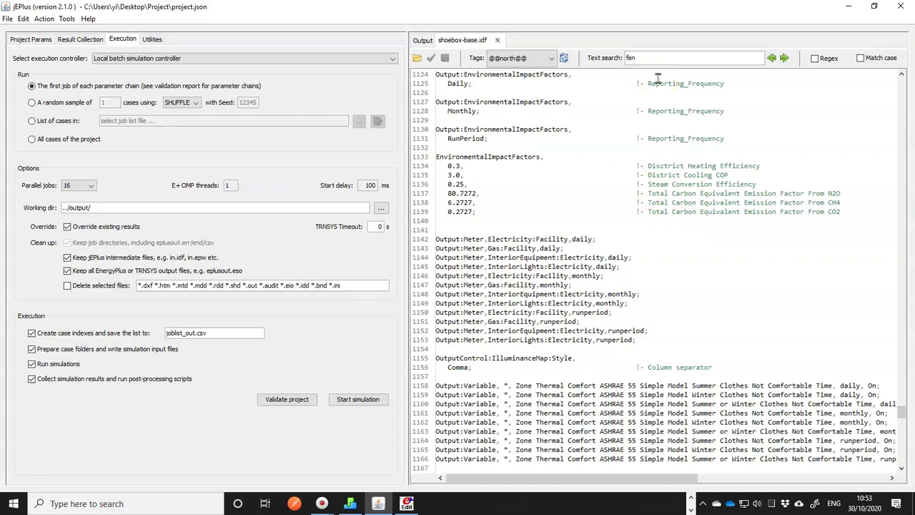
key(Return)
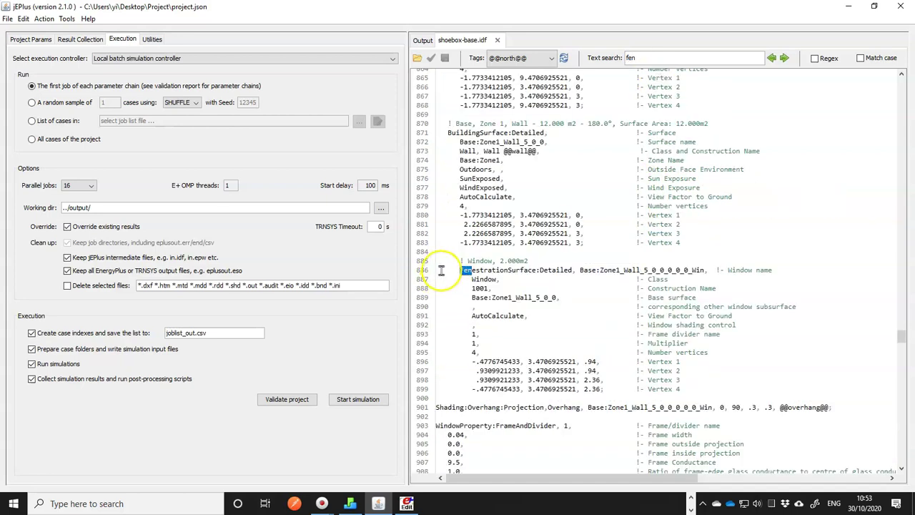
click(437, 271)
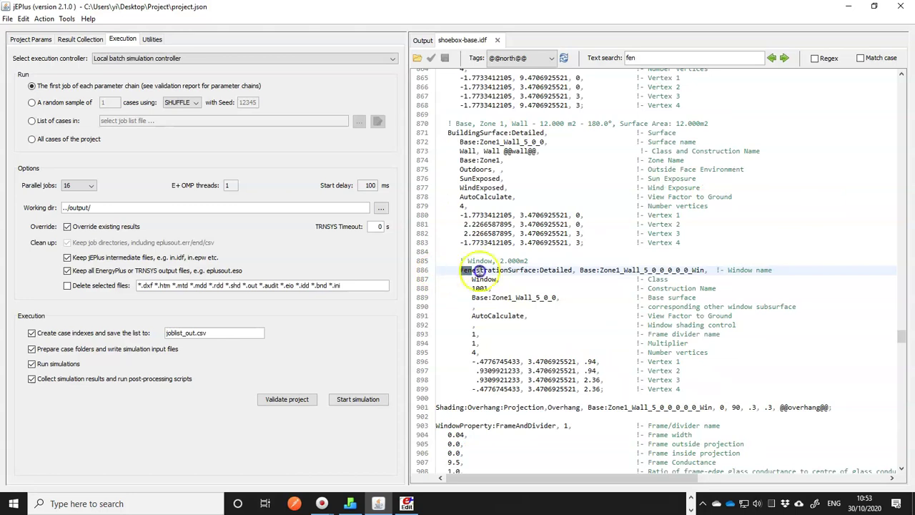
drag(460, 270, 494, 270)
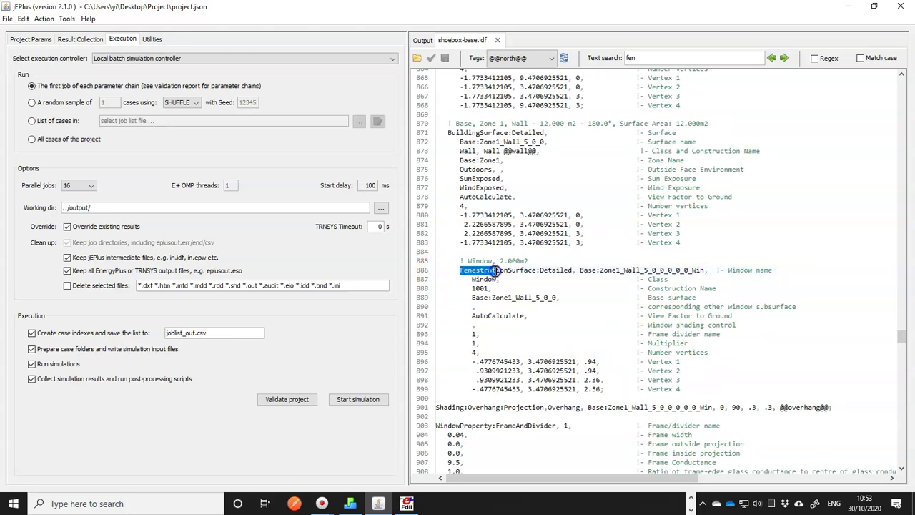
click(576, 270)
drag(439, 361, 435, 397)
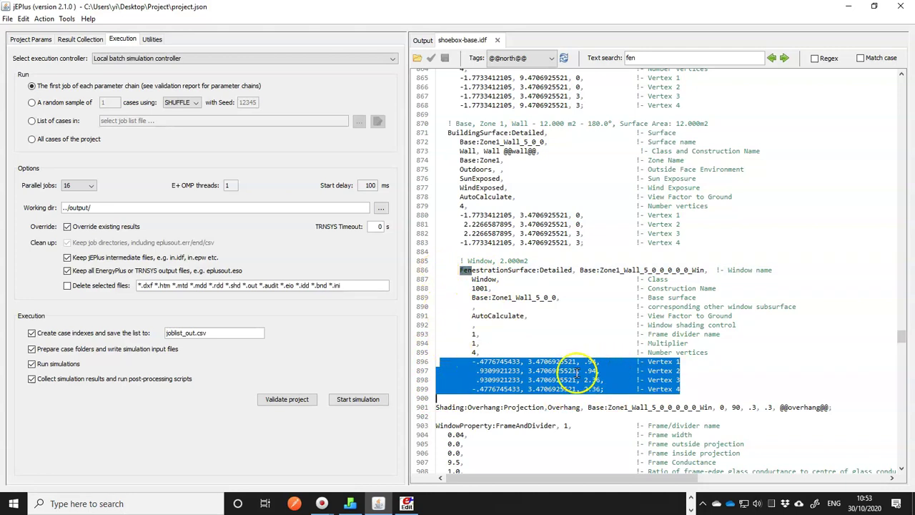
click(545, 367)
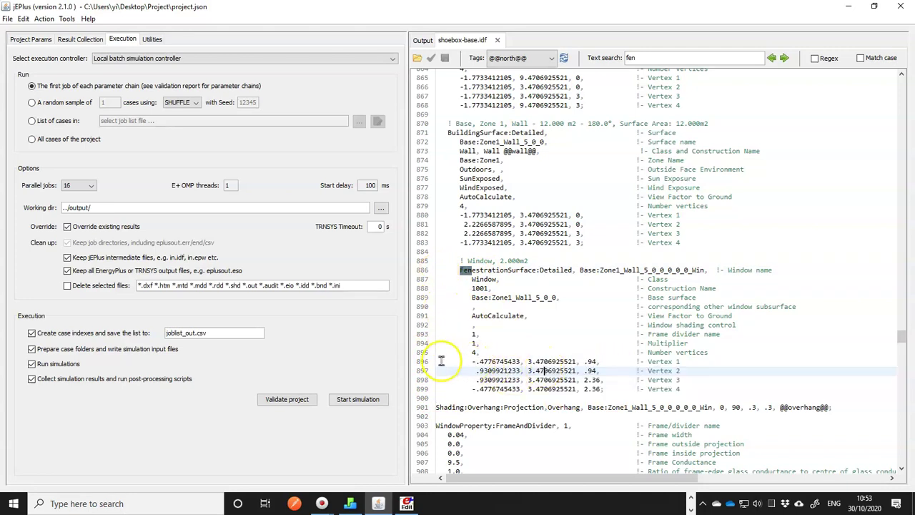
drag(438, 361, 434, 401)
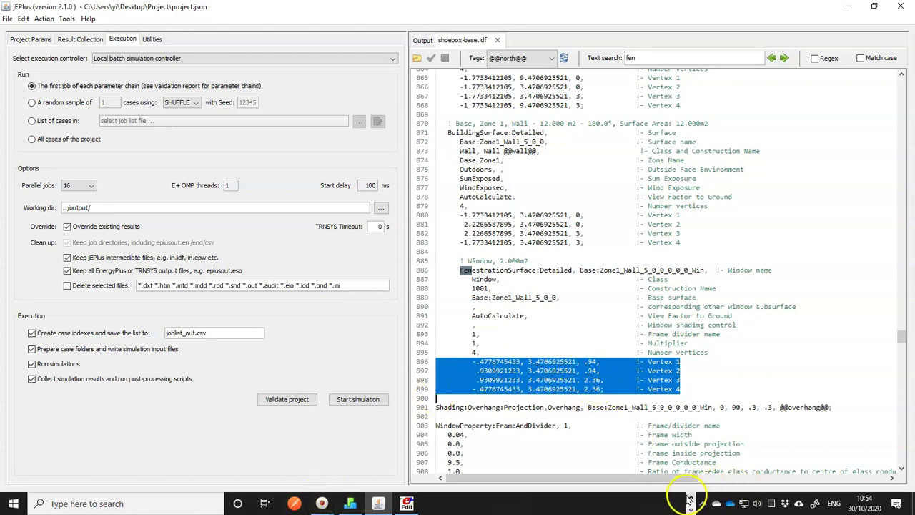
- On jeplus.org, open the v2.1 manual's Chapter 10 Examples and scroll to 10.3 Change Window Size
click(422, 505)
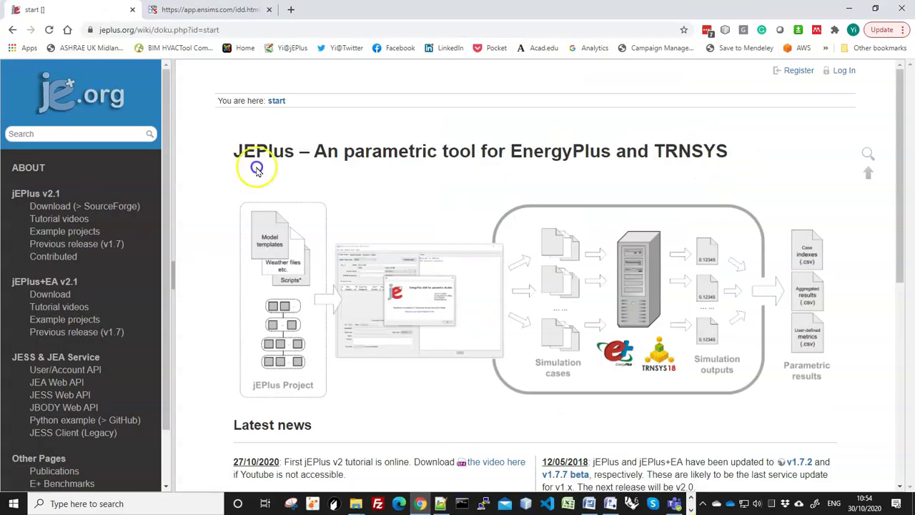
click(25, 194)
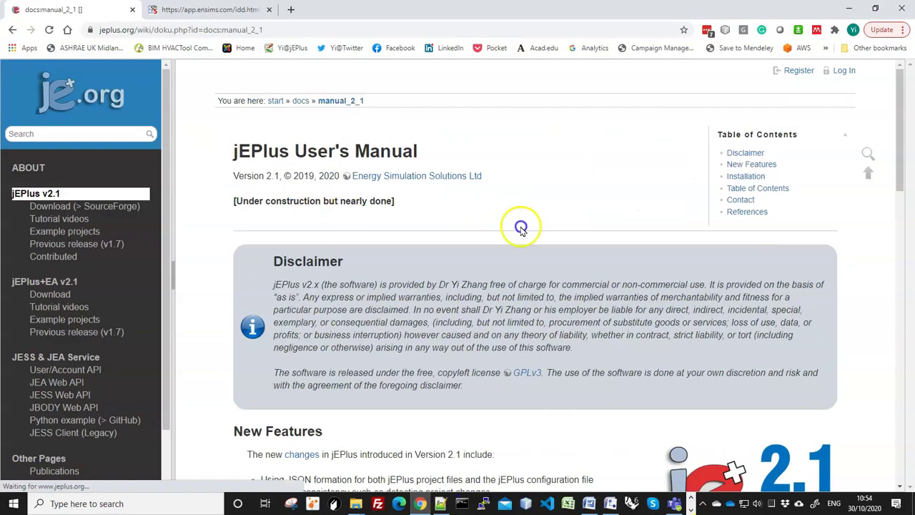
scroll(521, 227, down, 10)
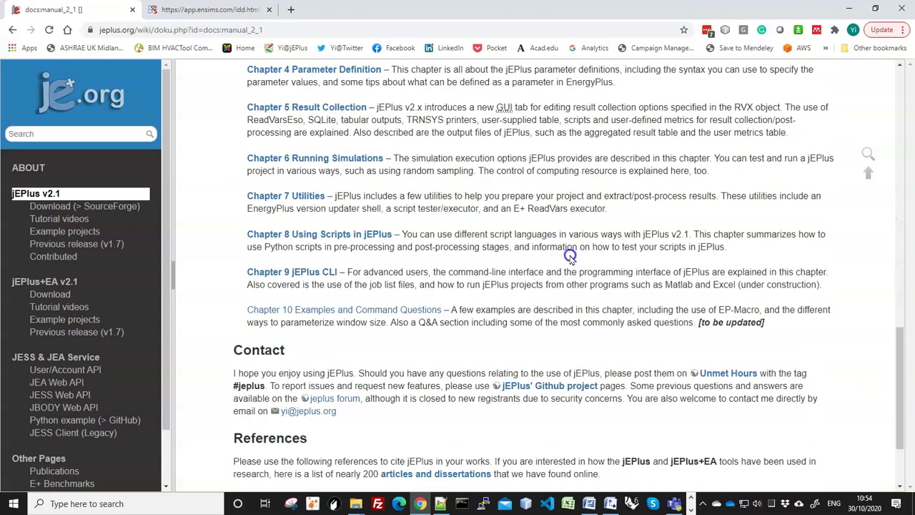
click(307, 309)
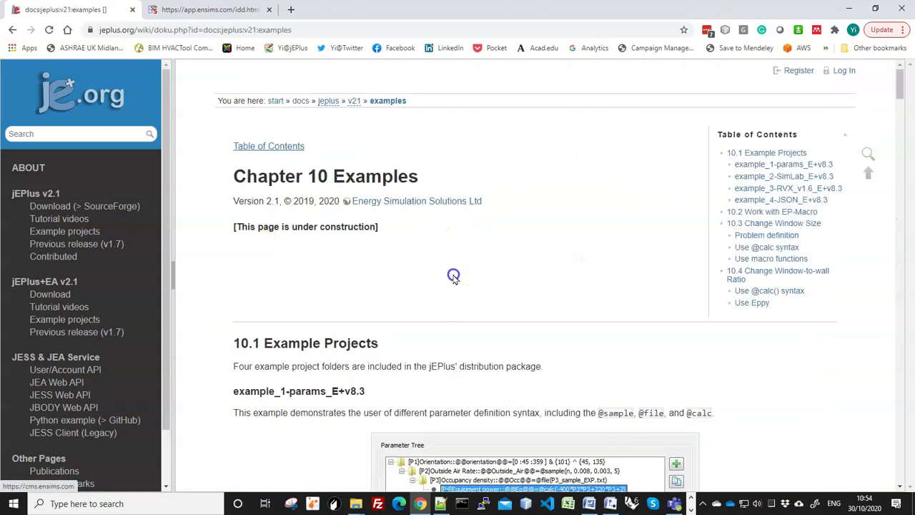
scroll(453, 276, down, 15)
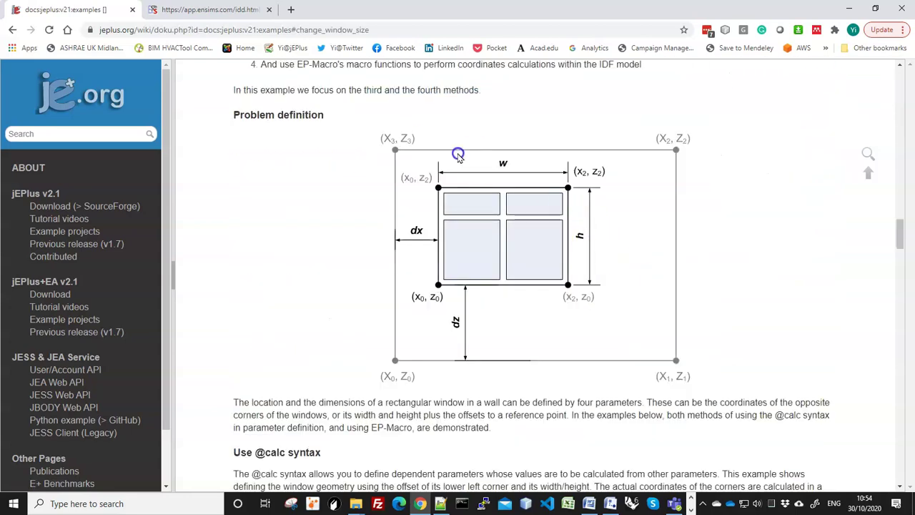
click(659, 359)
scroll(653, 347, down, 4)
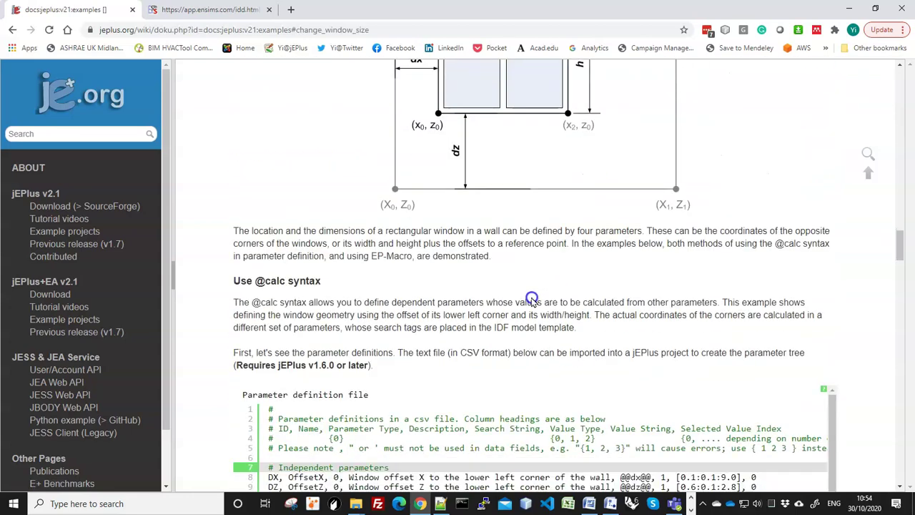
click(291, 443)
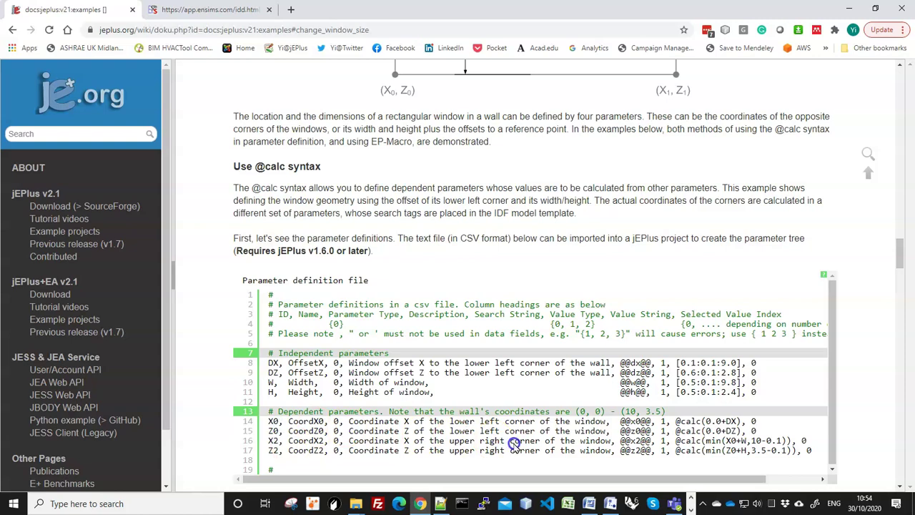
scroll(505, 382, up, 1)
scroll(505, 384, down, 3)
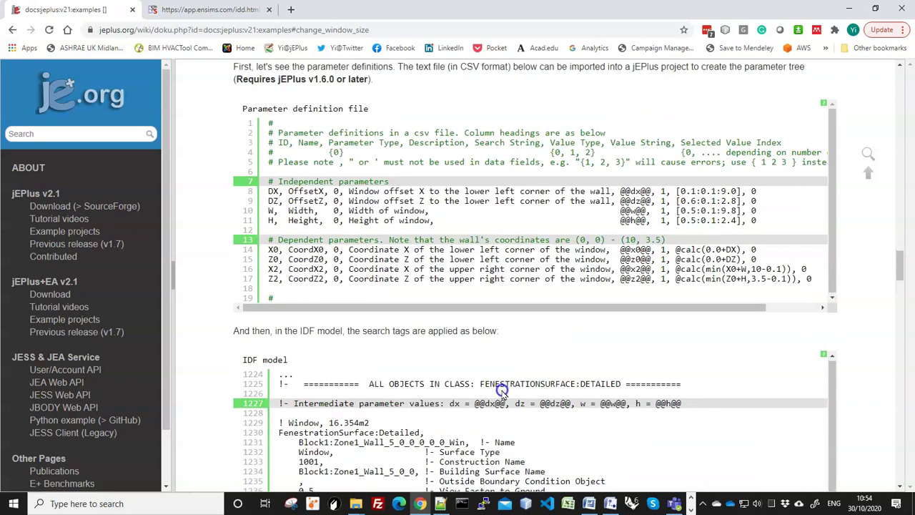
scroll(502, 390, down, 10)
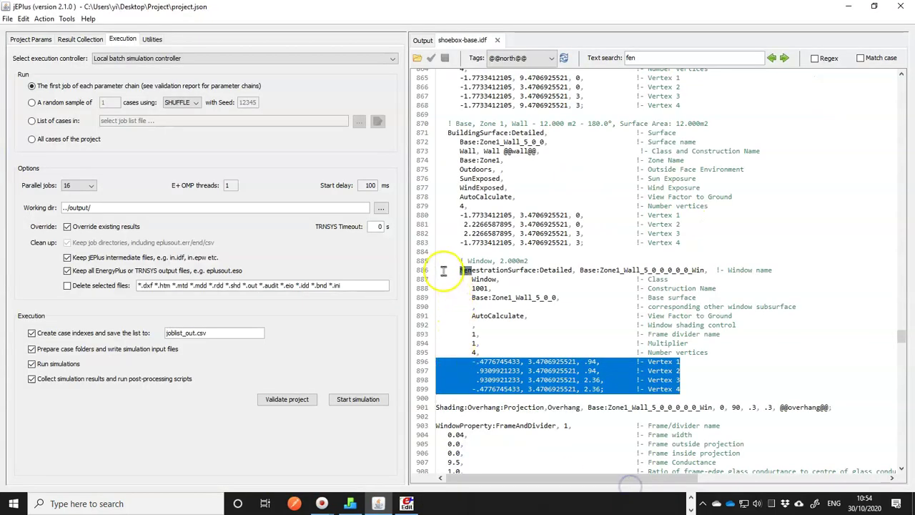
- Back in jEPlus, select the template's window object spanning lines 885–899
click(437, 261)
drag(437, 261, 429, 408)
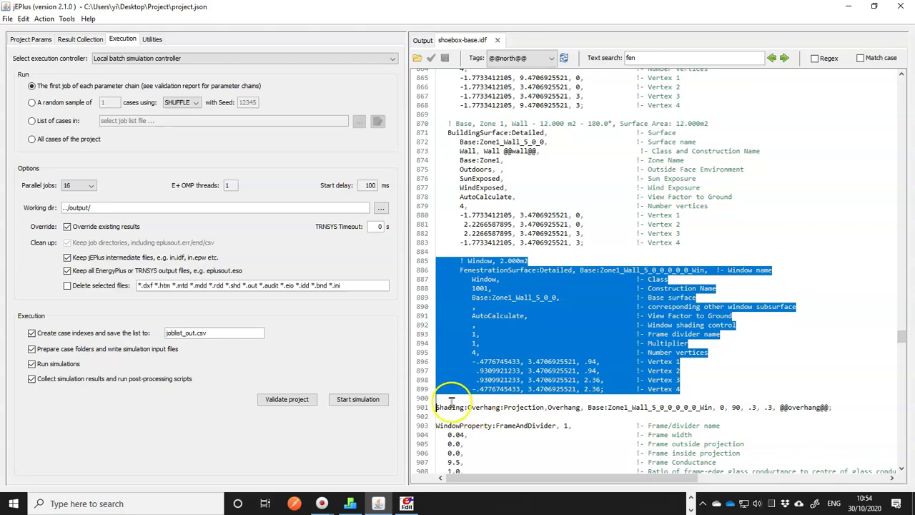
- In IDF Editor, add a new Window object with name 'name' and construction 'const'
click(406, 505)
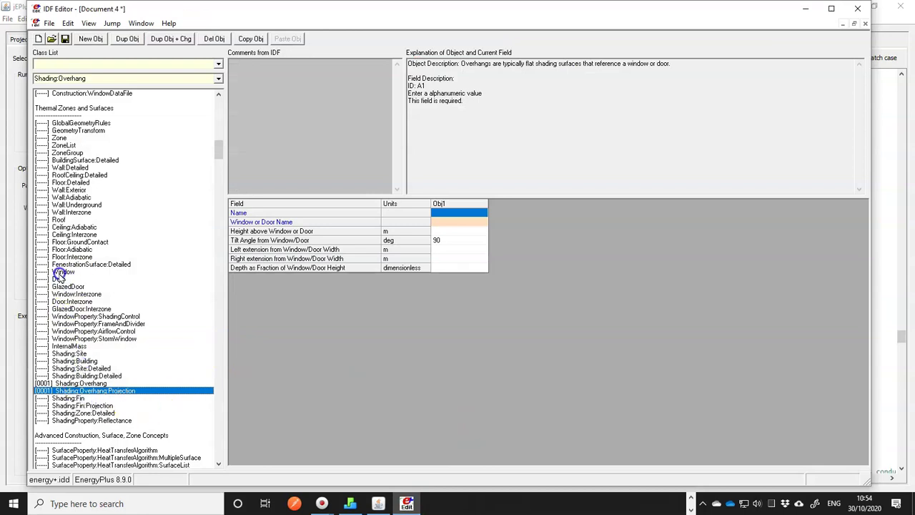
click(61, 272)
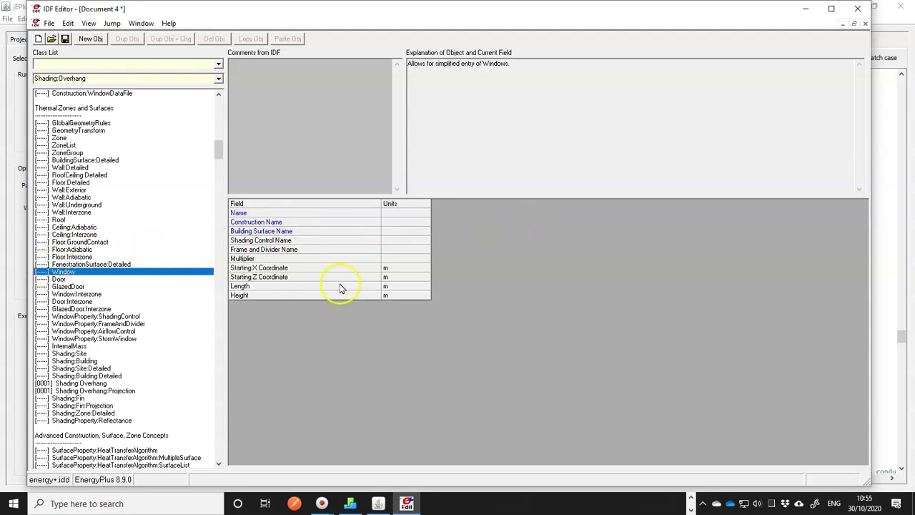
click(90, 38)
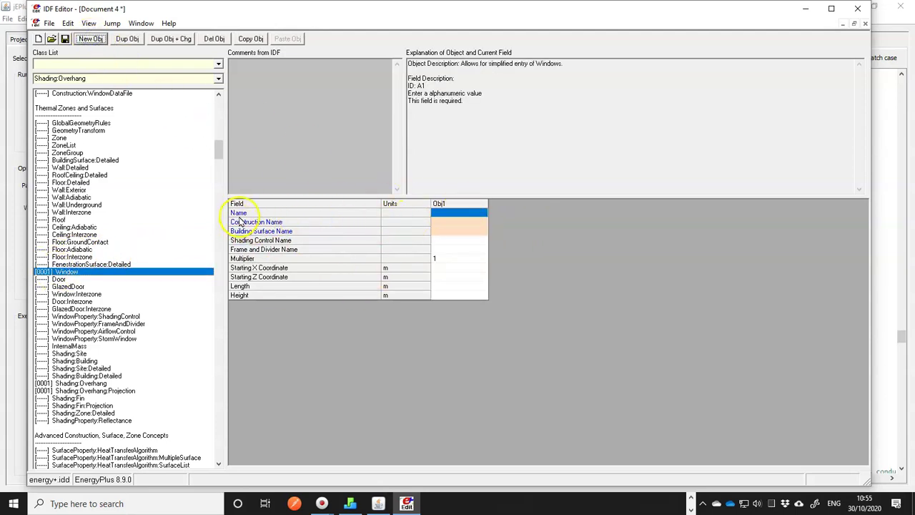
click(449, 212)
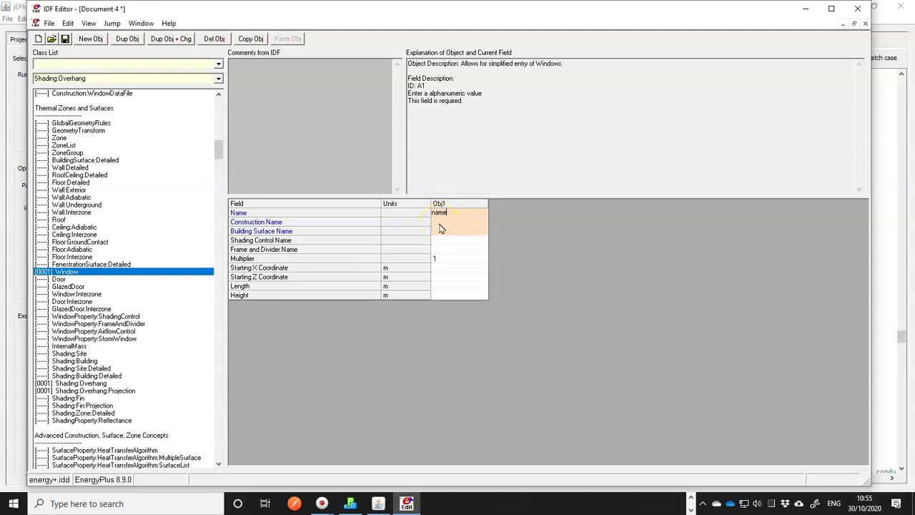
click(440, 222)
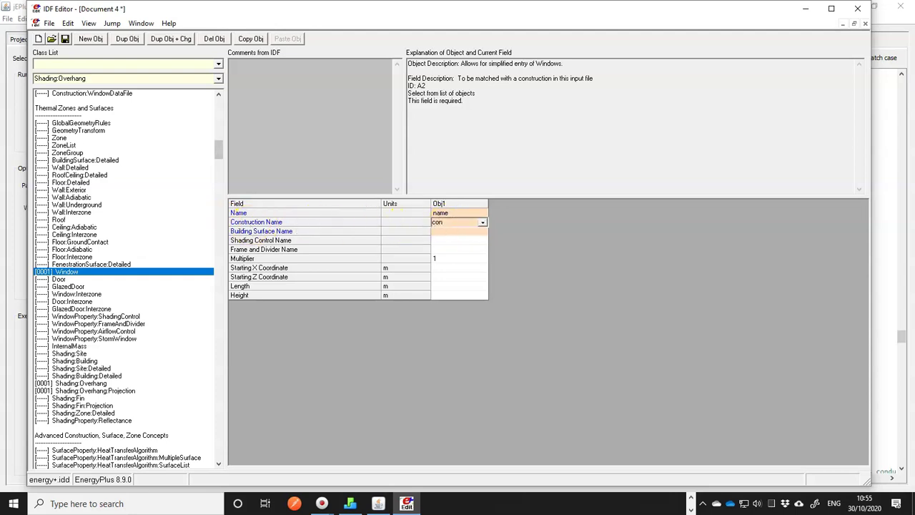
click(444, 233)
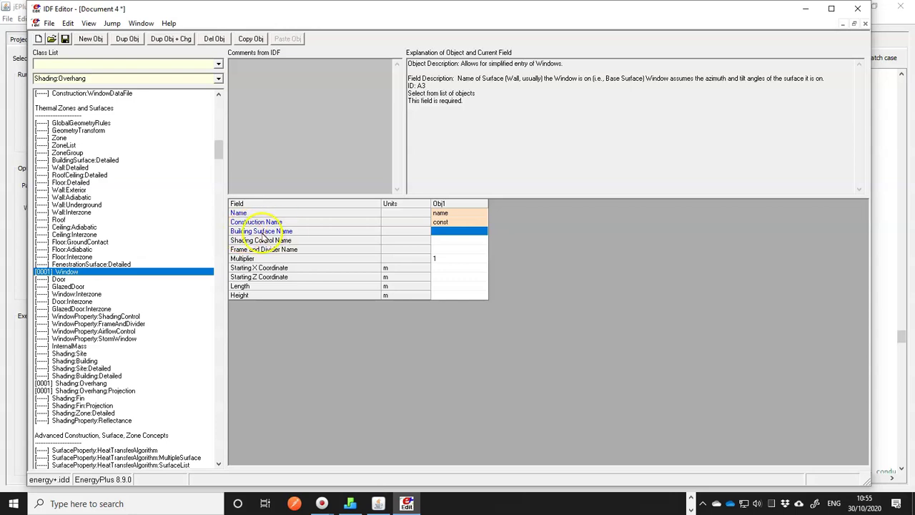
- Give the Window base surface 'surf' and multiplier 1, briefly checking GlobalGeometryRules
click(435, 233)
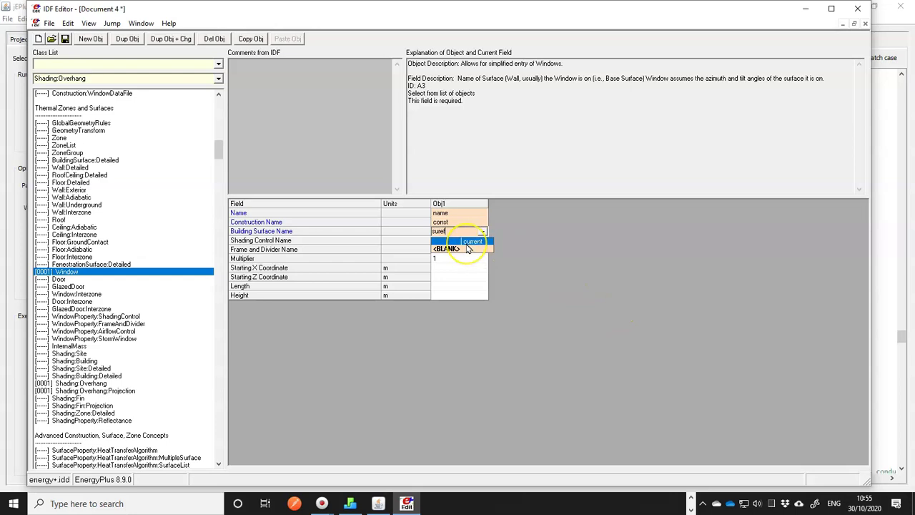
click(546, 247)
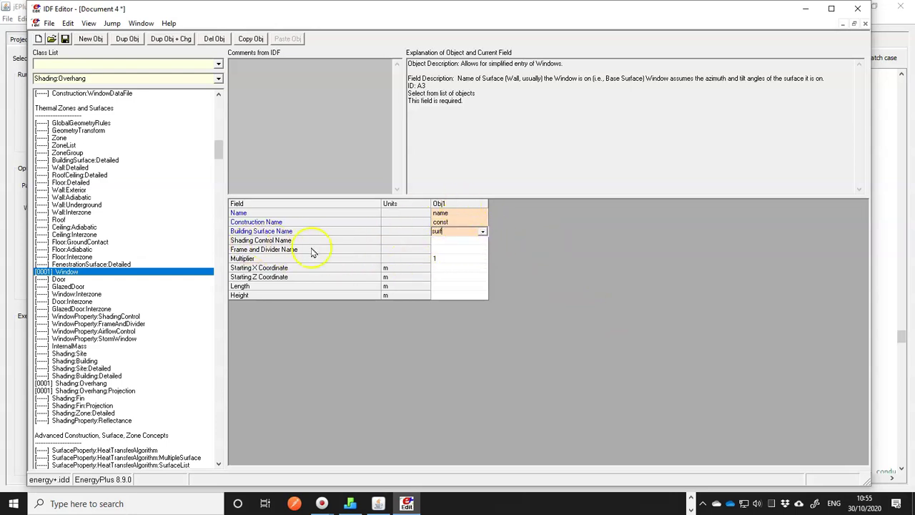
click(441, 243)
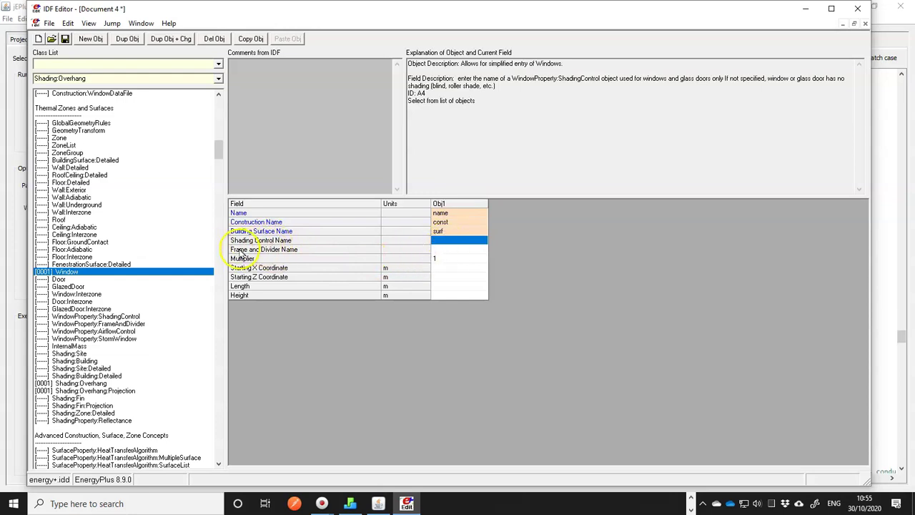
click(440, 250)
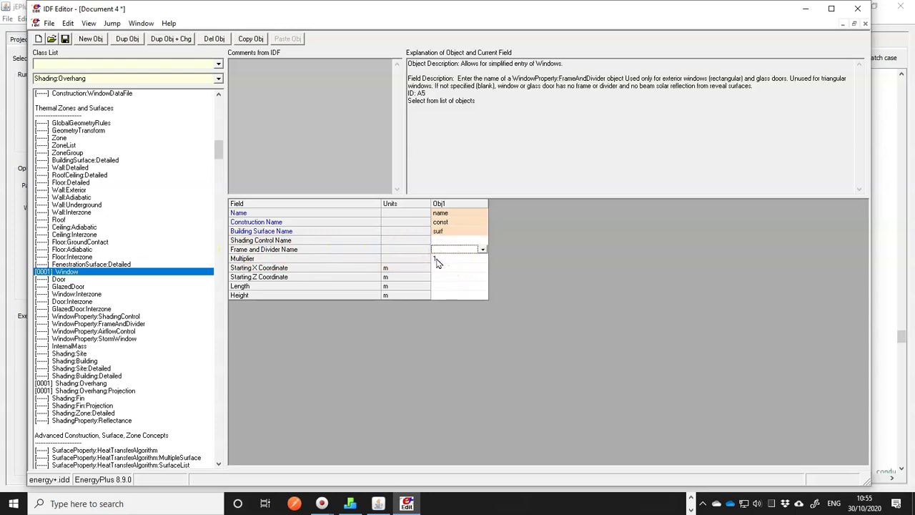
click(440, 259)
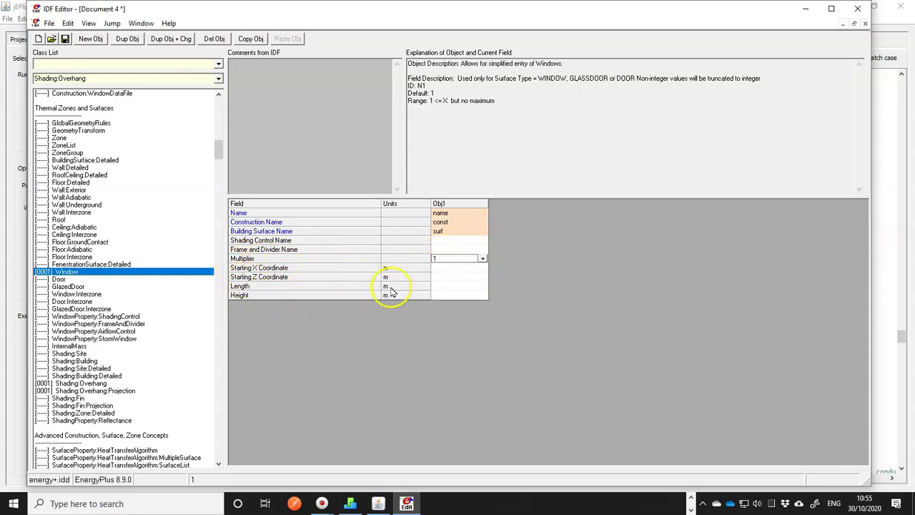
key(Down)
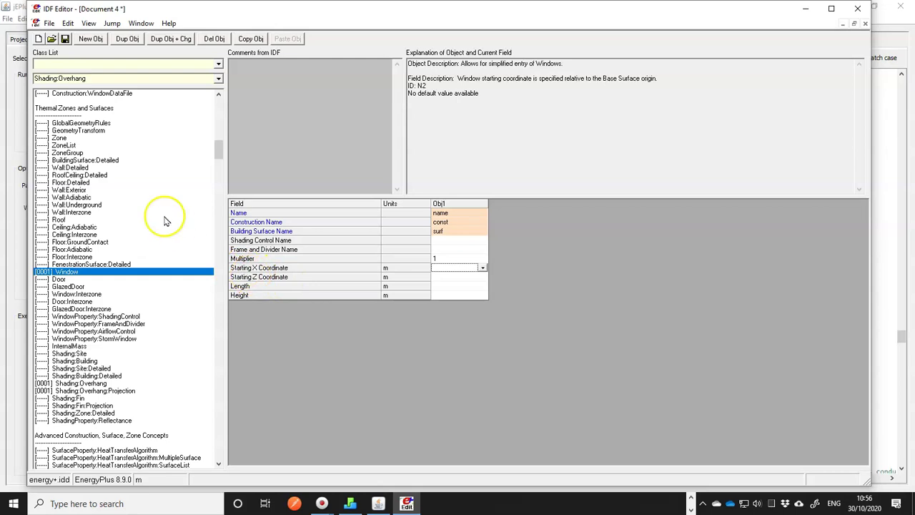
click(75, 123)
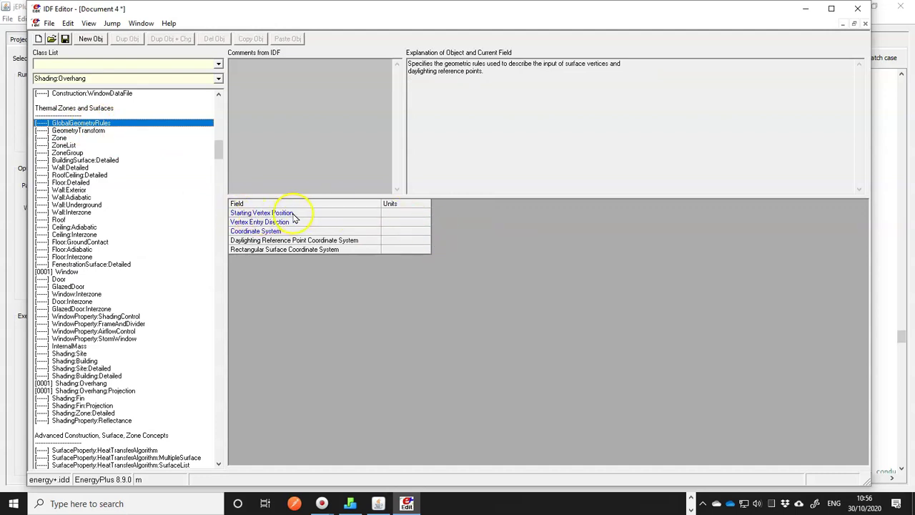
click(64, 271)
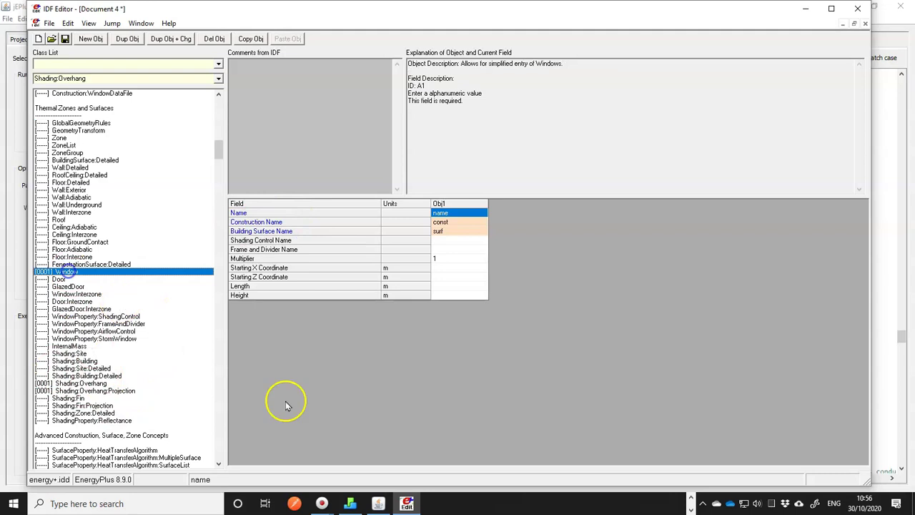
- Search 'geo' to highlight GlobalGeometryRules' LowerLeftCorner in the template, then search 'fene'
click(378, 503)
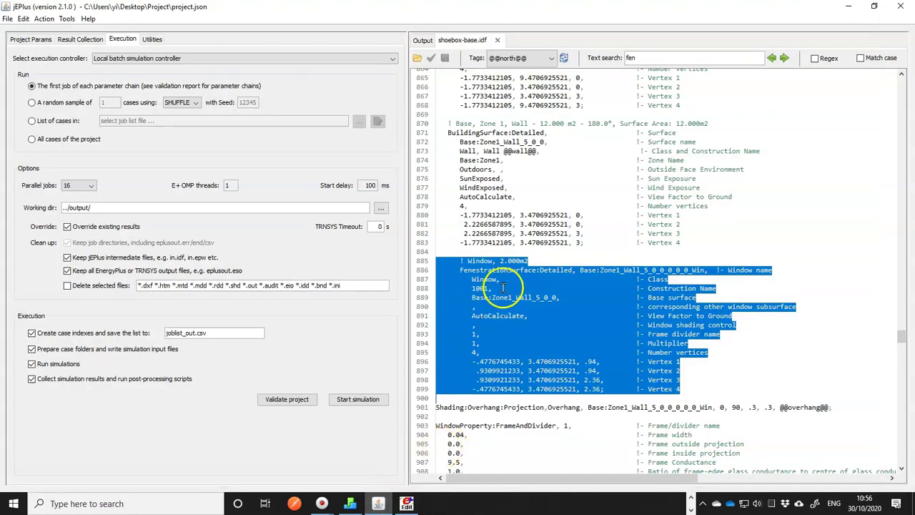
double_click(632, 58)
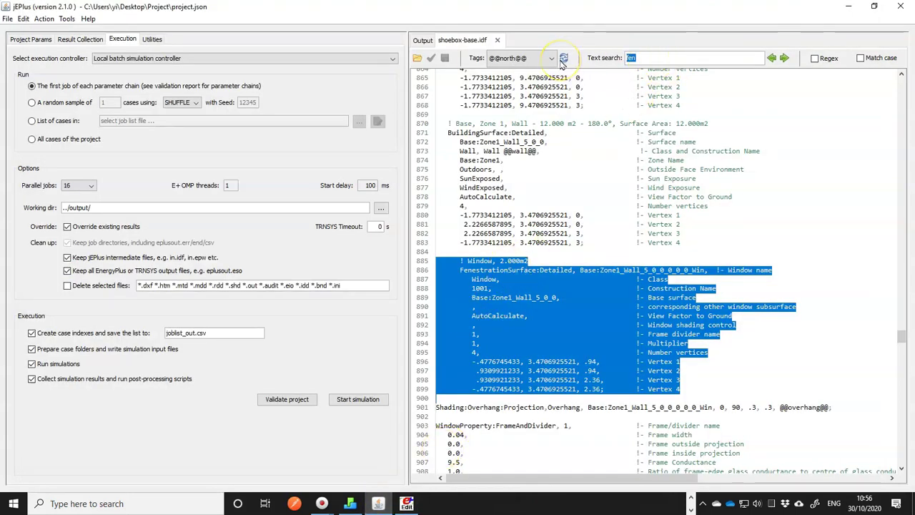
text(geo)
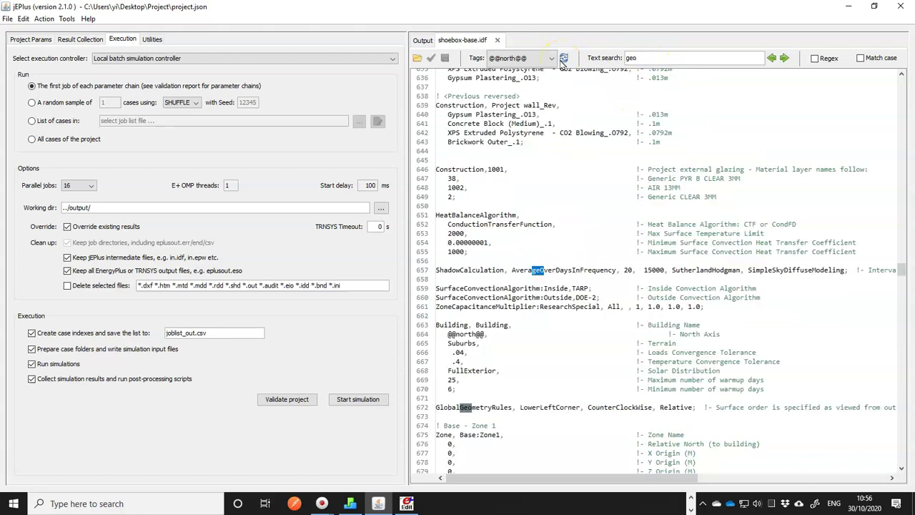
click(784, 58)
scroll(493, 421, down, 1)
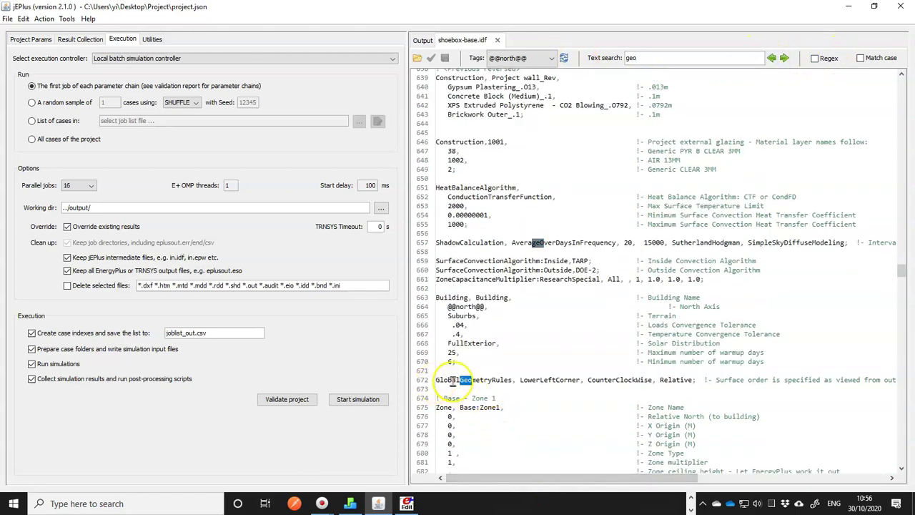
drag(520, 380, 585, 379)
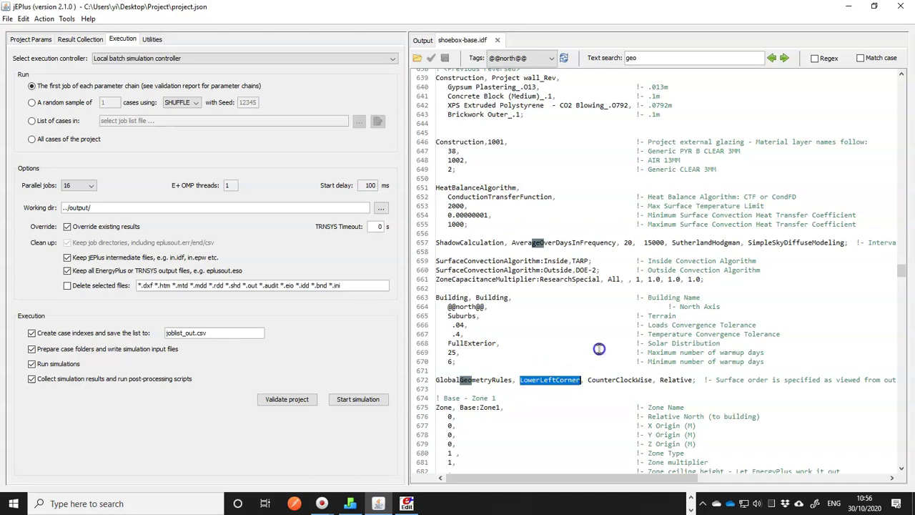
double_click(654, 60)
text(fene)
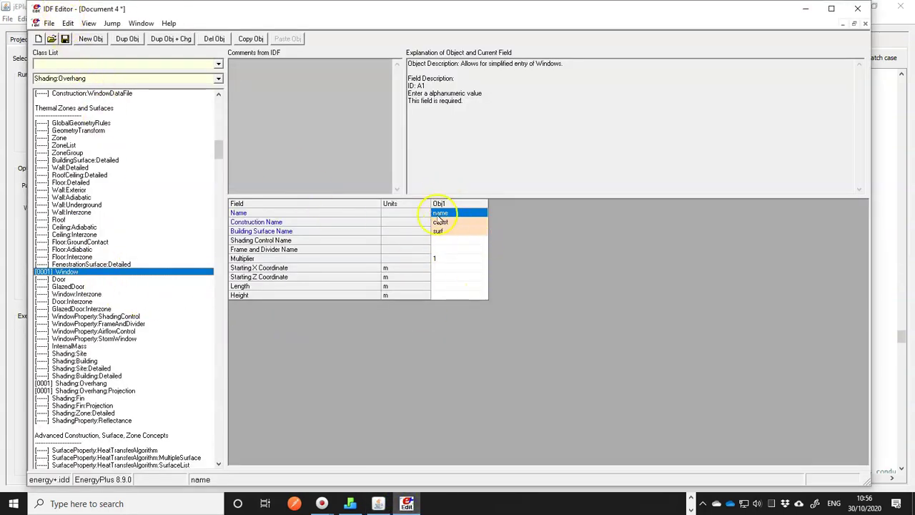
- Enter Window starting X 1, starting Z 2, length 3 and height 4, then copy the object
click(440, 267)
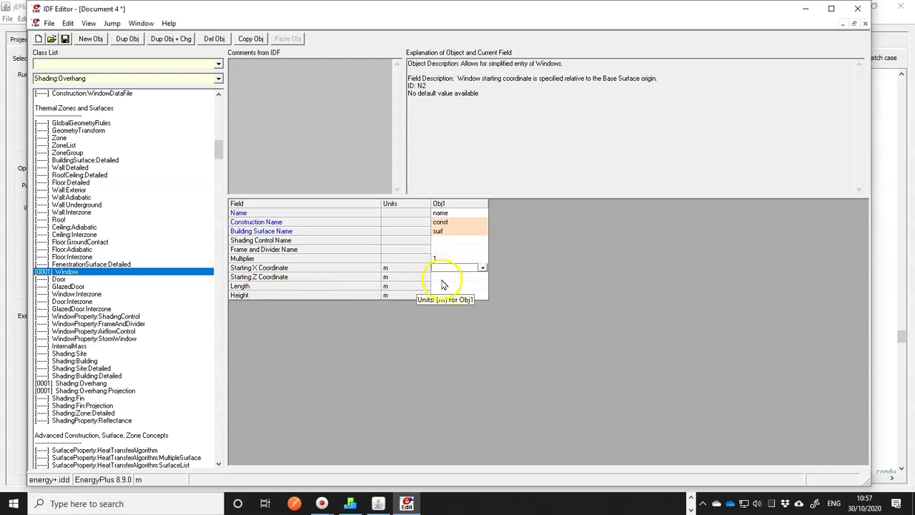
text(1)
click(437, 277)
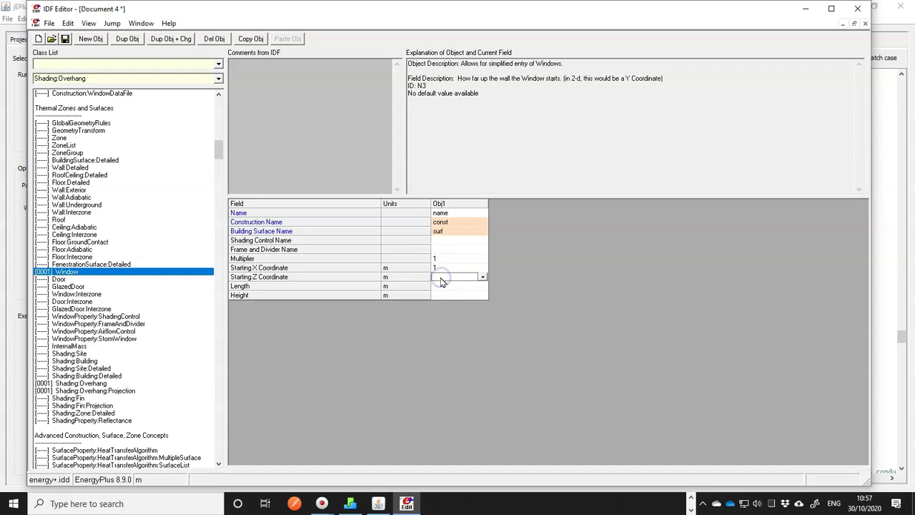
text(2)
click(439, 287)
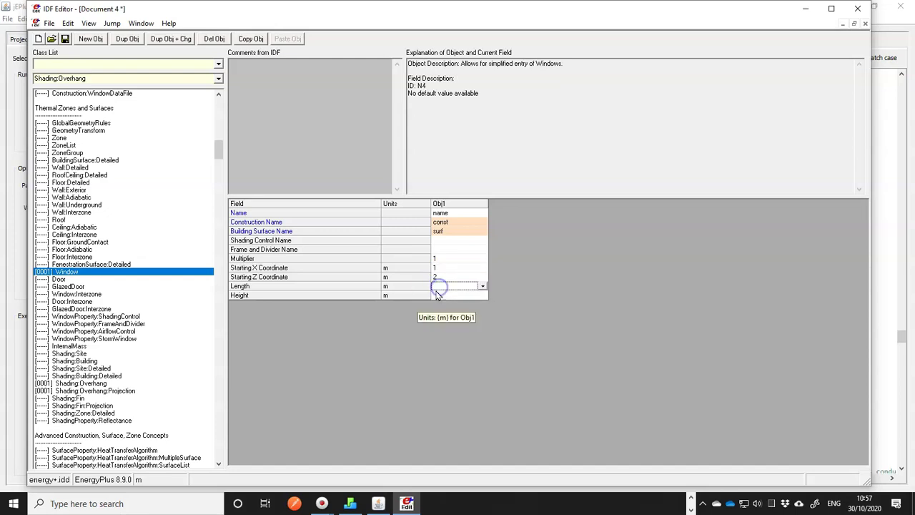
click(436, 296)
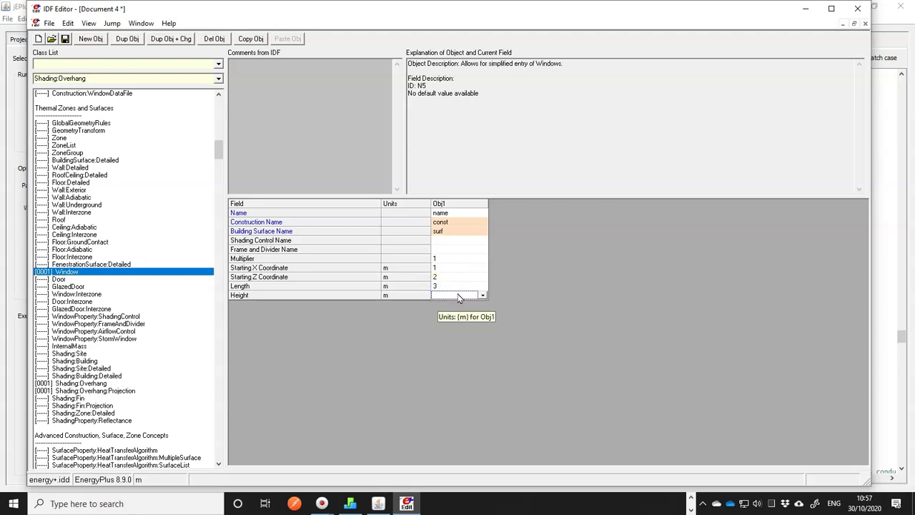
text(4)
click(523, 333)
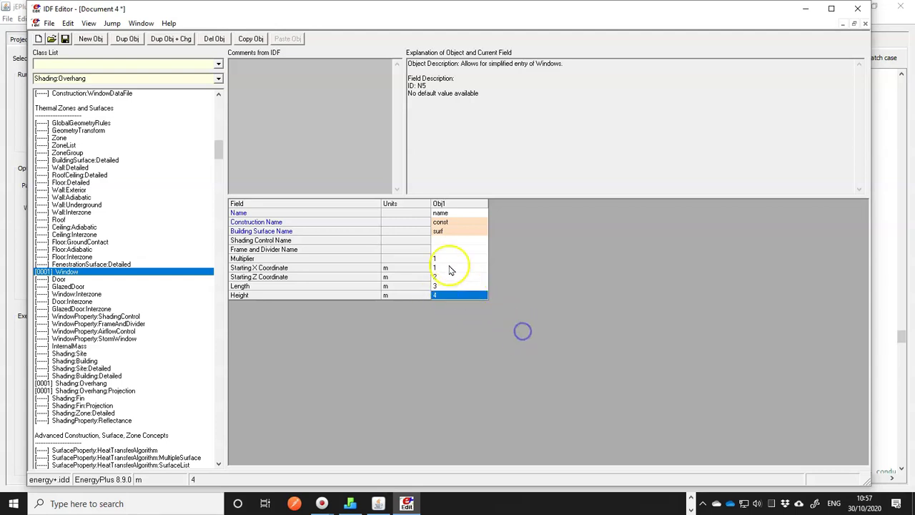
click(248, 40)
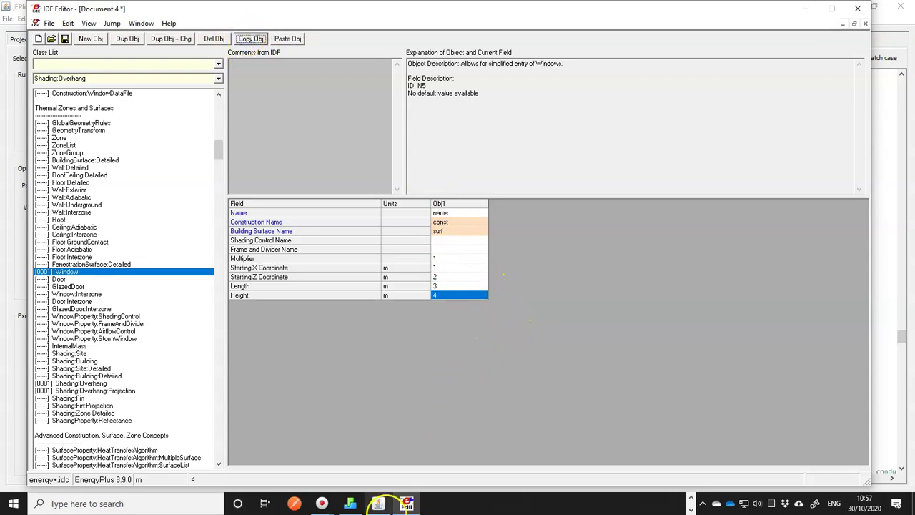
- Paste the copied Window object as line 901 after the window block, deleting its IDF prefix
mouse_move(377, 509)
click(390, 465)
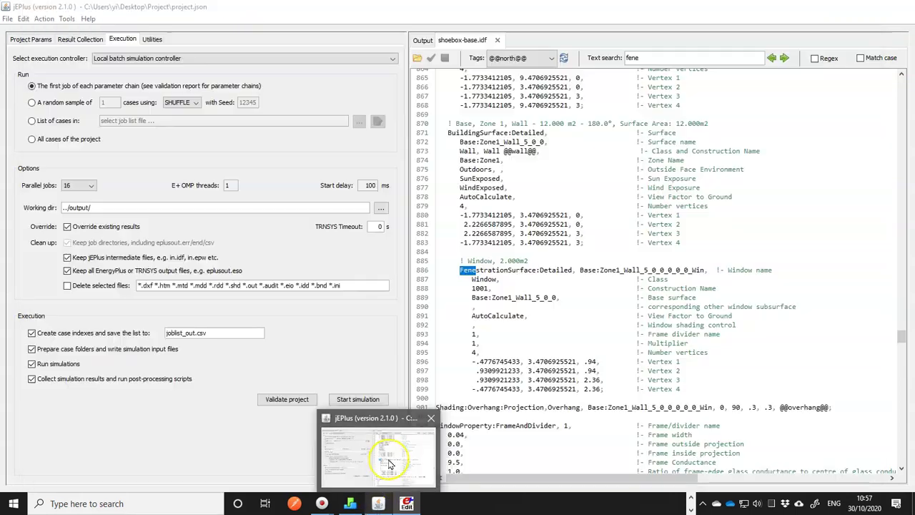
click(436, 408)
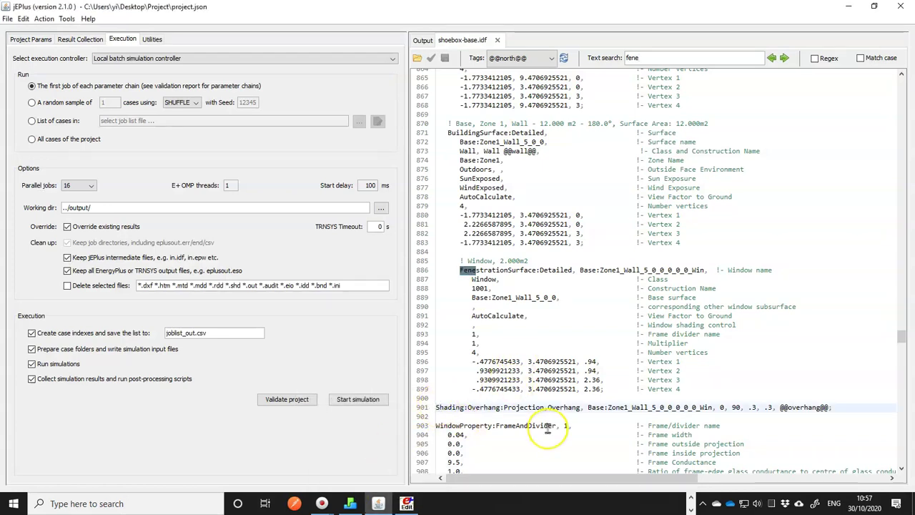
key(Return)
key(Up)
key(ctrl+v)
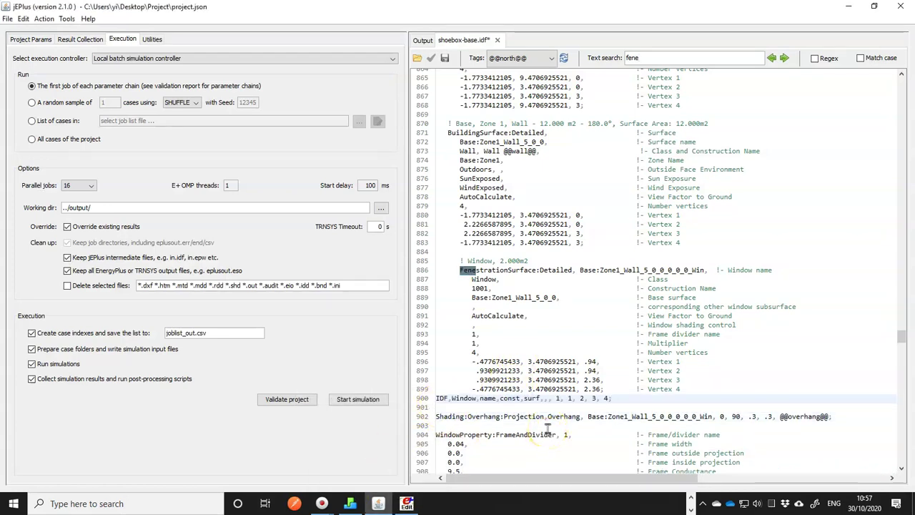
key(Home)
key(Return)
key(Up)
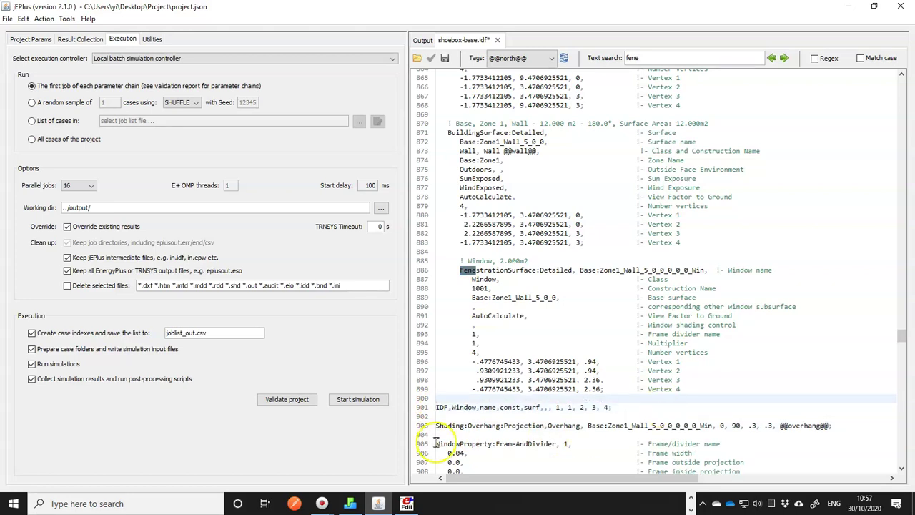
double_click(441, 407)
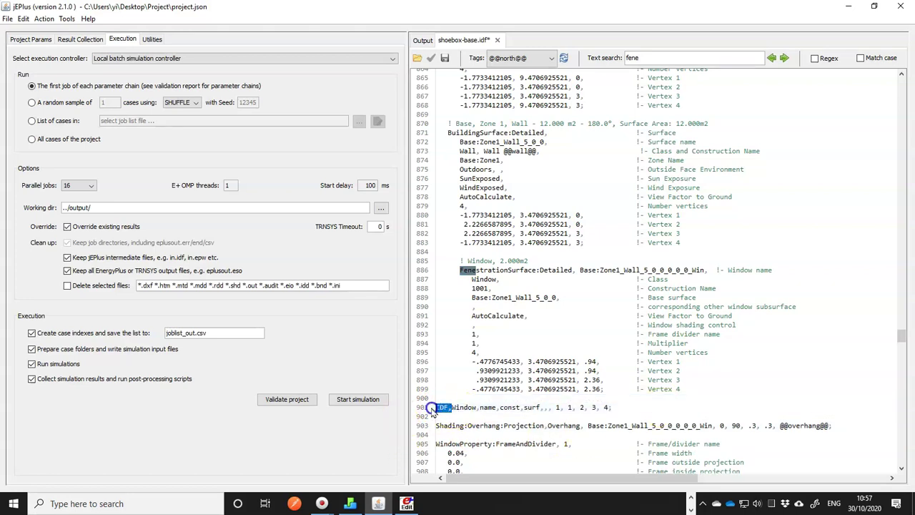
key(Delete)
key(Delete)
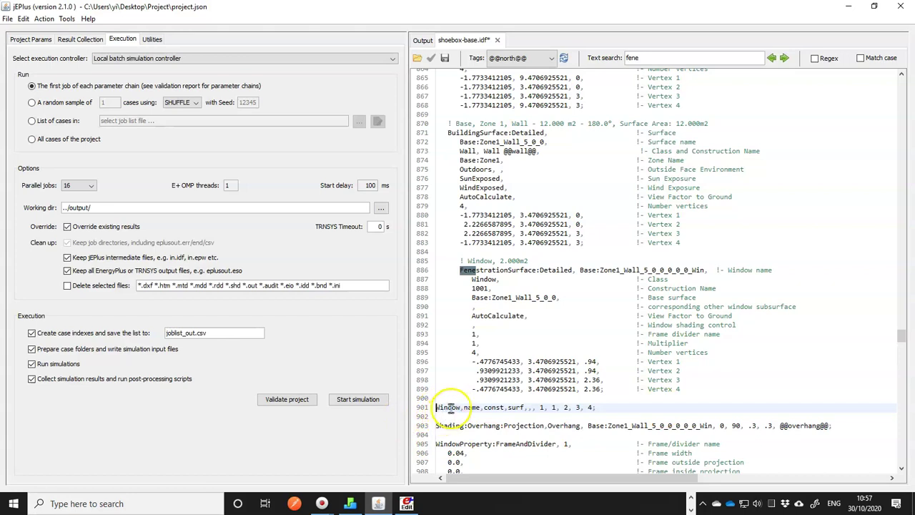
- Replace the name placeholder on line 901 with the existing window's name from line 886
click(493, 407)
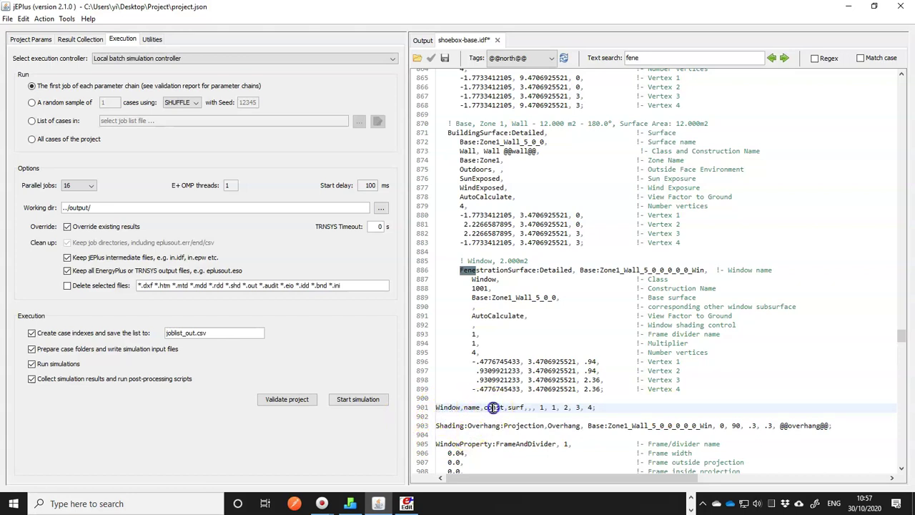
click(557, 407)
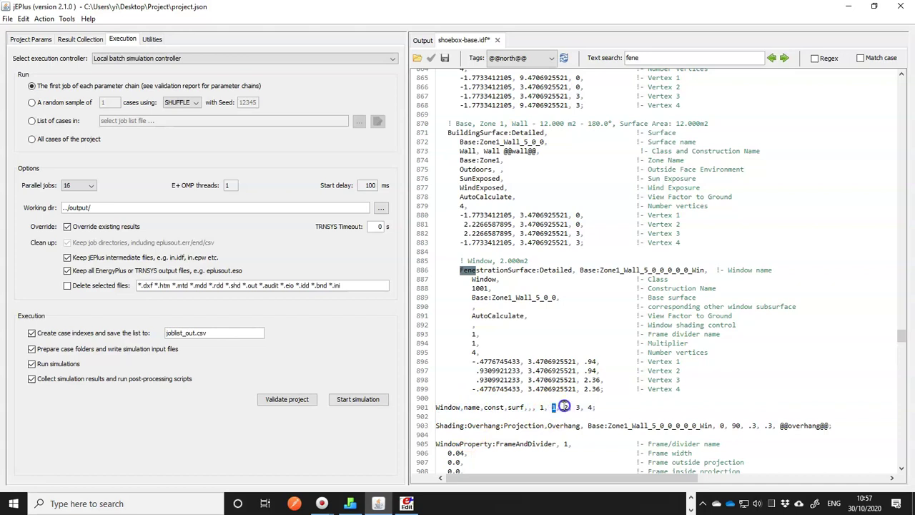
double_click(566, 406)
double_click(590, 407)
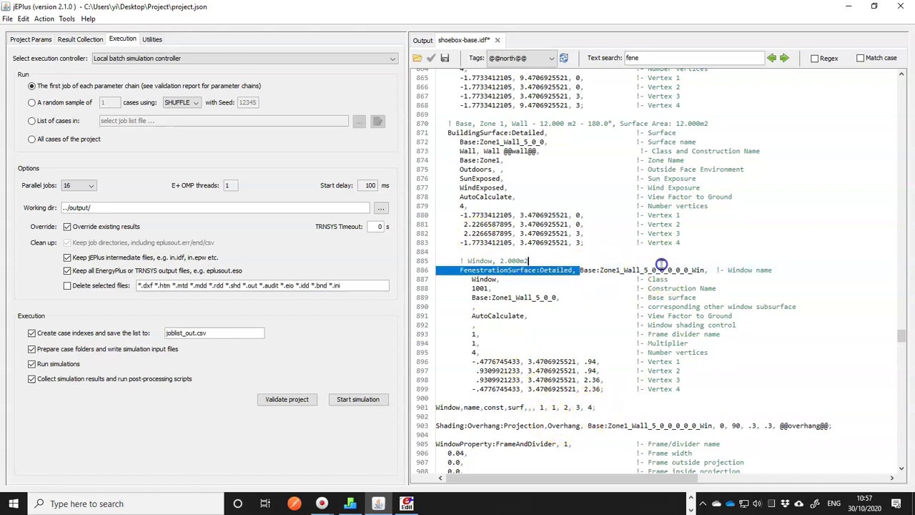
drag(580, 270, 699, 271)
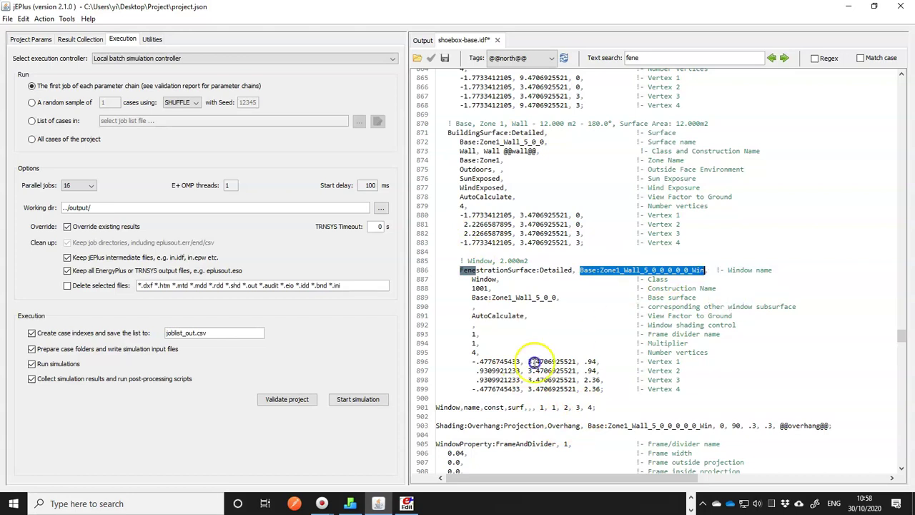
double_click(470, 407)
key(ctrl+v)
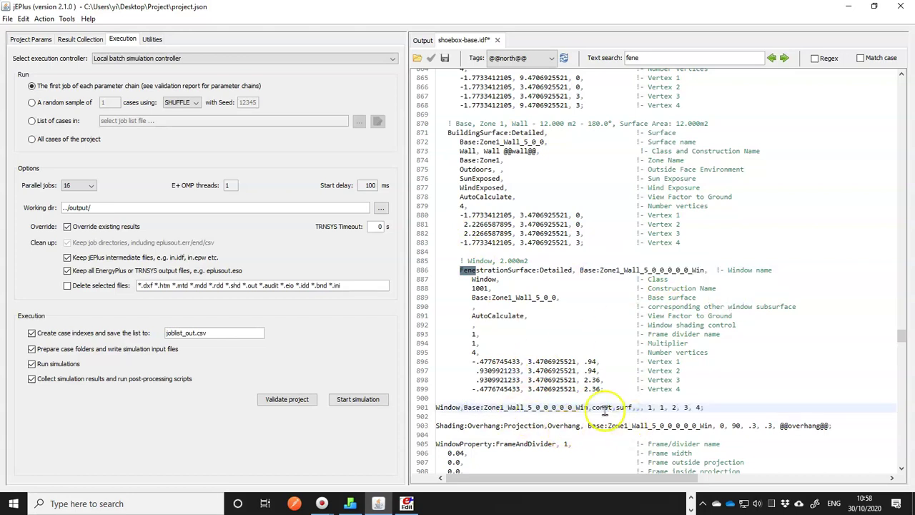
- Replace const with 1001 and surf with base surface Base:Zone1_Wall_5_0_0 on line 901
double_click(479, 288)
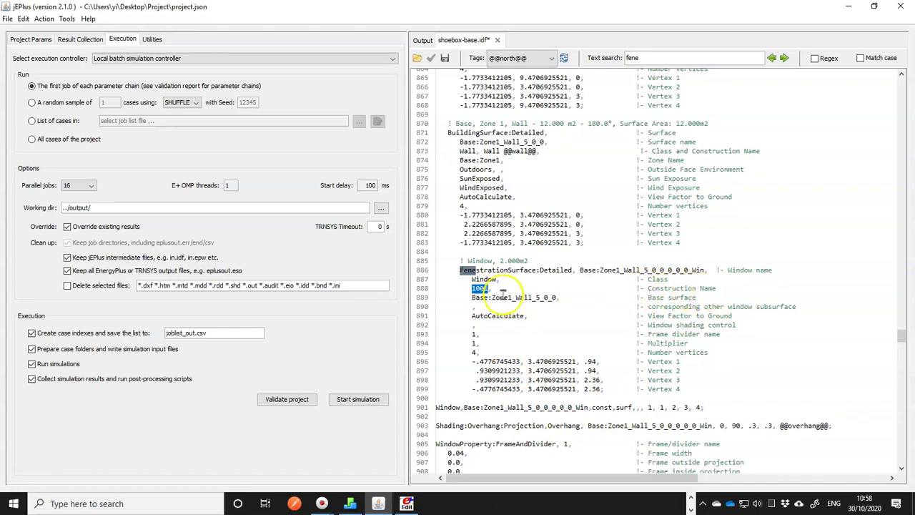
double_click(601, 407)
key(ctrl+v)
click(619, 408)
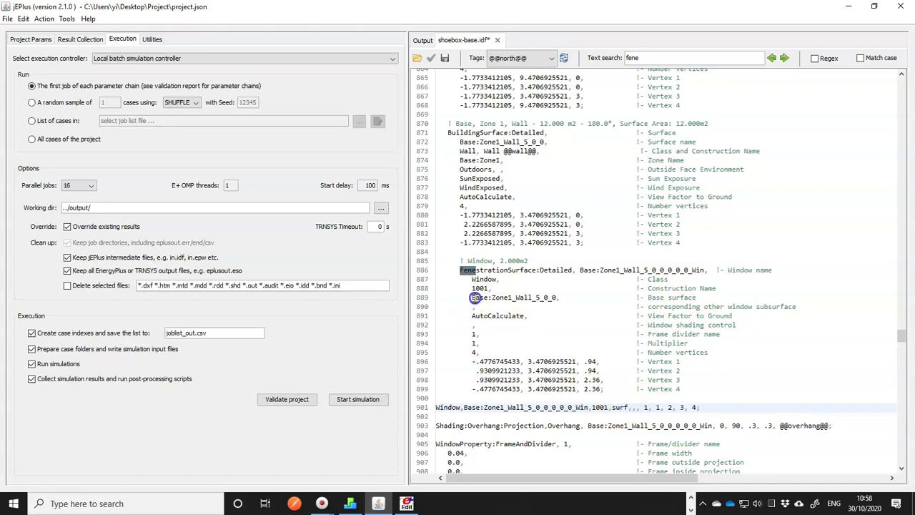
drag(471, 297, 557, 298)
key(ctrl+c)
double_click(617, 407)
key(ctrl+v)
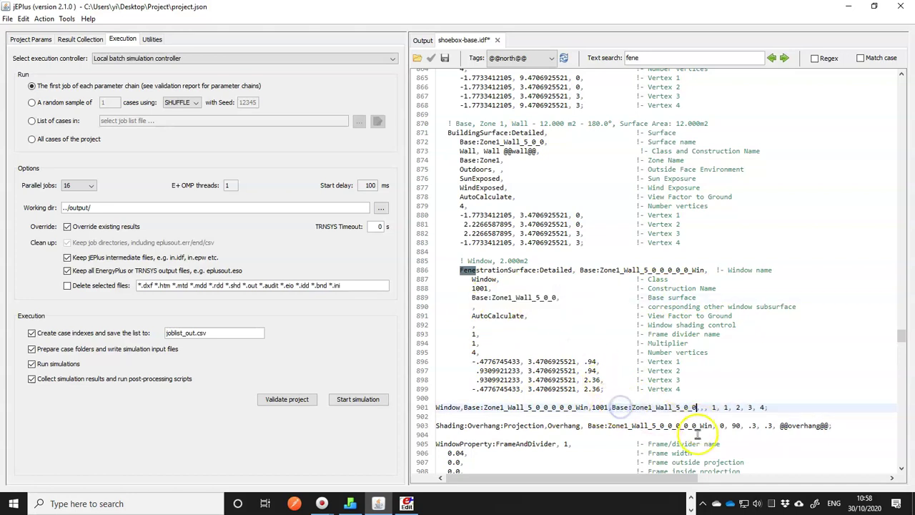
click(705, 408)
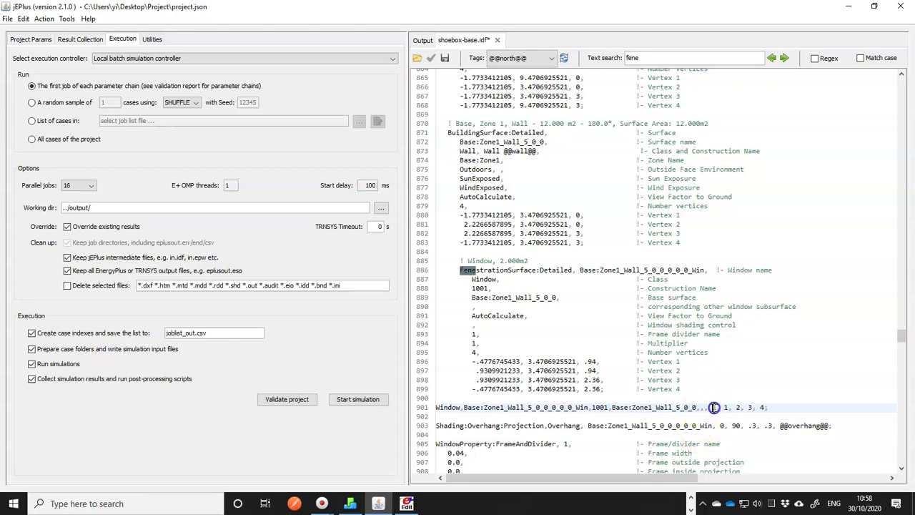
- Turn line 901's values 1, 2, 3, 4 into tags @@x@@, @@z@@, @@w@@, @@h@@
text(,)
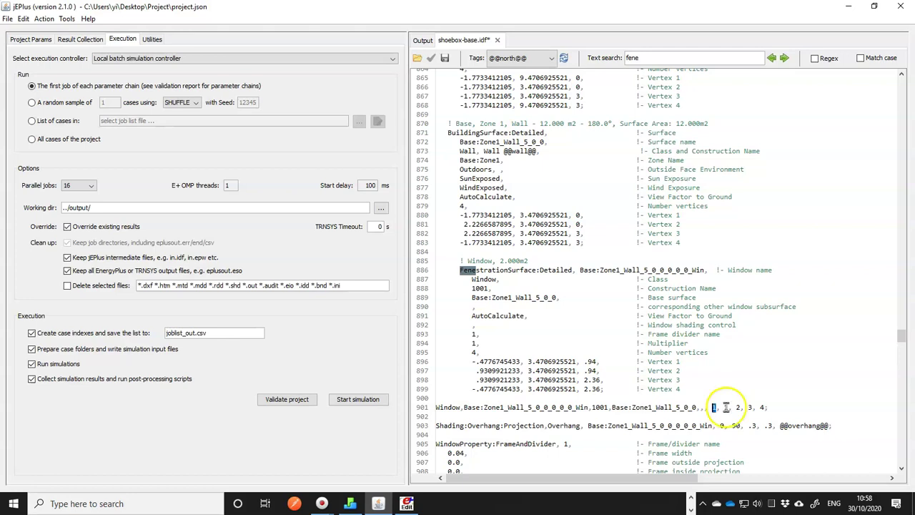
click(726, 408)
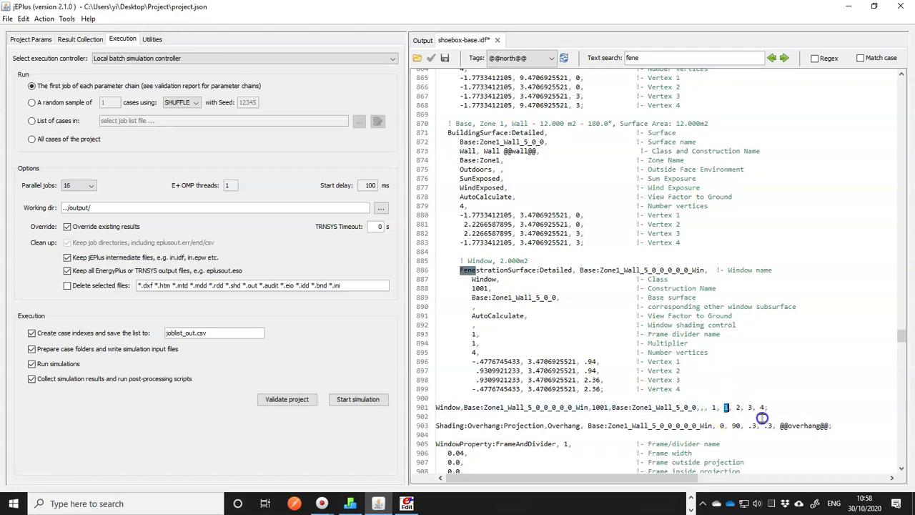
text(@@x@@)
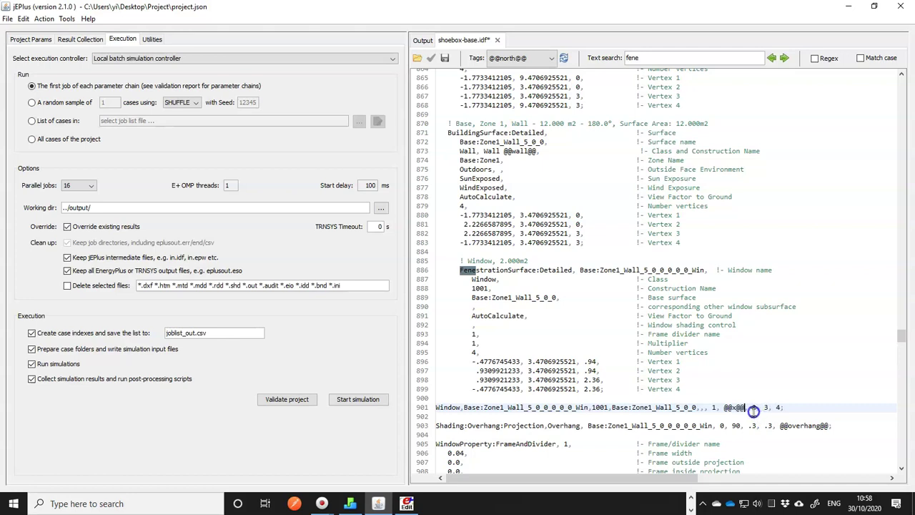
double_click(757, 407)
text(@@)
double_click(784, 406)
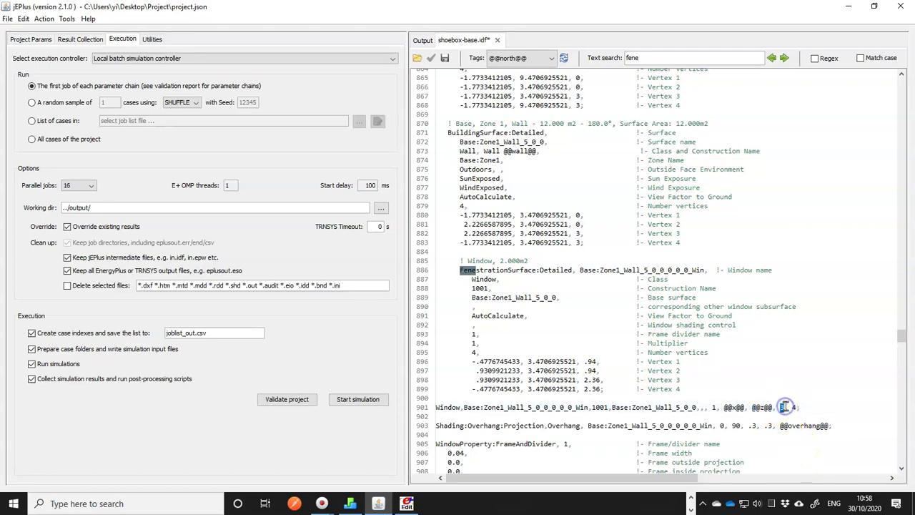
text(@@w@@)
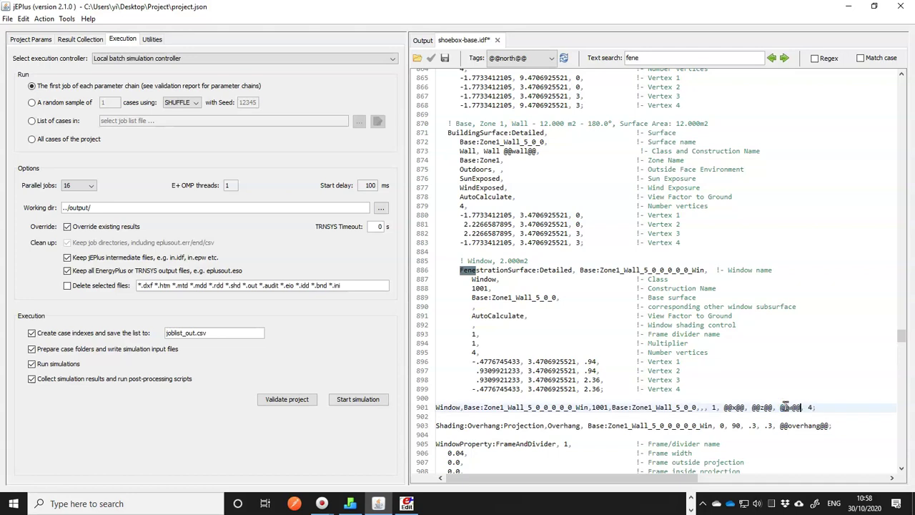
double_click(808, 407)
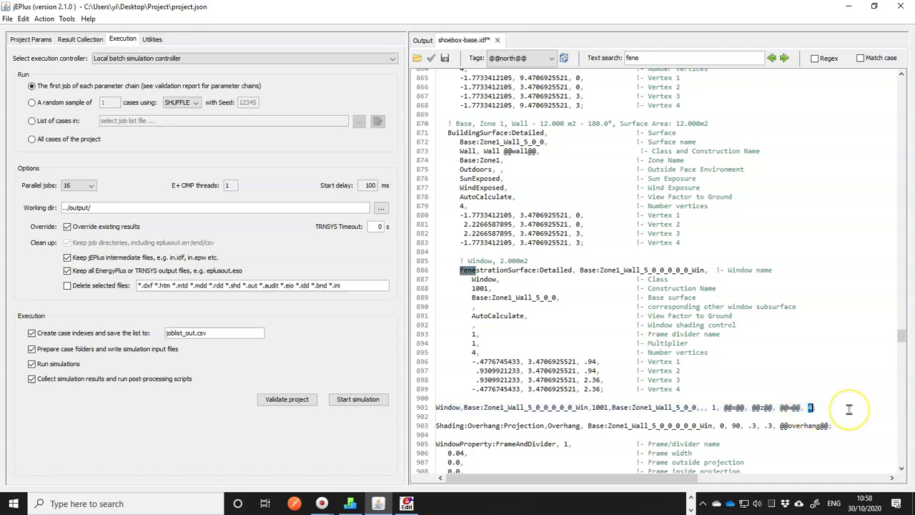
text(@@h@@)
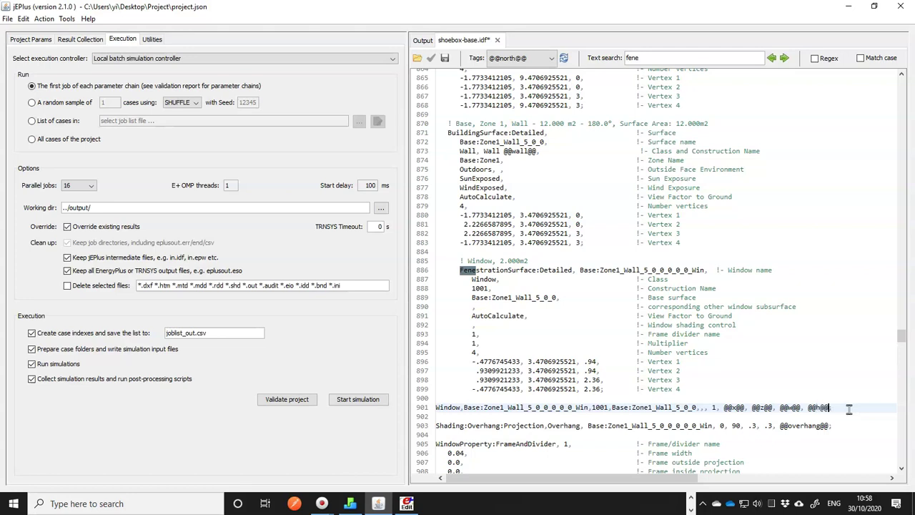
click(829, 409)
click(723, 407)
click(32, 39)
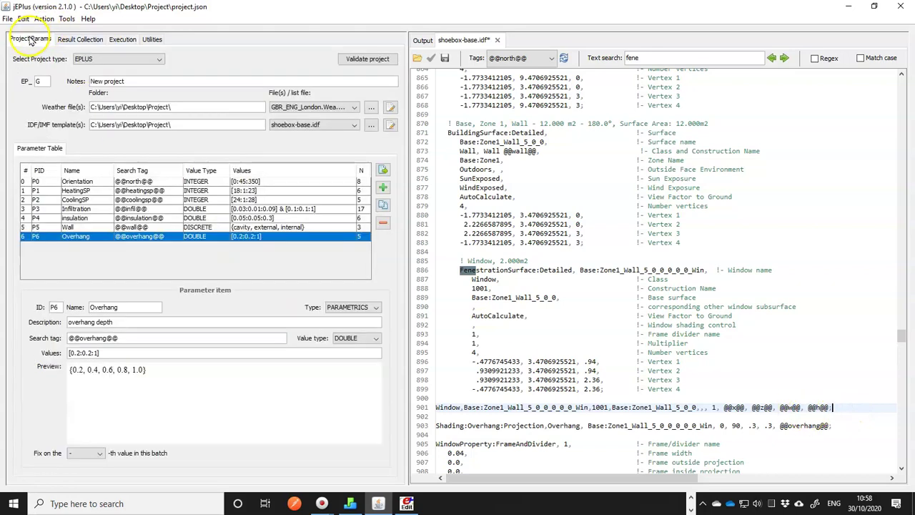
- Add a Width parameter described as the window width, tag @@w@@, values [0.5:0.5:4]
click(384, 187)
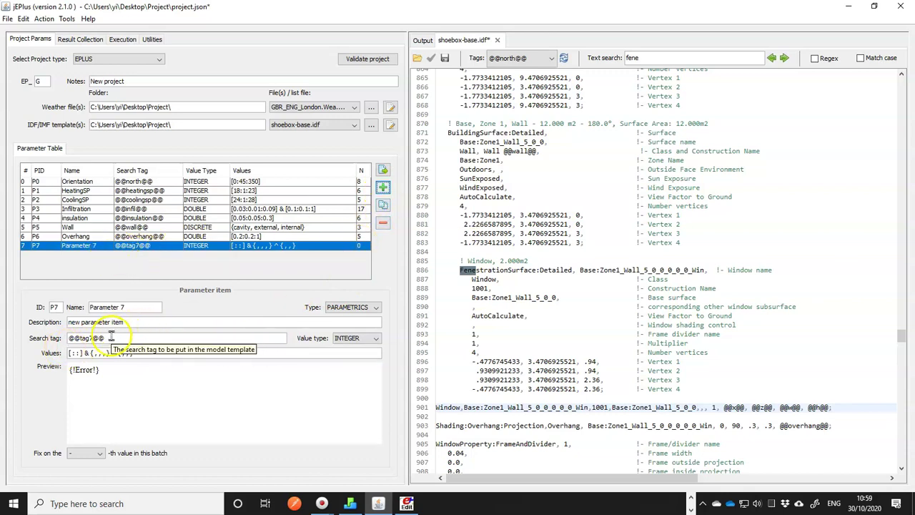
drag(128, 307, 75, 309)
text(Width)
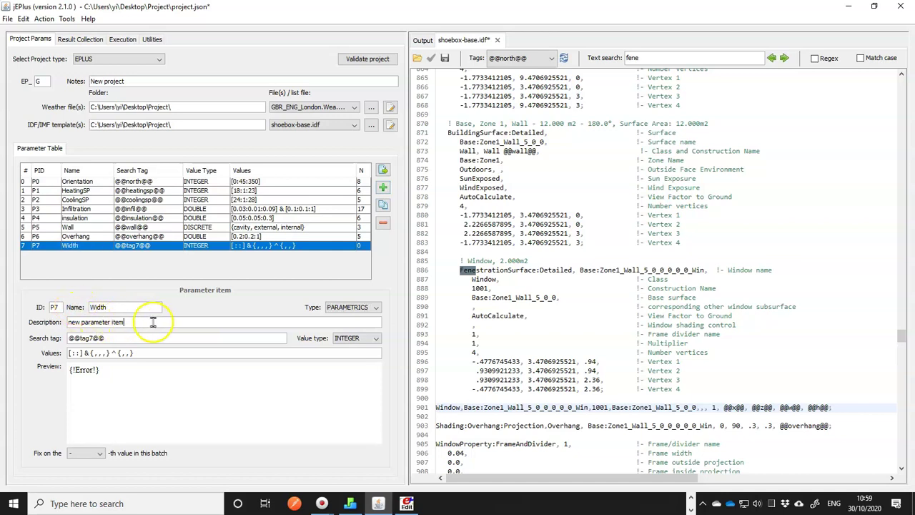
key(Tab)
text(Wi)
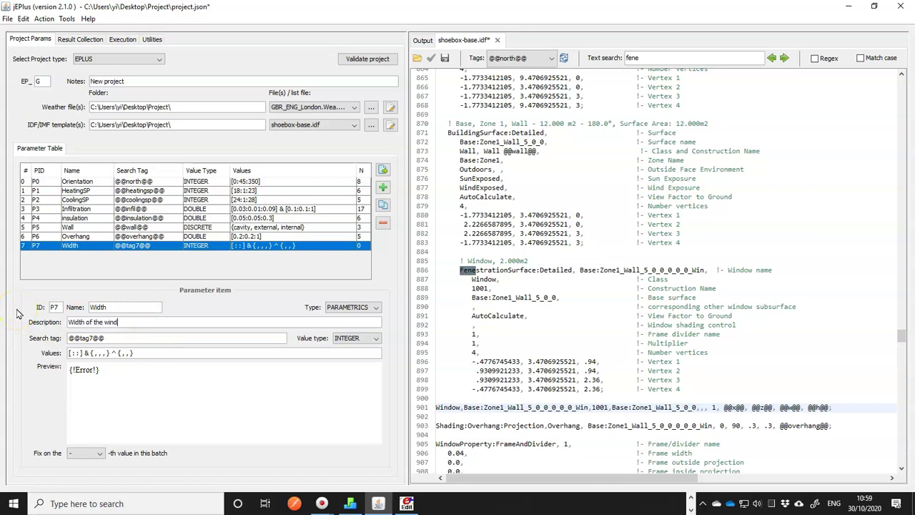
double_click(85, 337)
text(w)
drag(147, 351, 26, 348)
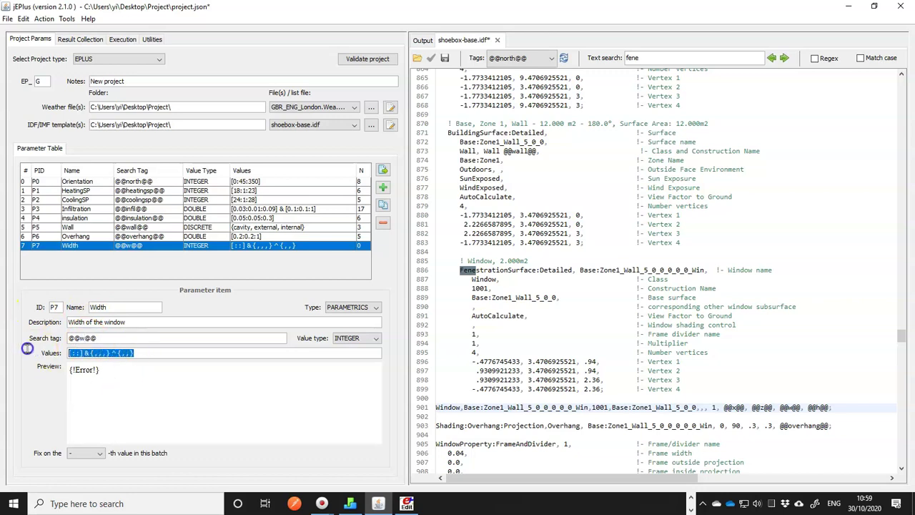
text([0.5:0.5:4)
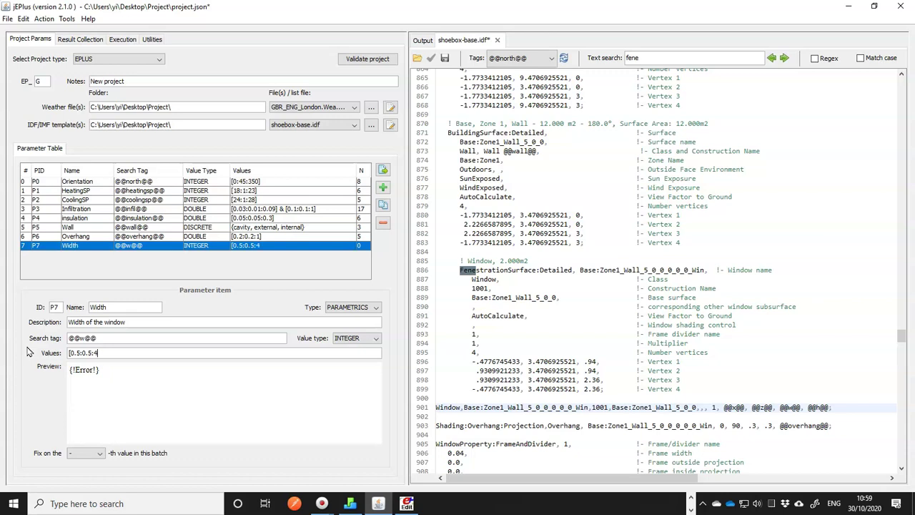
- Set the Width parameter's value type to DOUBLE and review the parameter table
click(361, 339)
click(341, 357)
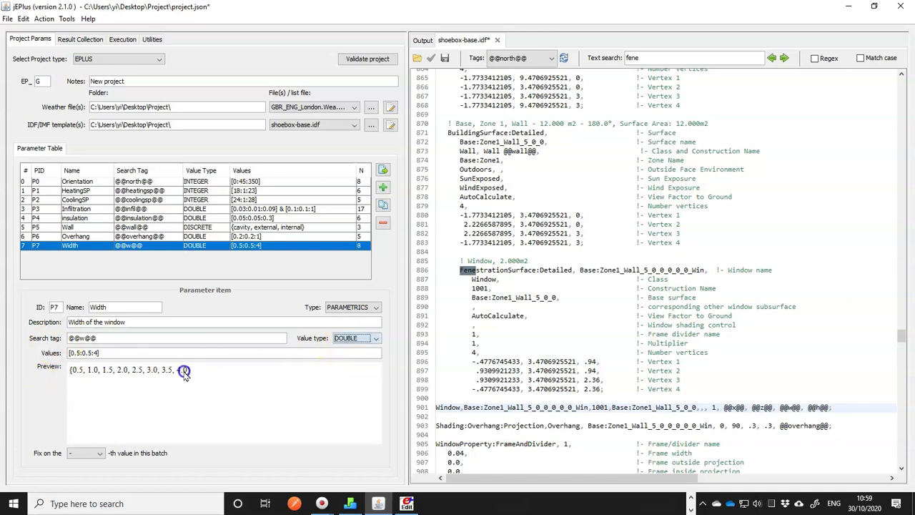
click(205, 386)
click(786, 426)
click(784, 409)
click(632, 309)
click(555, 294)
click(477, 148)
- Check the wall's 12.000 m2 area, then trim the Width values to [0.5:0.5:3.5]
drag(438, 127, 430, 260)
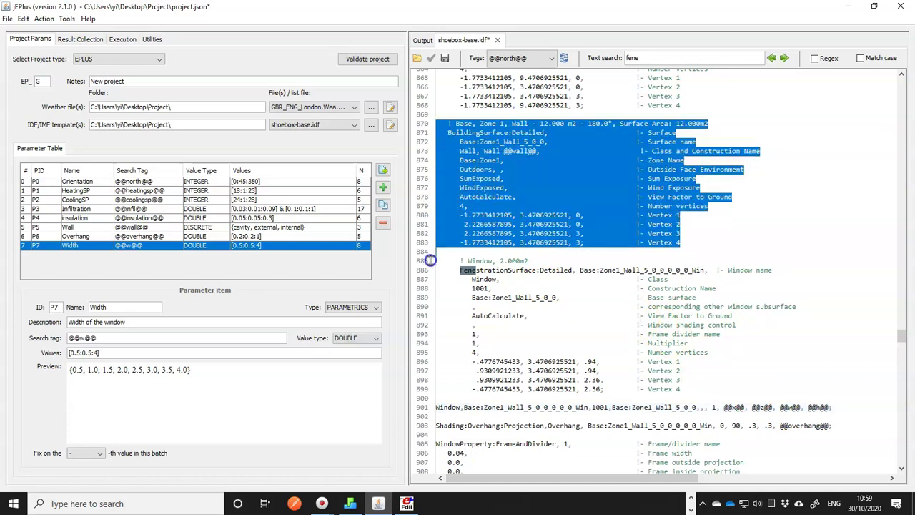
click(556, 243)
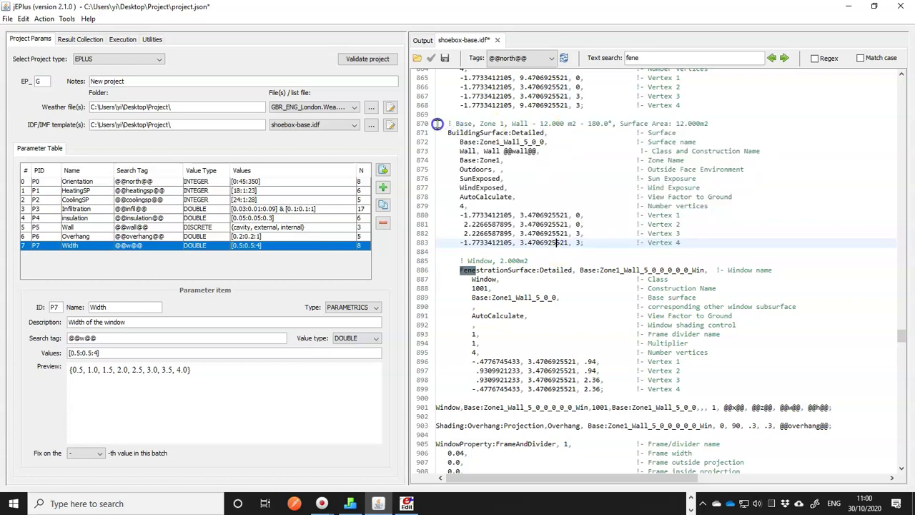
drag(542, 123, 564, 124)
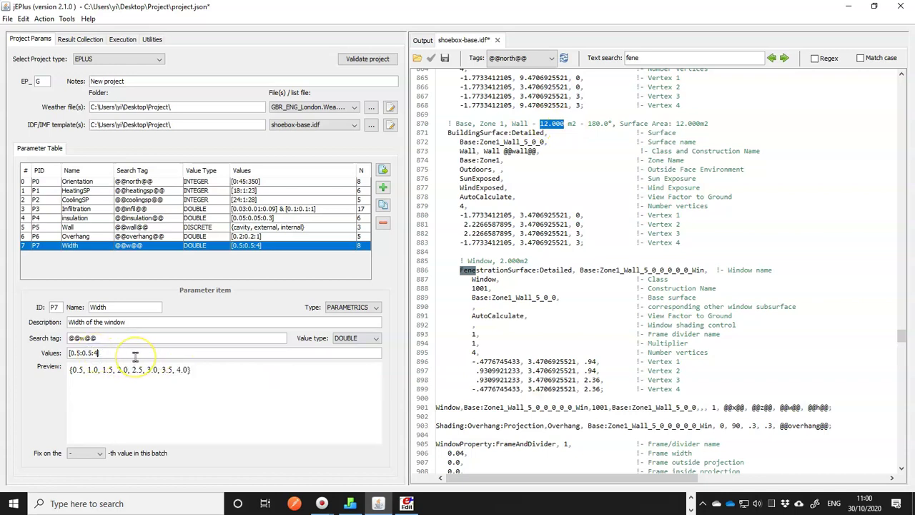
key(BackSpace)
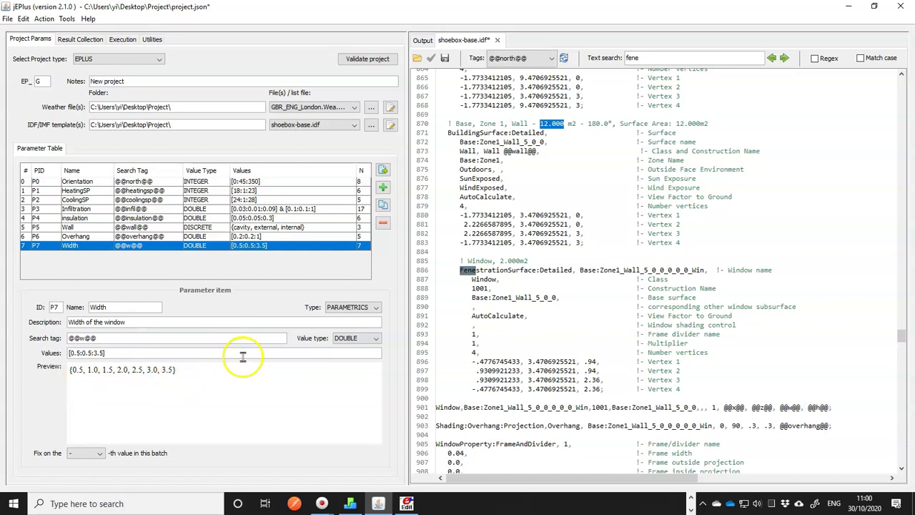
- Duplicate the Width parameter into P8 'Height' with tag @@h@@ and values [0.5:0.5:2.5]
click(384, 207)
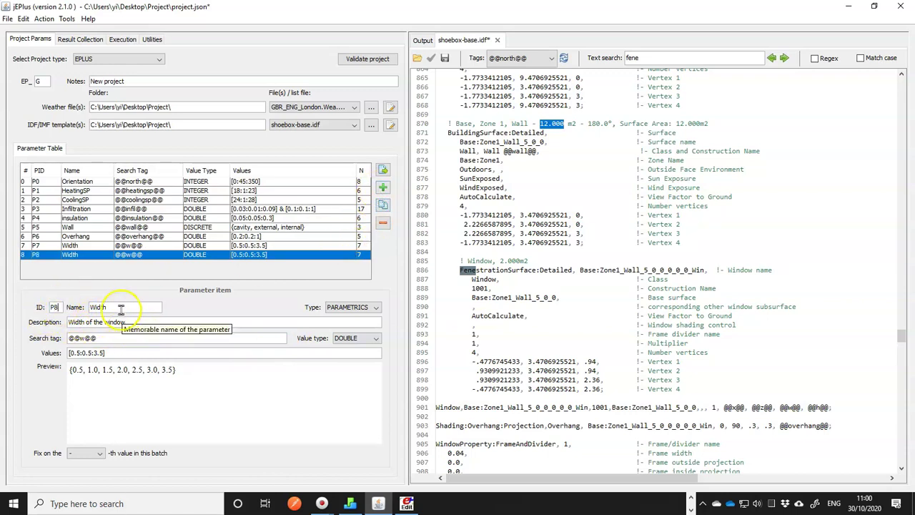
key(Tab)
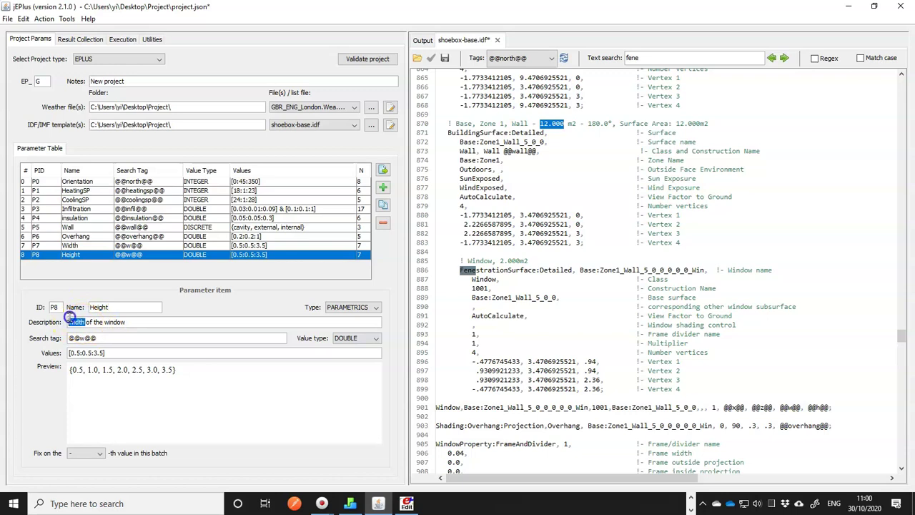
text(Heigh)
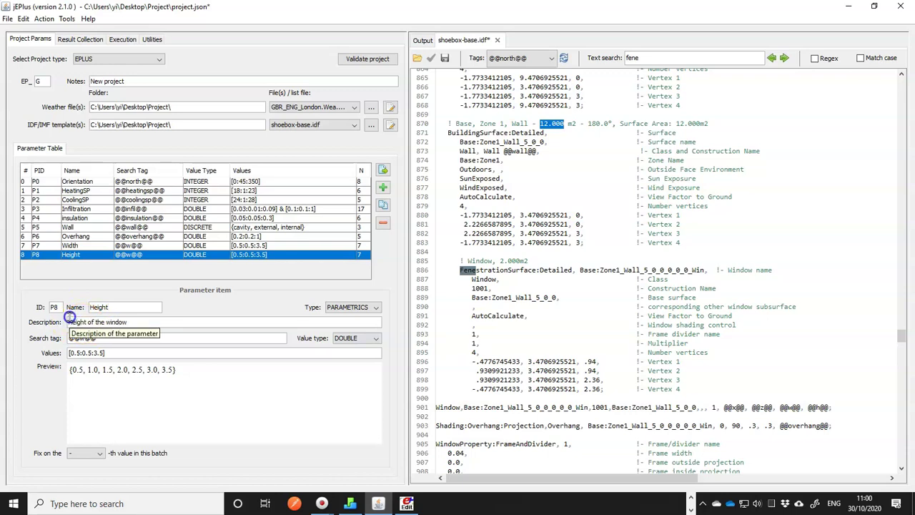
click(81, 338)
key(BackSpace)
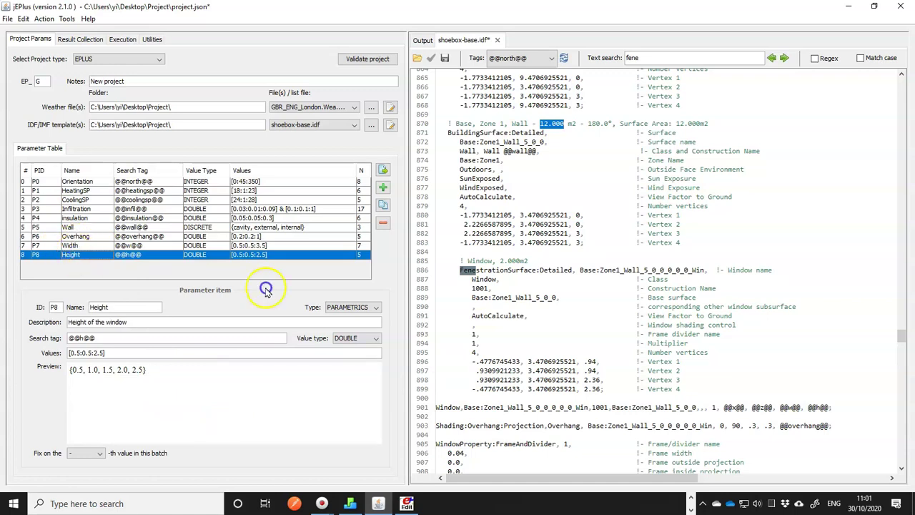
click(761, 407)
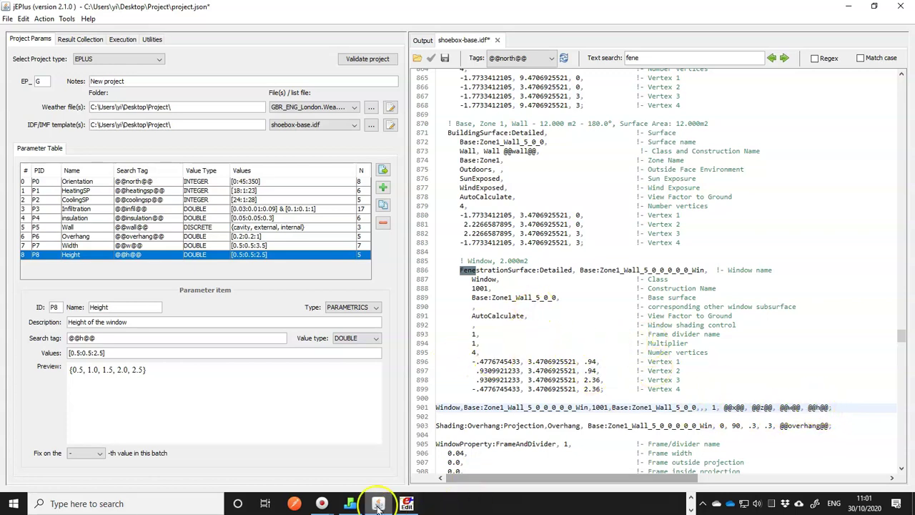
- Study the WindowVertices.vsd diagram, with the window's lower-left corner at (W/2-w/2, H/2-h/2)
click(692, 501)
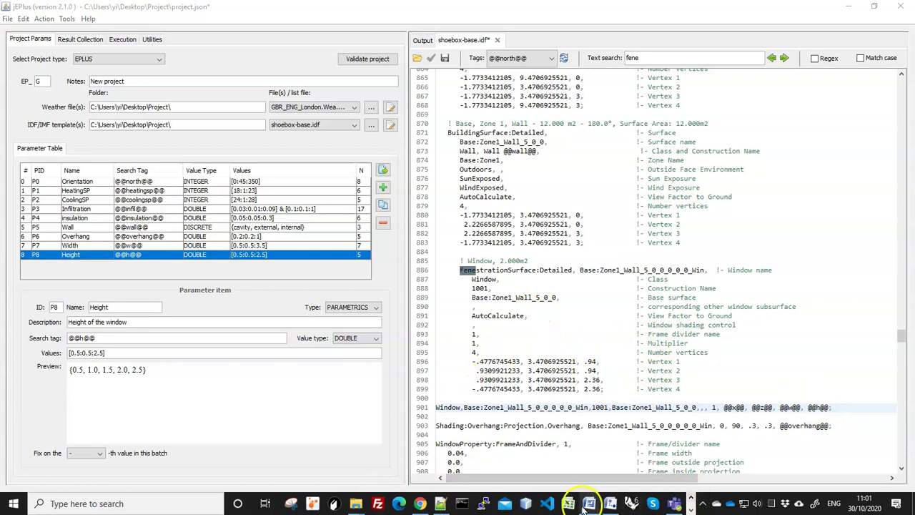
click(610, 503)
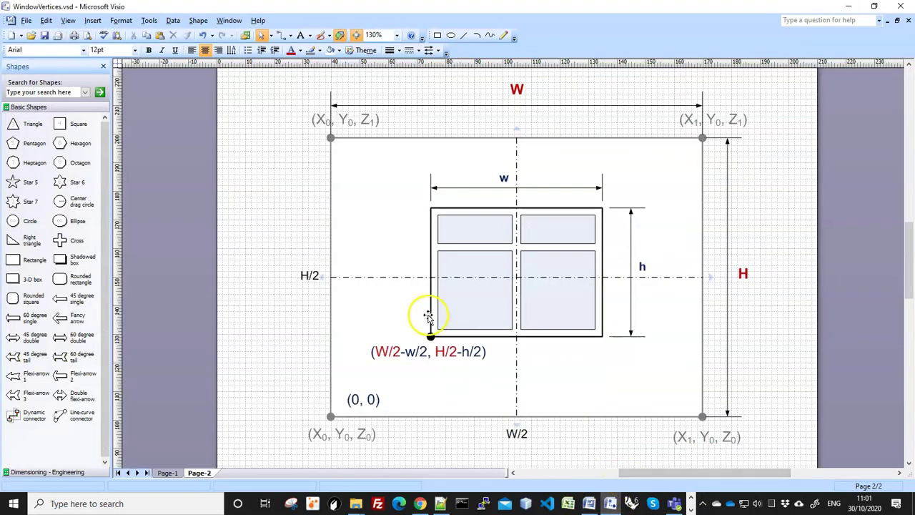
click(702, 417)
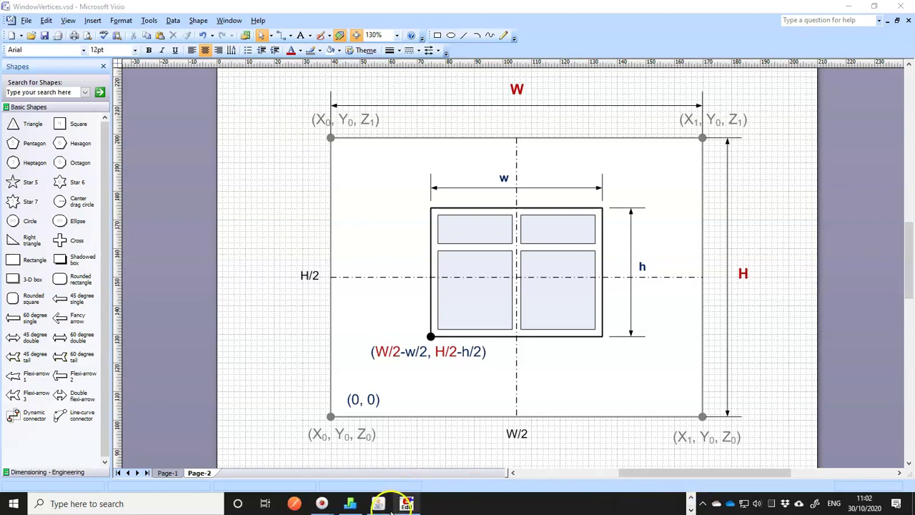
mouse_move(379, 503)
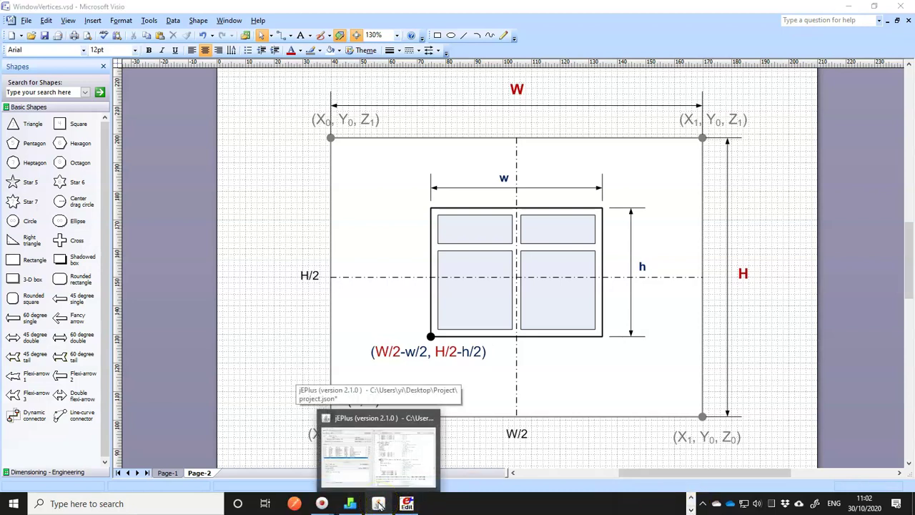
- Add parameter X, described 'x of the lower left corner', with search tag @@x@@
click(379, 503)
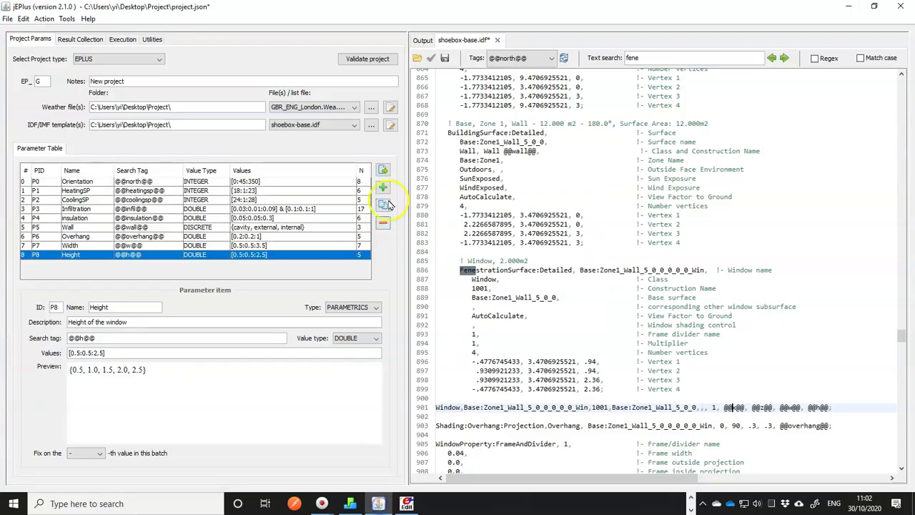
click(383, 188)
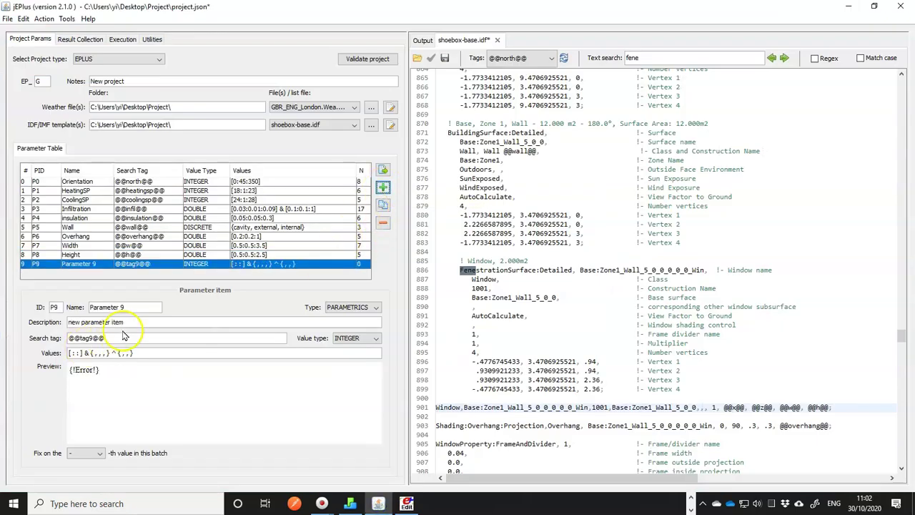
click(107, 308)
text(X)
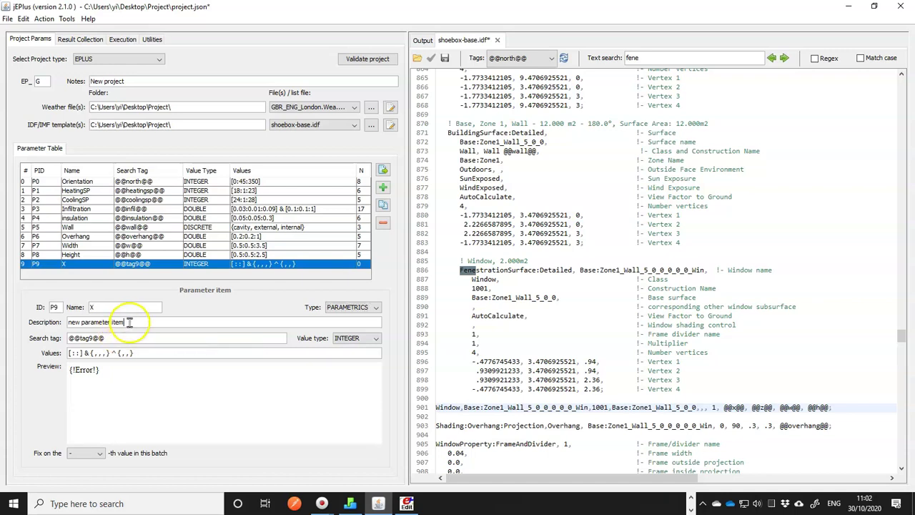
click(30, 325)
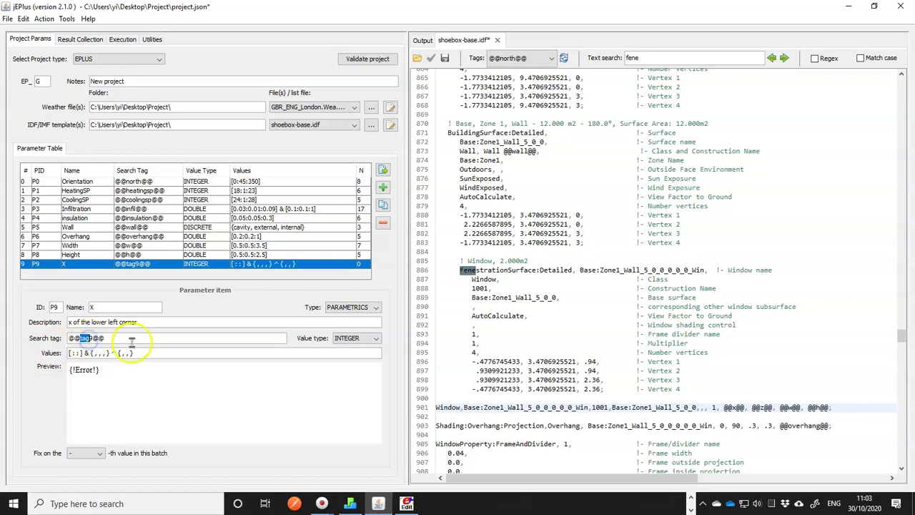
drag(132, 344, 40, 352)
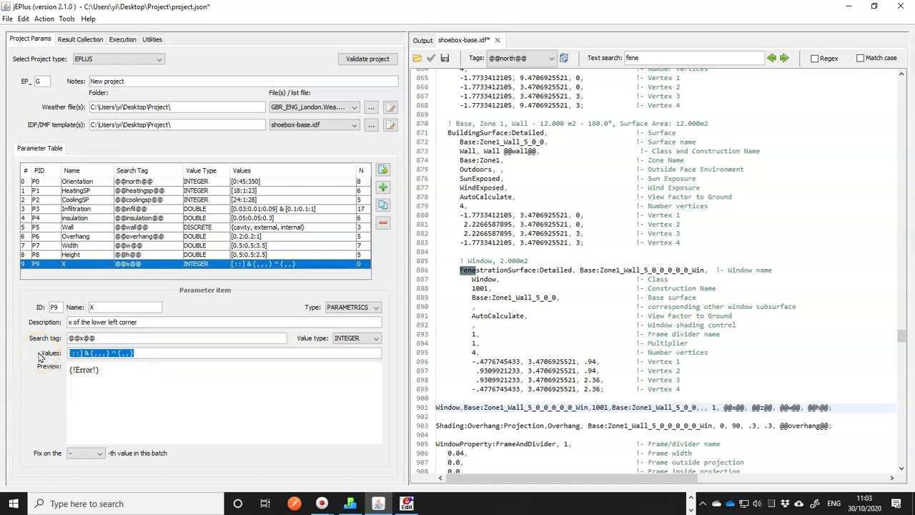
text(@calc(4/2-p)
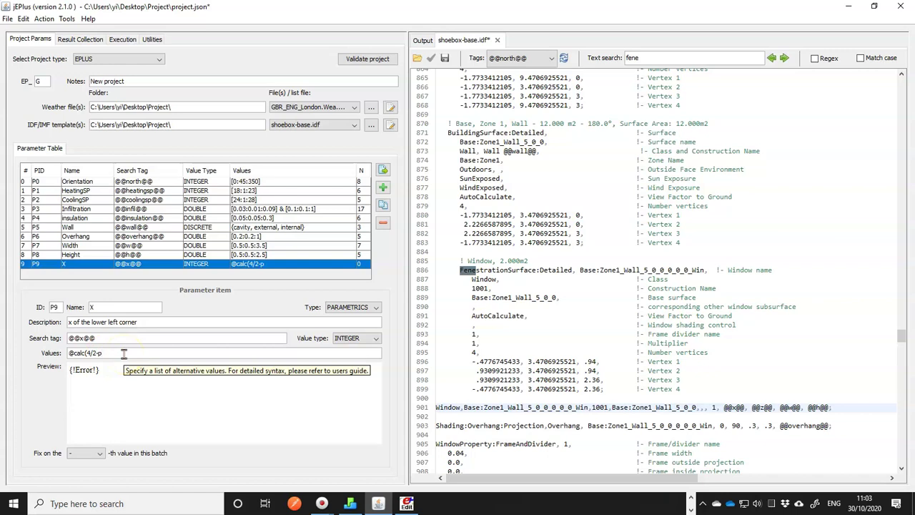
text(2)
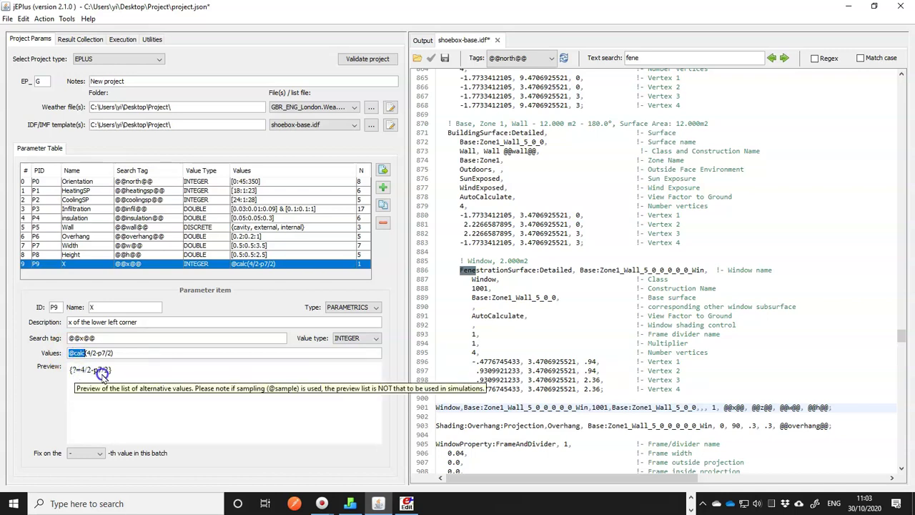
click(98, 354)
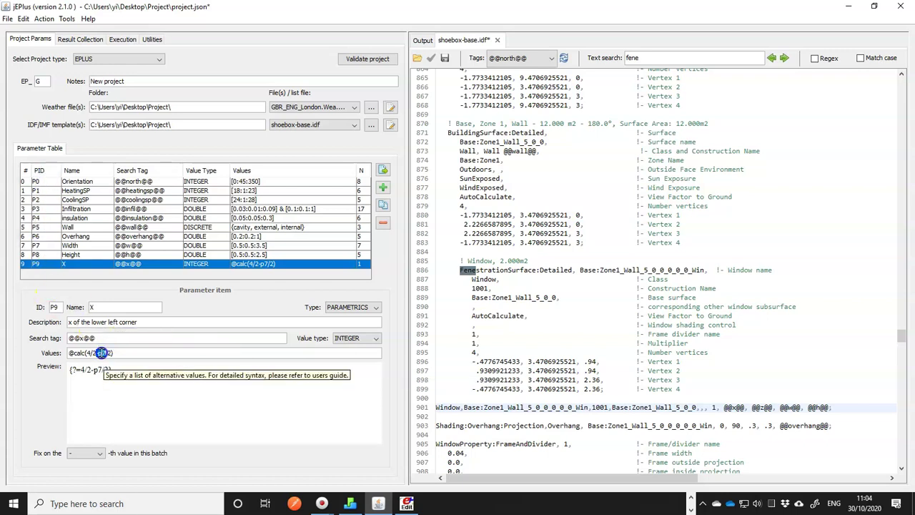
click(102, 353)
text(P)
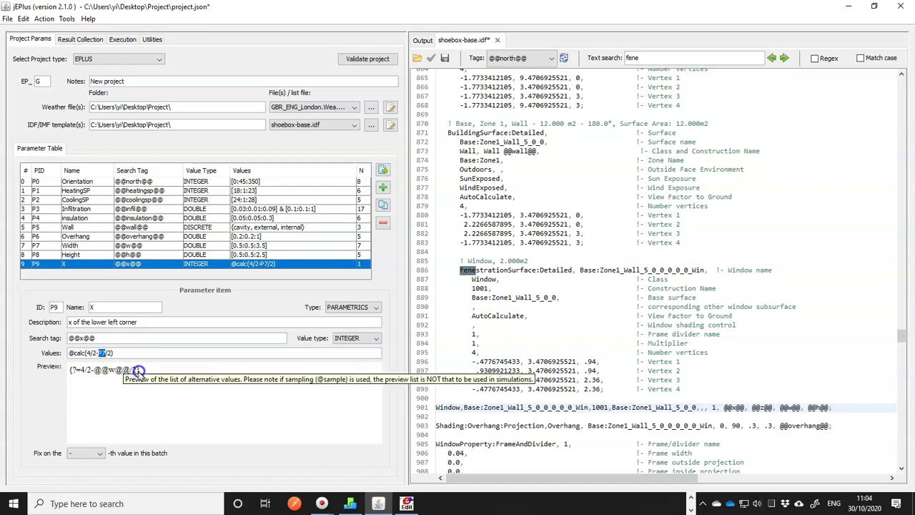
click(92, 351)
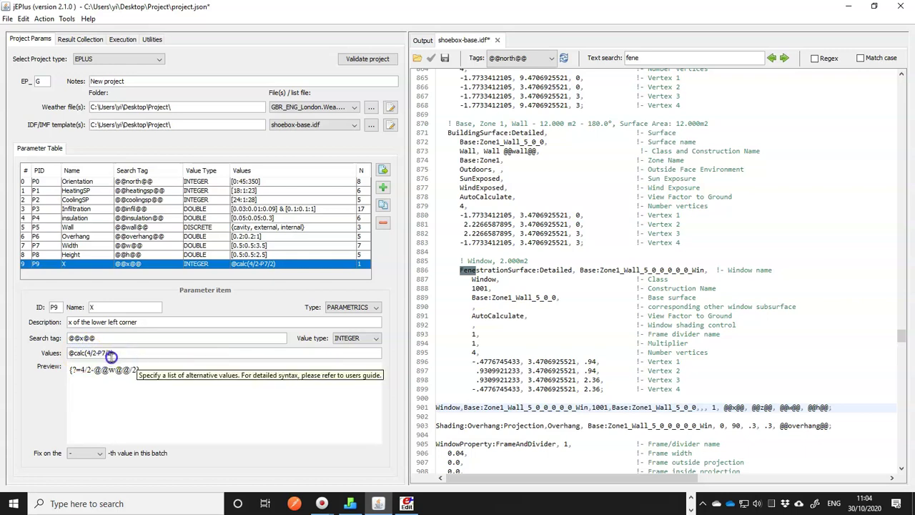
click(382, 207)
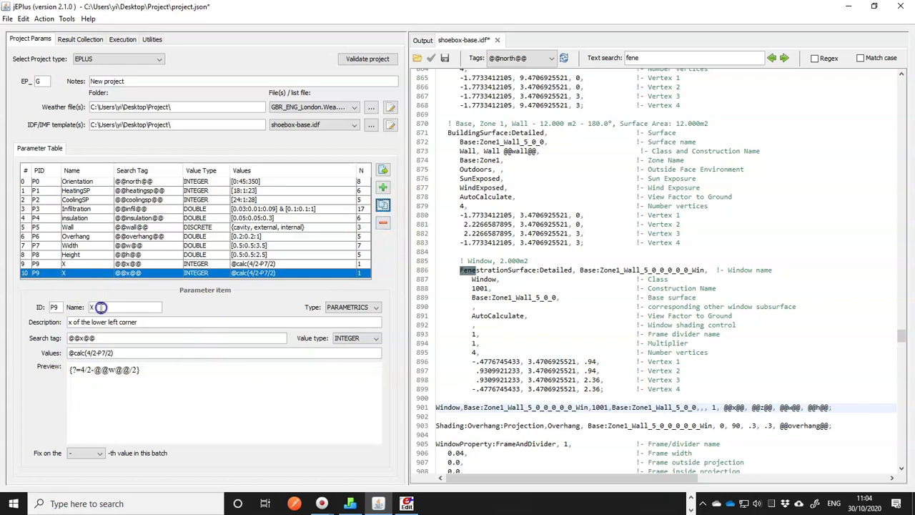
drag(100, 308, 83, 307)
text(y)
click(98, 350)
click(114, 353)
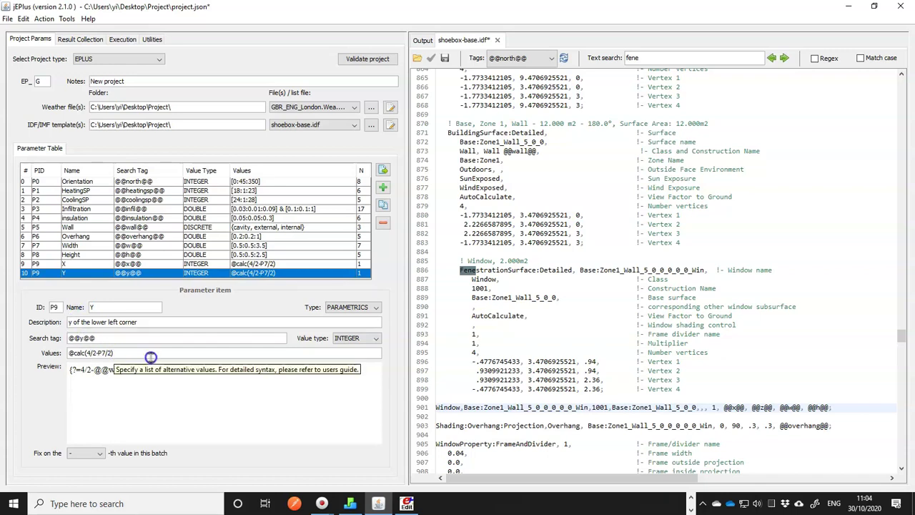
text(y)
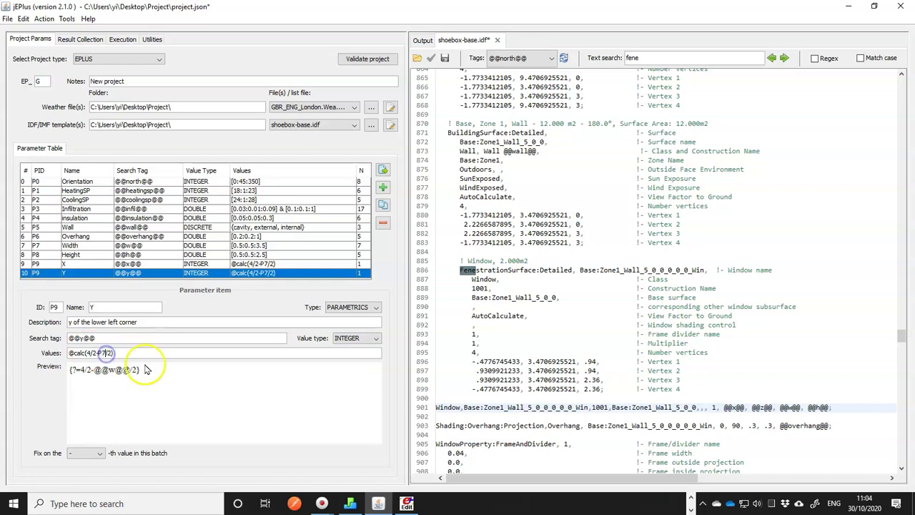
key(BackSpace)
text(8)
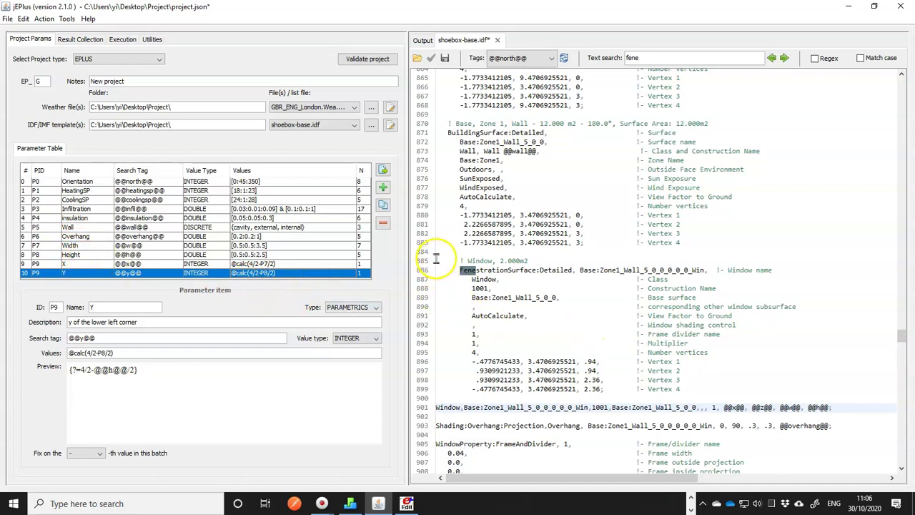
- Delete the old detailed window block (lines 885–900) from the IDF template and save it
drag(435, 259, 434, 402)
key(Delete)
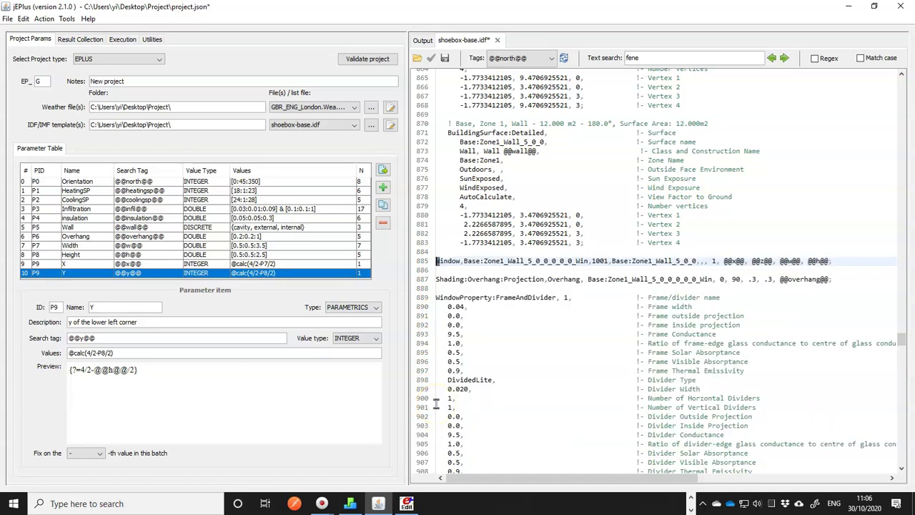
click(444, 58)
- Start the test simulation, dismiss the validation failure, and rerun it to completion
click(122, 40)
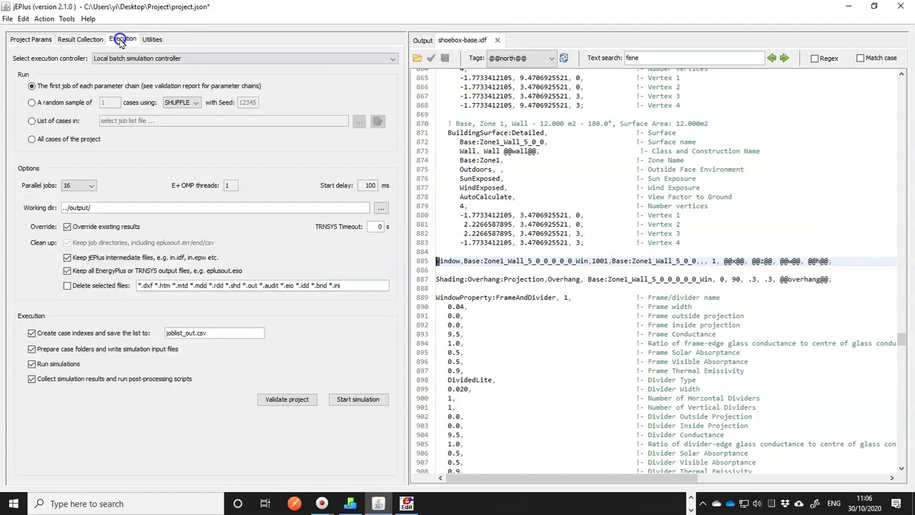
click(358, 398)
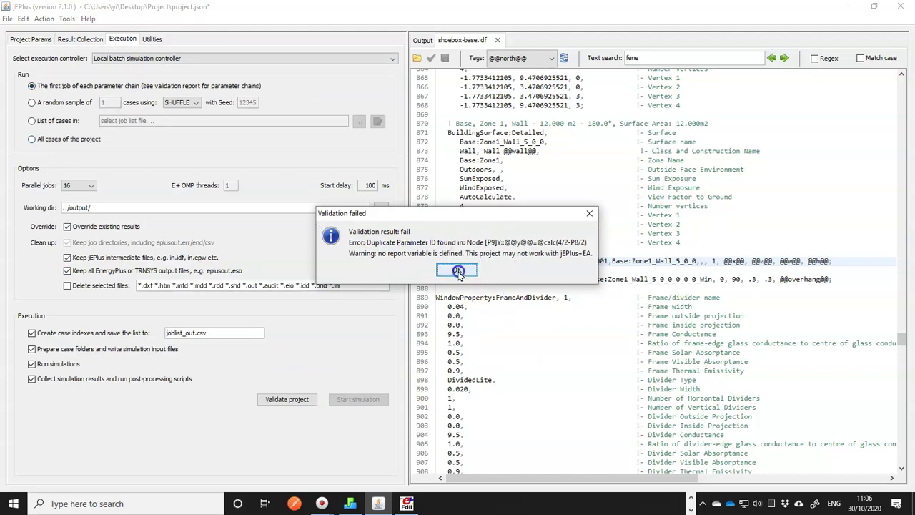
click(472, 271)
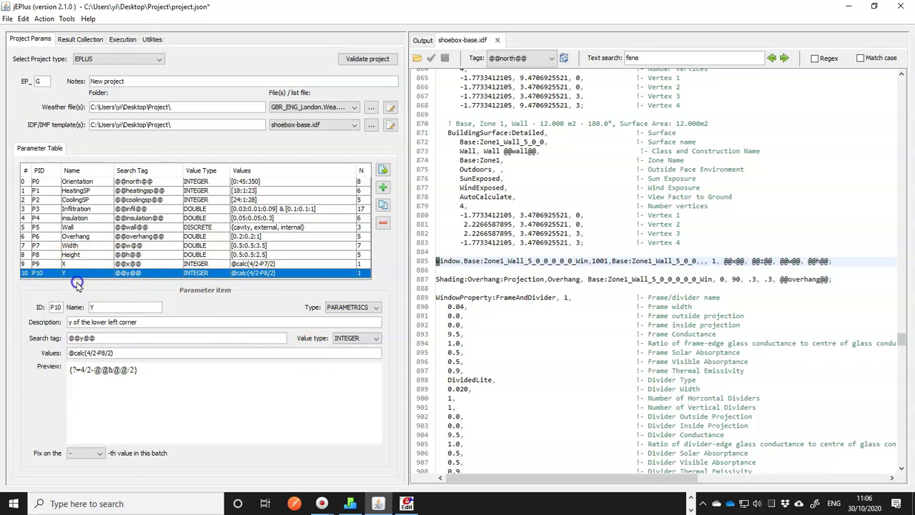
click(120, 41)
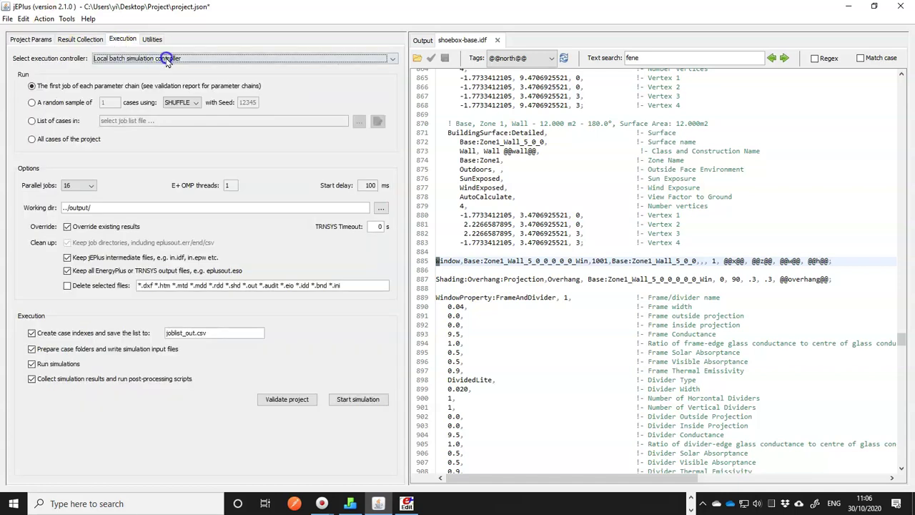
click(365, 401)
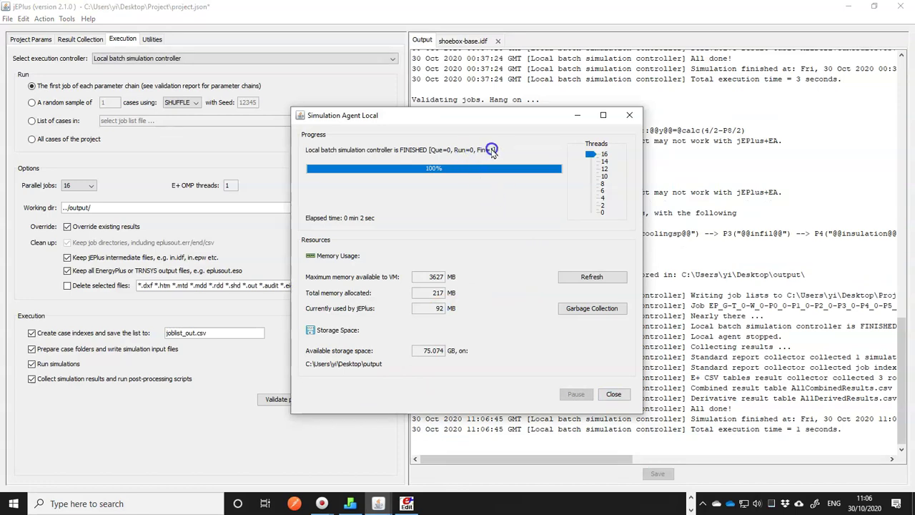
click(615, 396)
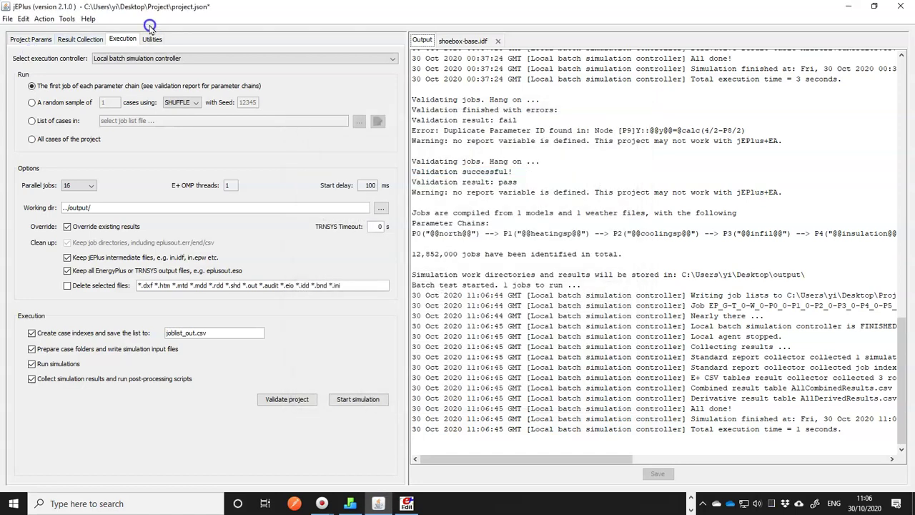
- Go to the simulation output folder and open eplusout.err in the newest EP_G job folder
click(44, 19)
mouse_move(72, 101)
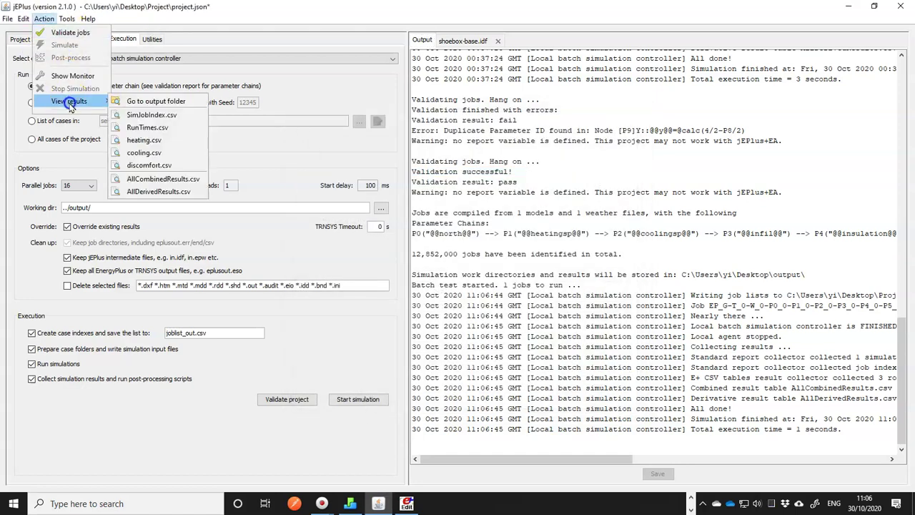
click(150, 104)
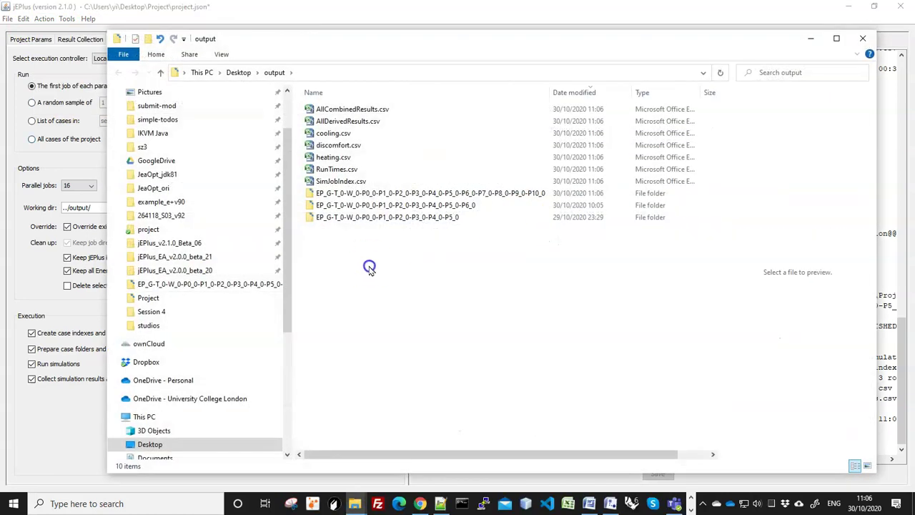
mouse_move(551, 93)
mouse_down()
mouse_move(587, 94)
mouse_move(567, 94)
mouse_up()
double_click(447, 193)
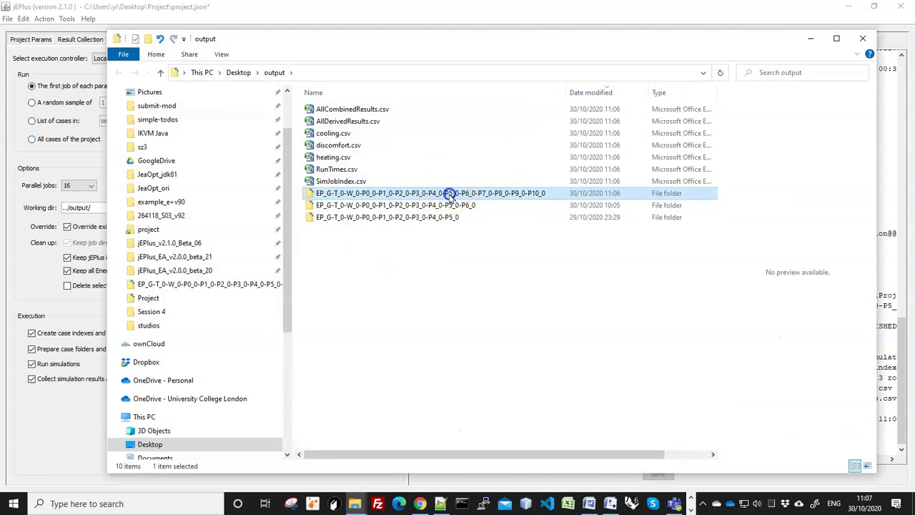
double_click(342, 193)
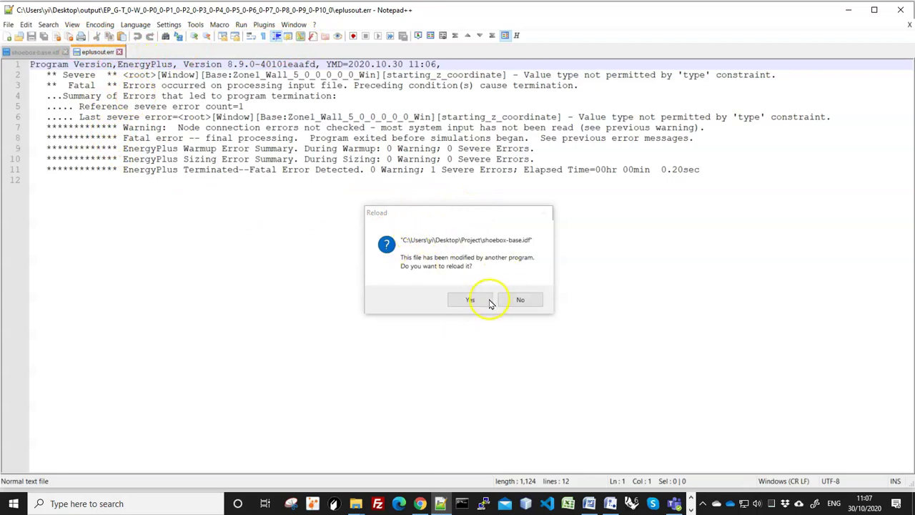
- Reload shoebox-base.idf and read the severe error on the window's starting_z_coordinate value type
click(461, 298)
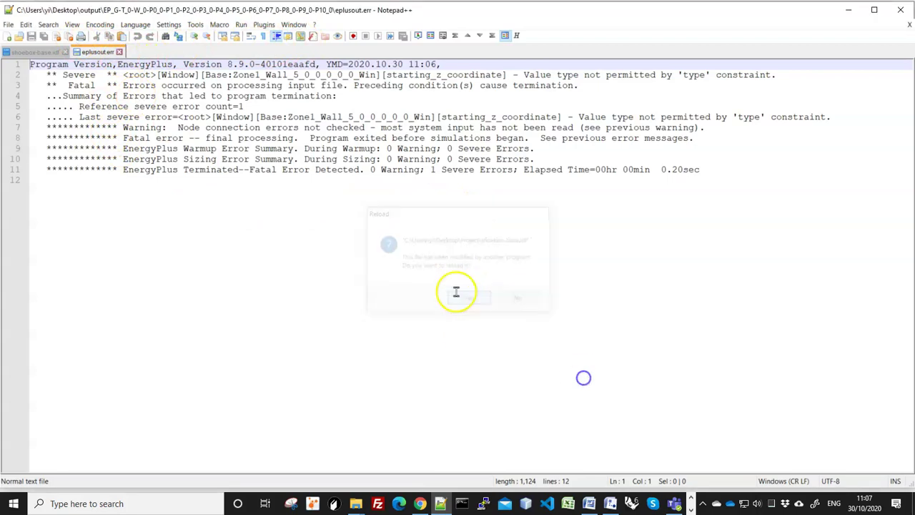
double_click(81, 85)
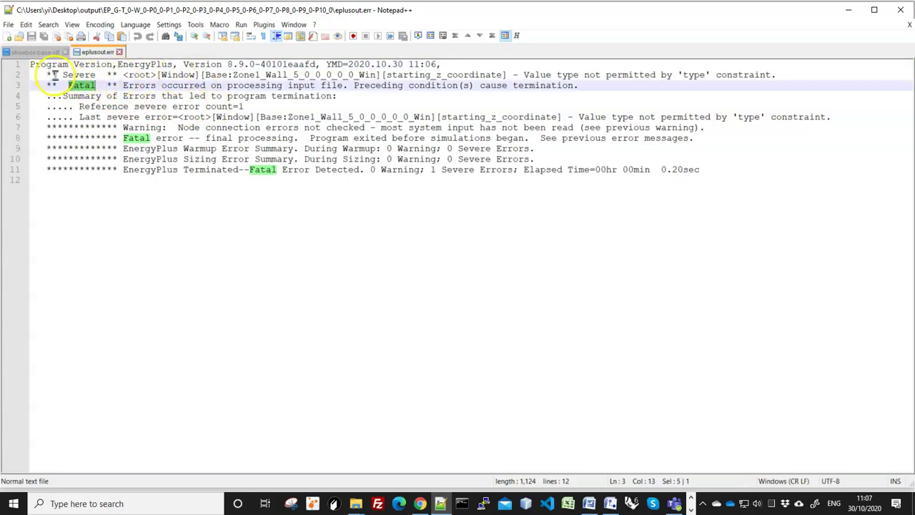
drag(62, 74, 93, 75)
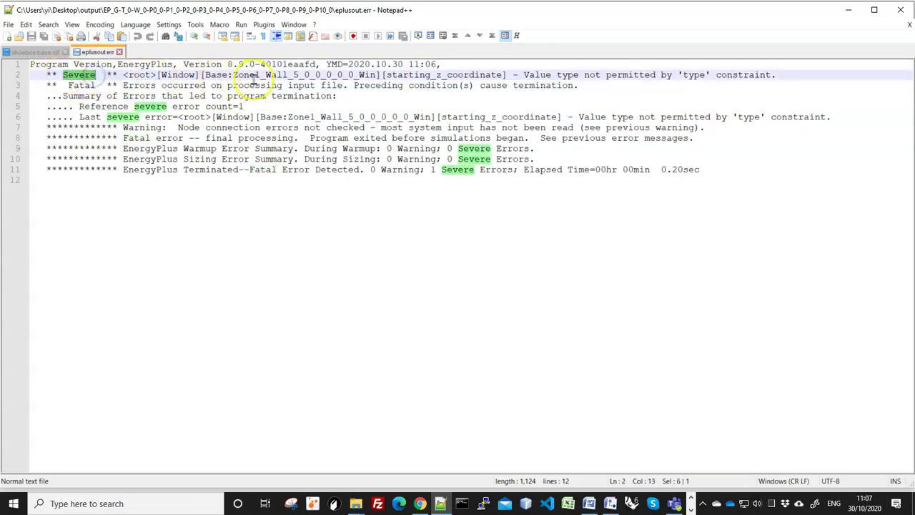
click(370, 75)
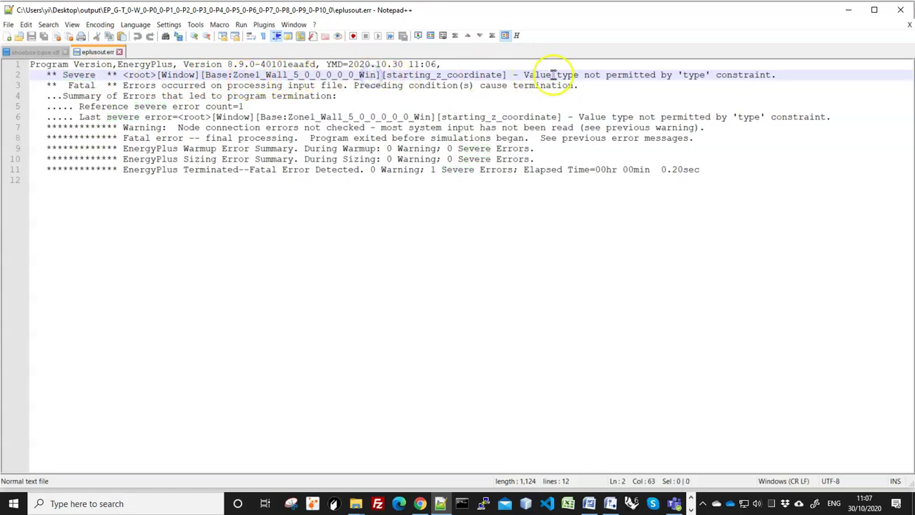
drag(524, 75, 773, 79)
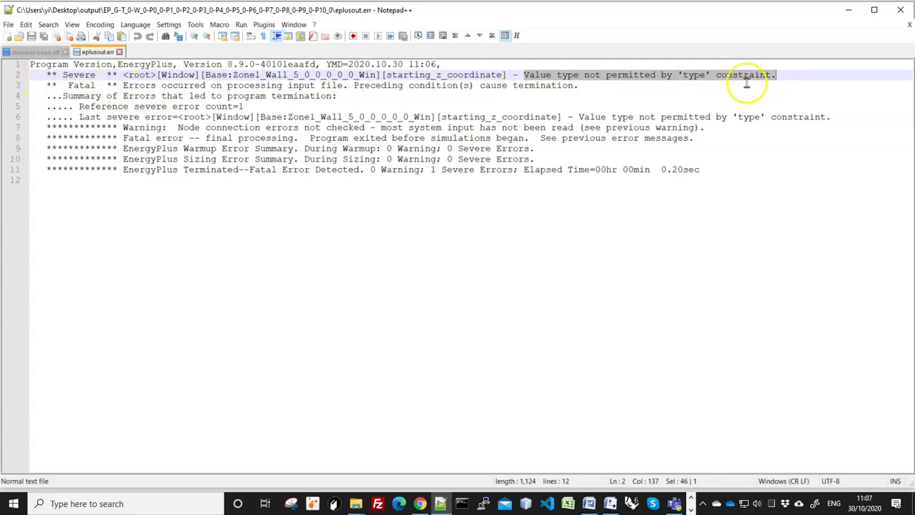
- Check the @@z@@ tag in the template and turn P10 into Z, 'z of the lower left corner'
click(847, 10)
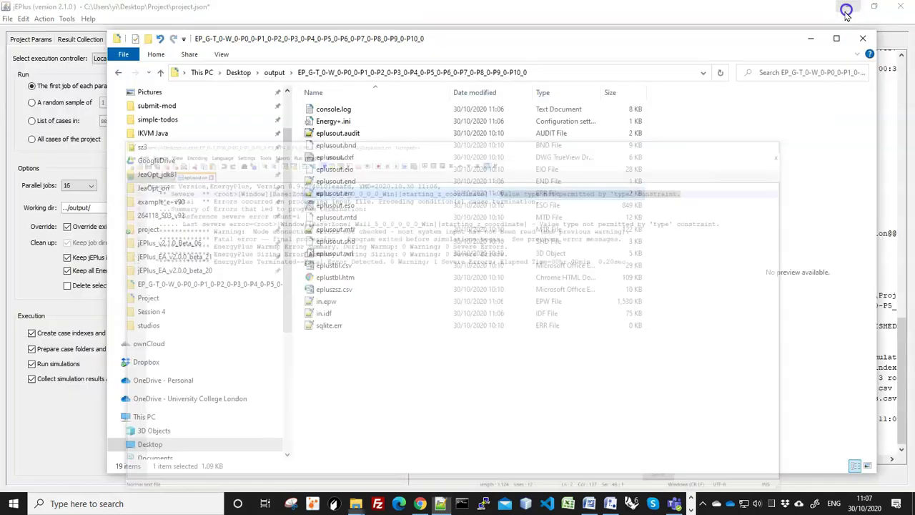
click(63, 431)
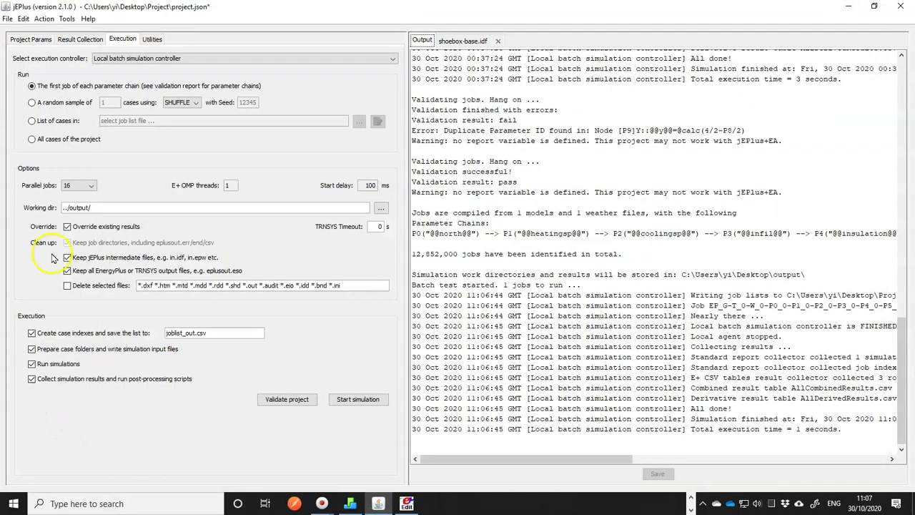
click(25, 39)
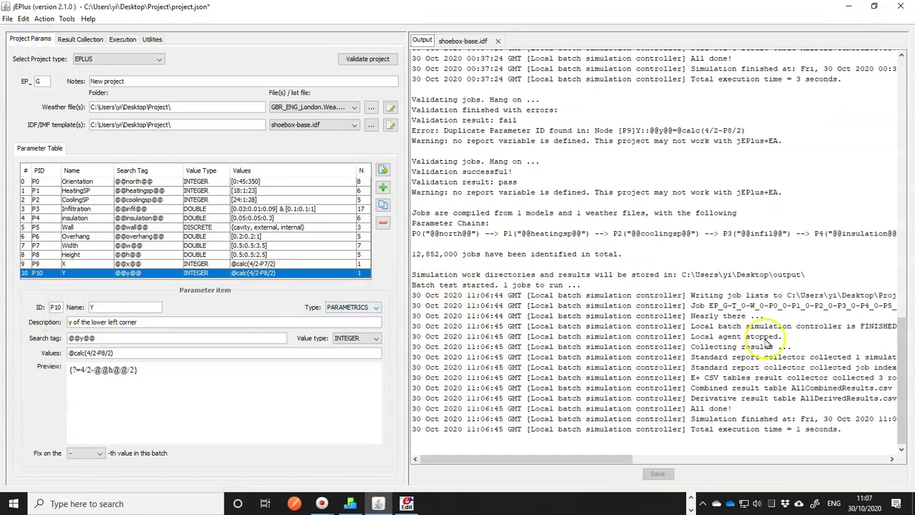
click(468, 41)
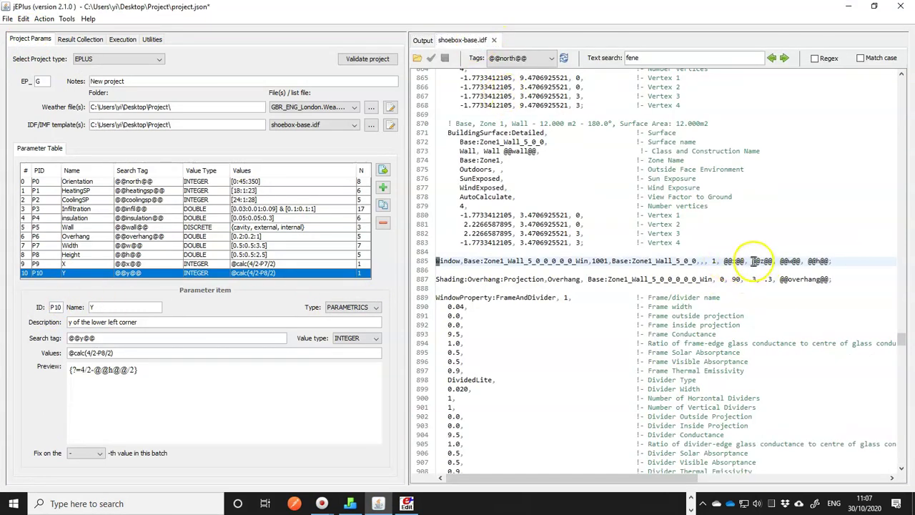
drag(751, 261, 779, 261)
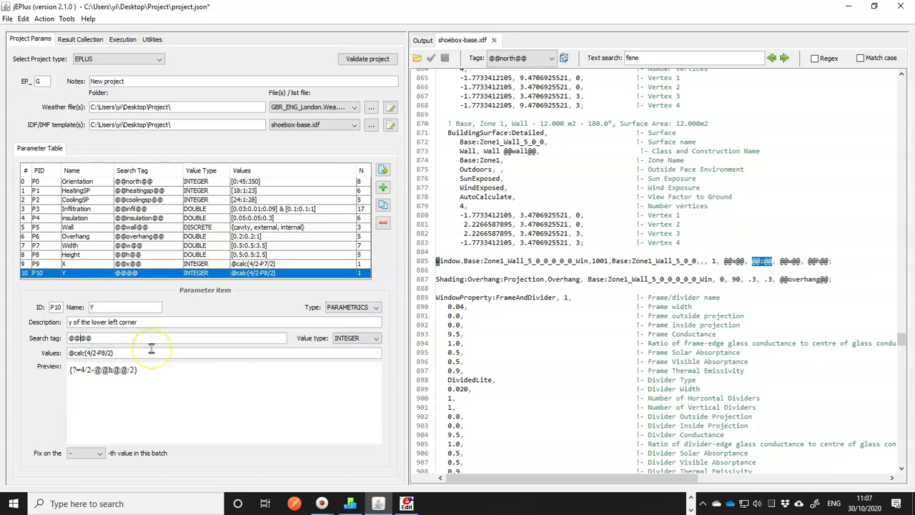
drag(107, 308, 71, 309)
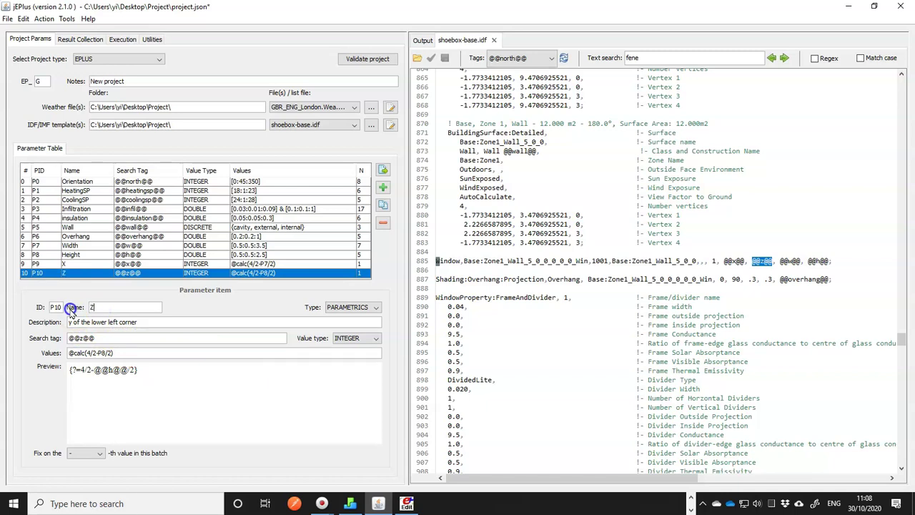
click(79, 325)
key(BackSpace)
key(BackSpace)
text(z)
click(212, 322)
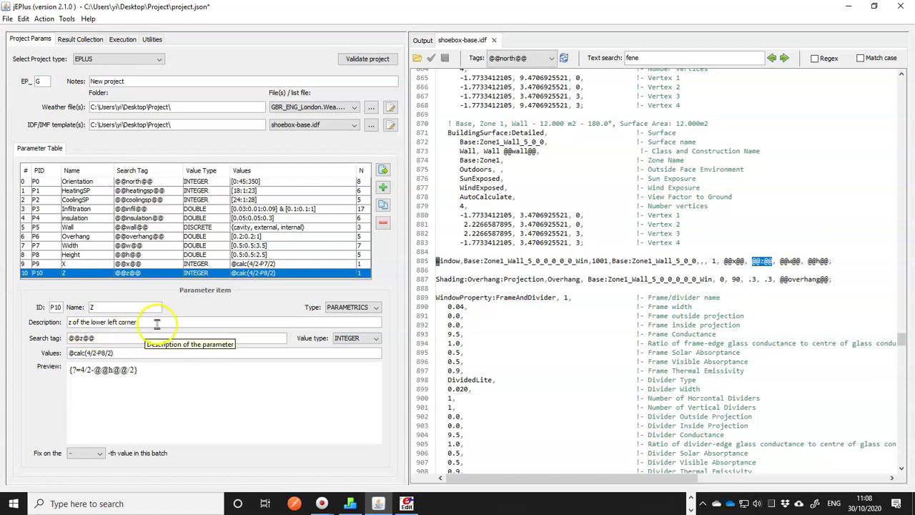
click(86, 357)
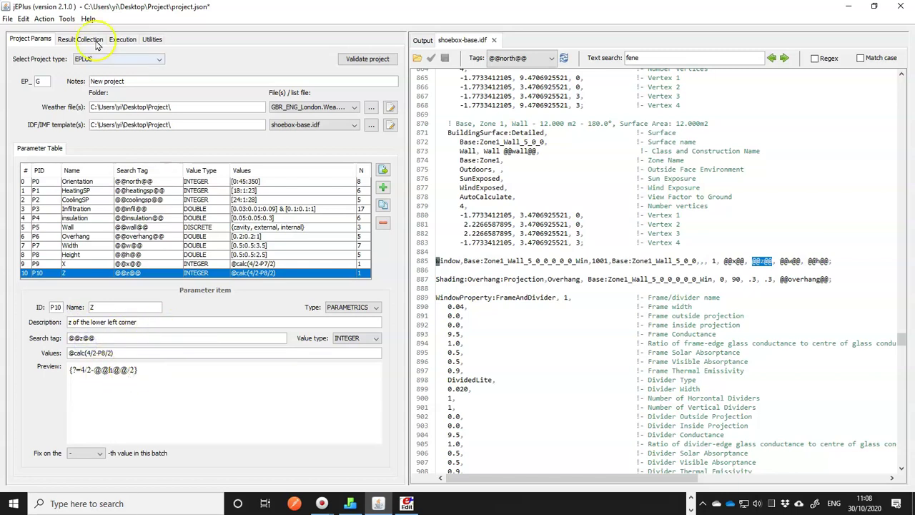
- Rerun the test simulation, which now finishes in 4 seconds
click(123, 40)
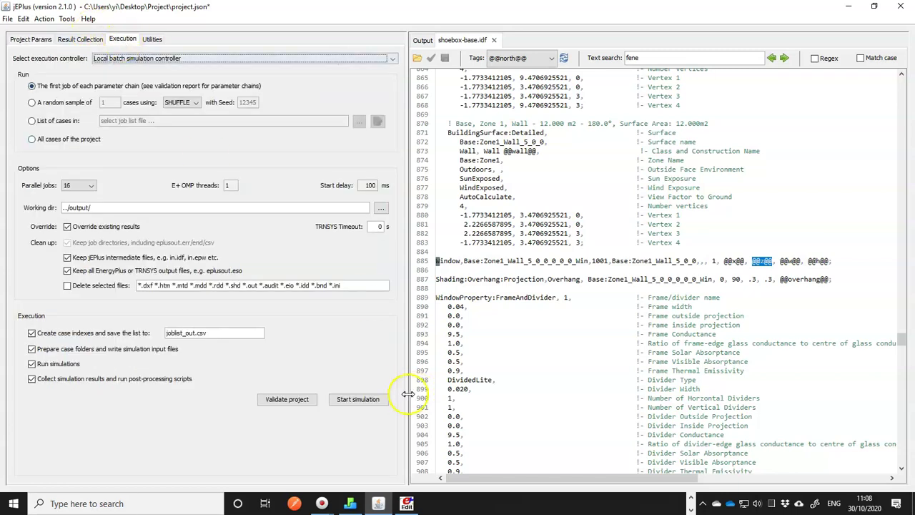
click(352, 400)
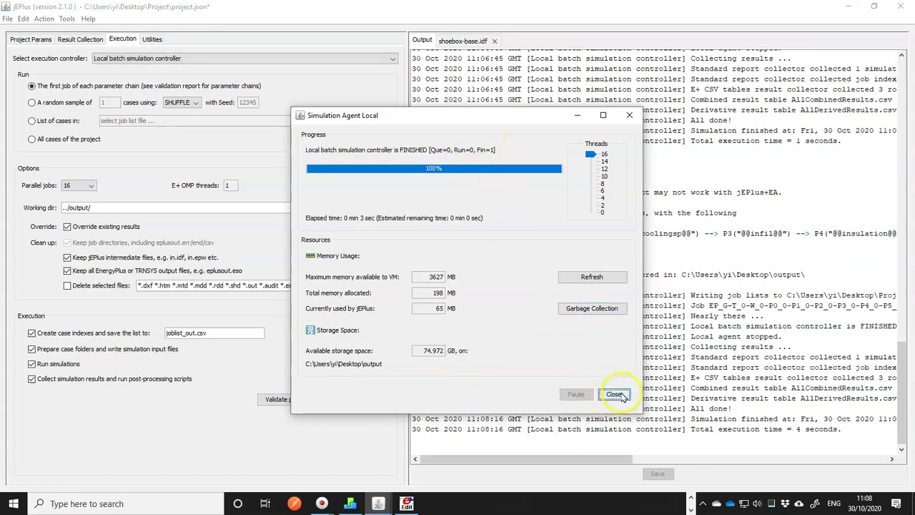
click(612, 395)
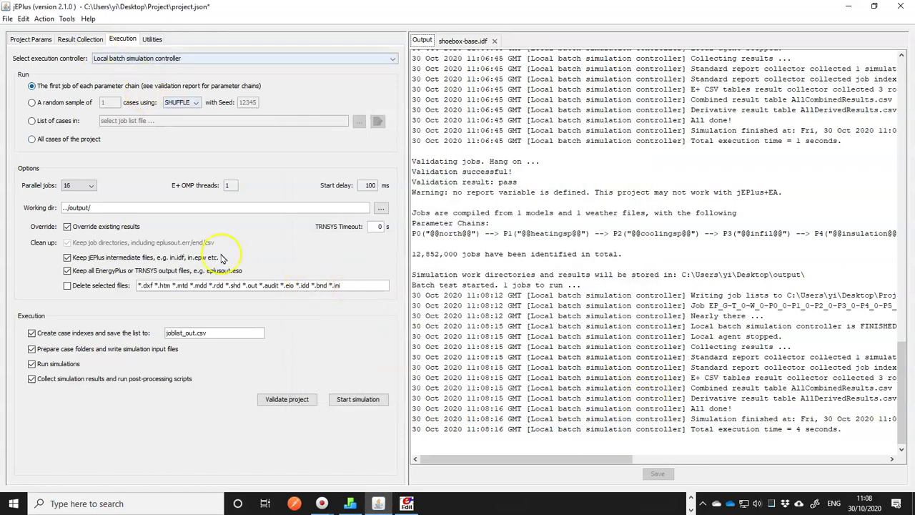
- Reopen the updated eplusout.err, confirm 0 severe errors at its end, and close the log
key(alt+Tab)
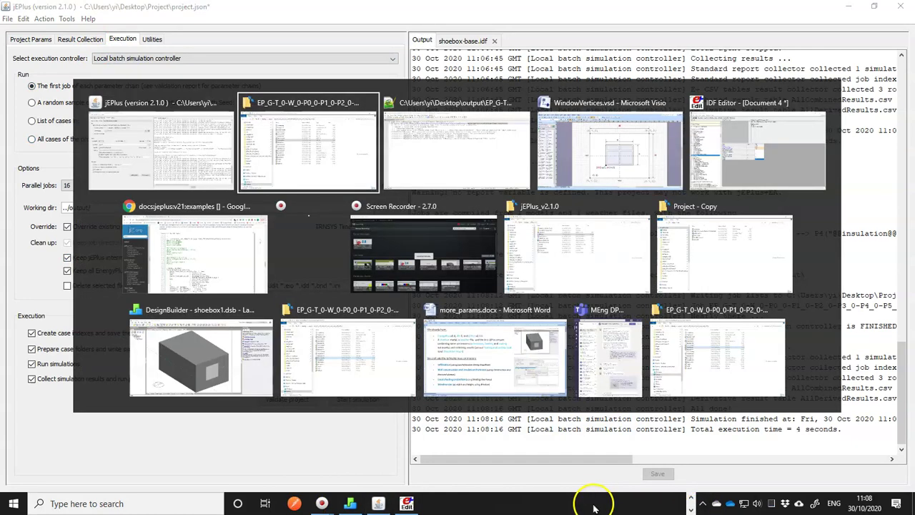
click(314, 152)
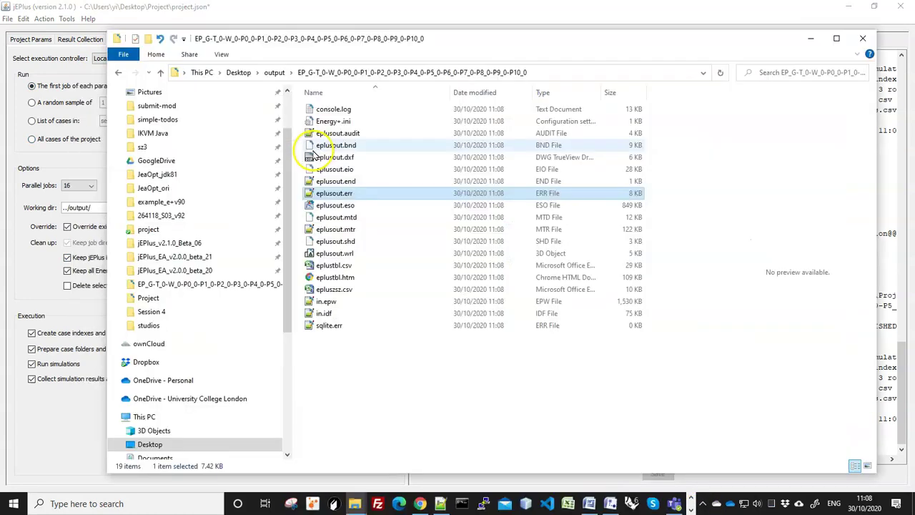
double_click(334, 194)
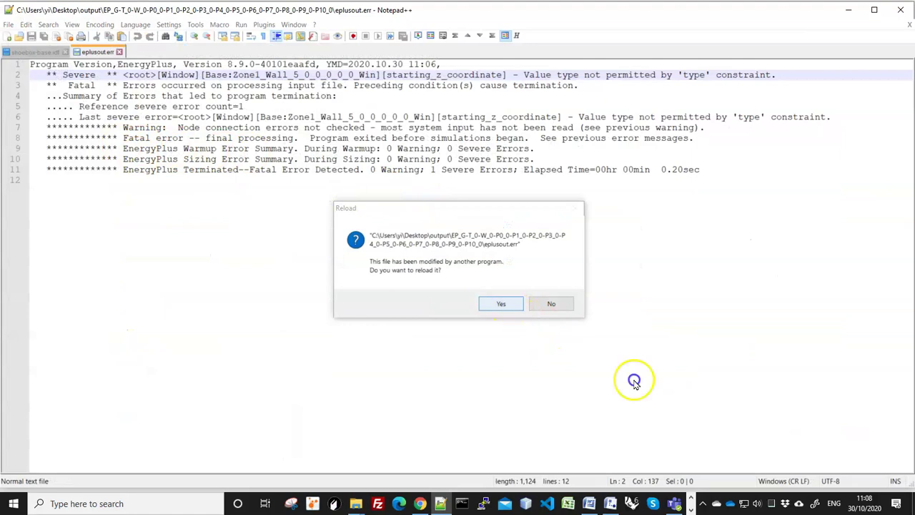
click(505, 304)
scroll(236, 214, down, 6)
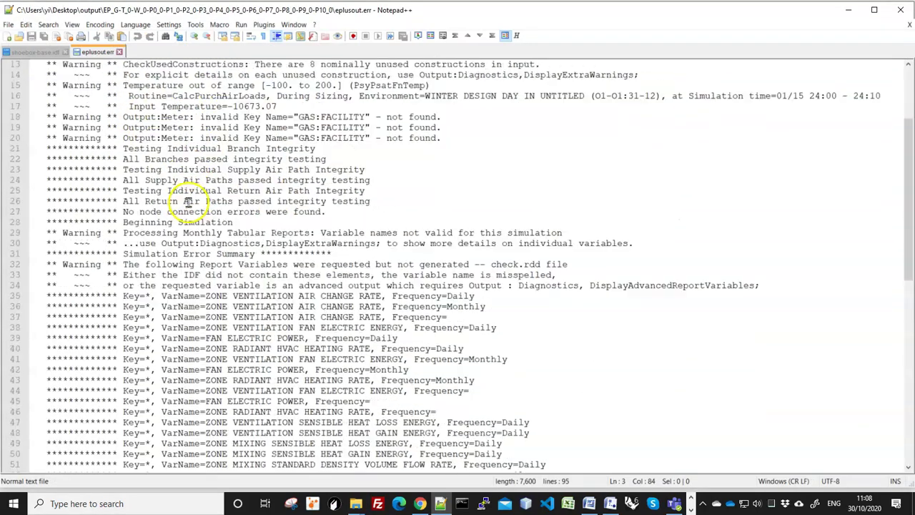
scroll(195, 236, down, 13)
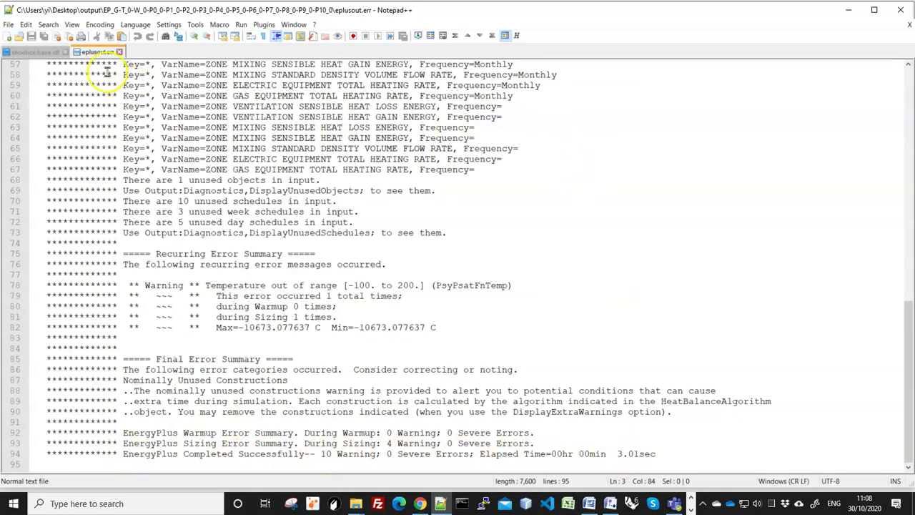
click(120, 52)
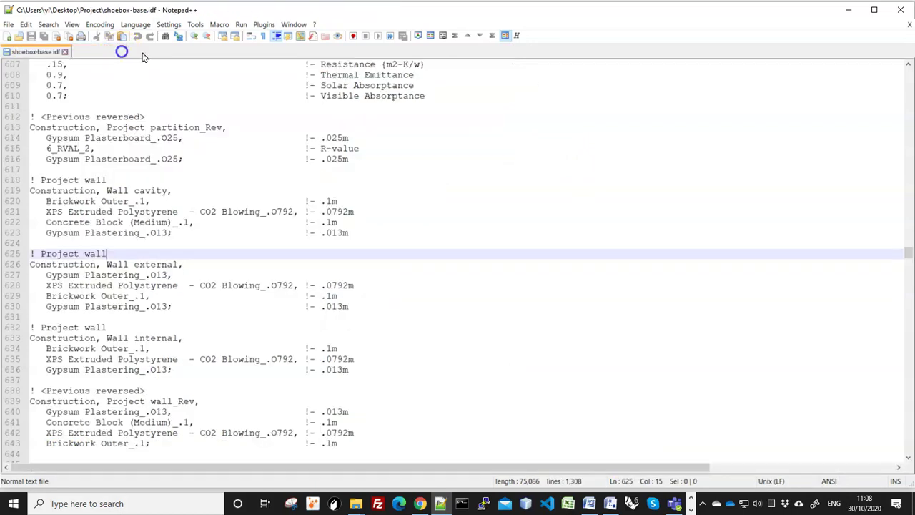
- Open eplusout.wrl in Print 3D, orbit the shoebox with its window and overhang, then close it
click(848, 10)
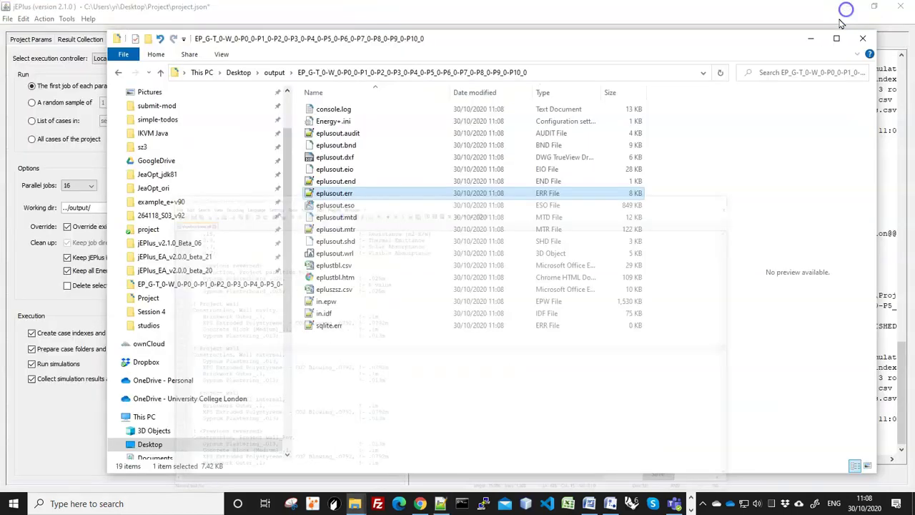
click(335, 254)
double_click(335, 254)
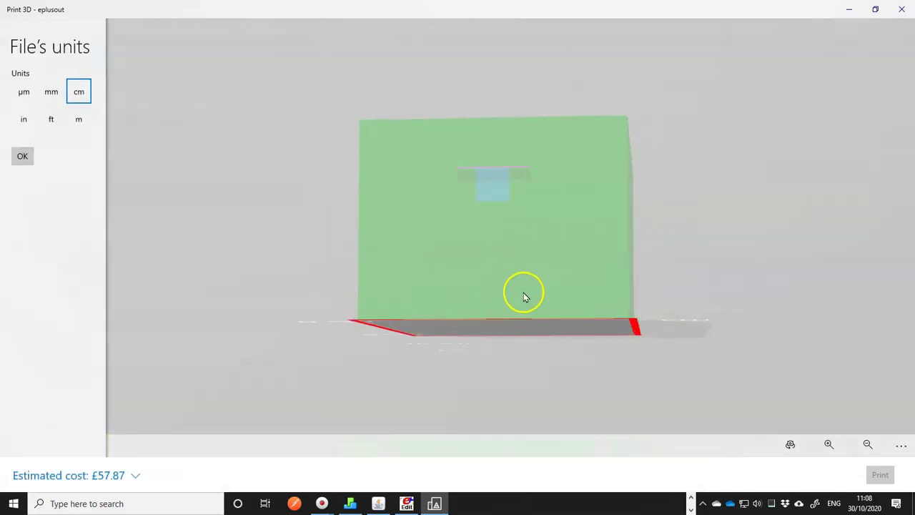
drag(465, 207, 599, 308)
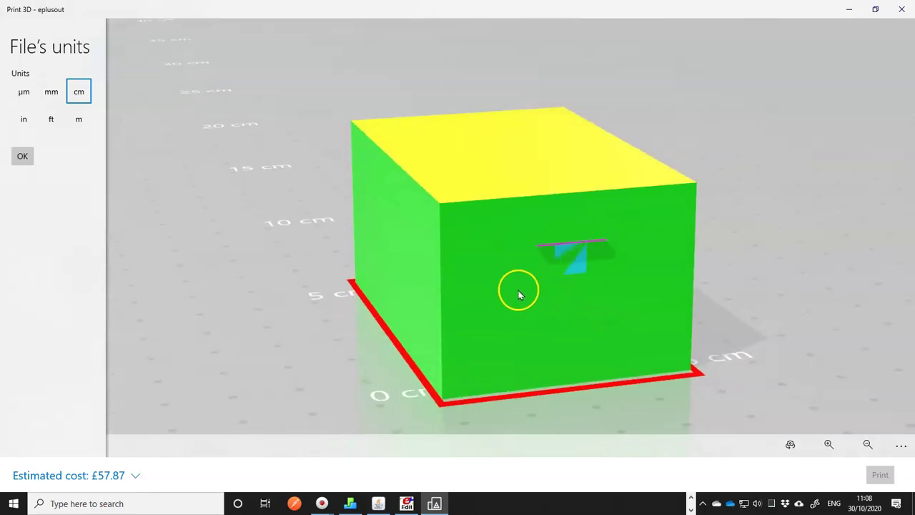
mouse_move(496, 310)
mouse_down()
mouse_move(632, 302)
mouse_move(537, 300)
mouse_move(582, 321)
mouse_move(653, 315)
mouse_move(503, 315)
mouse_move(450, 300)
mouse_move(562, 311)
mouse_move(509, 312)
mouse_up()
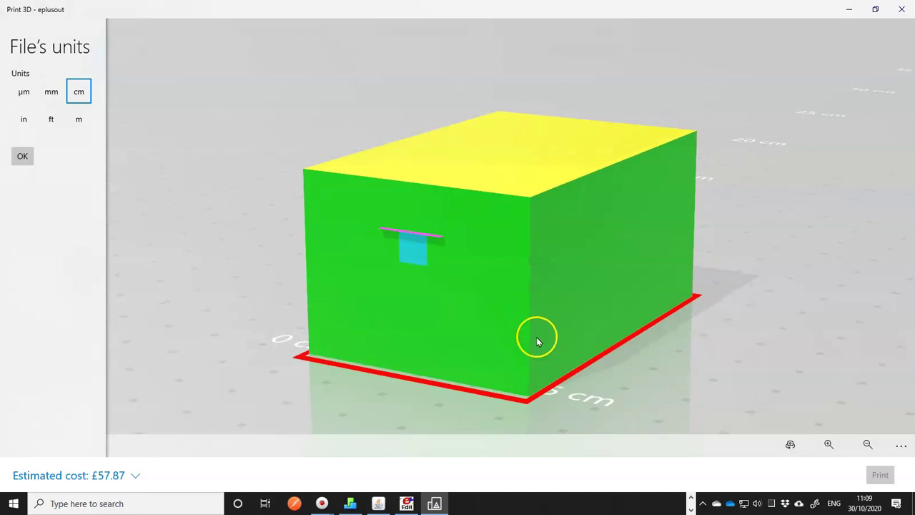
drag(589, 382, 539, 378)
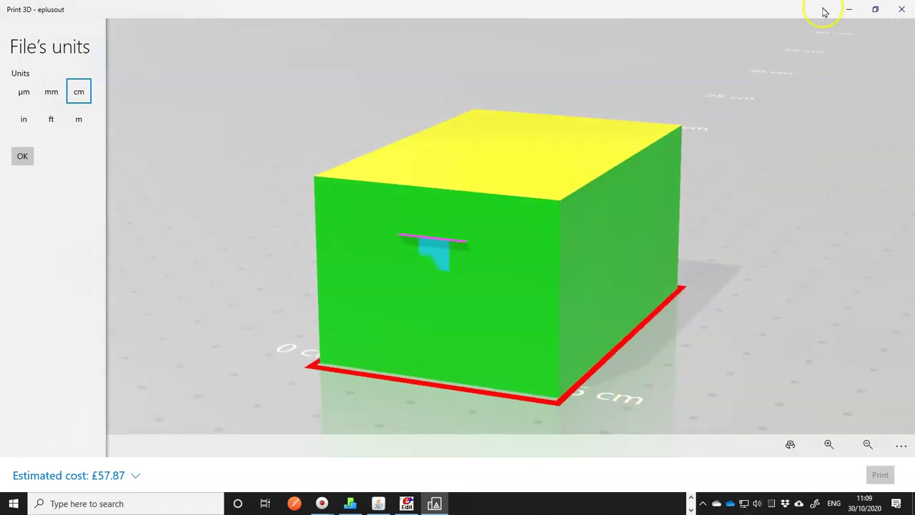
click(902, 9)
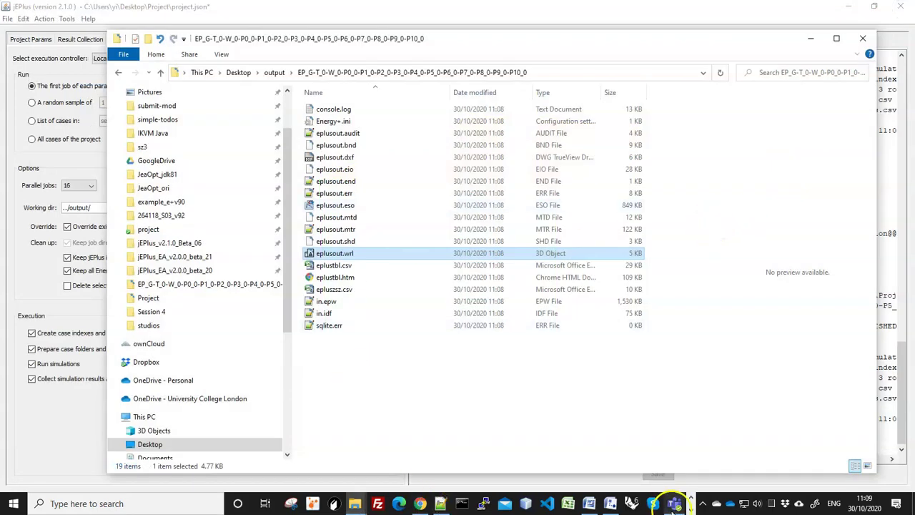
- Return to jEPlus, glance at the parameter table, then show the Execution settings
click(382, 503)
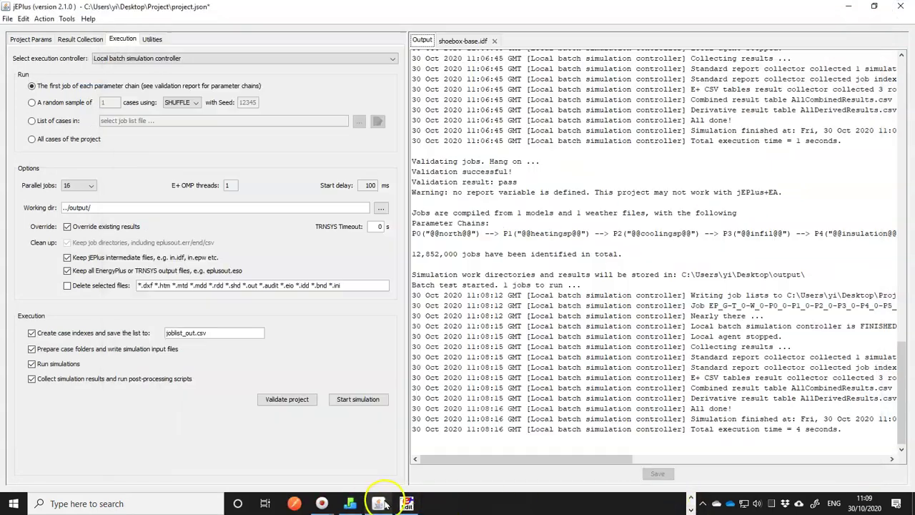
click(29, 40)
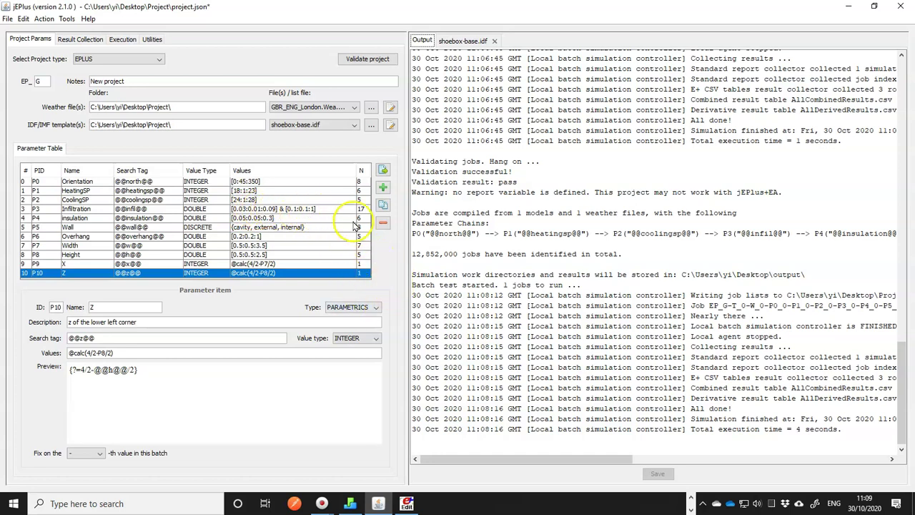
click(123, 42)
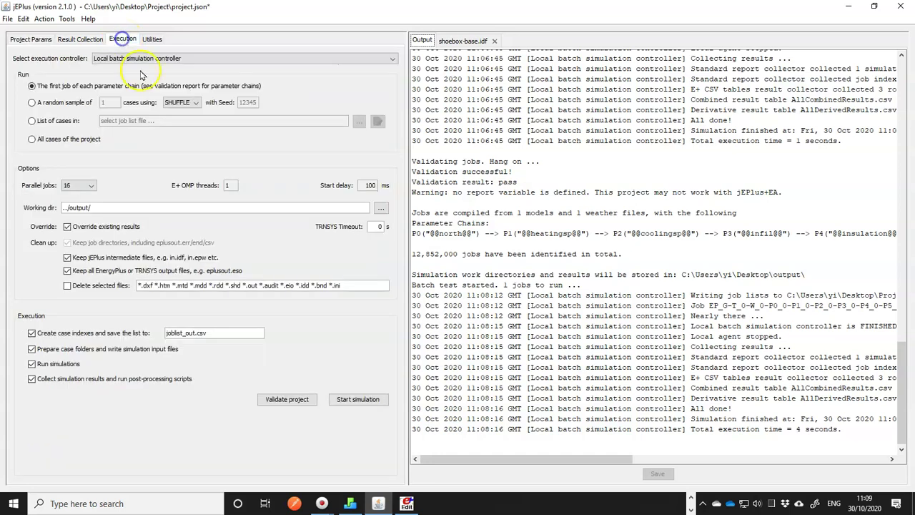
- Switch execution to a random sample using LHS sampling
click(32, 104)
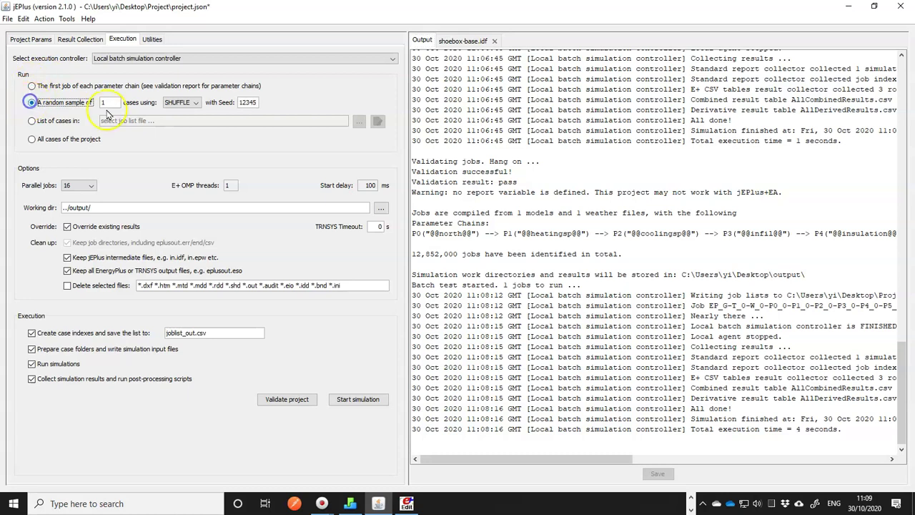
click(178, 103)
click(173, 122)
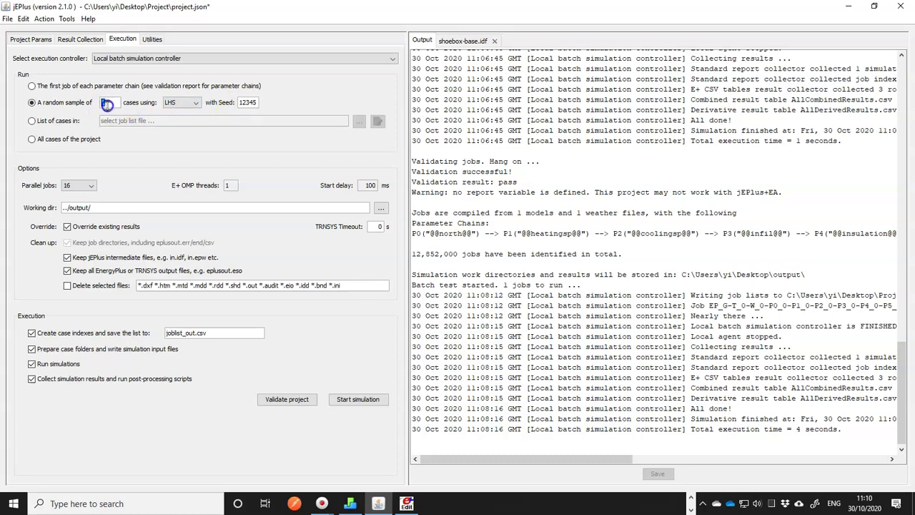
- Recheck the parameter table, then start the 17-case LHS batch simulation
click(23, 42)
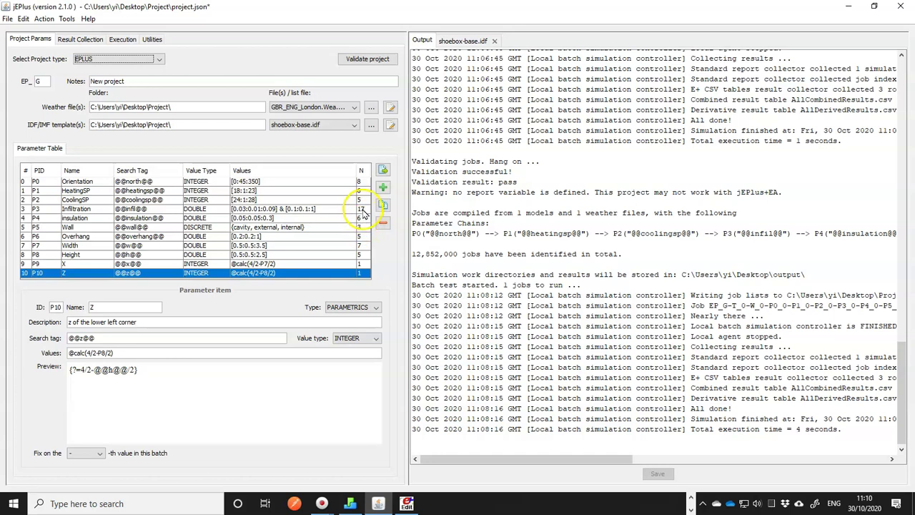
click(123, 40)
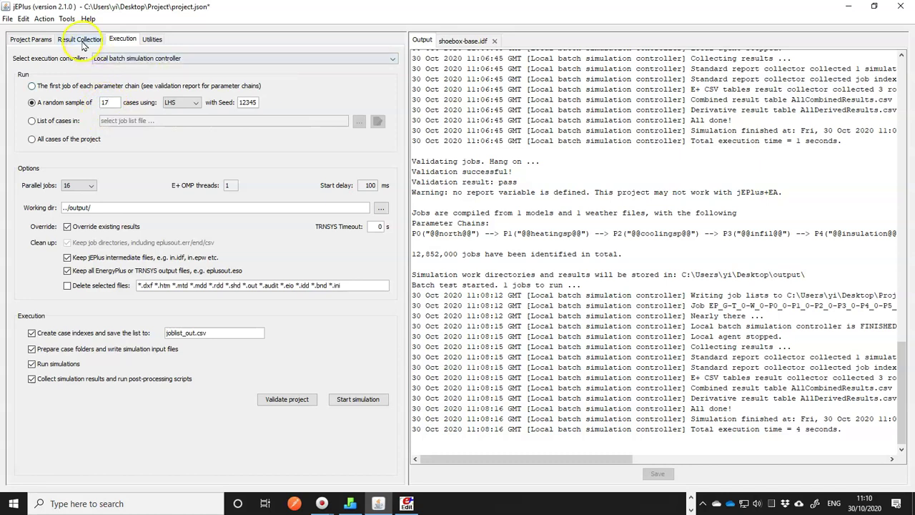
click(25, 41)
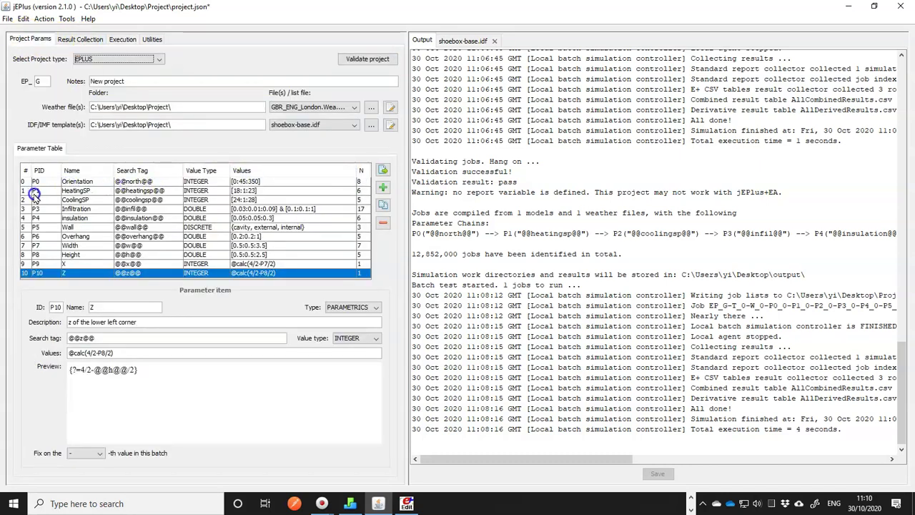
click(123, 39)
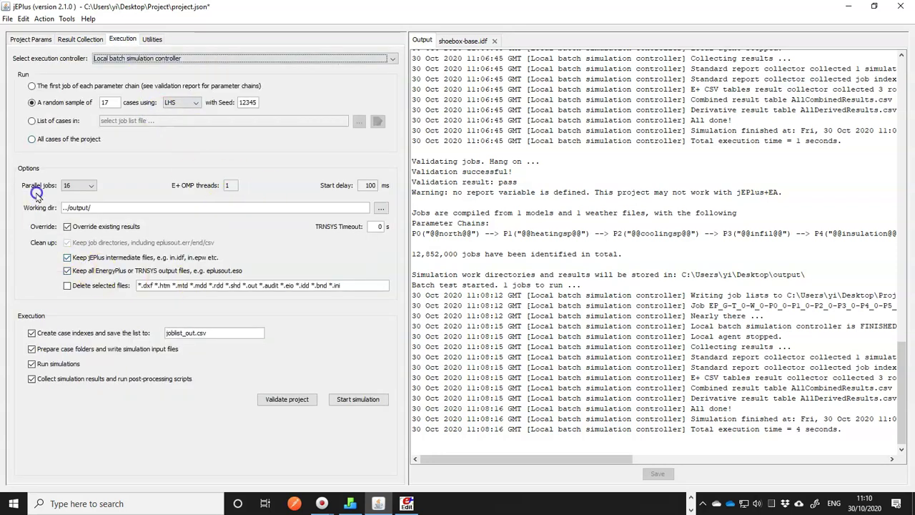
click(366, 400)
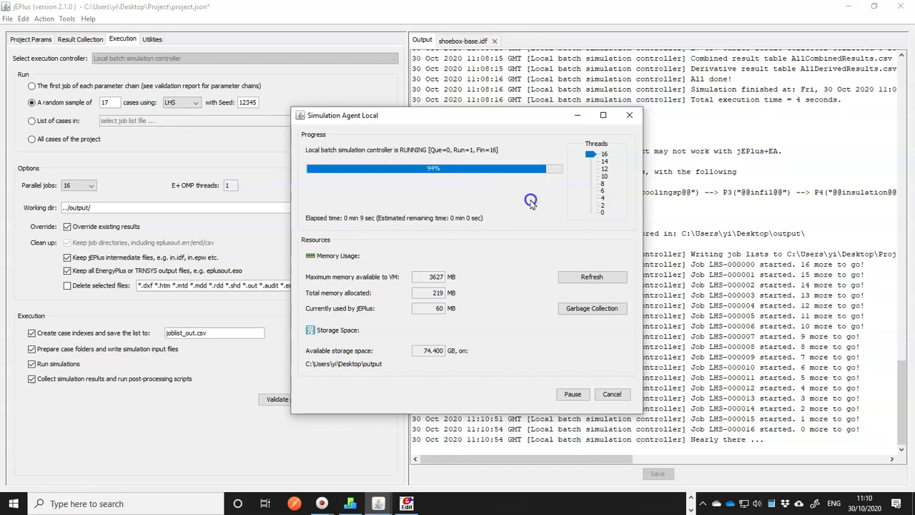
- Close the Simulation Agent once the 17 LHS jobs finish, then open the Action menu
click(606, 394)
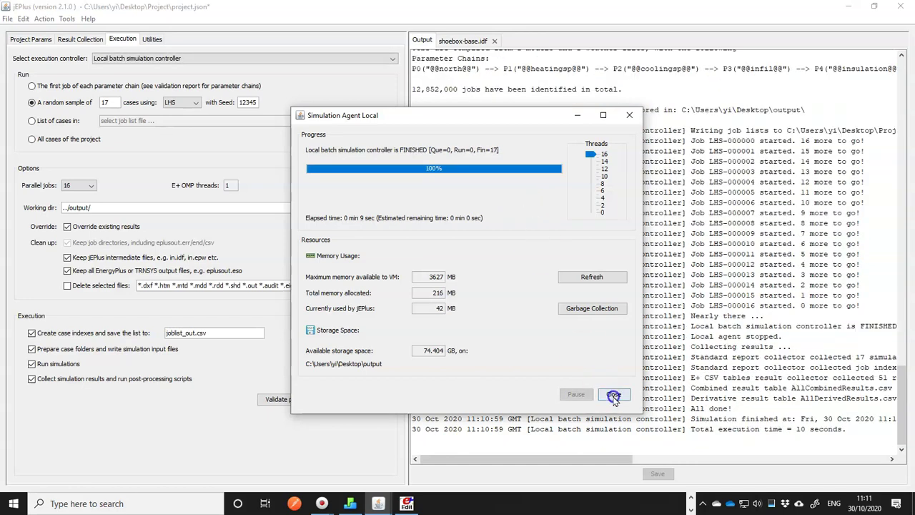
click(45, 18)
- Open AllCombinedResults.csv in Excel and autofit column P to show the full messages
mouse_move(63, 101)
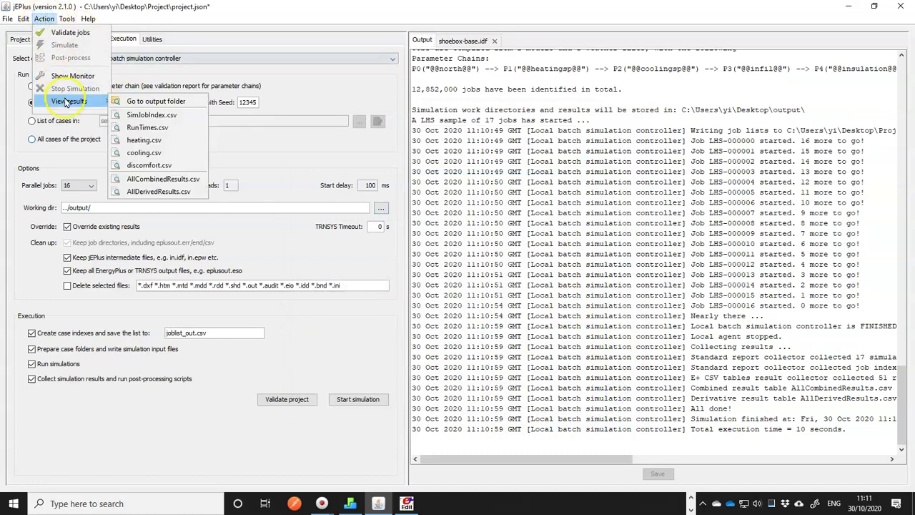
click(162, 180)
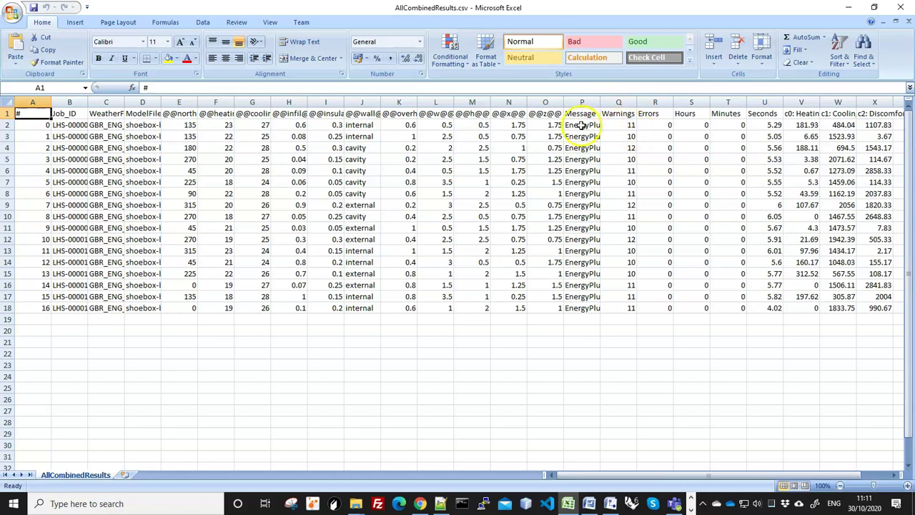
drag(586, 125, 657, 305)
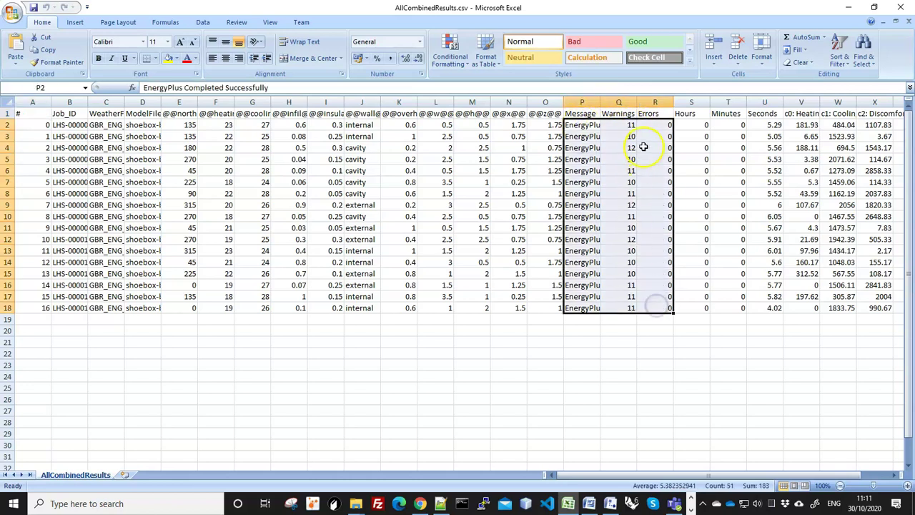
click(579, 126)
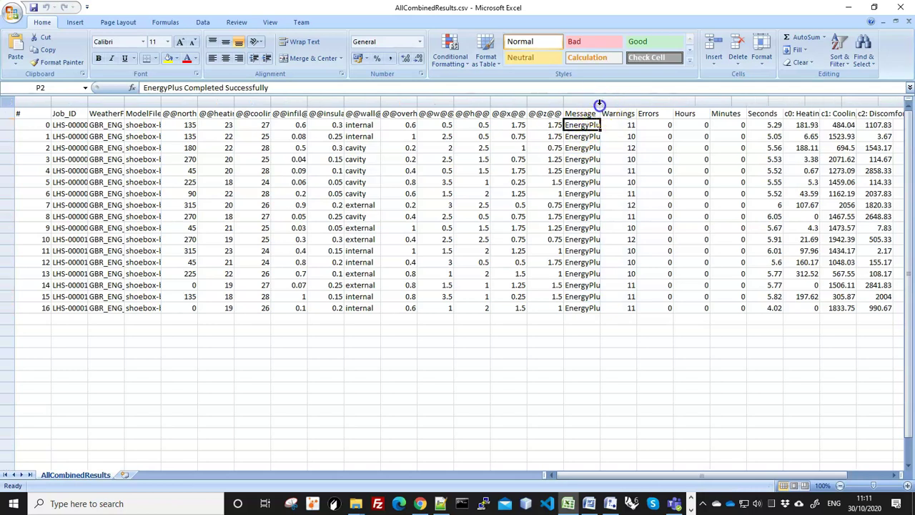
double_click(599, 105)
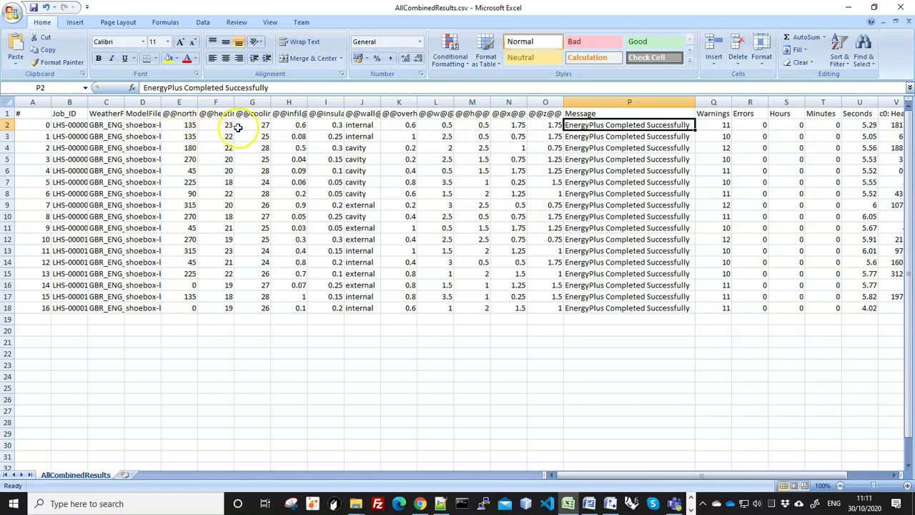
- Review the sampled parameter values and switch on header-row filters
drag(180, 125, 528, 310)
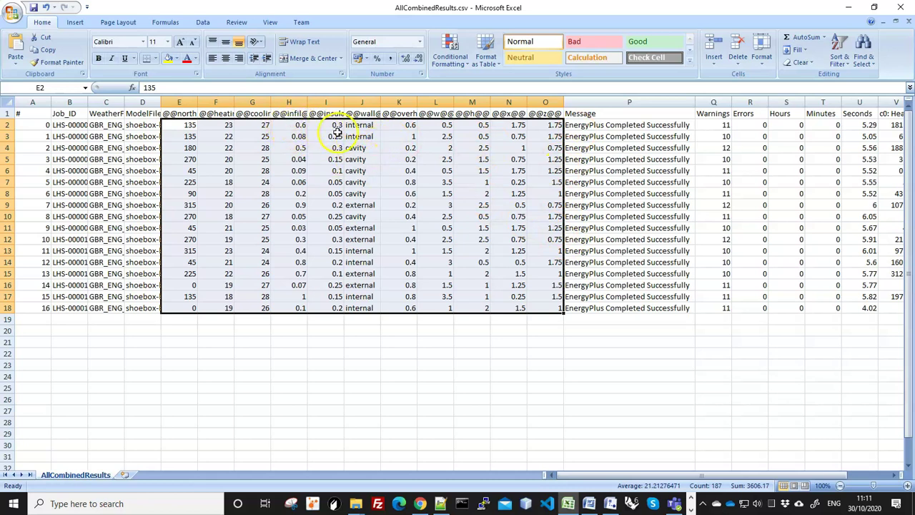
click(286, 125)
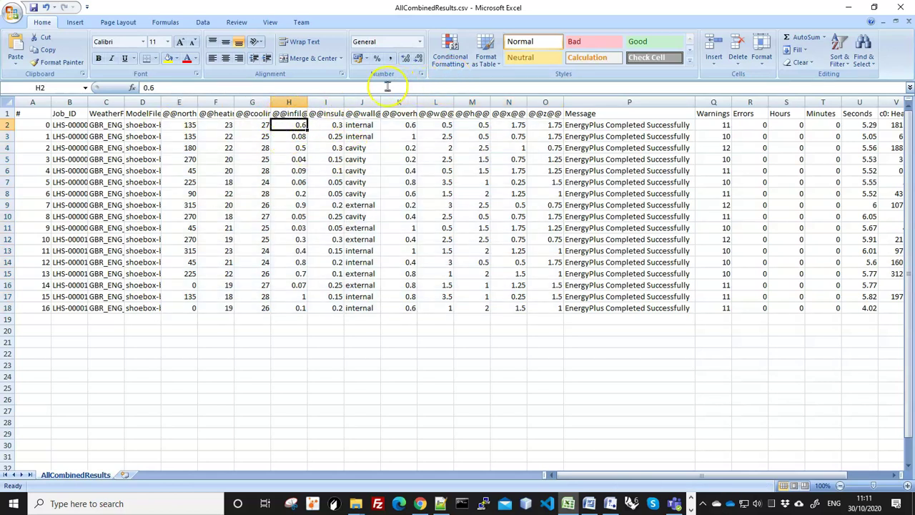
click(203, 22)
- Sort rows smallest to largest by infiltration (column H), then by cooling setpoint (column G)
click(300, 51)
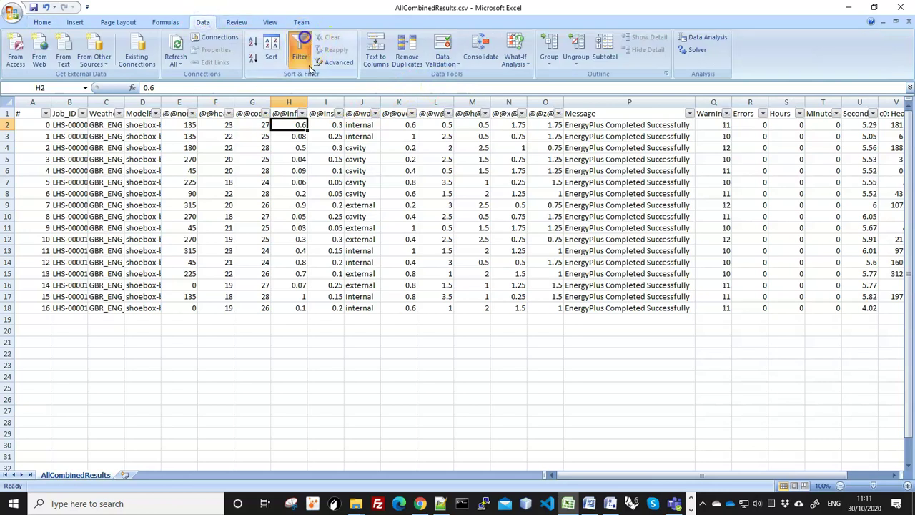
click(303, 114)
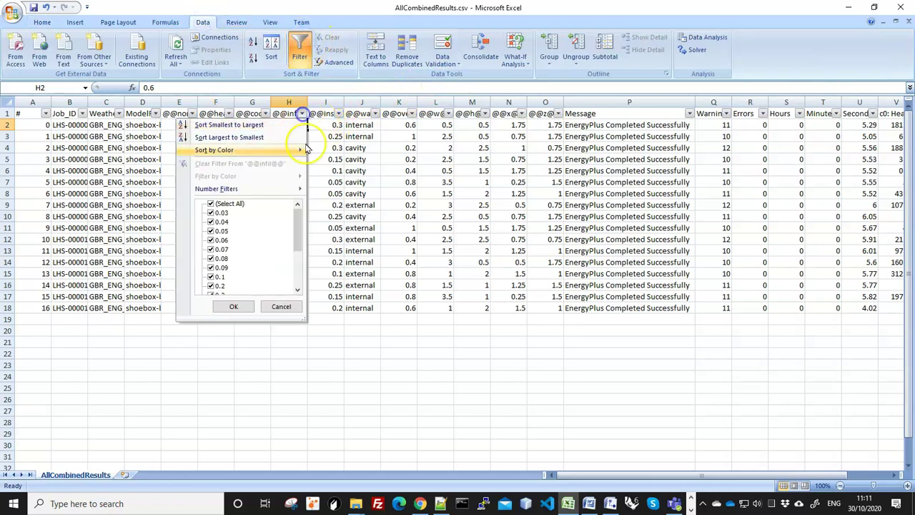
click(226, 125)
click(335, 218)
drag(302, 131, 298, 303)
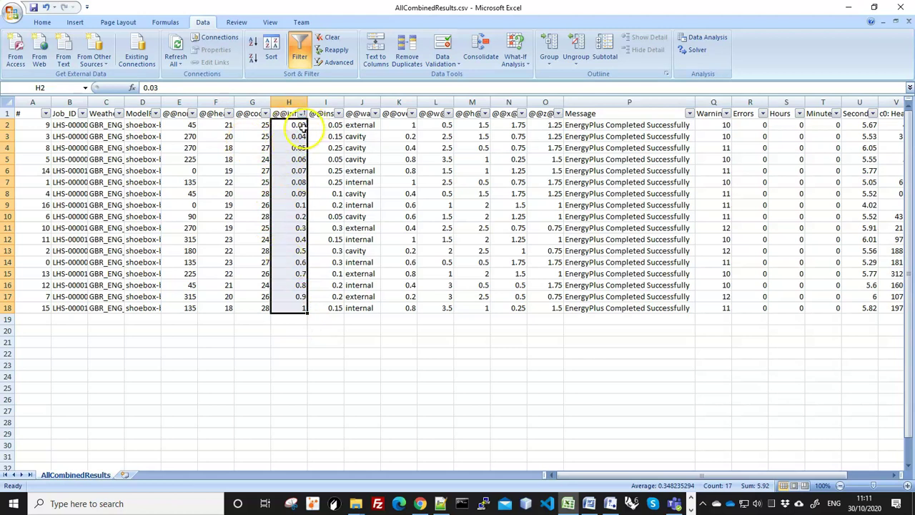
click(258, 127)
click(265, 113)
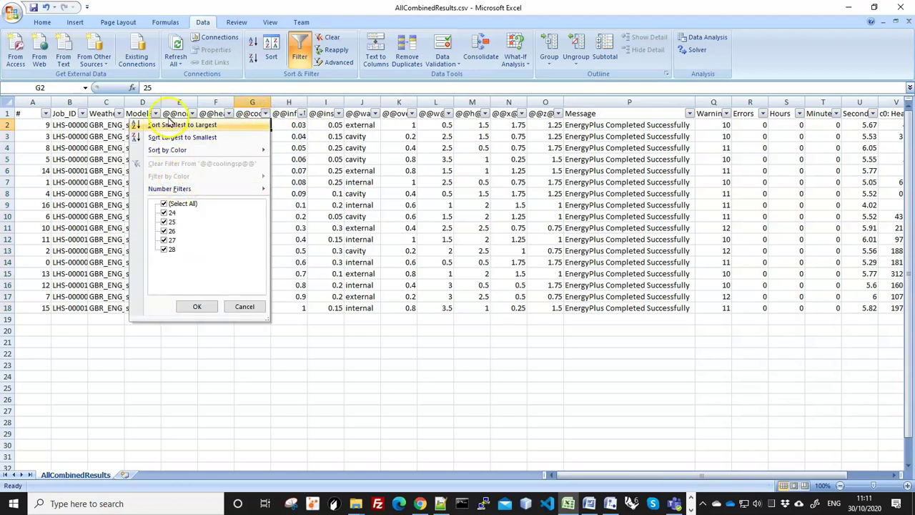
click(168, 126)
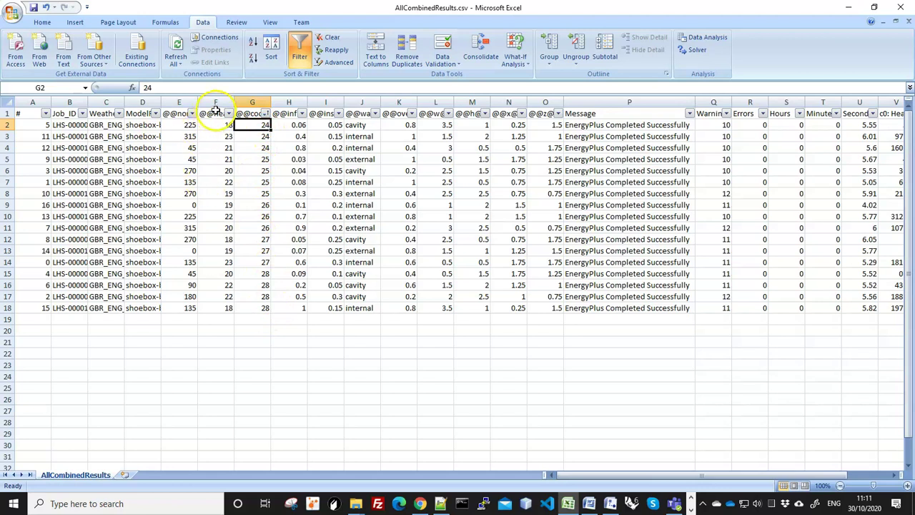
- Sort rows by heating setpoint (column F), smallest first, and inspect the grouped values
click(228, 113)
click(143, 125)
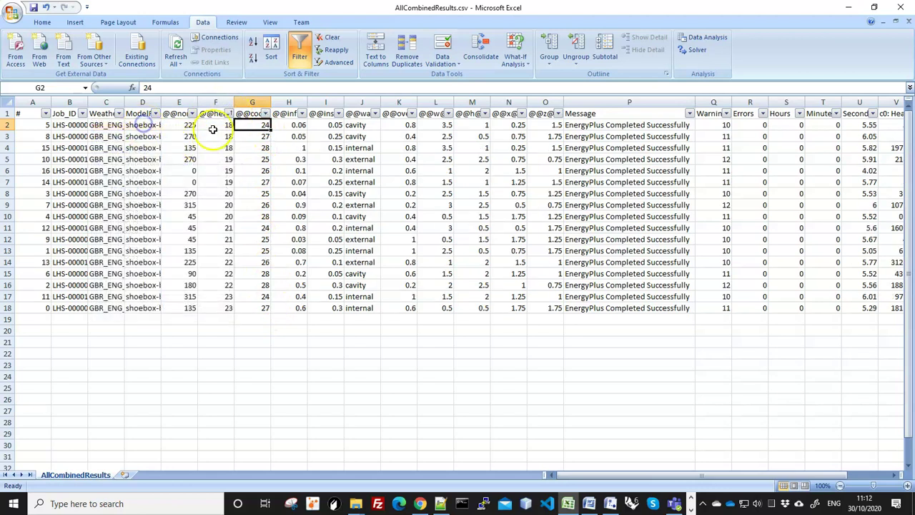
drag(218, 125, 231, 305)
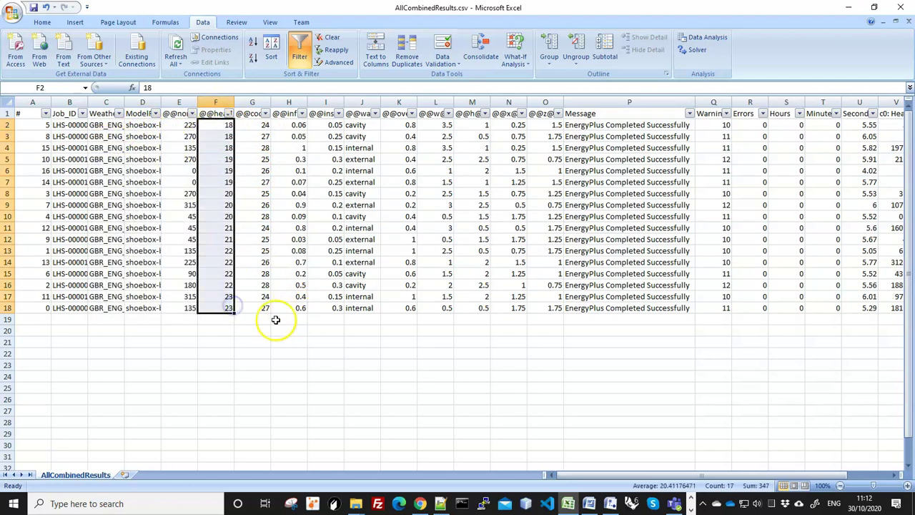
drag(211, 254, 208, 303)
drag(210, 124, 212, 183)
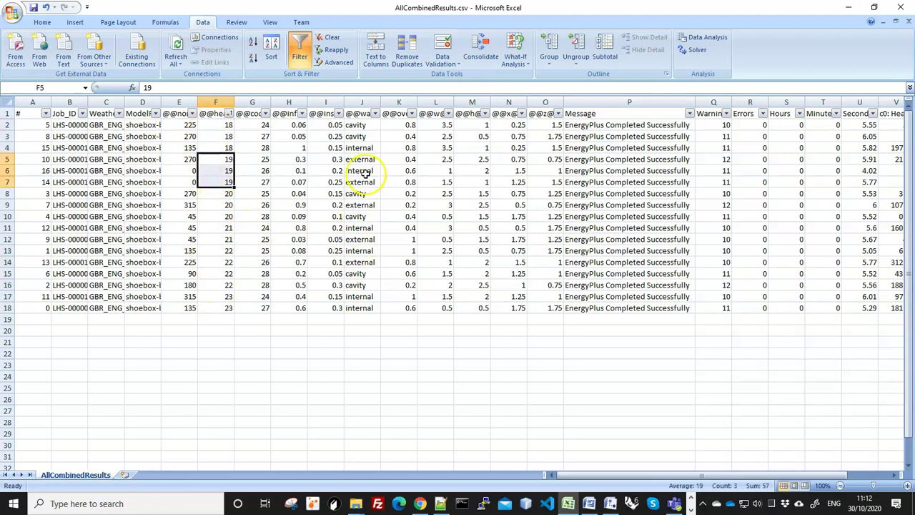
- Sort rows A to Z by wall type (column J) to group cavity, external and internal cases
drag(369, 125, 362, 307)
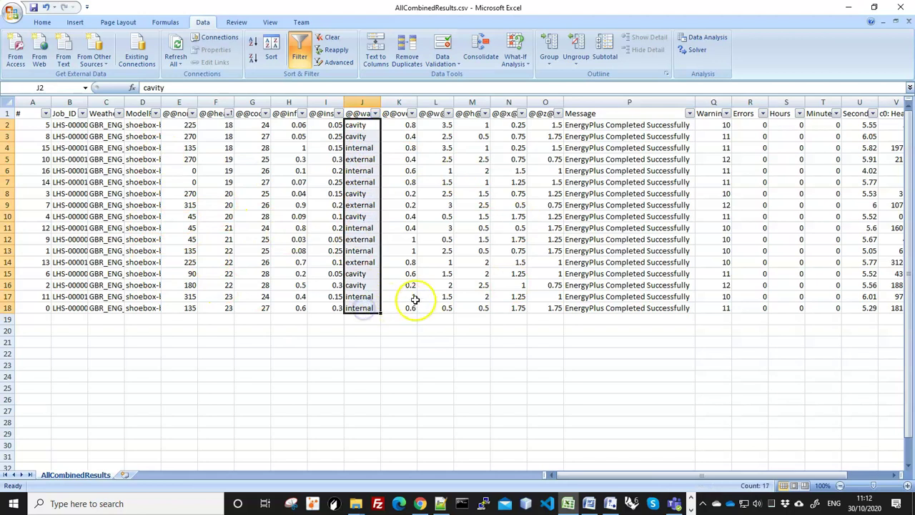
click(375, 113)
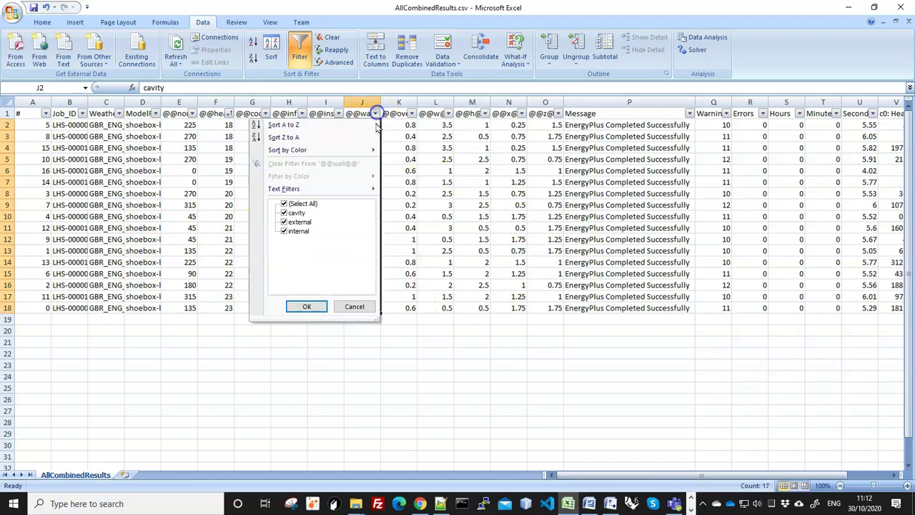
click(290, 126)
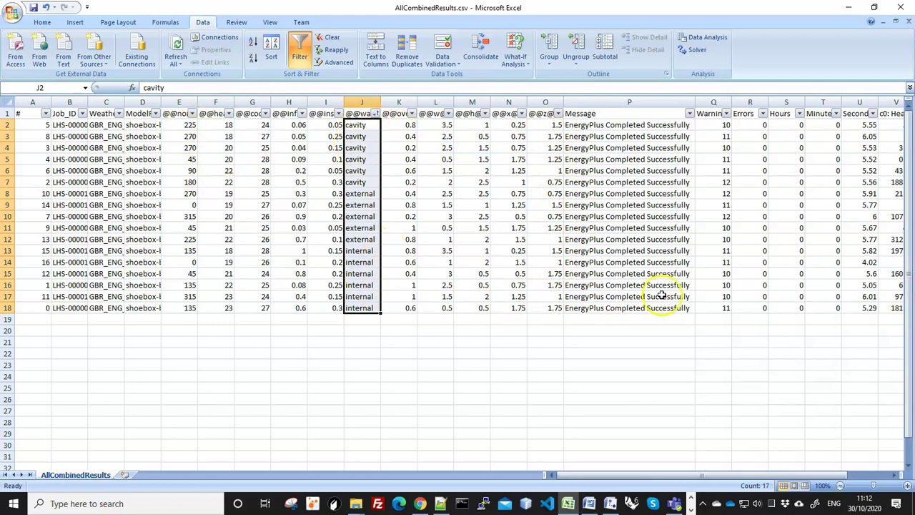
drag(725, 475, 796, 475)
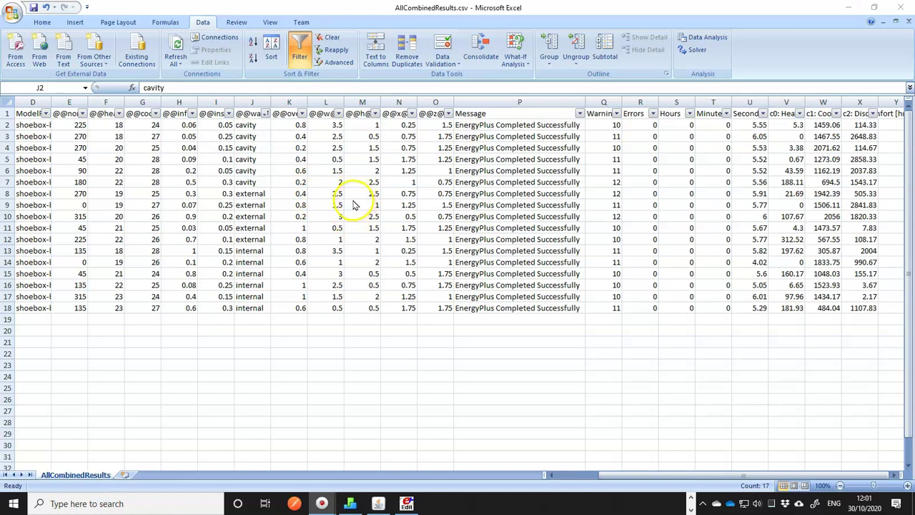
- Back in jEPlus, re-validate the project and dismiss the 12,852,000-job validation report
click(378, 504)
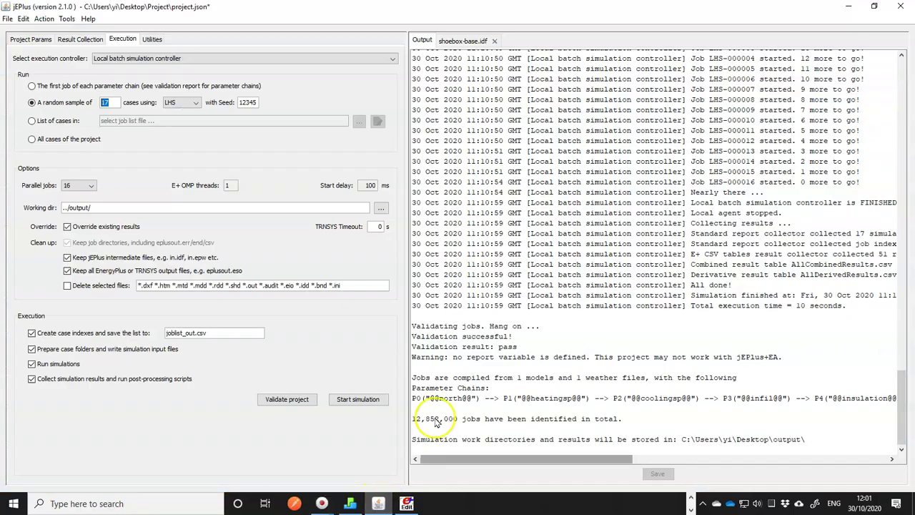
click(286, 399)
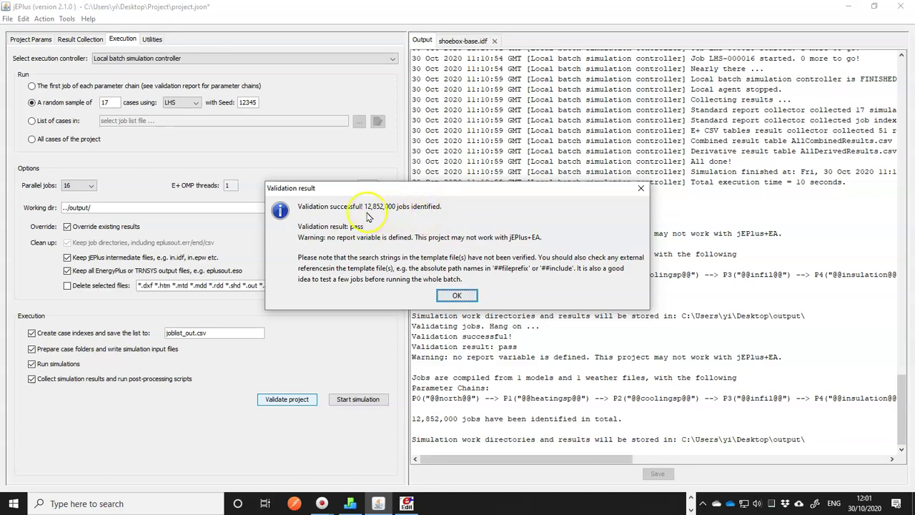
click(458, 297)
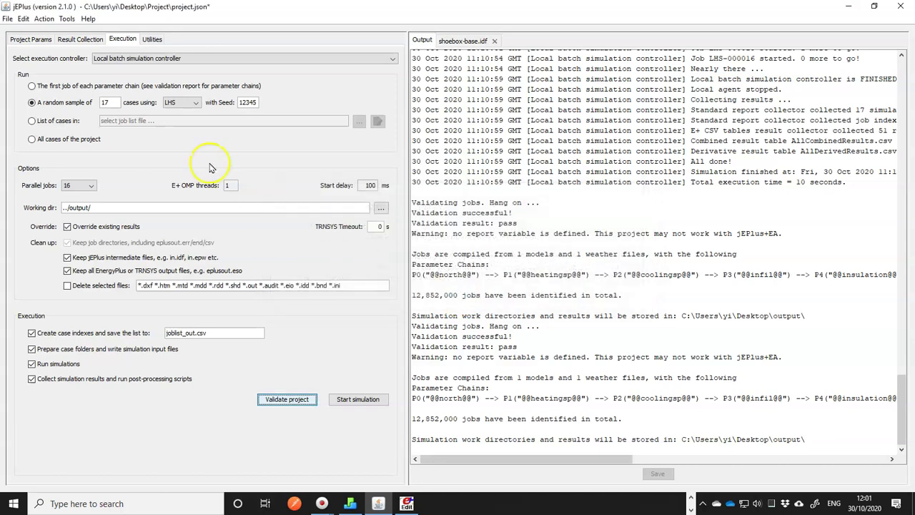